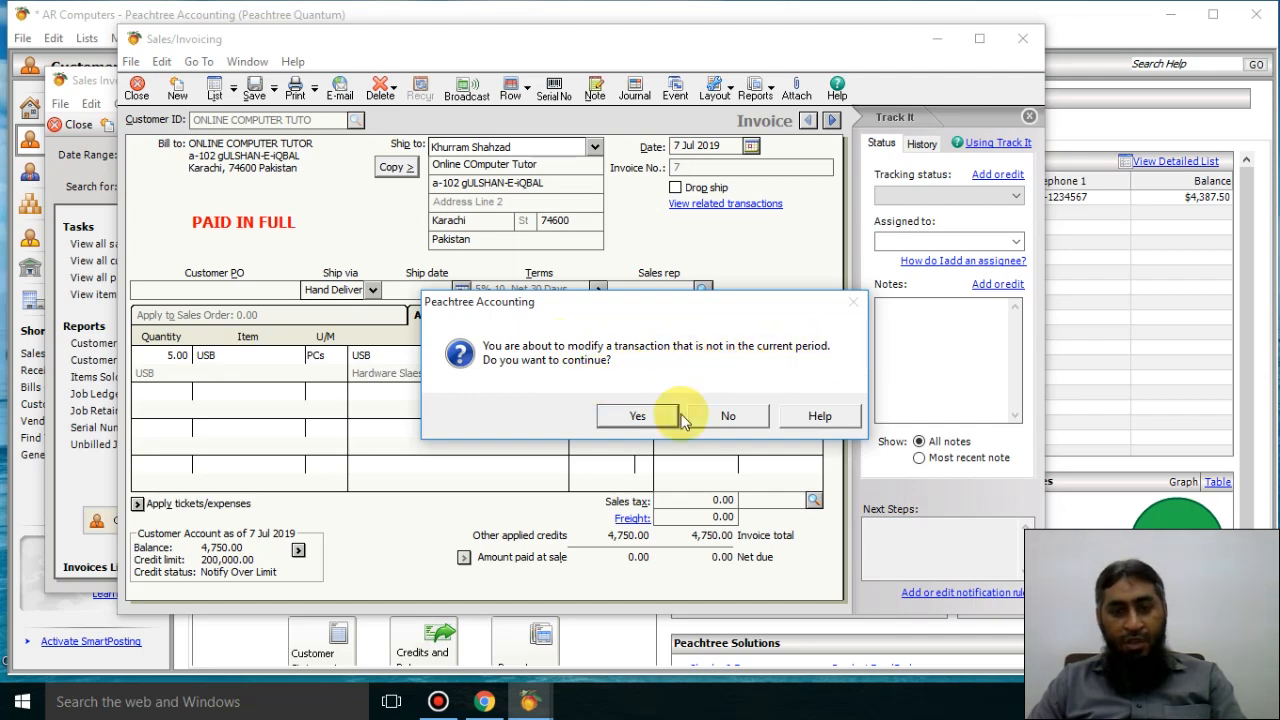
Step: Accept changing the prior-period transaction, preview the printed form of invoice 7 up close, and close the preview
click(637, 416)
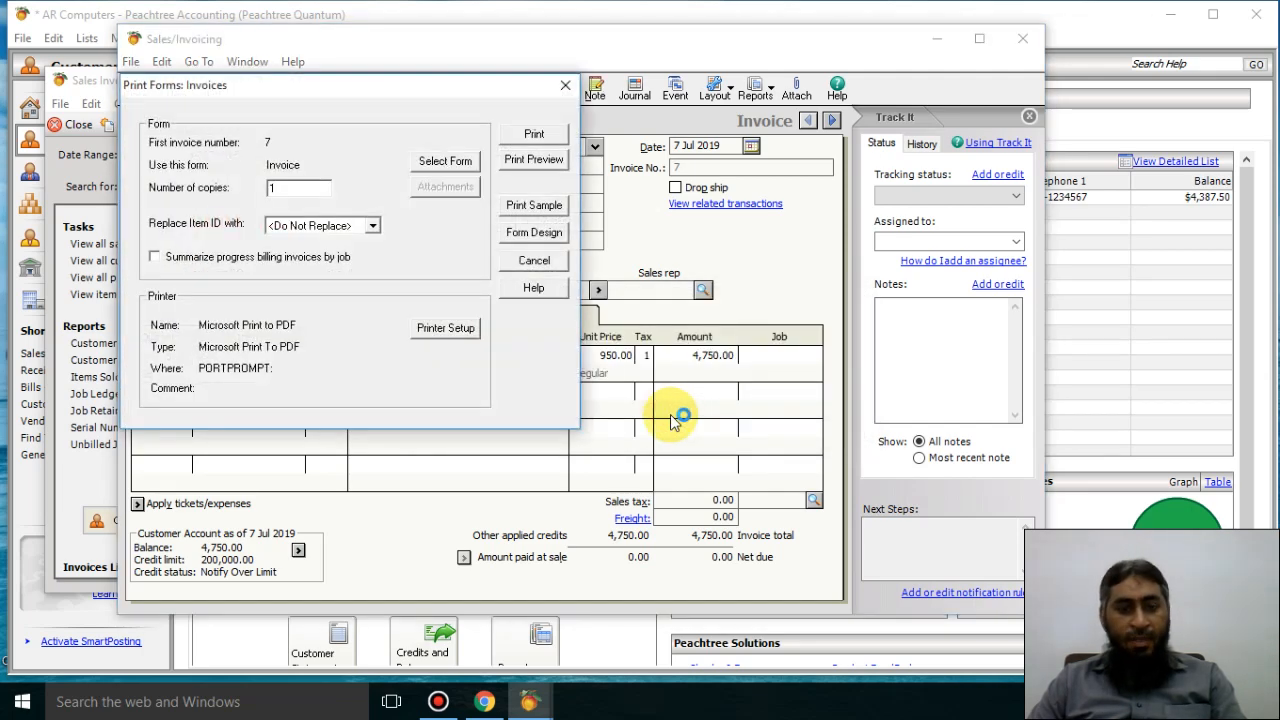
drag(443, 87, 727, 91)
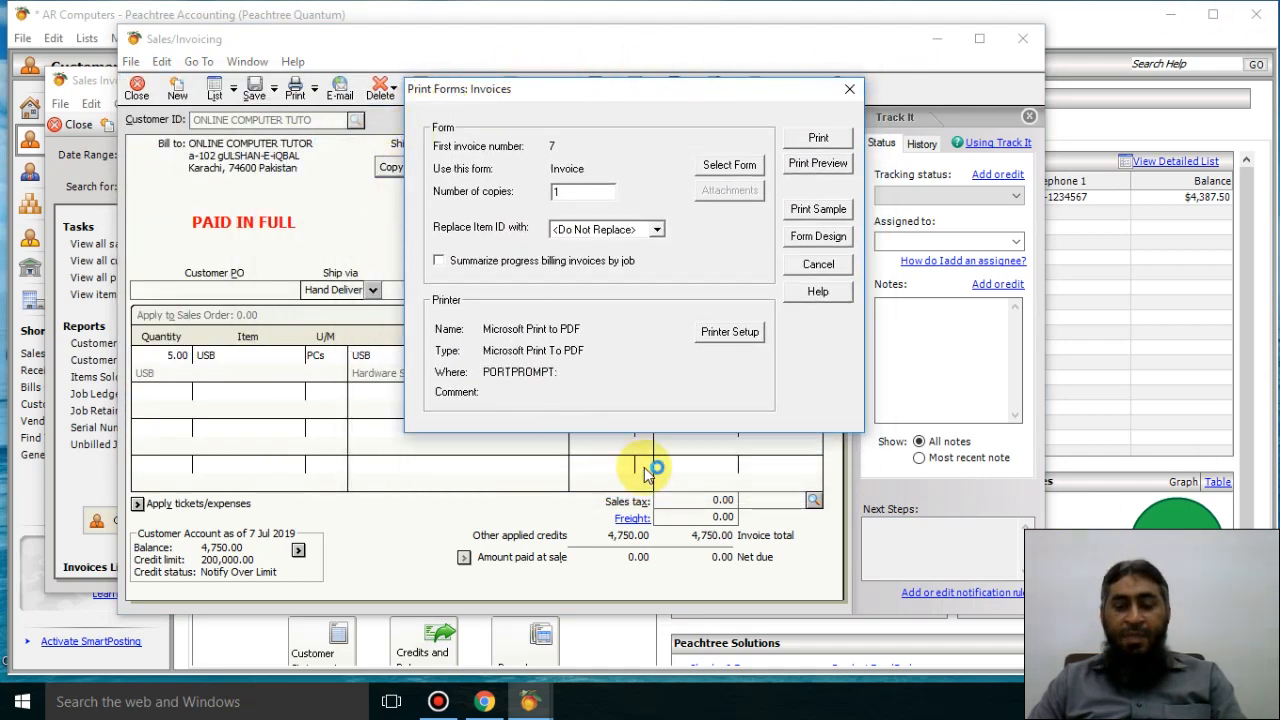
click(820, 166)
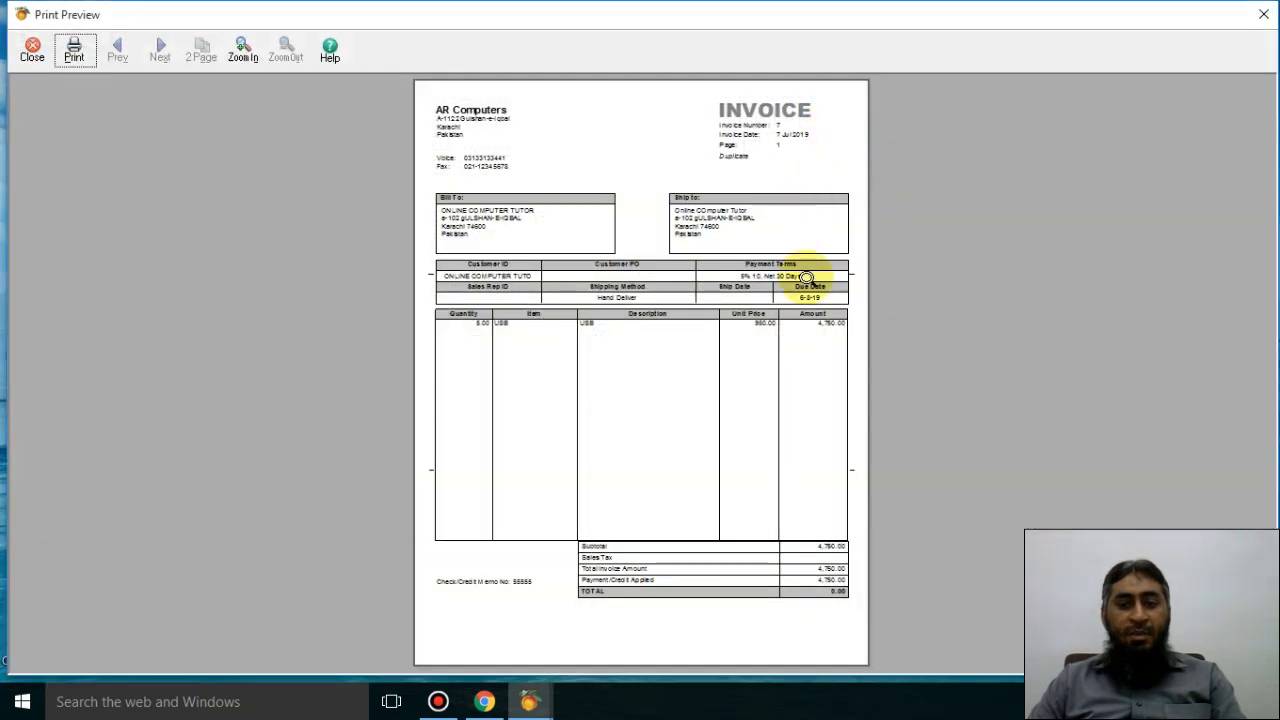
click(806, 280)
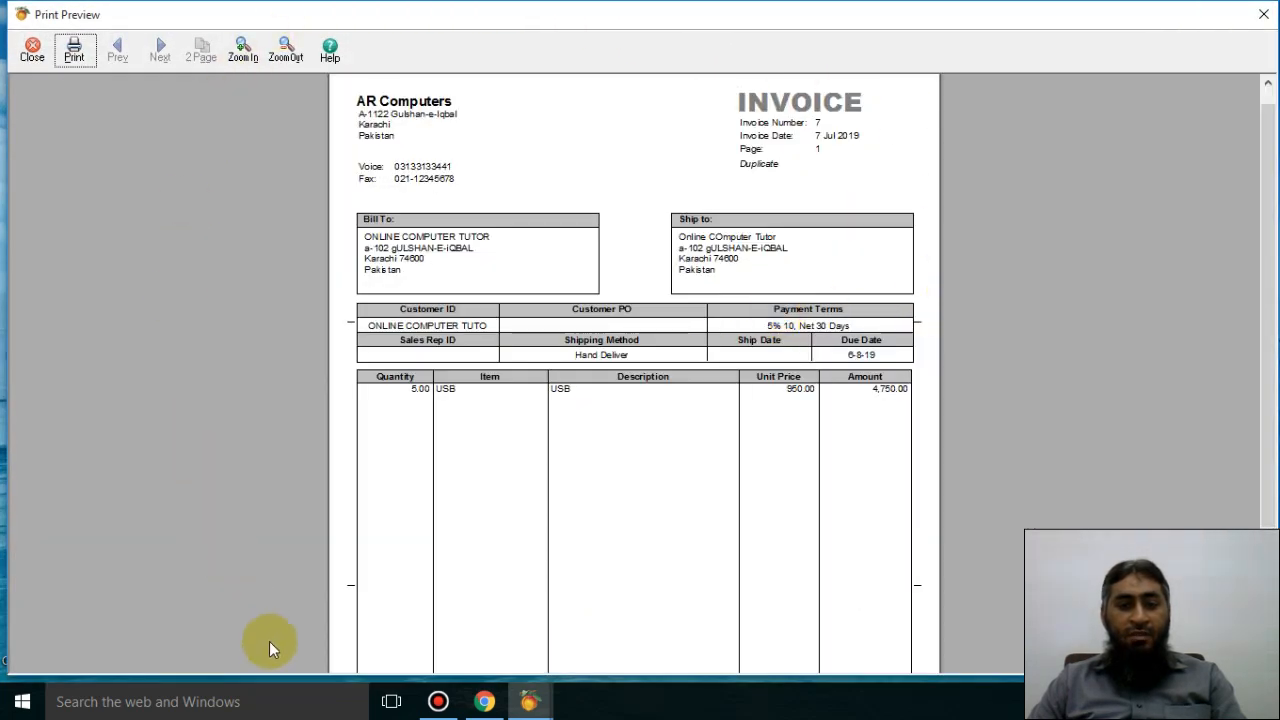
click(1264, 17)
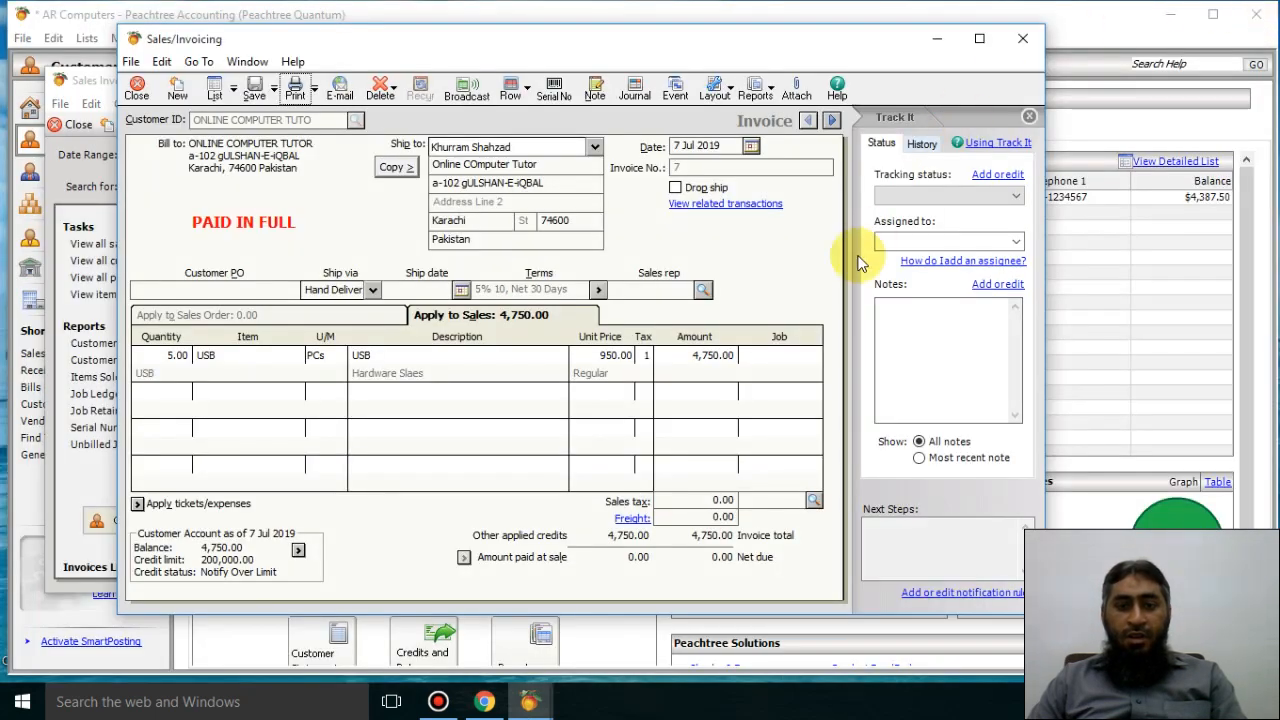
Step: Print a sample of invoice 7 to a PDF named 1111 on the Desktop and confirm that the form aligned properly
click(290, 92)
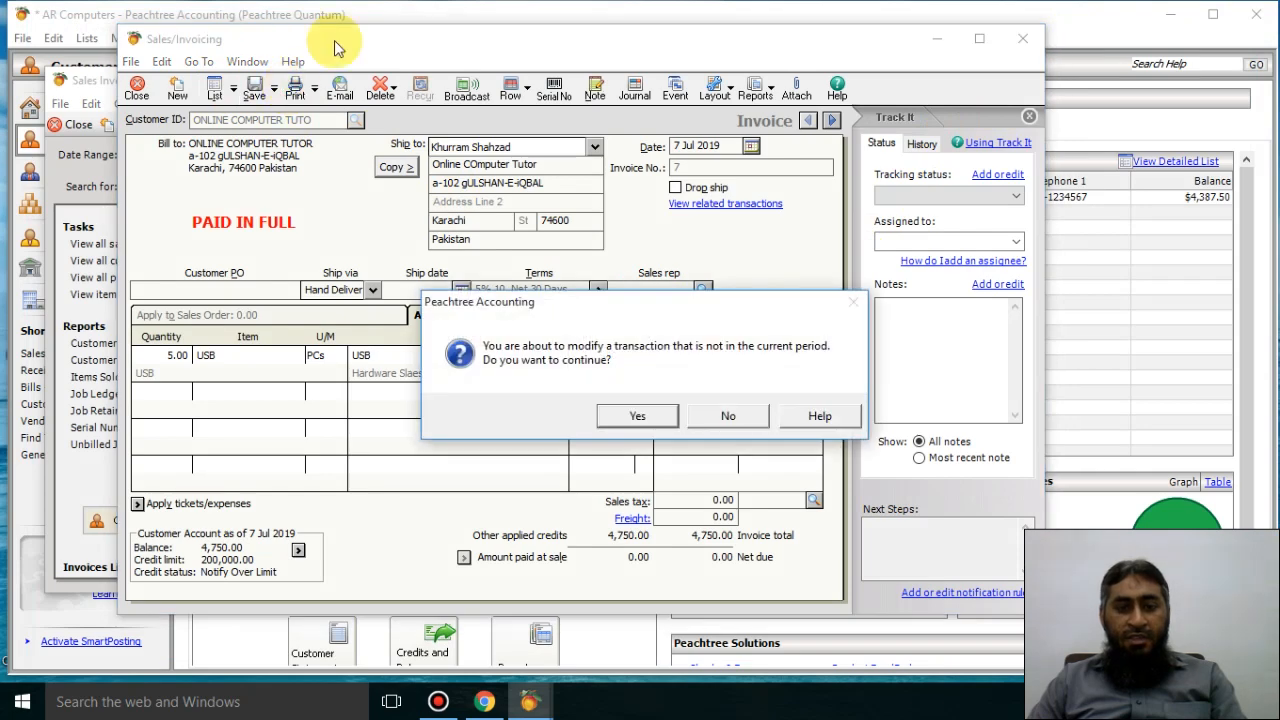
click(667, 418)
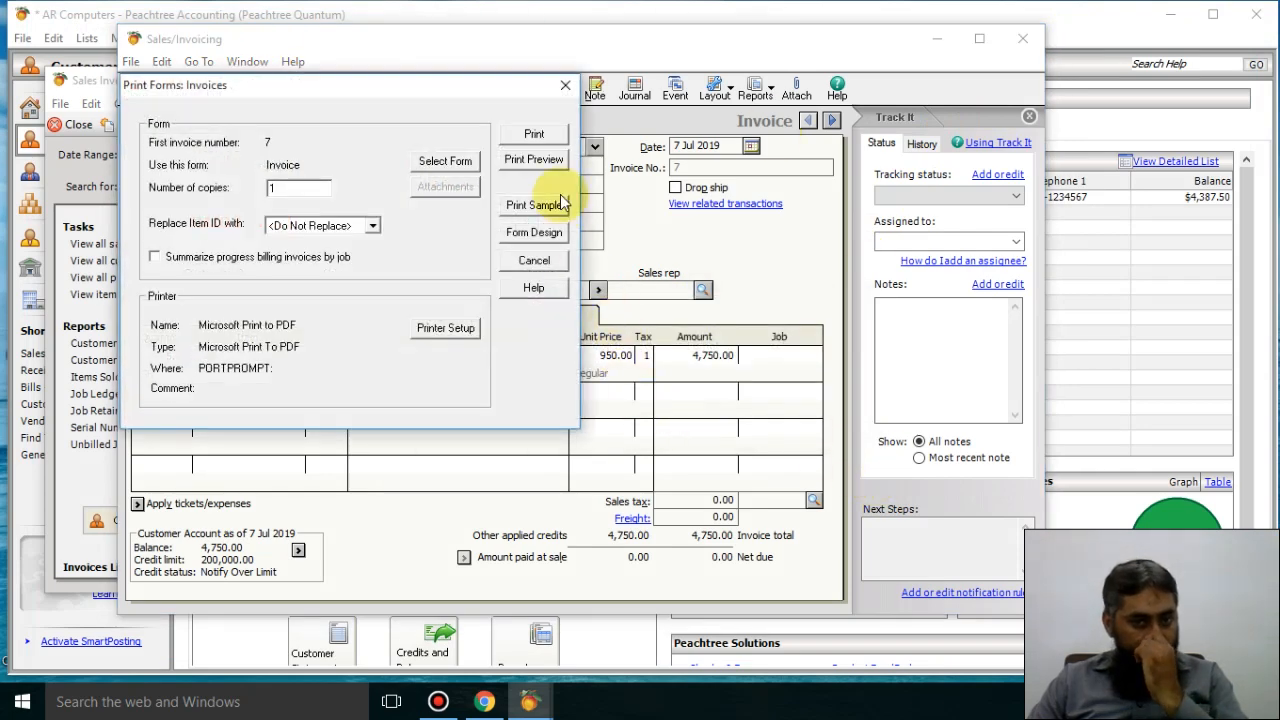
drag(464, 97, 695, 140)
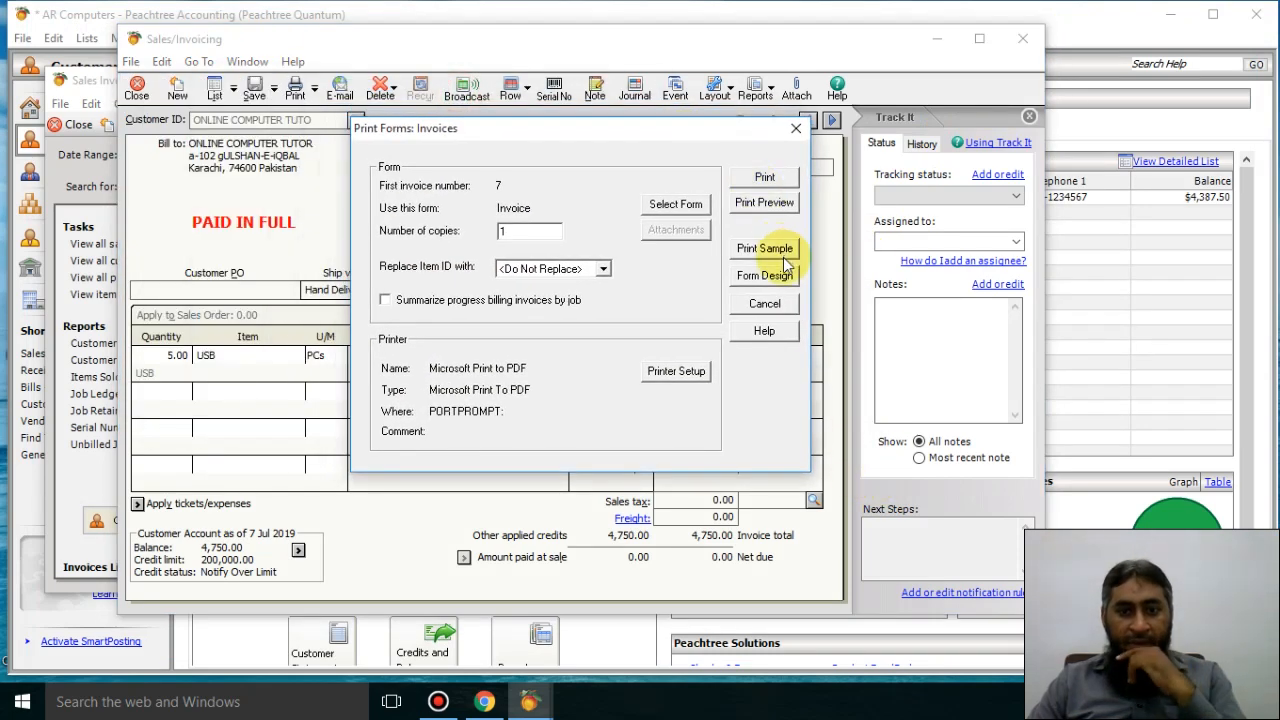
click(773, 248)
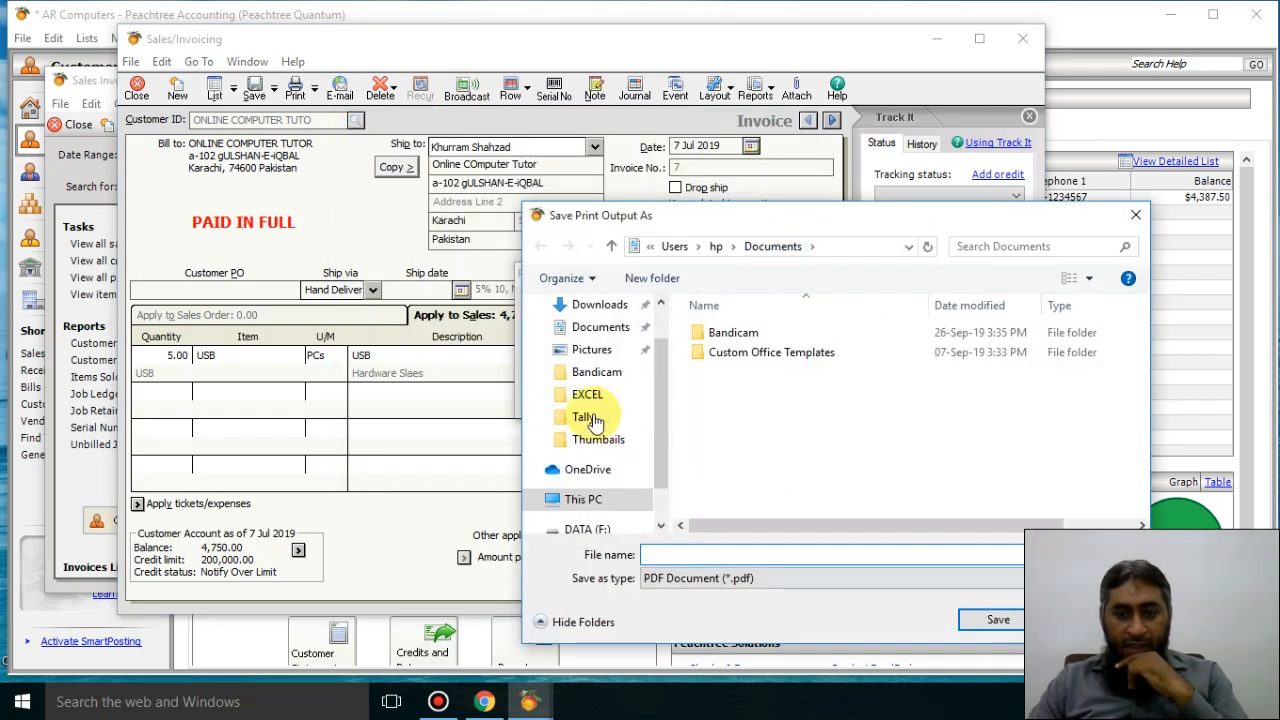
scroll(667, 418, up, 1)
click(585, 334)
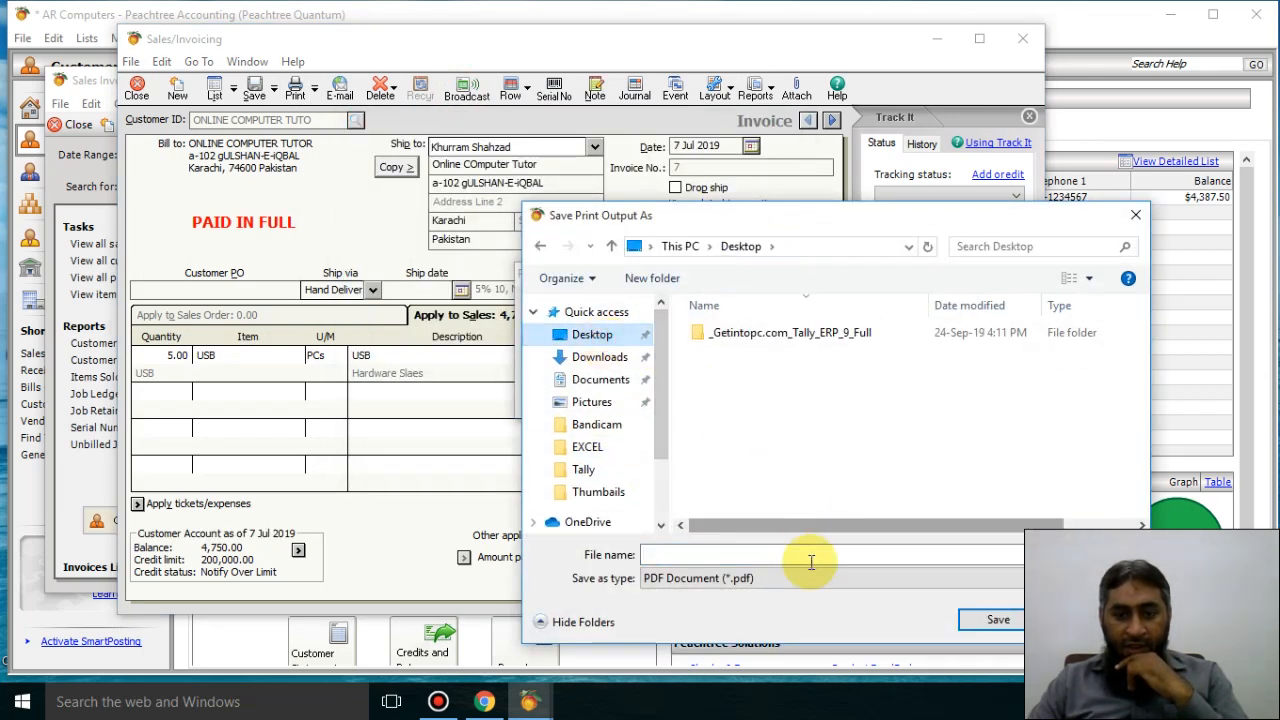
text(1111)
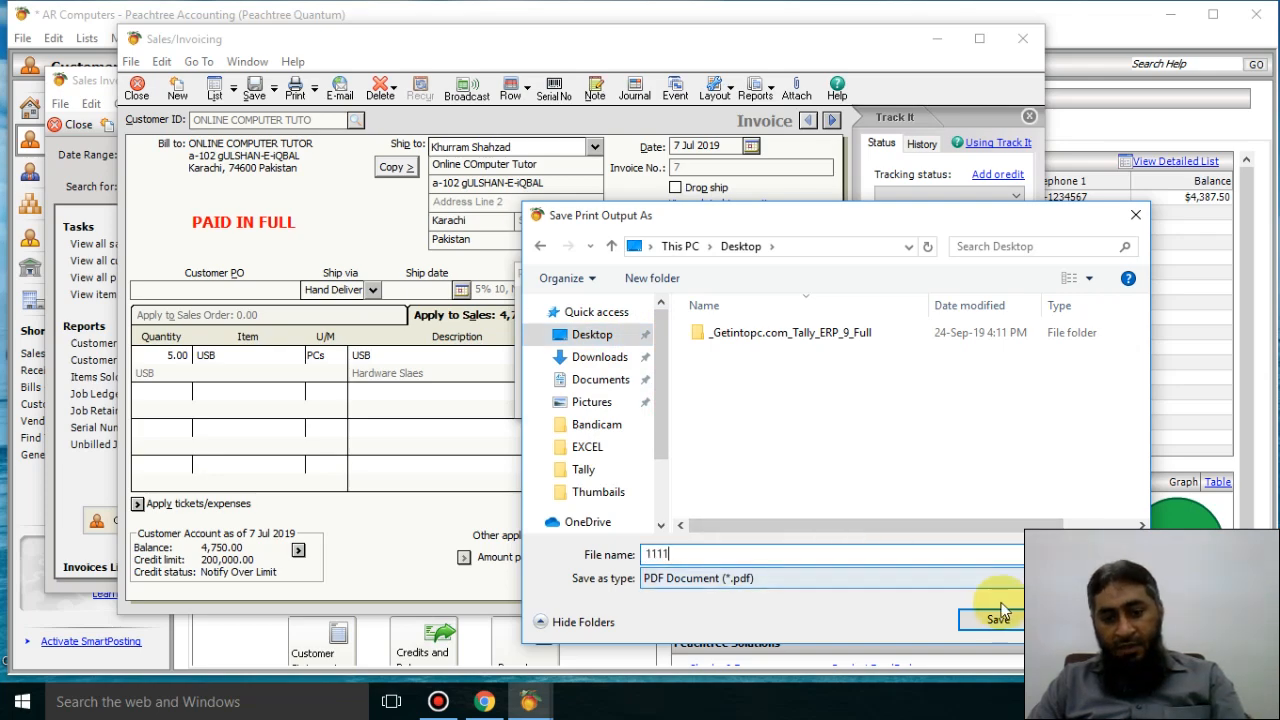
click(998, 617)
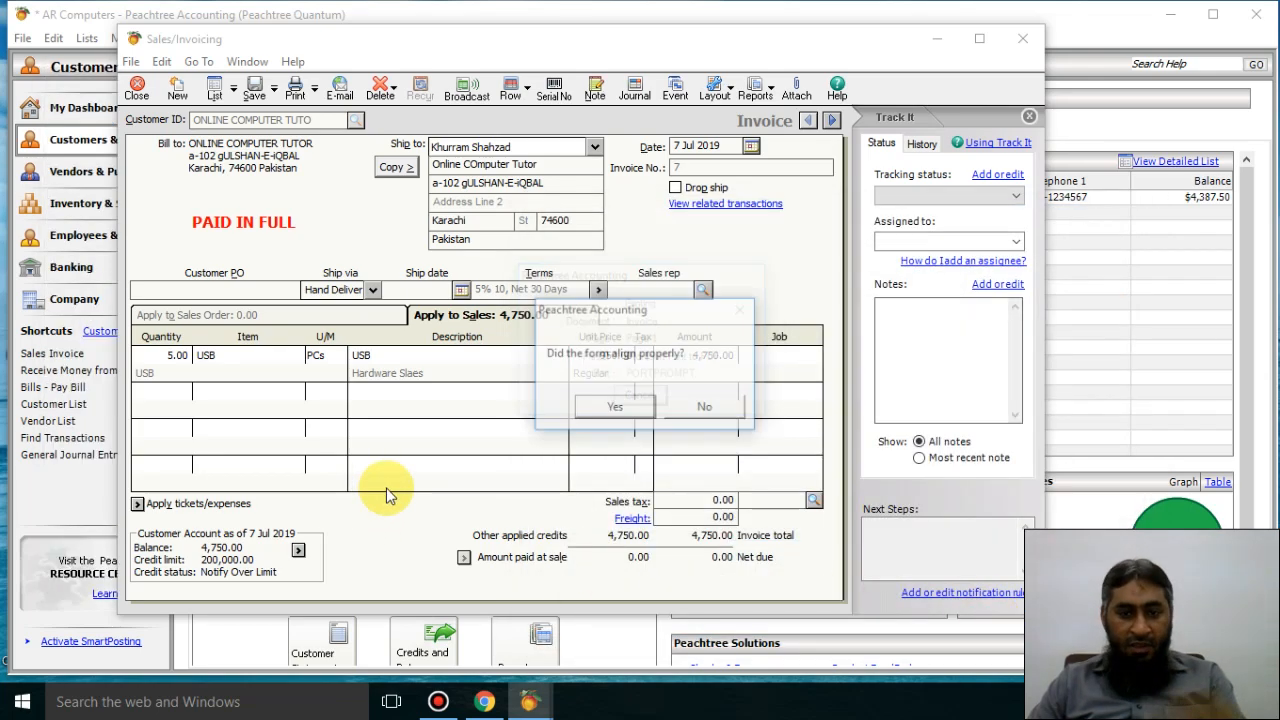
click(605, 409)
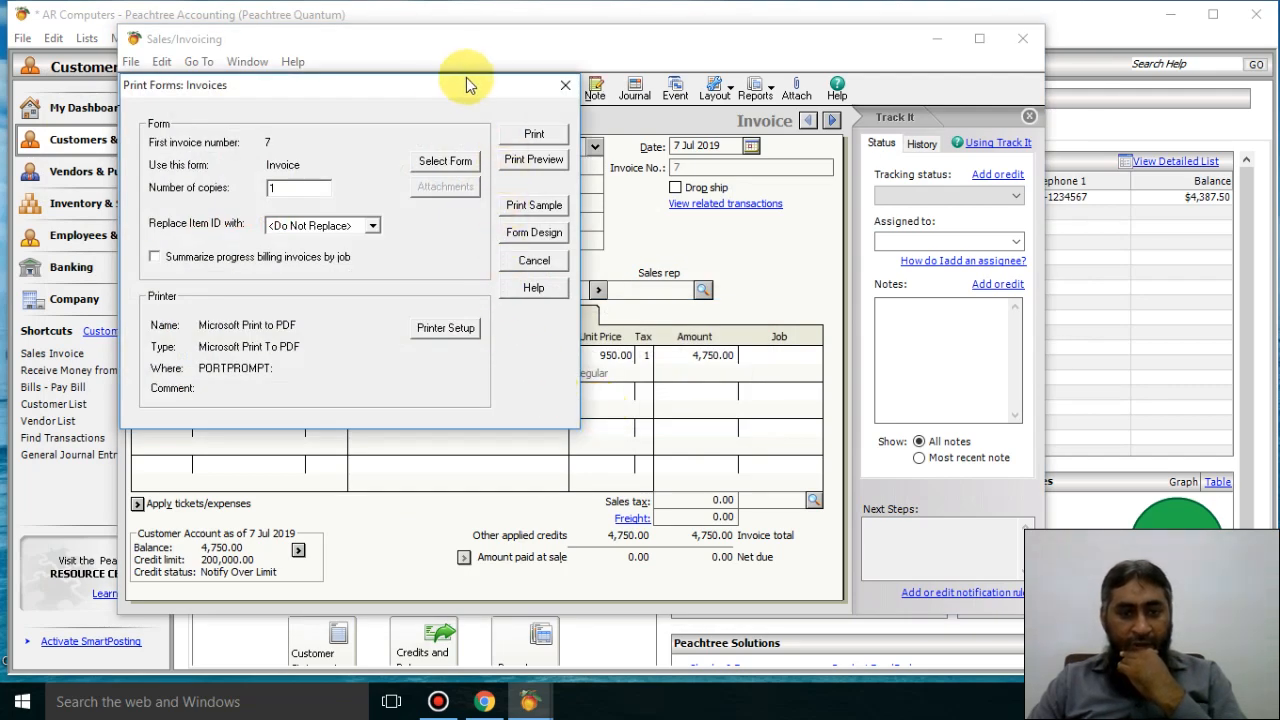
Step: Open the Invoice form's design from the print options, view it in full size, and close it
drag(466, 82, 760, 147)
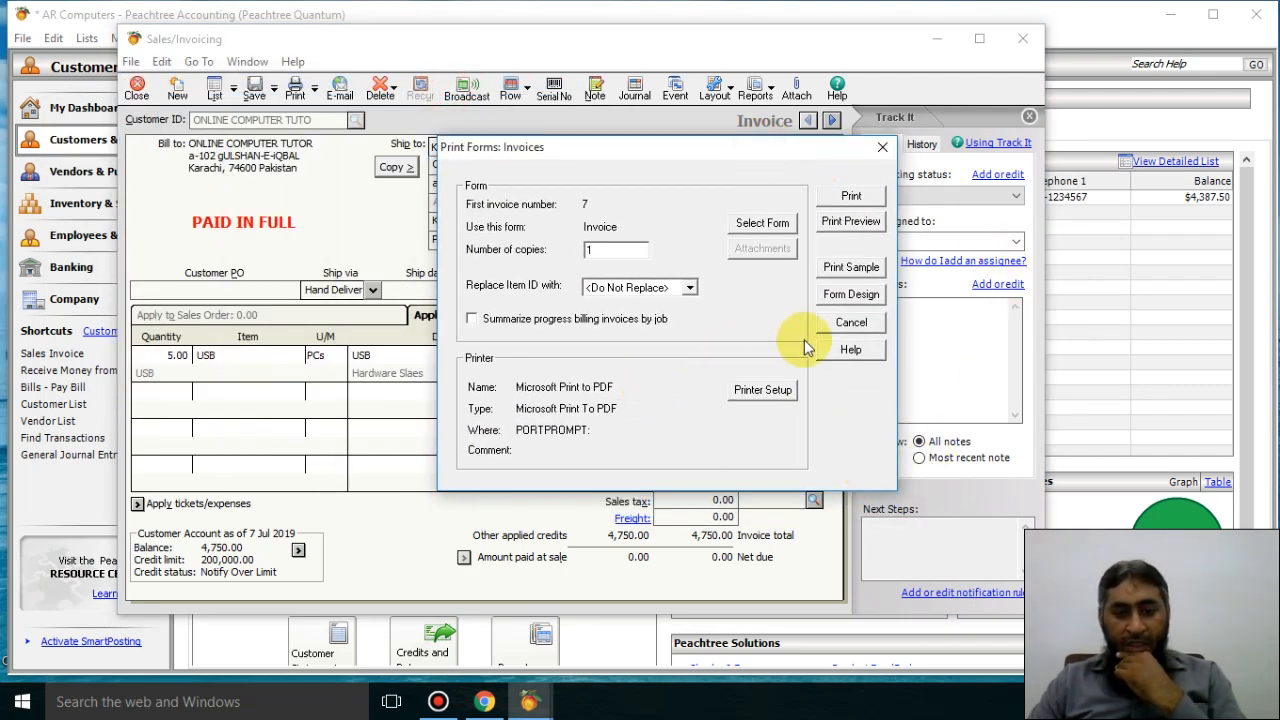
click(850, 295)
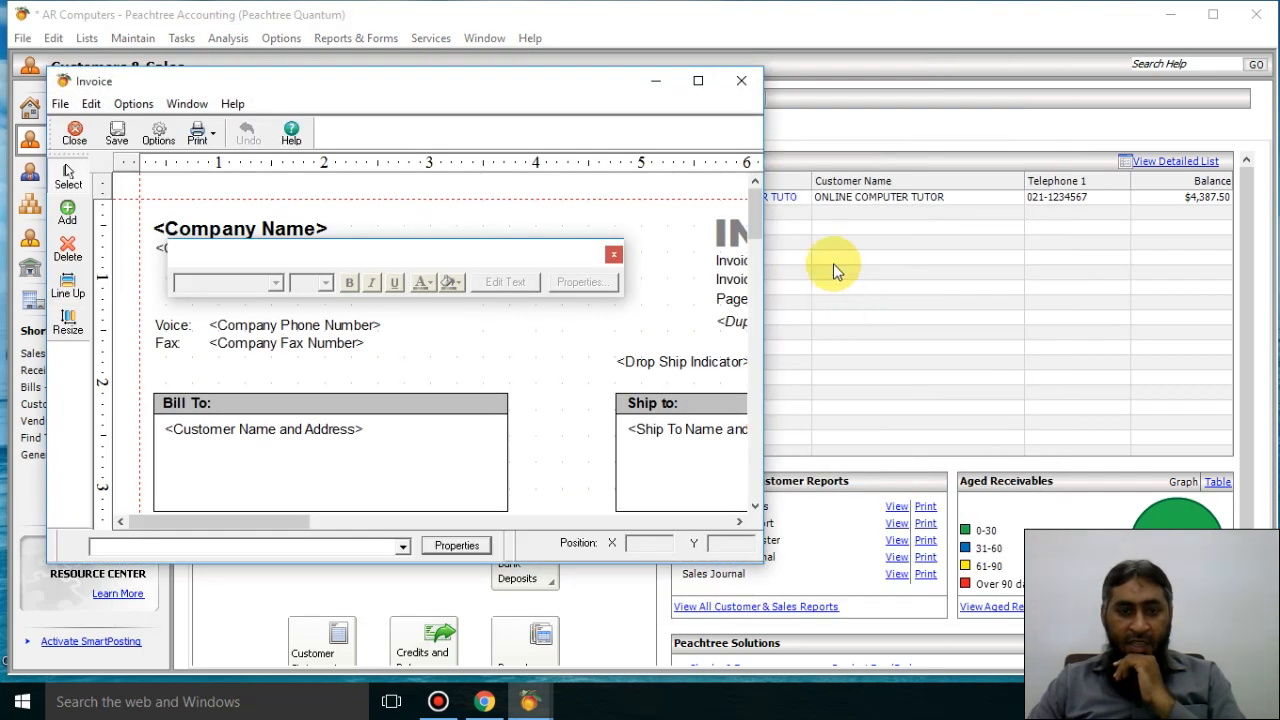
click(698, 80)
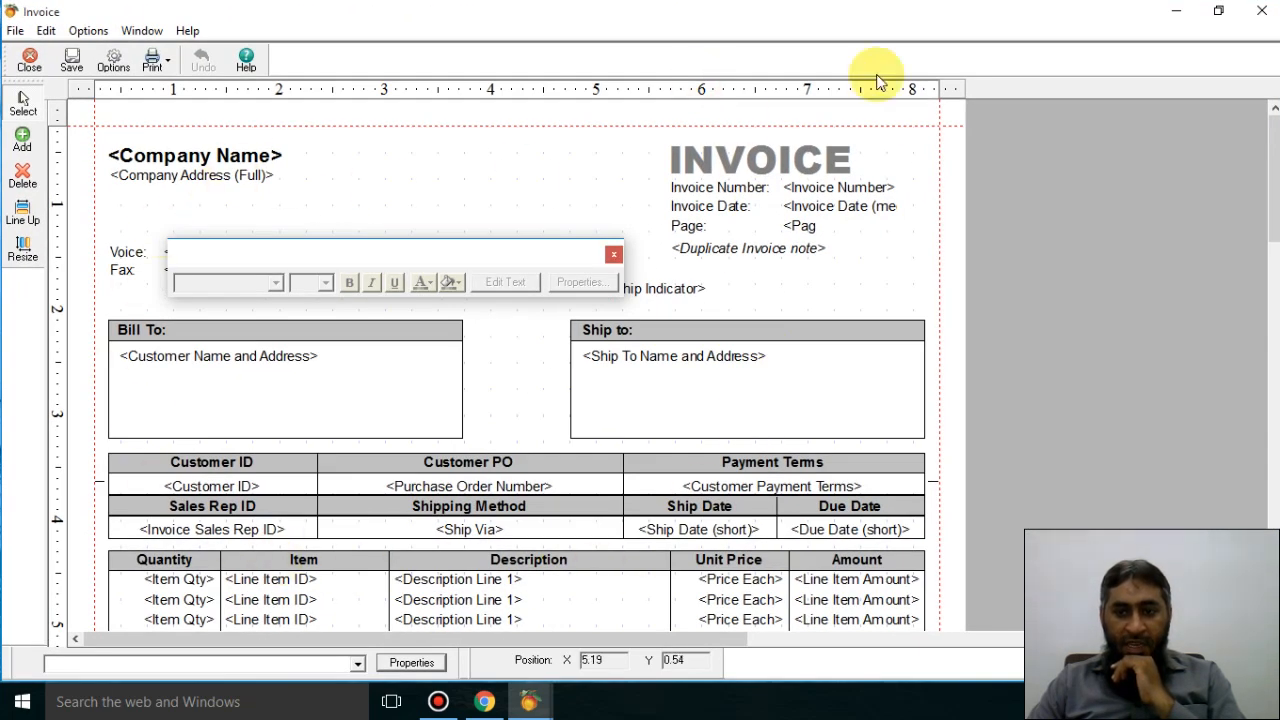
click(1272, 9)
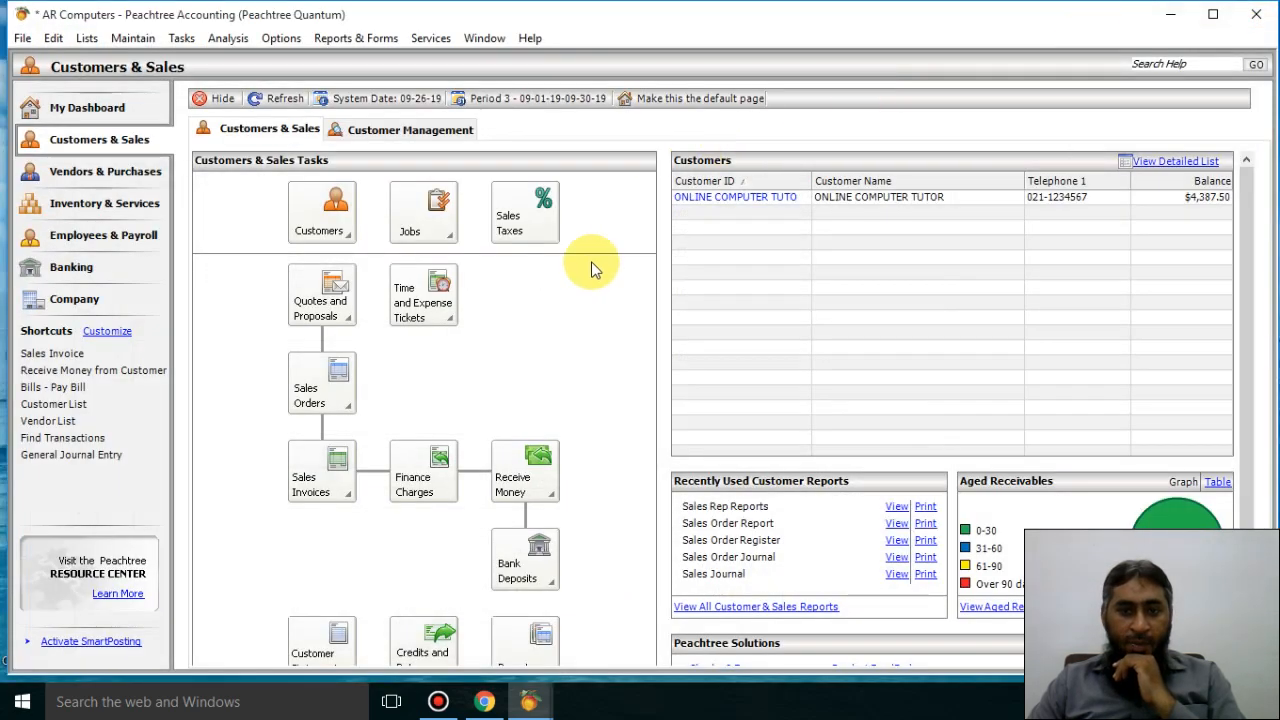
Step: Reopen invoice 7 from the Sales Invoice List and bring up its print options, accepting the prior-period change
click(337, 446)
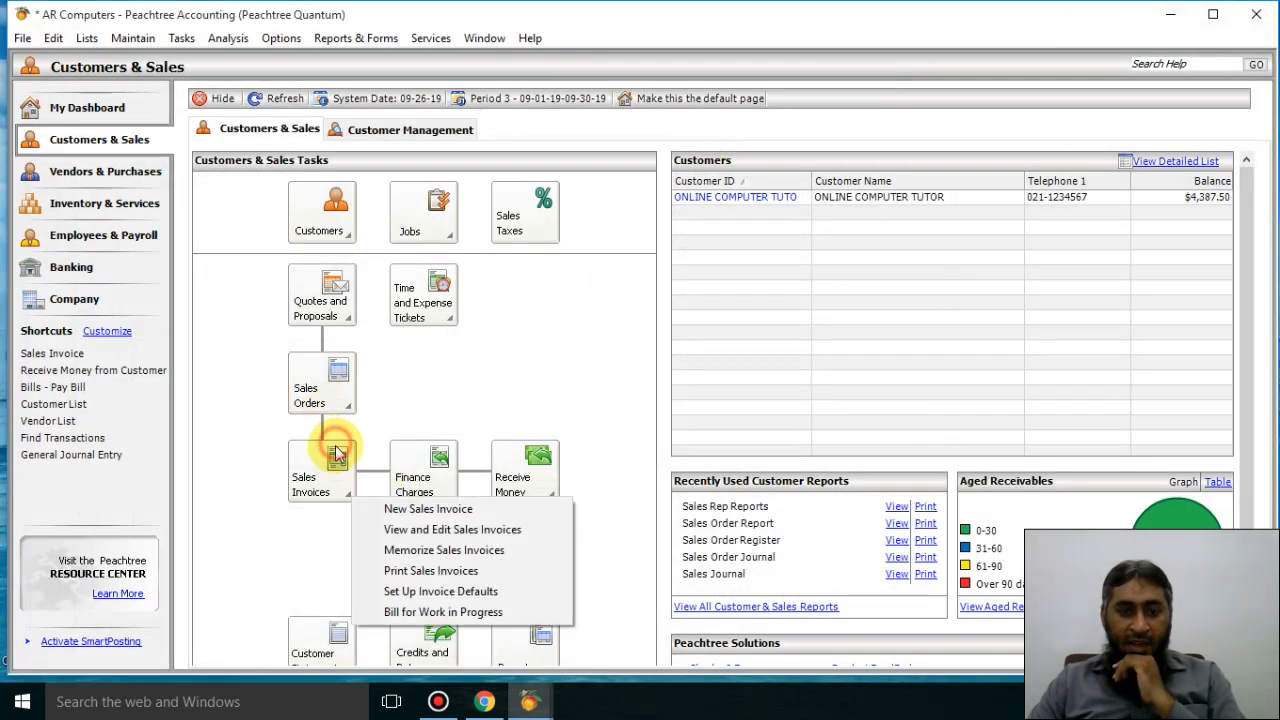
click(385, 531)
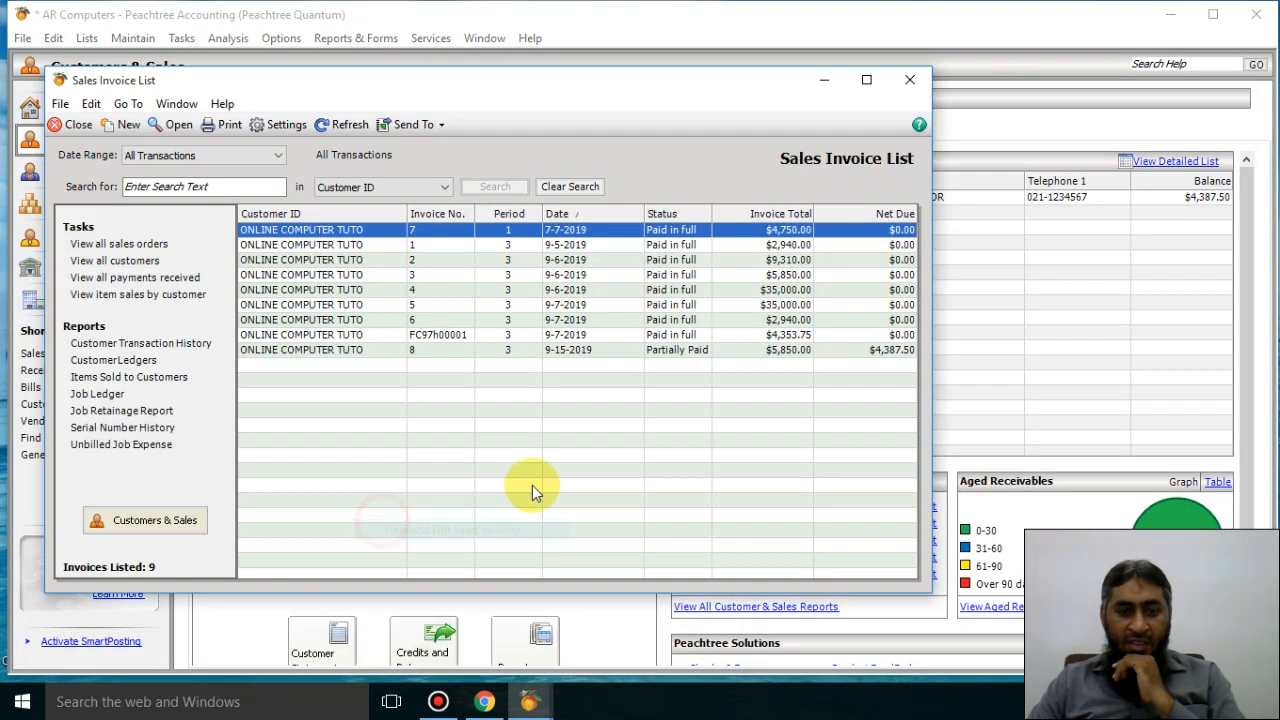
double_click(352, 232)
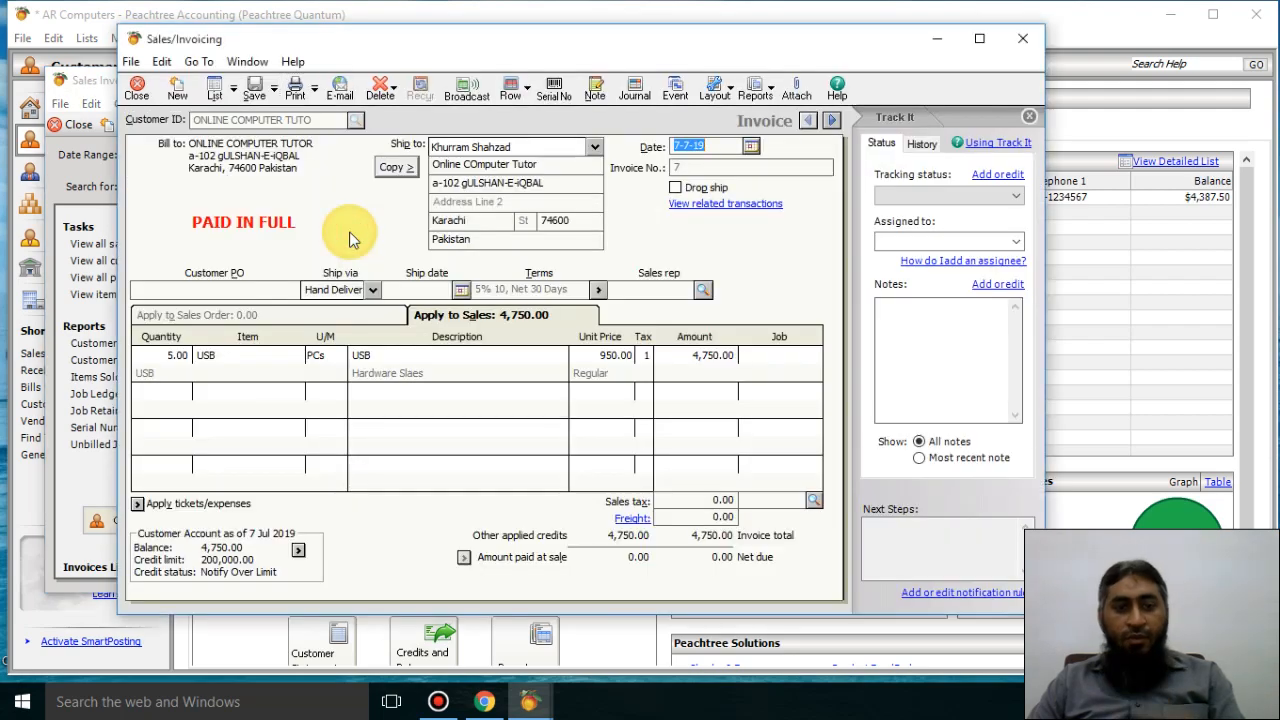
click(300, 90)
click(674, 417)
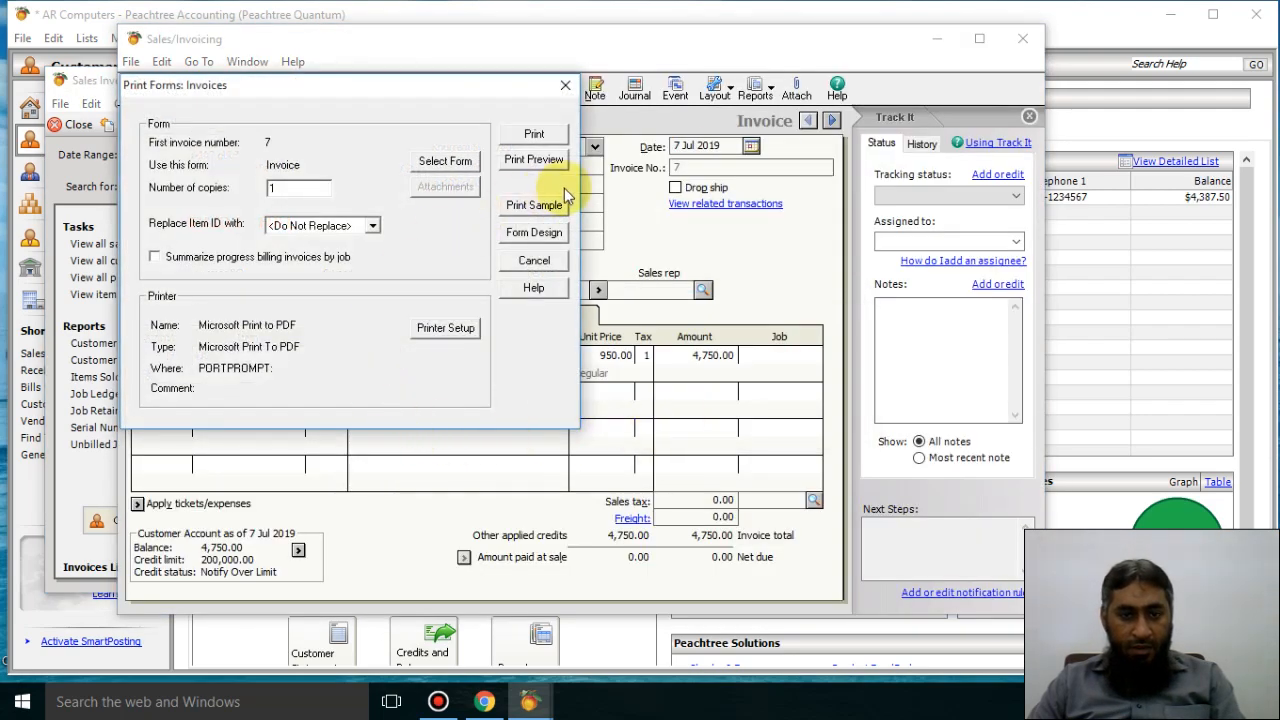
Step: Select Microsoft XPS Document Writer as the invoice's printer and check the page orientation choices in its properties
click(437, 334)
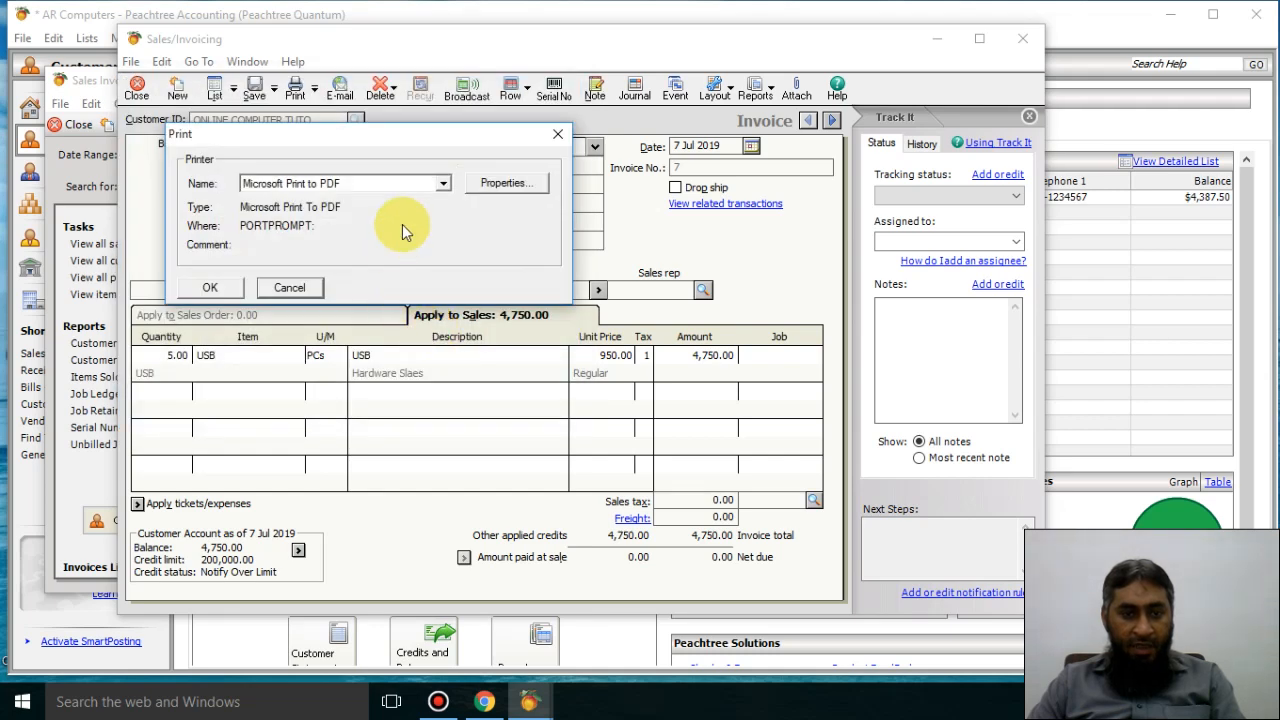
click(442, 186)
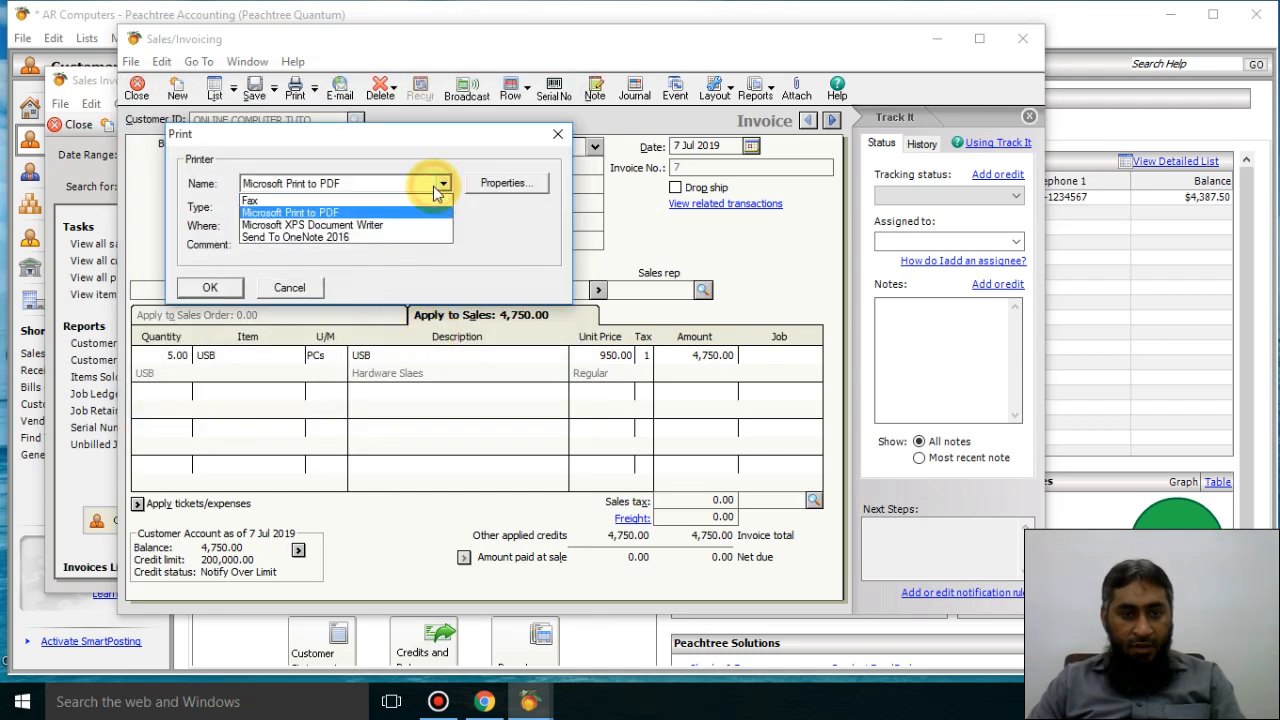
click(357, 225)
click(510, 184)
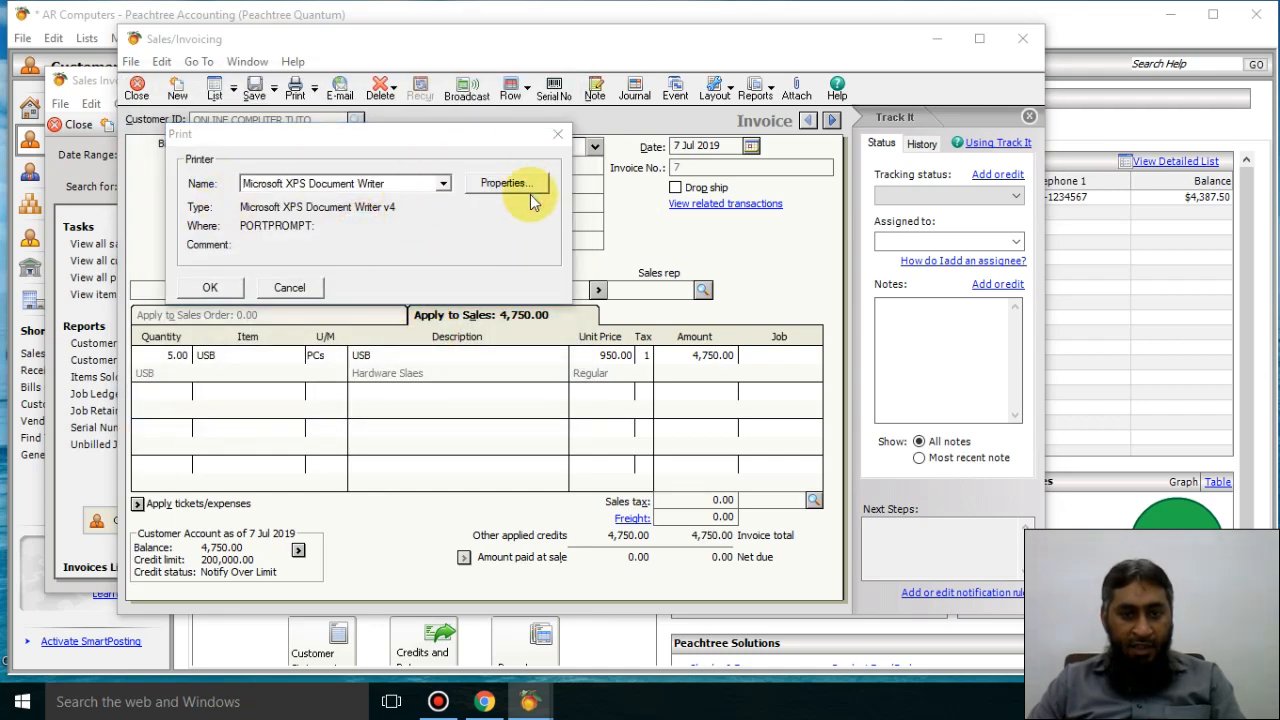
click(384, 235)
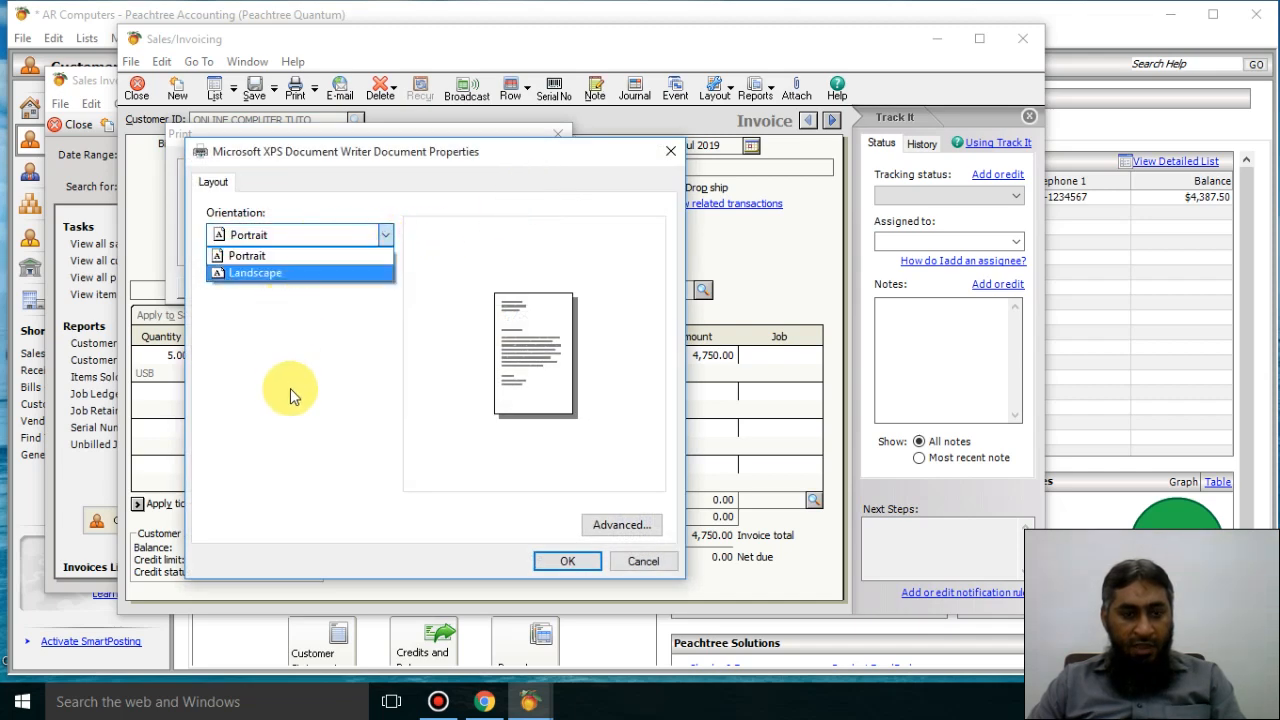
click(326, 456)
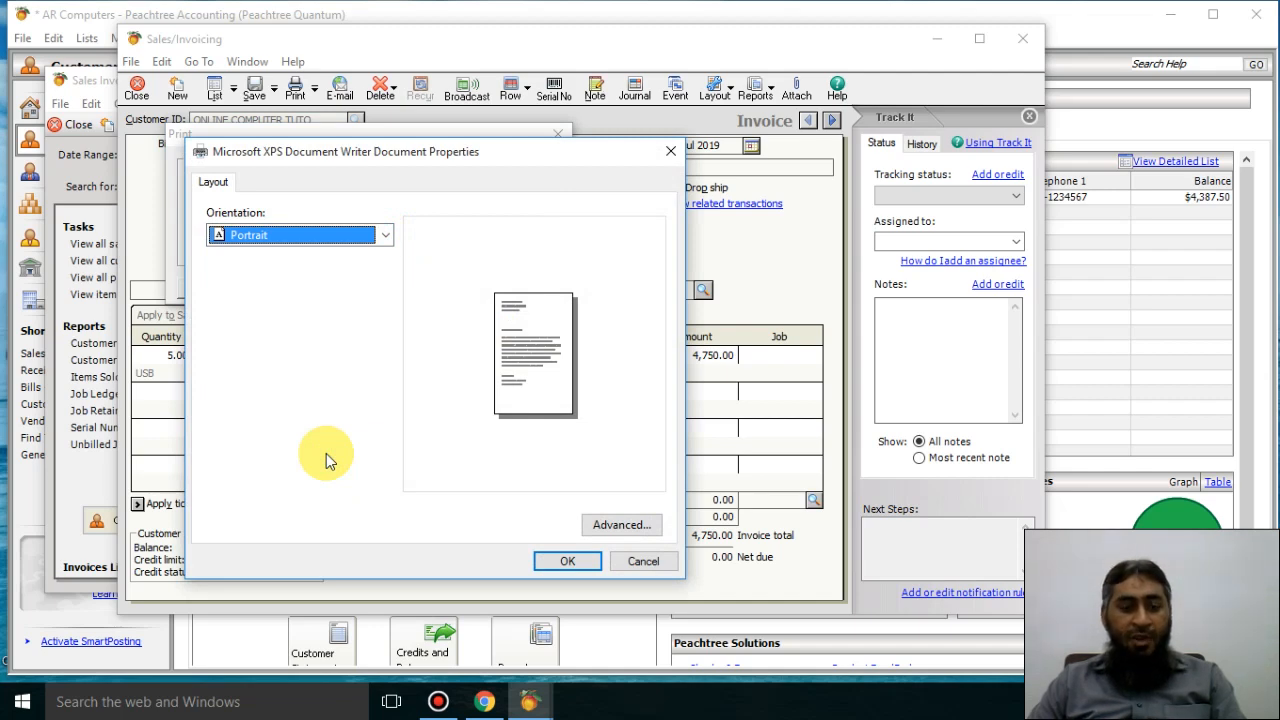
key(super)
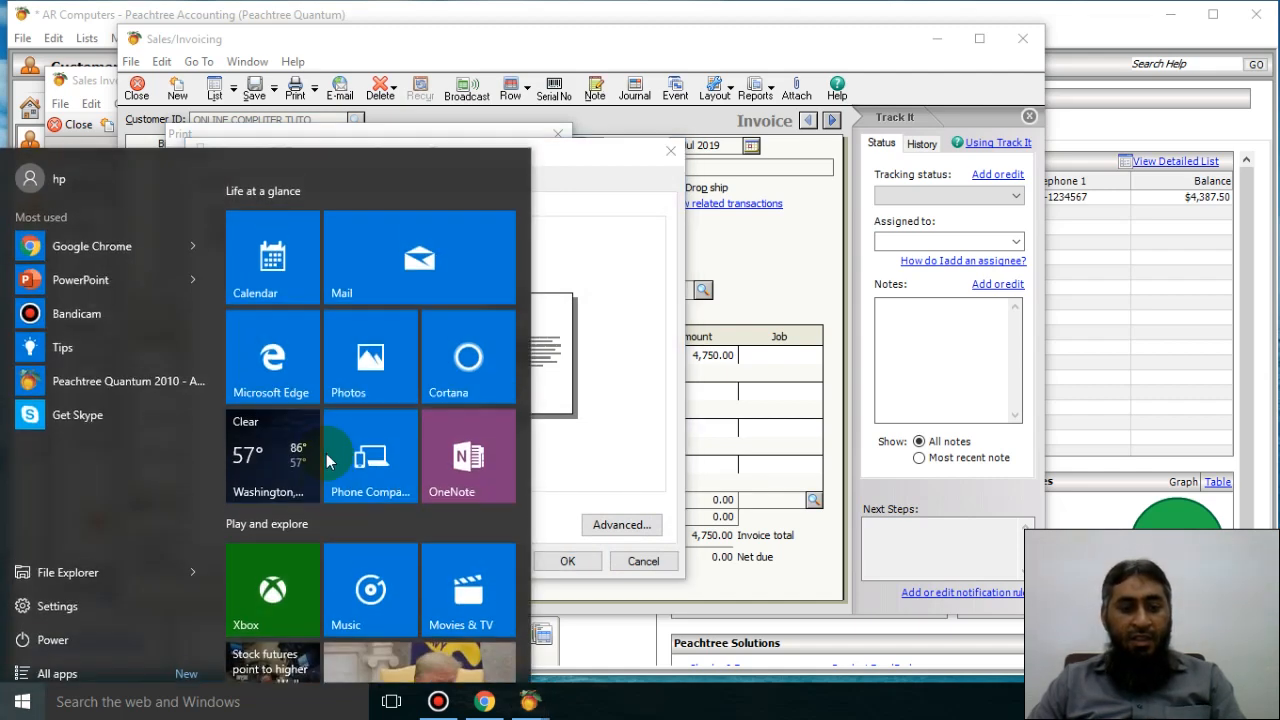
click(112, 590)
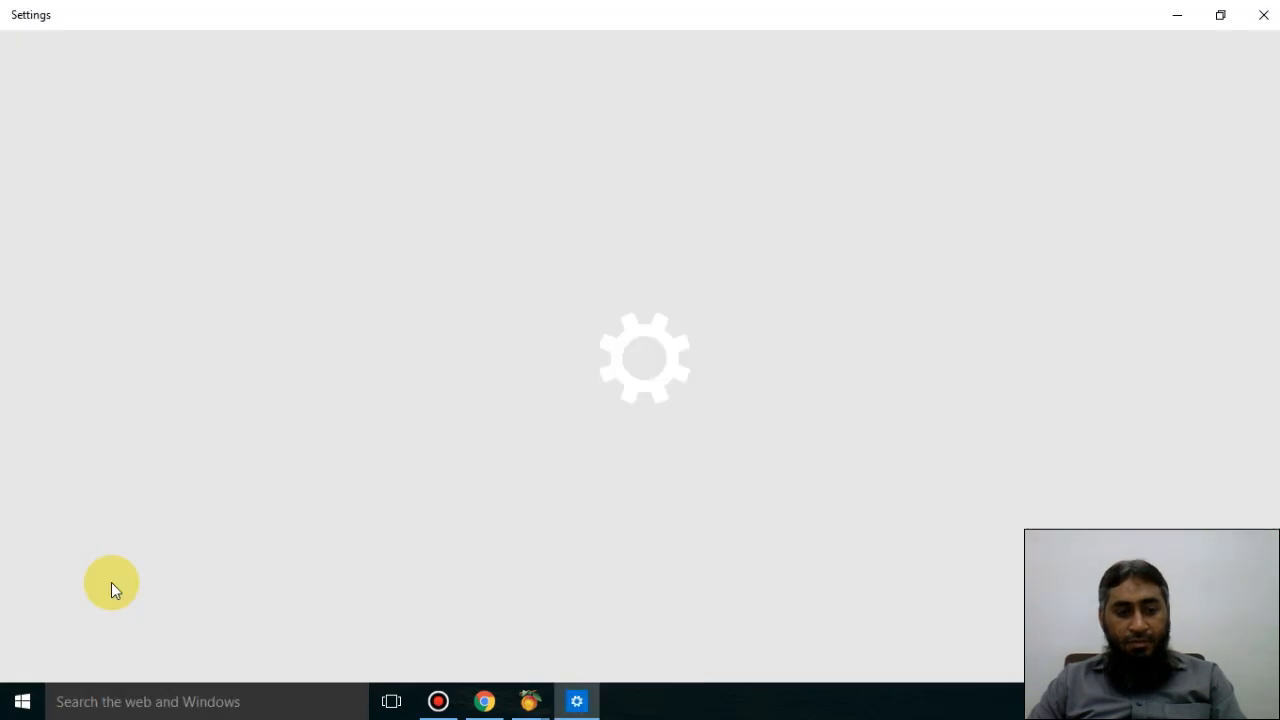
click(1258, 14)
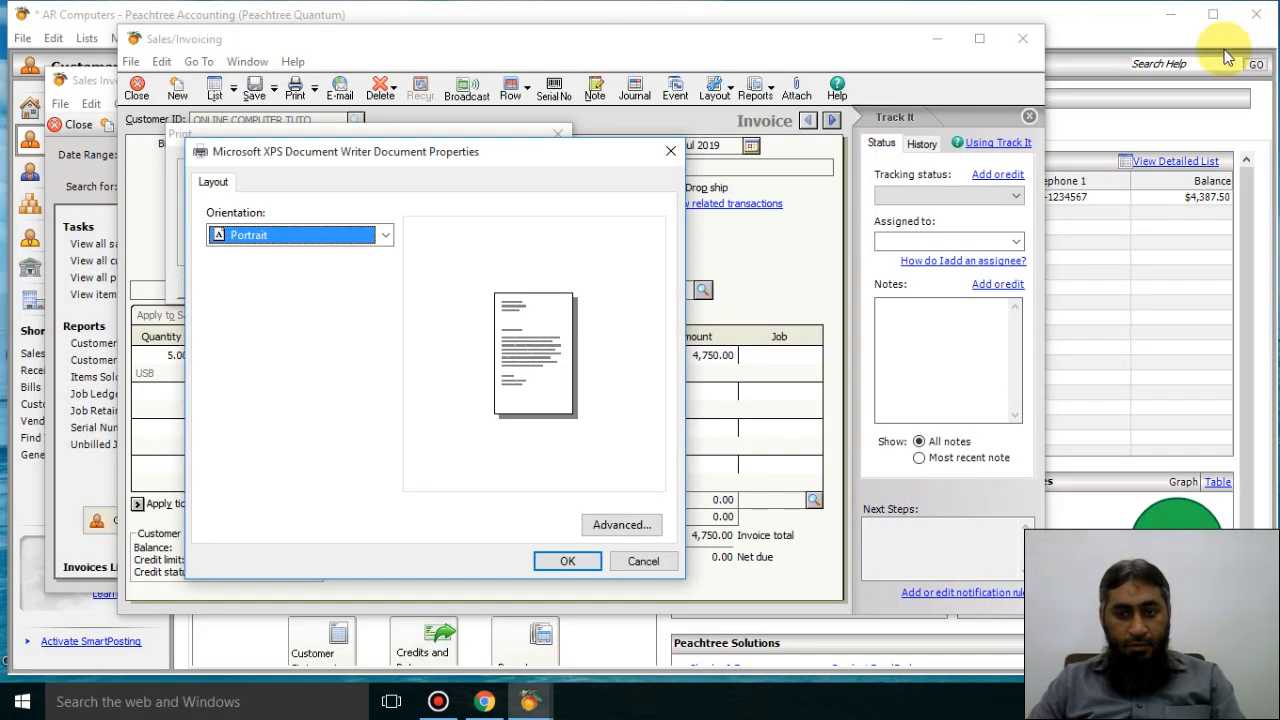
Step: Search Windows for "devic" and open Devices and Printers
key(super)
text(dev)
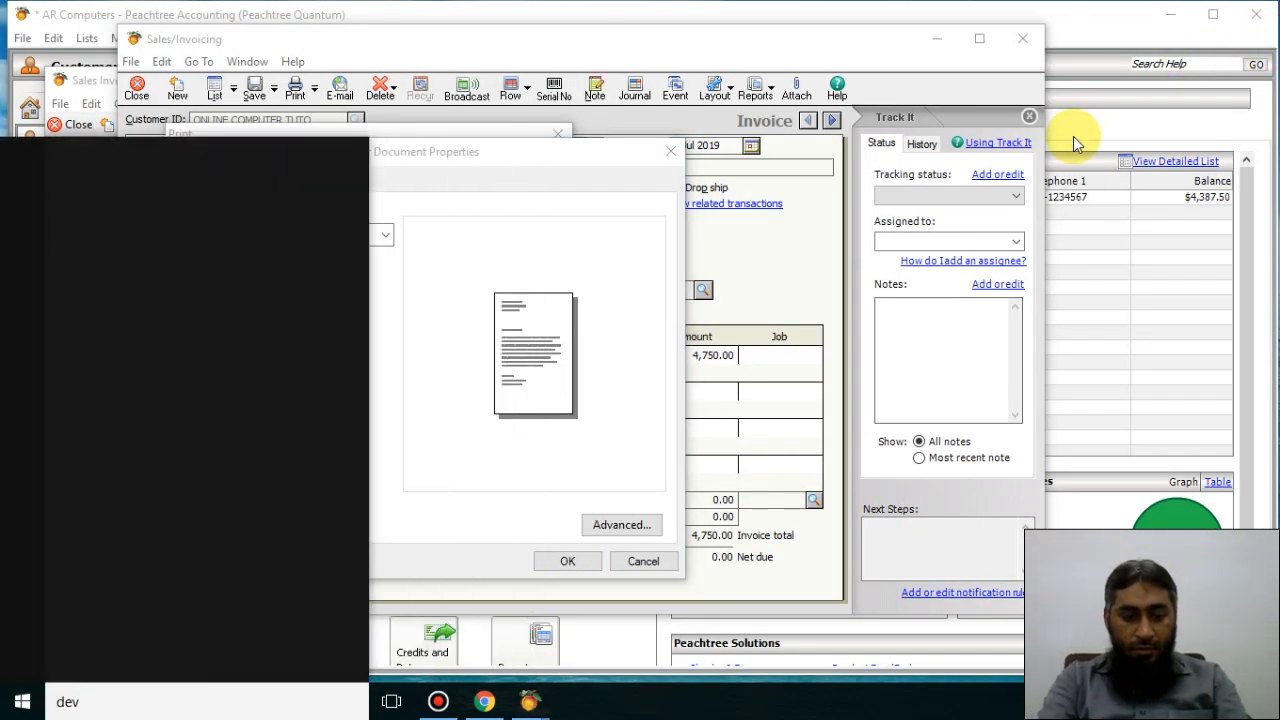
text(ic)
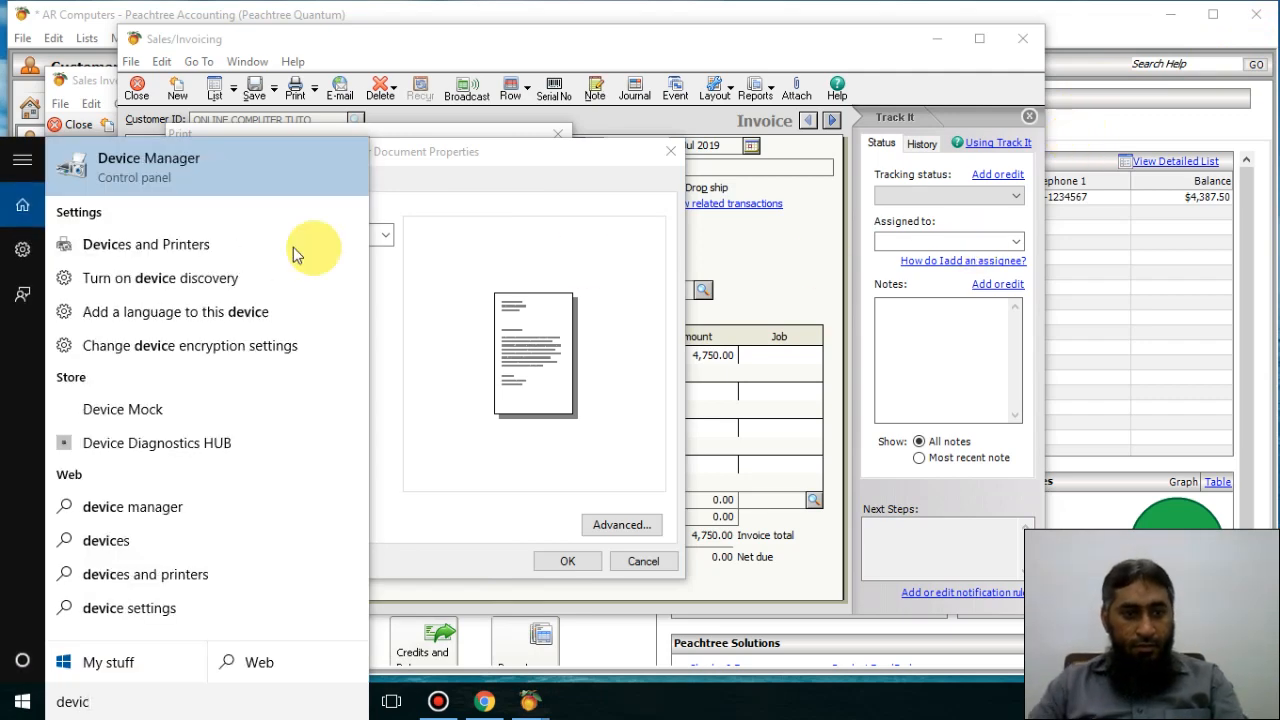
click(200, 246)
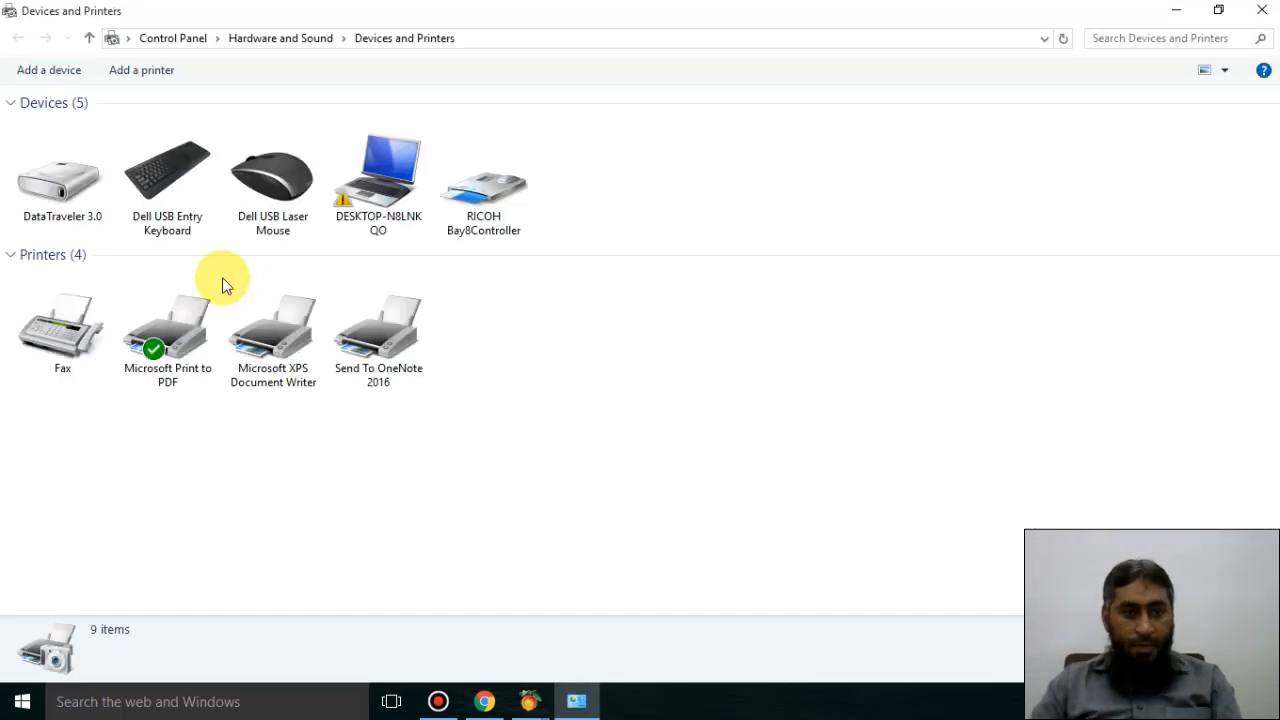
Step: Add the HP LaserJet 400 M401dw as a printer by finding it as an older printer, keeping the default name and skipping the test page
click(153, 70)
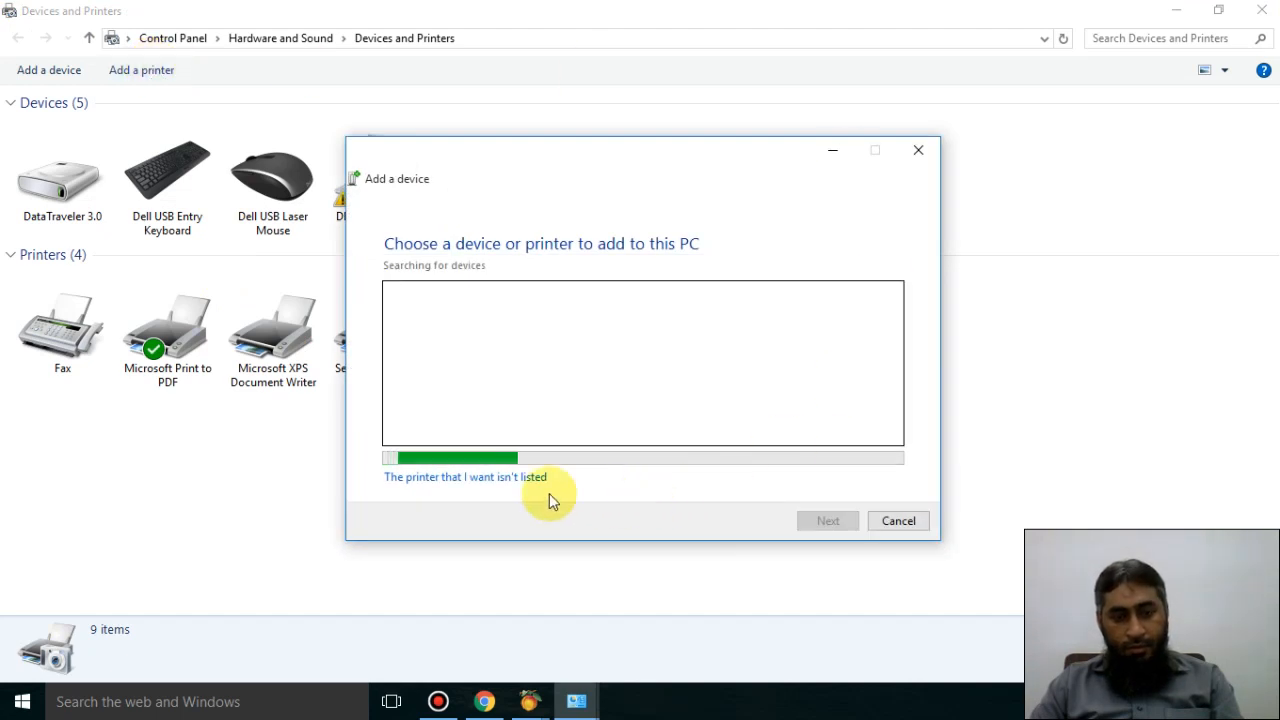
click(505, 479)
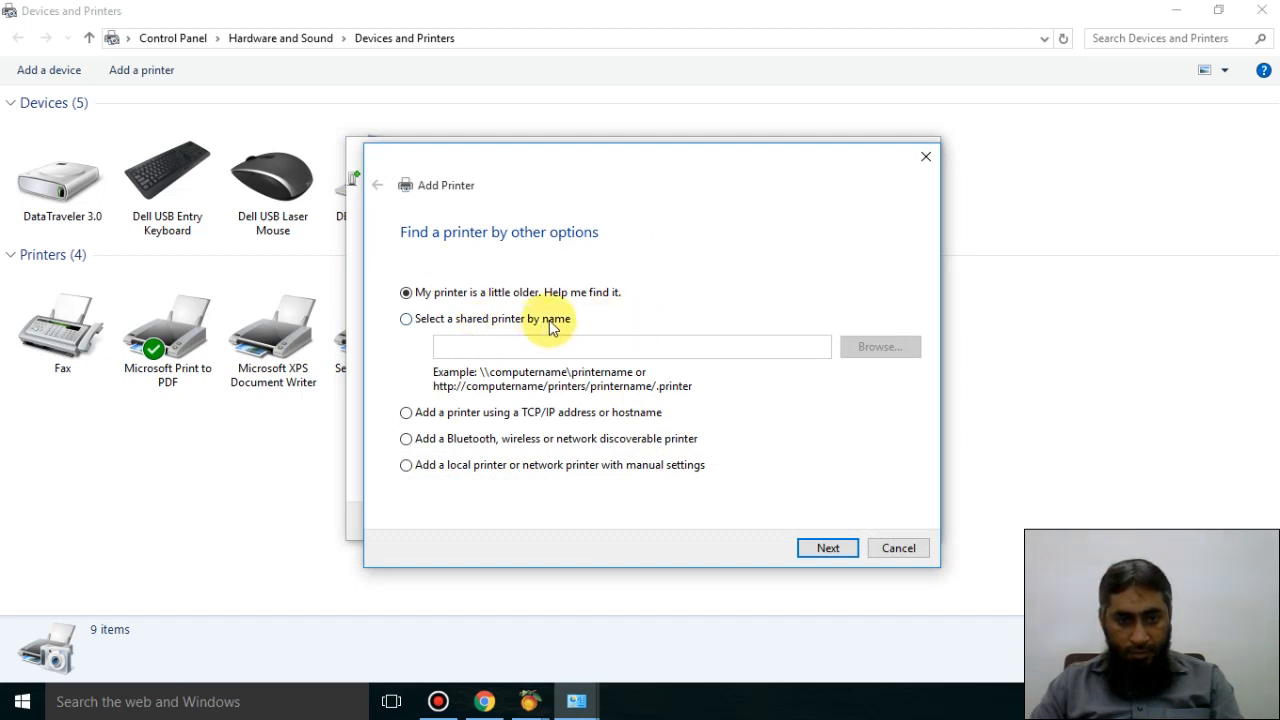
click(828, 550)
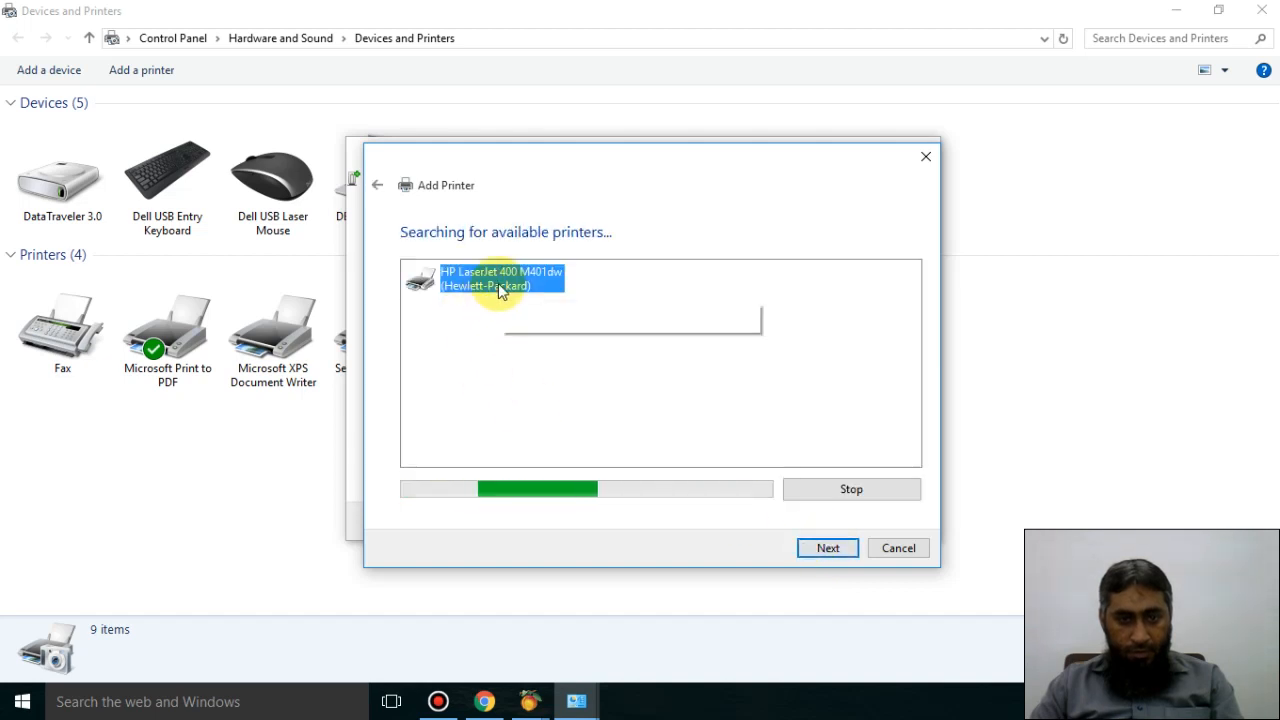
click(851, 548)
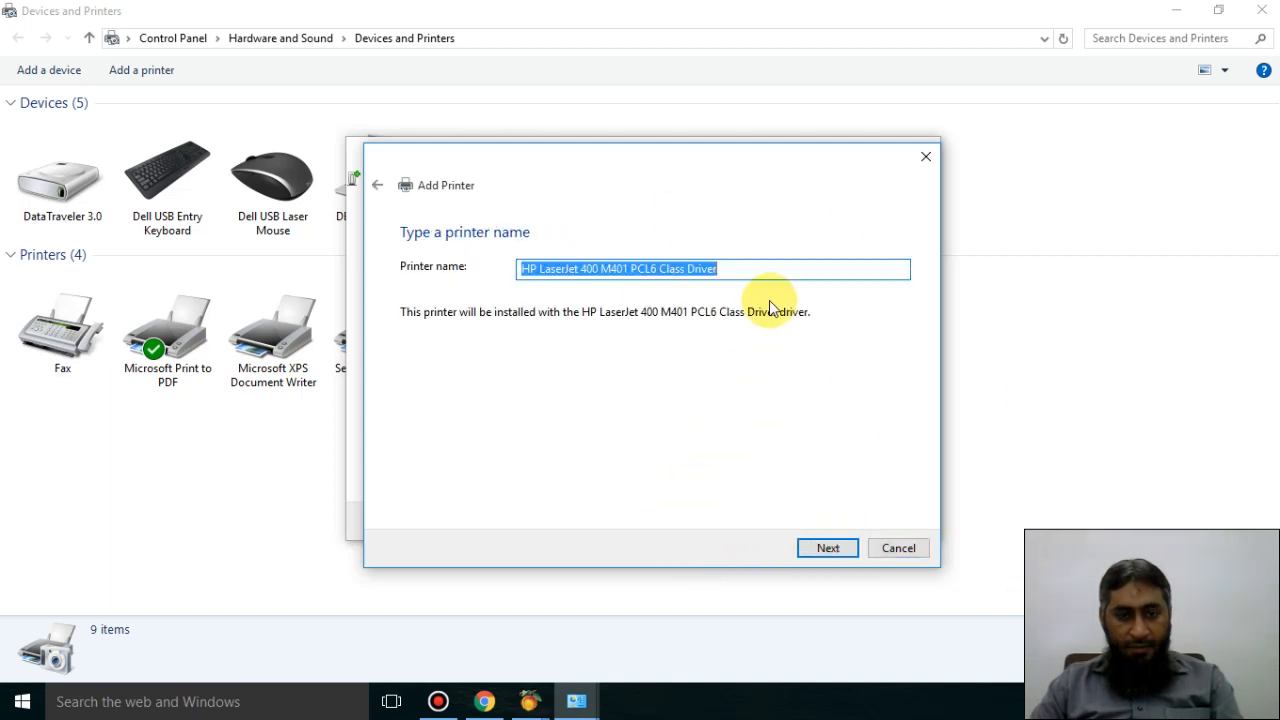
click(834, 548)
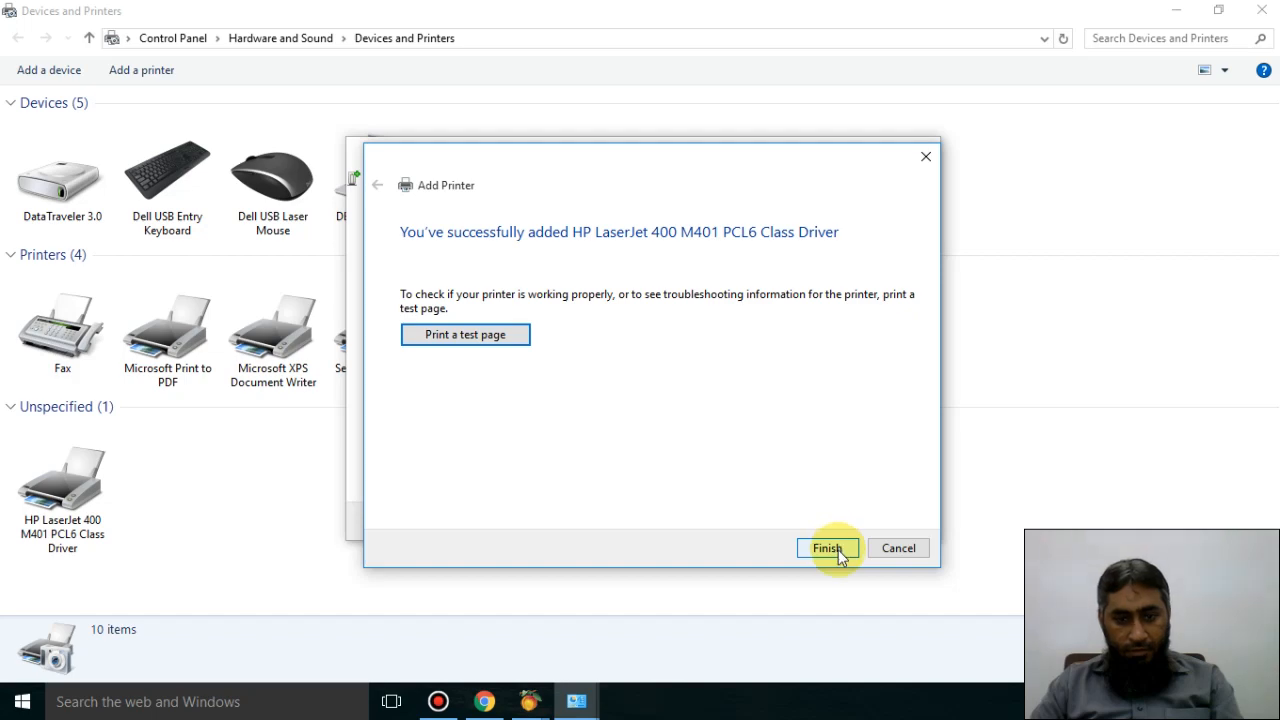
click(828, 548)
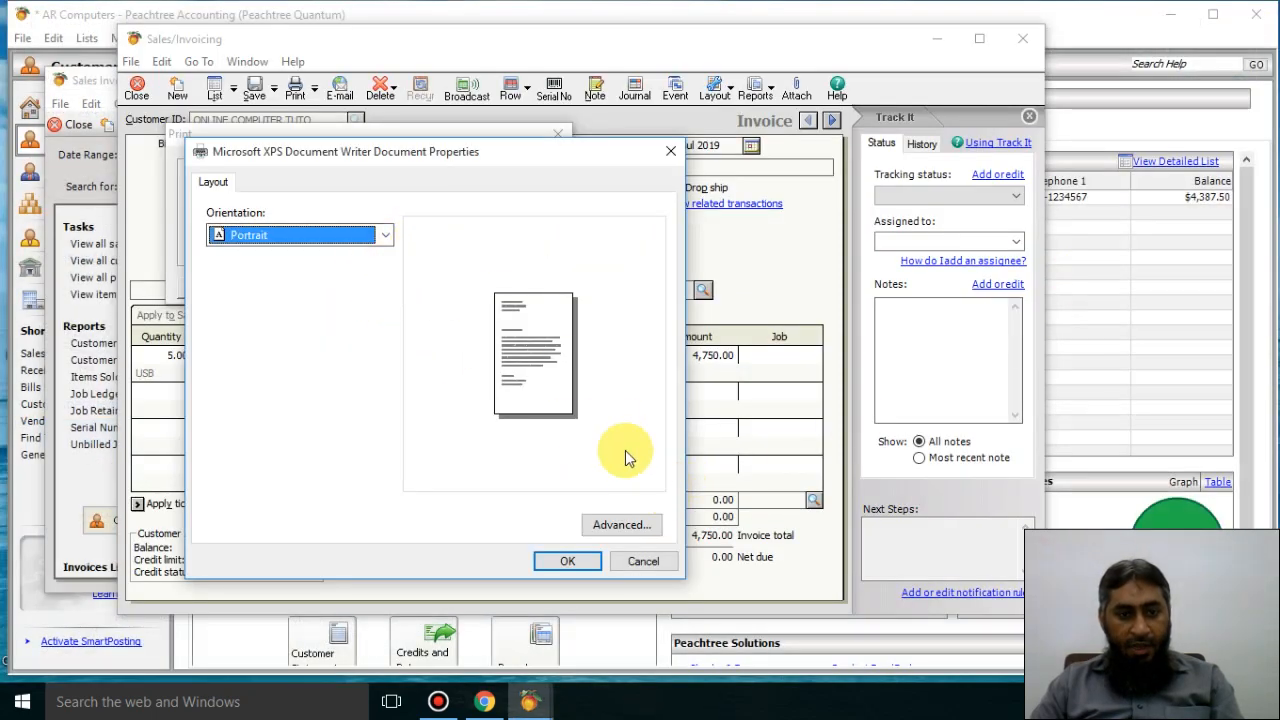
Step: Cancel the XPS writer's properties, check the available printers, and close the print setup and print options for invoice 7
click(662, 562)
click(443, 183)
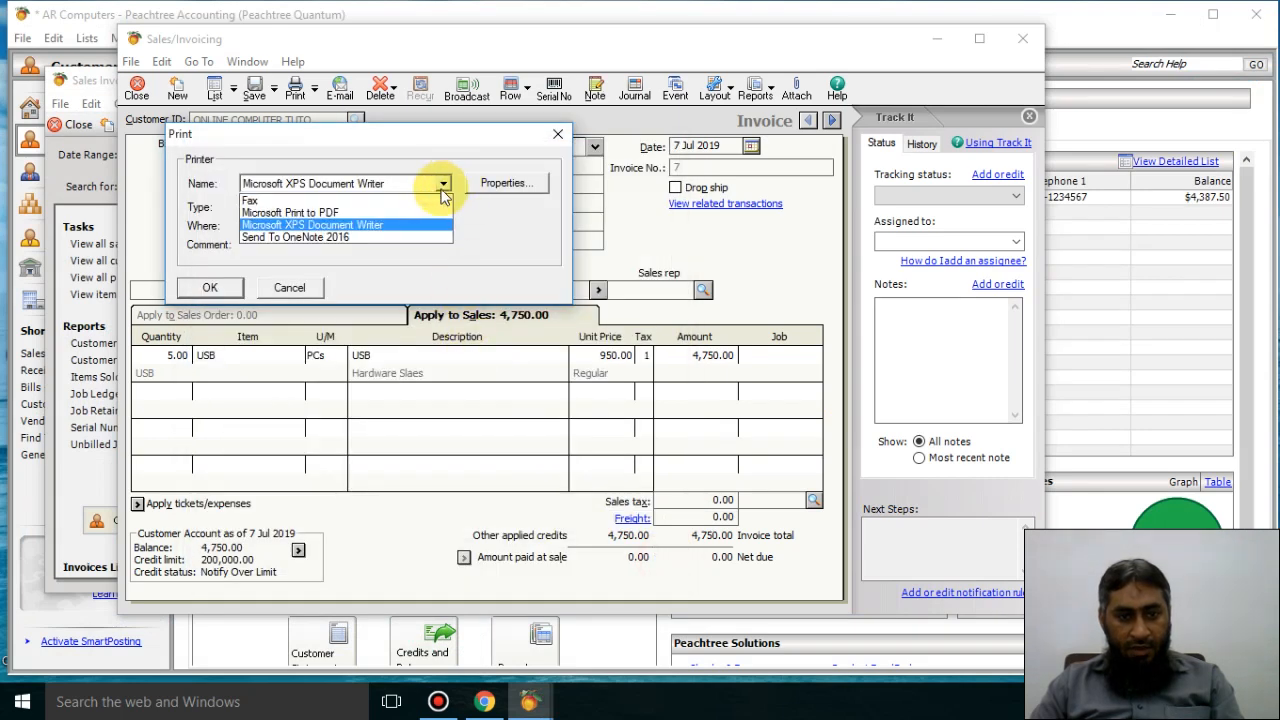
click(506, 260)
click(562, 105)
click(554, 136)
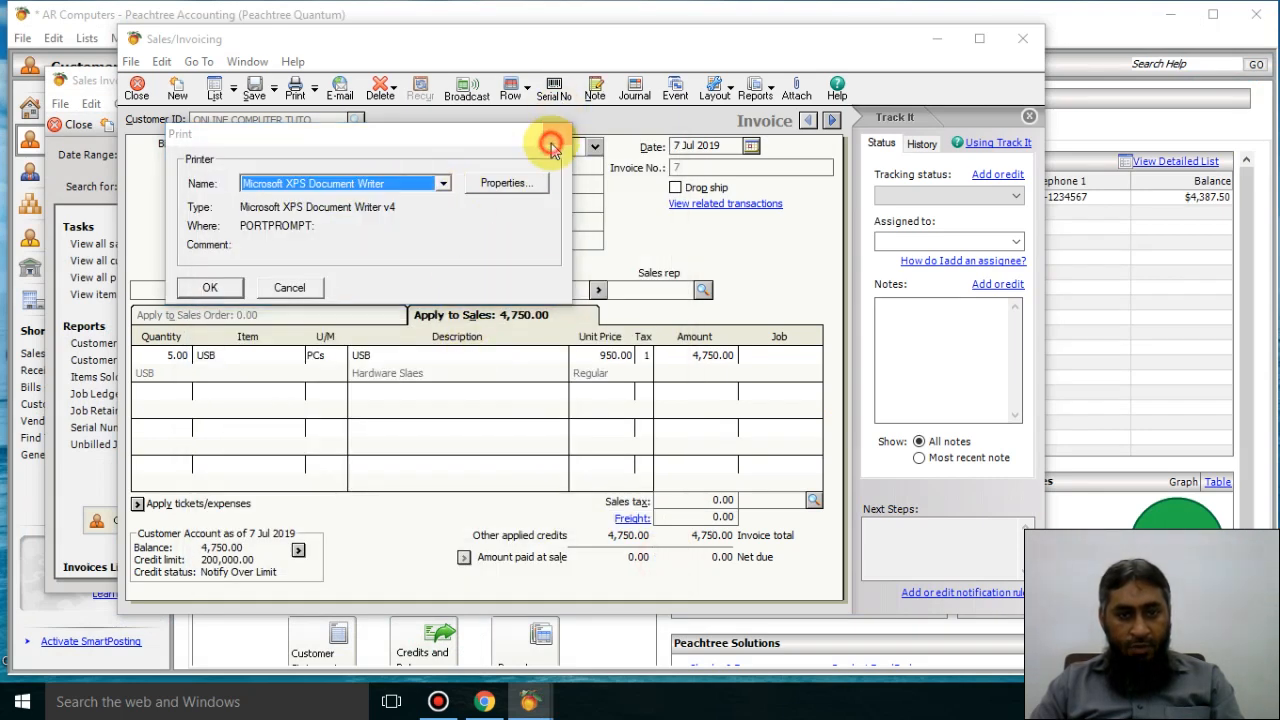
click(565, 85)
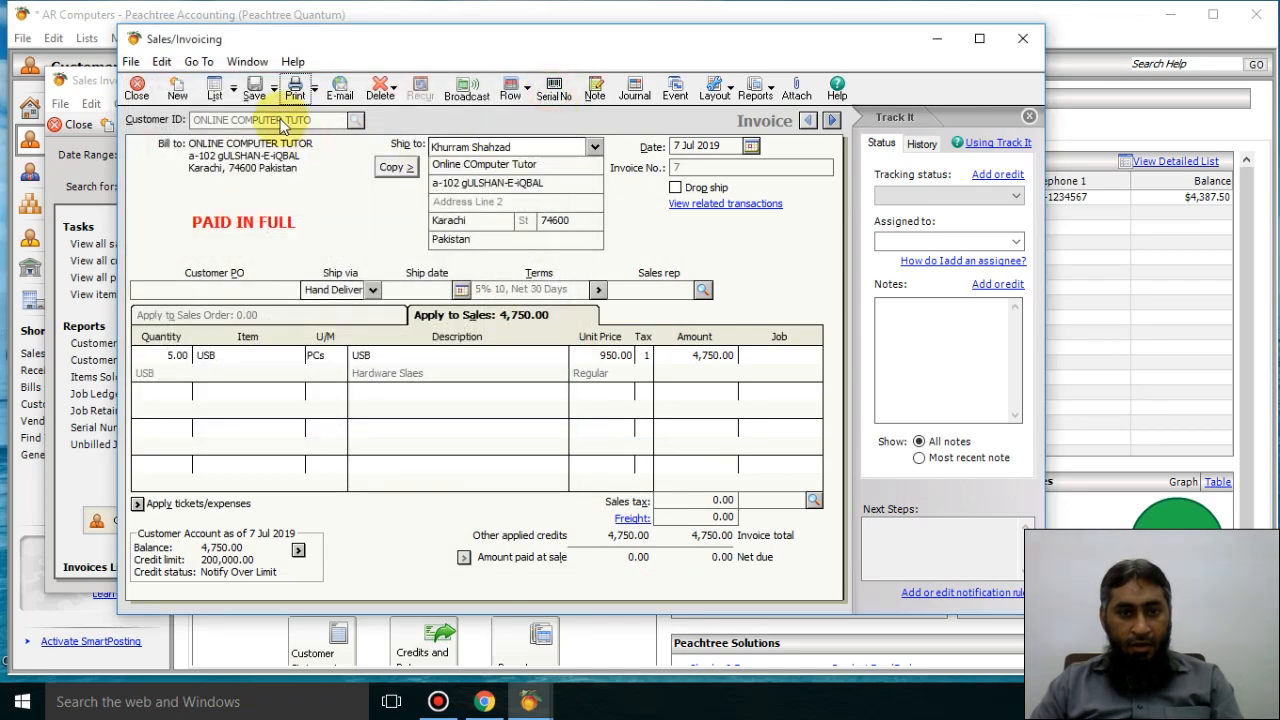
Step: Reopen invoice 7's print options, accepting the prior-period change, and select HP LaserJet 400 M401 PCL6 Class Driver as the printer
click(293, 91)
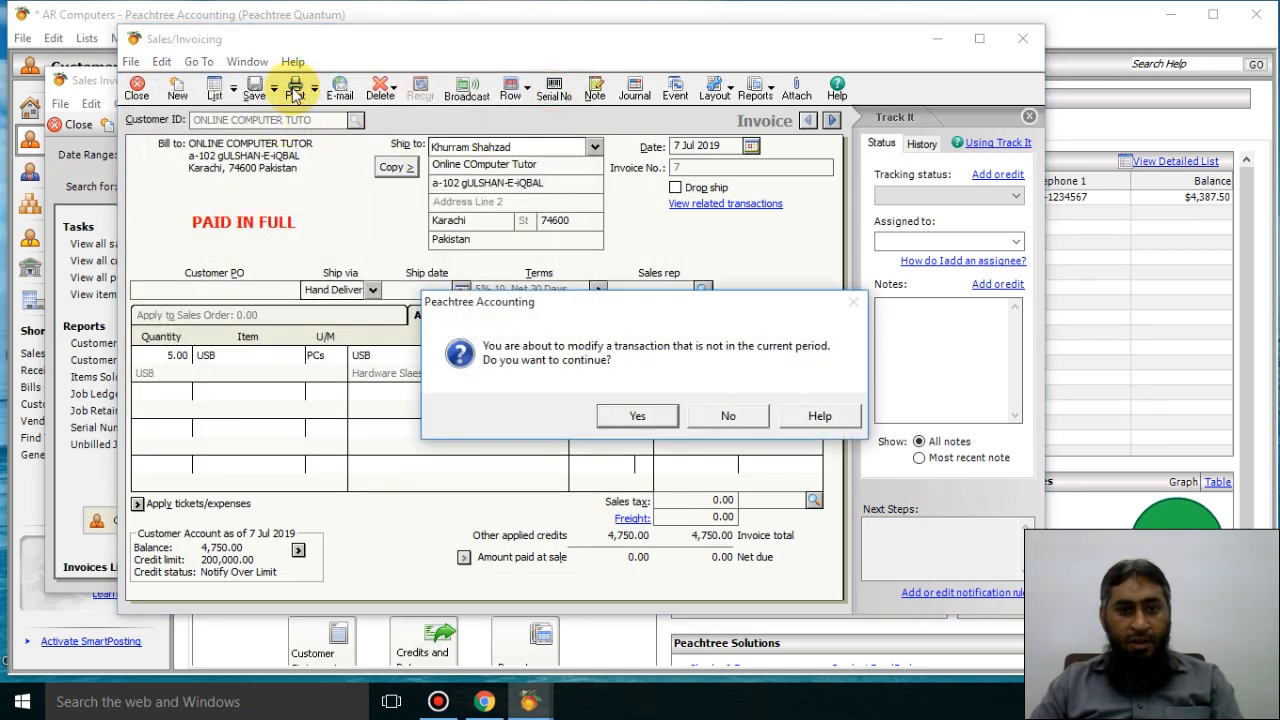
click(652, 417)
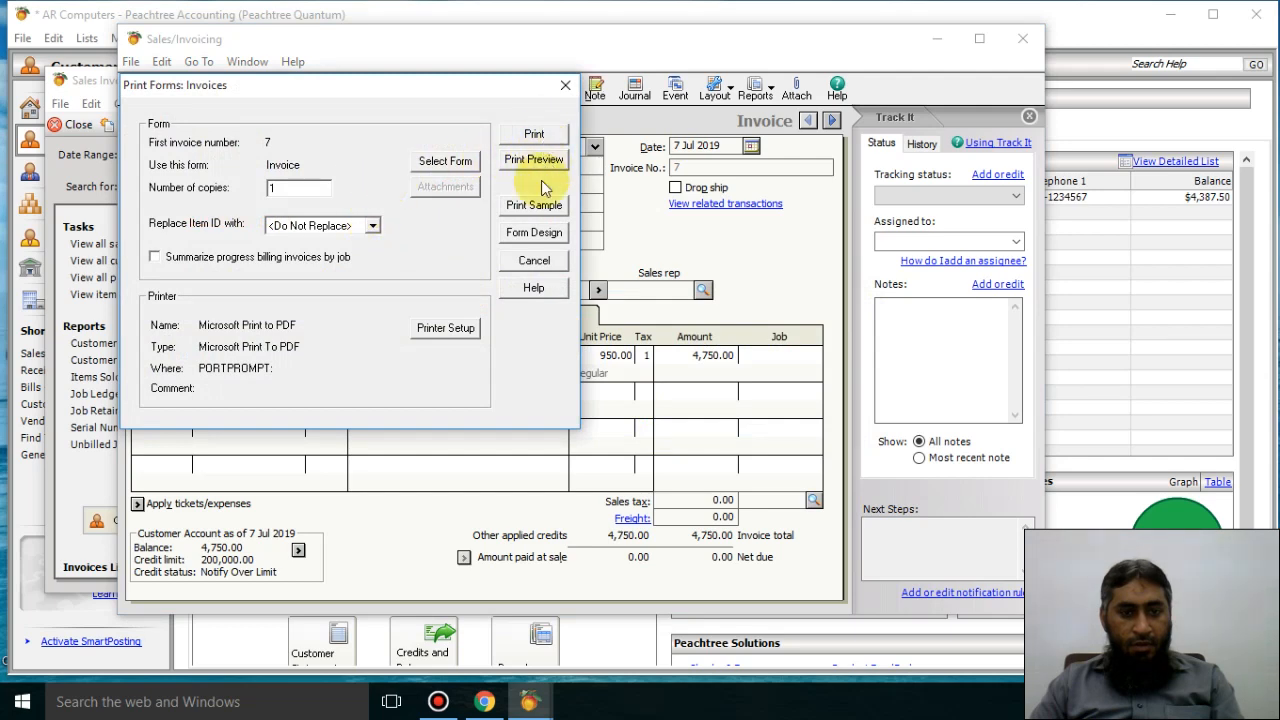
click(462, 331)
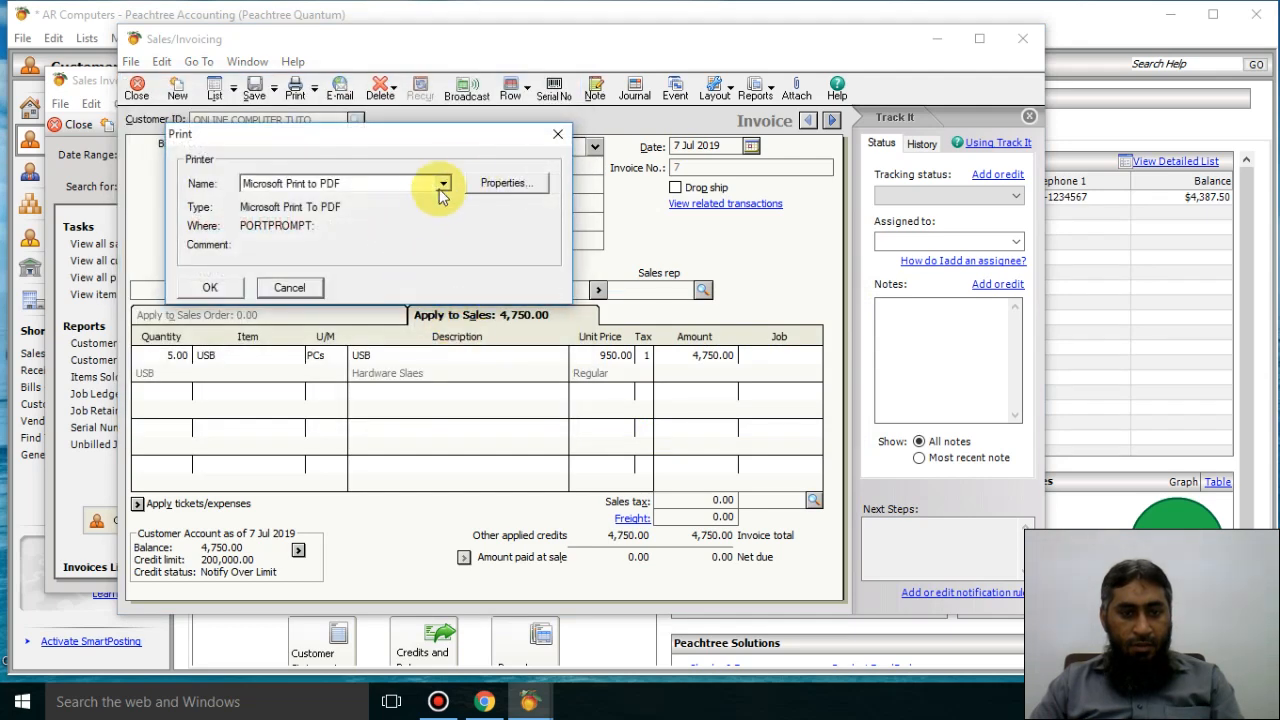
click(443, 184)
click(330, 212)
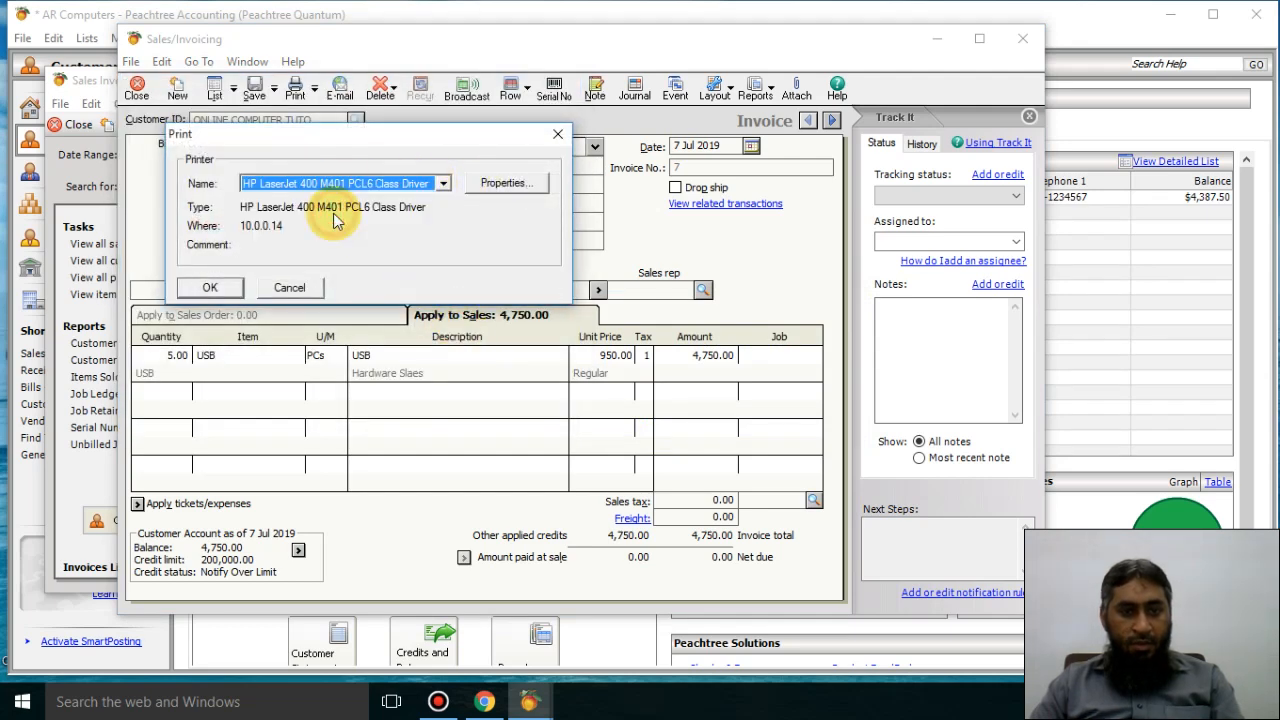
Step: Examine the orientation and two-sided printing choices in the HP LaserJet's properties
click(531, 183)
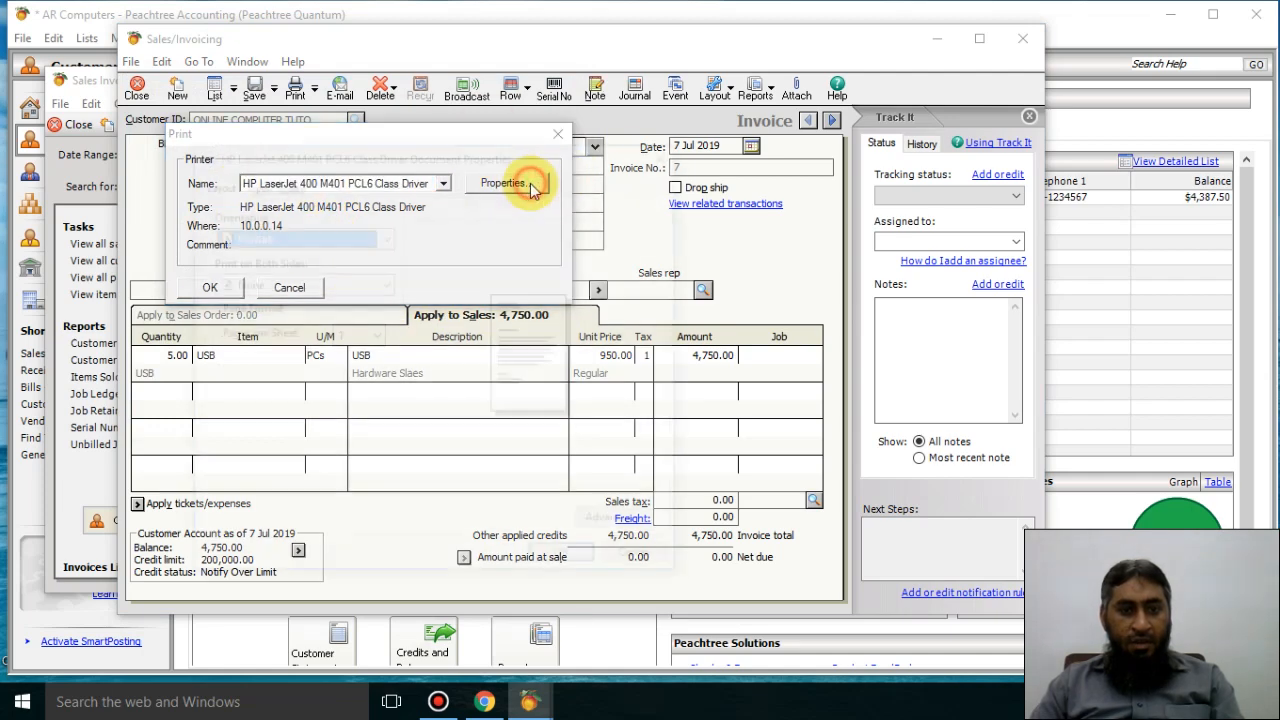
drag(372, 160, 659, 113)
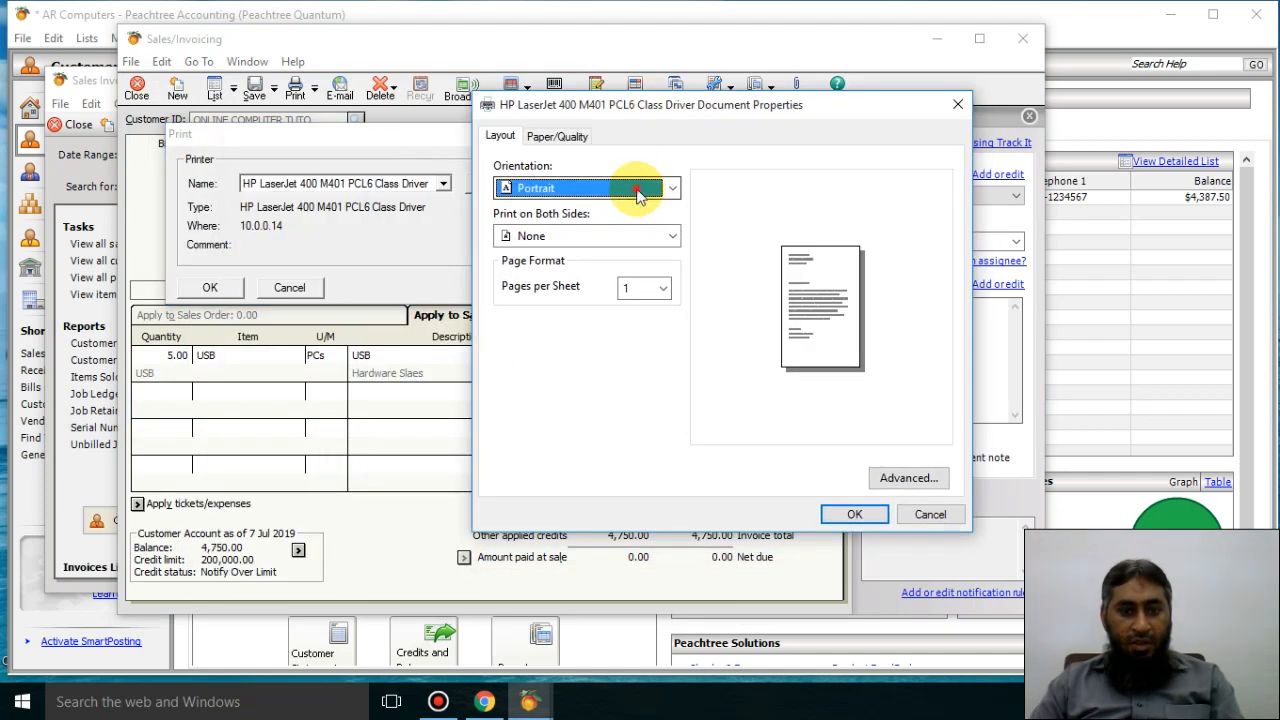
click(672, 188)
click(762, 168)
click(580, 240)
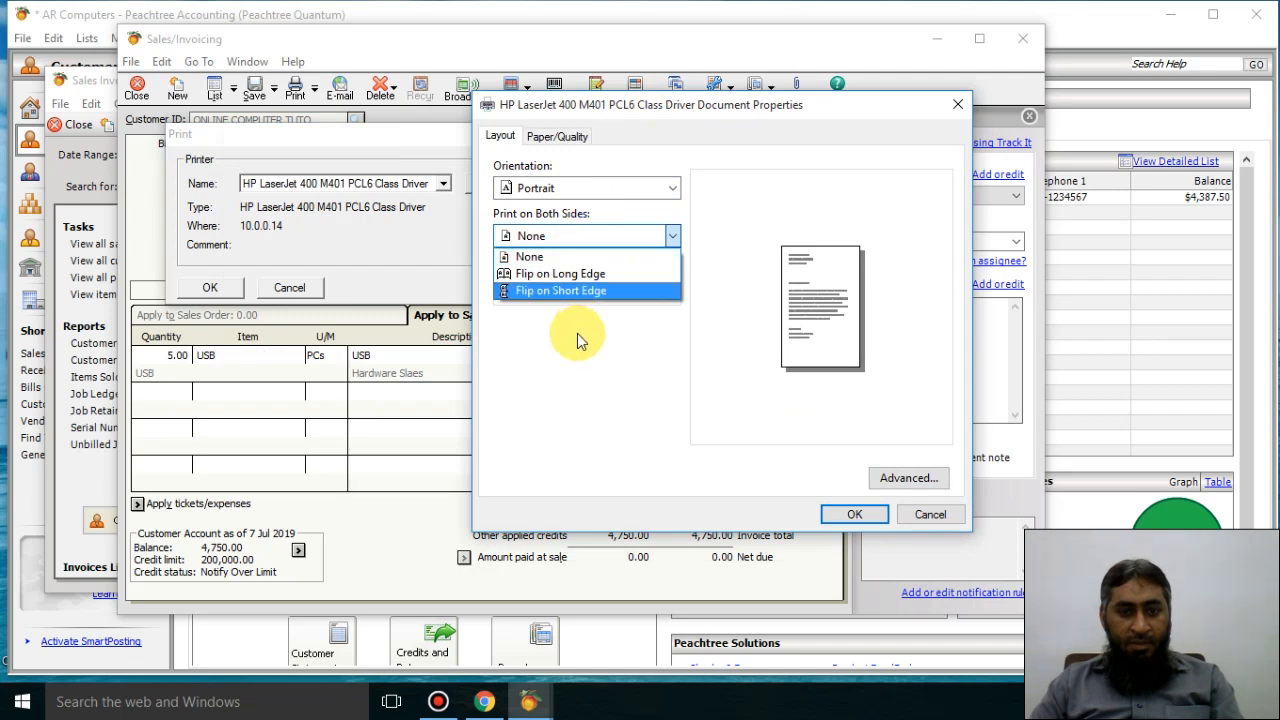
click(763, 163)
Step: Set the HP LaserJet's paper size to A4 in its advanced options and accept the printer setup
click(939, 482)
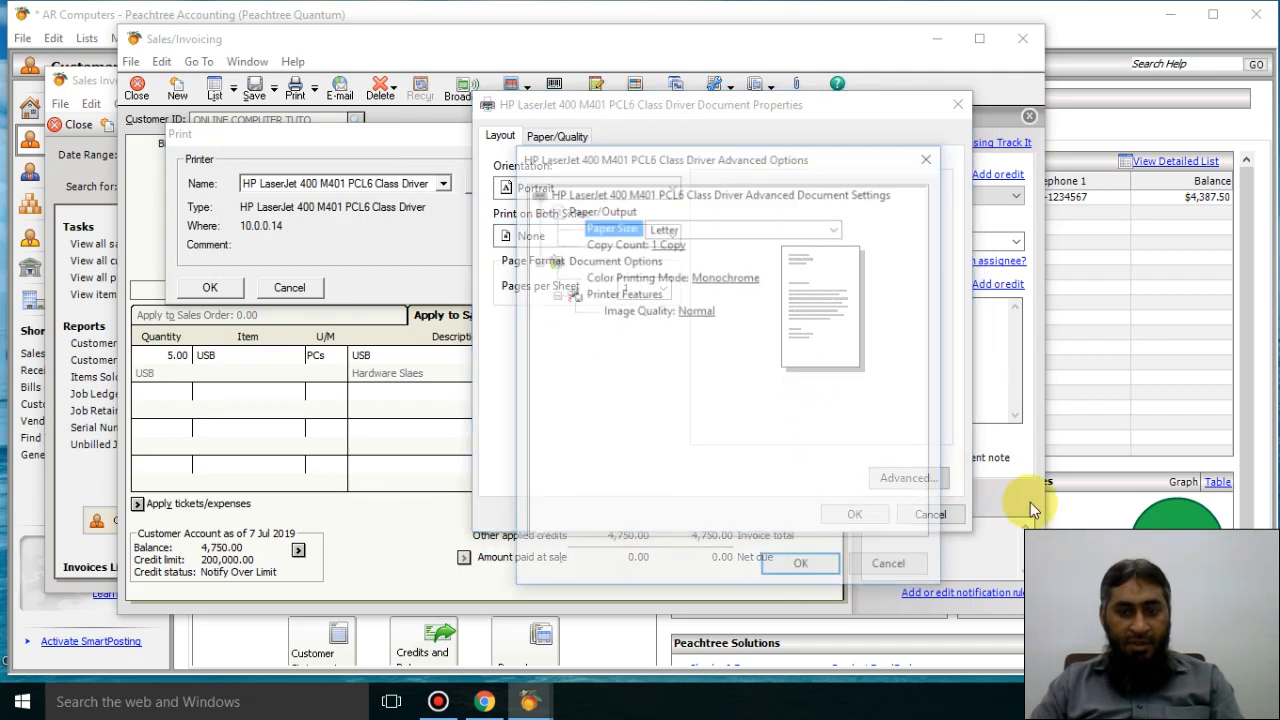
click(726, 227)
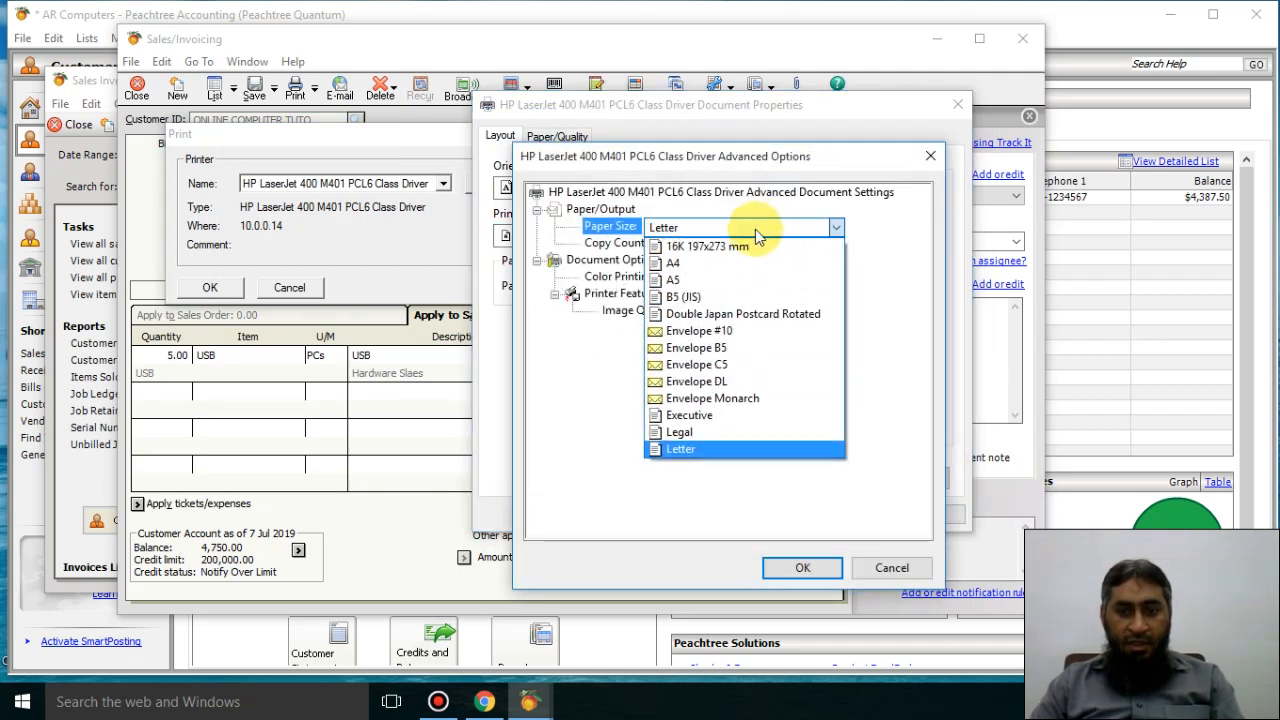
click(716, 263)
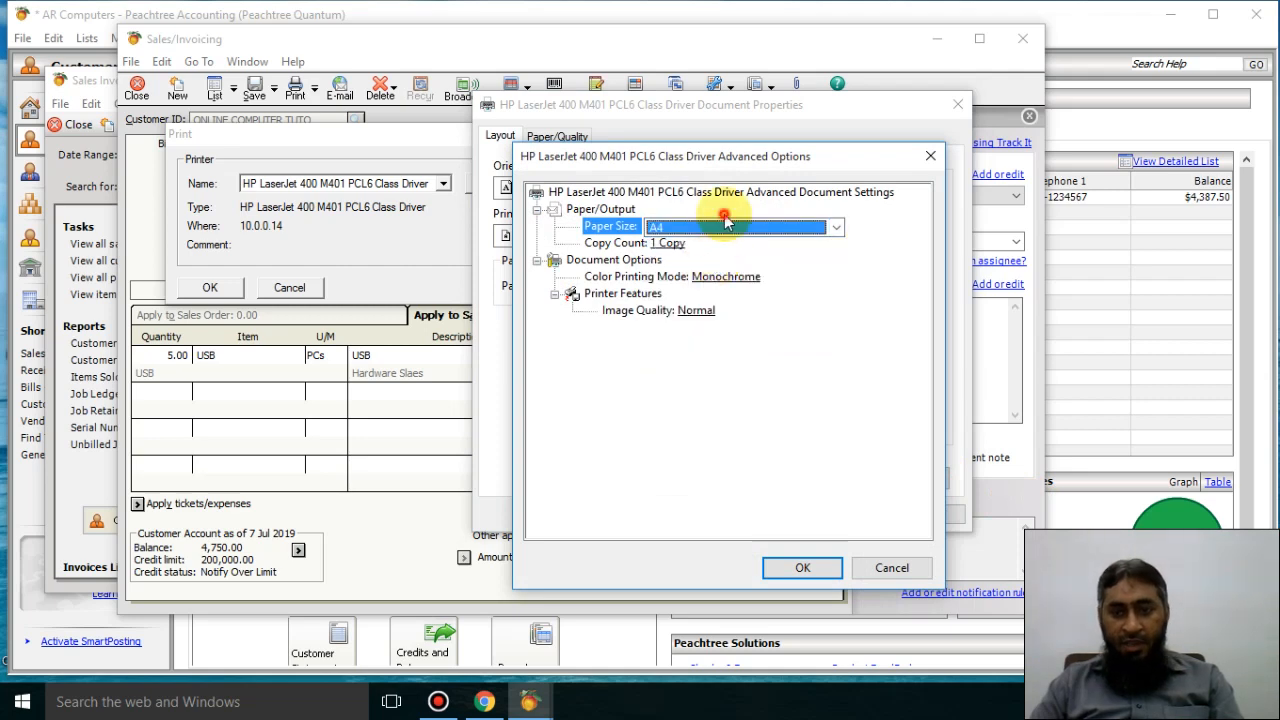
click(716, 227)
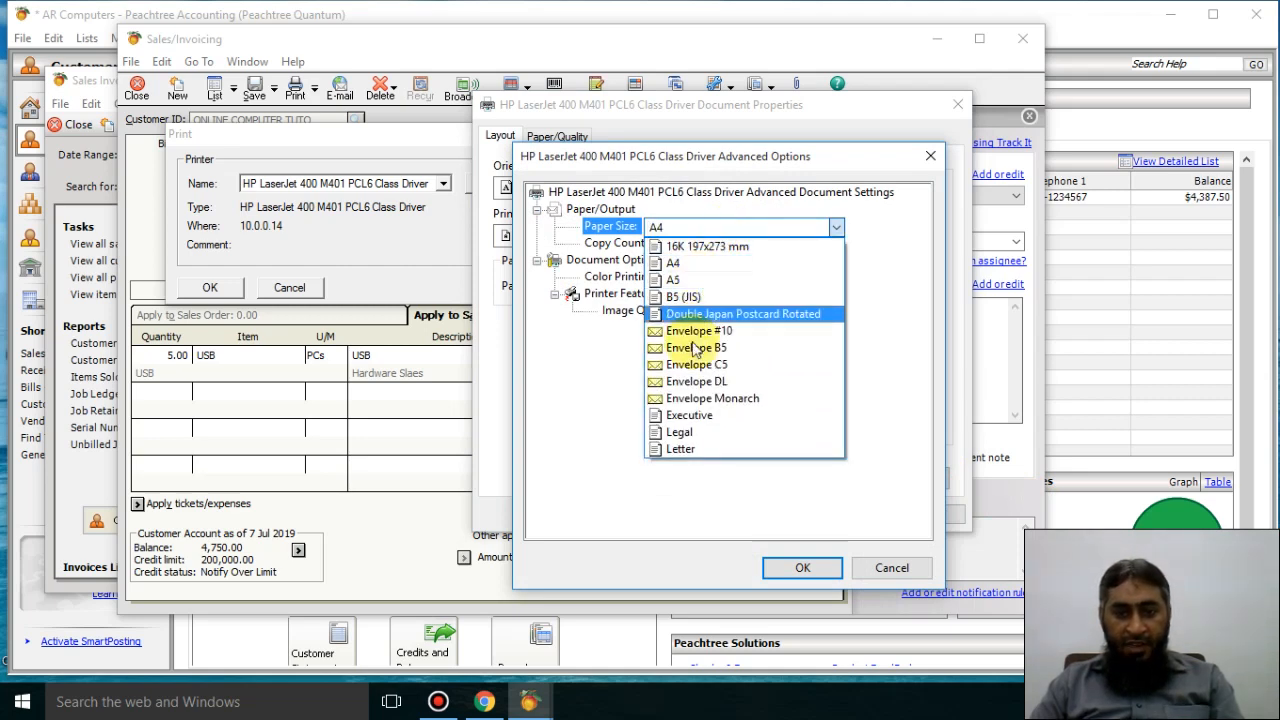
click(690, 264)
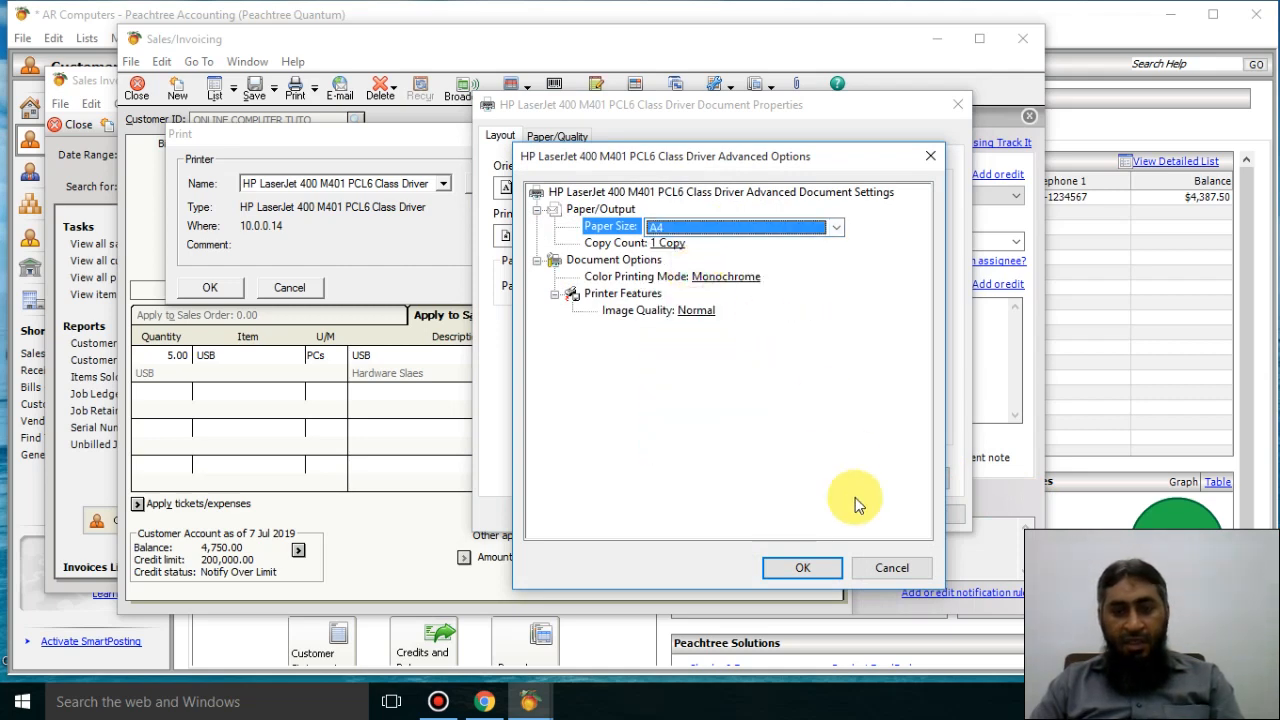
click(804, 568)
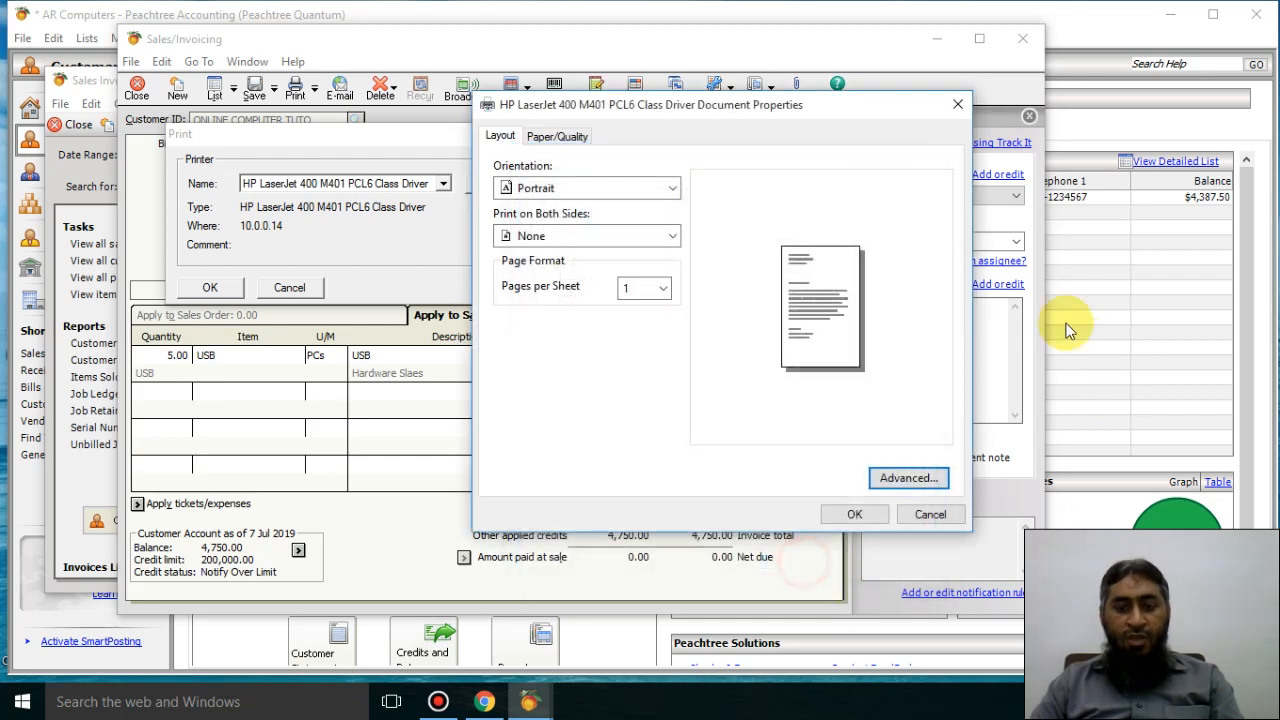
click(862, 513)
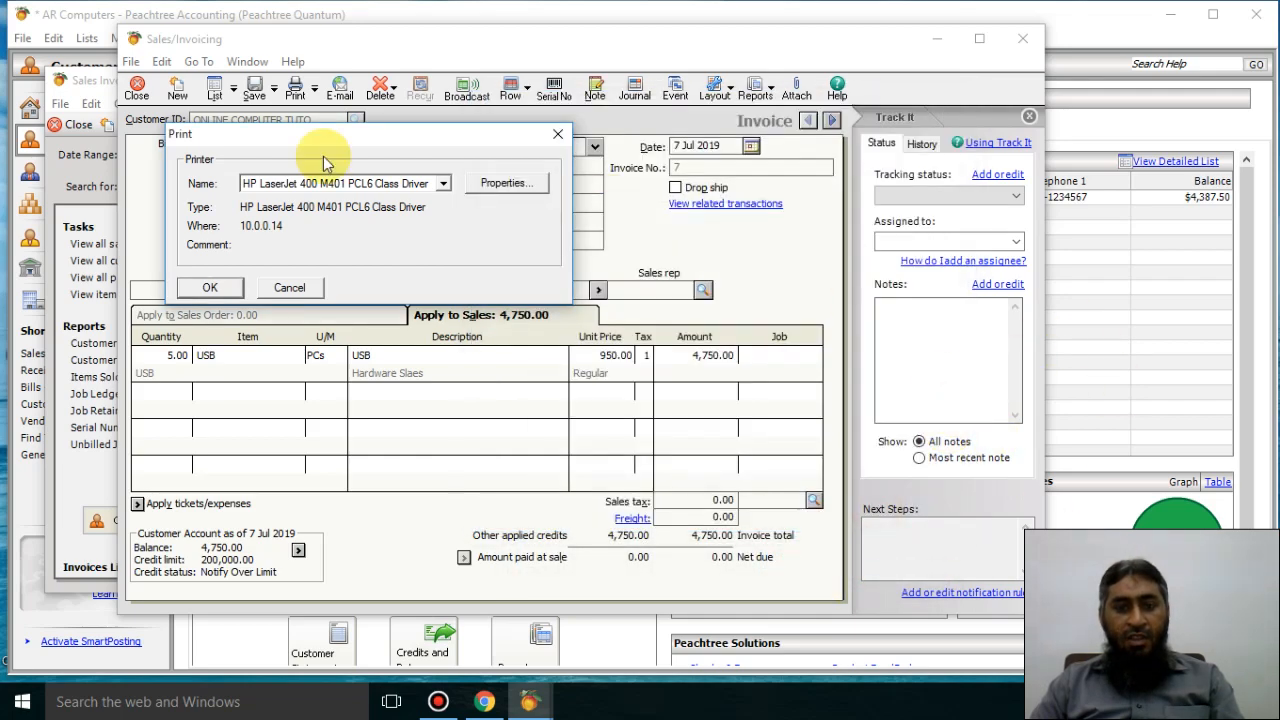
click(208, 287)
Step: Preview invoice 7 as a printed page and close the preview
click(546, 160)
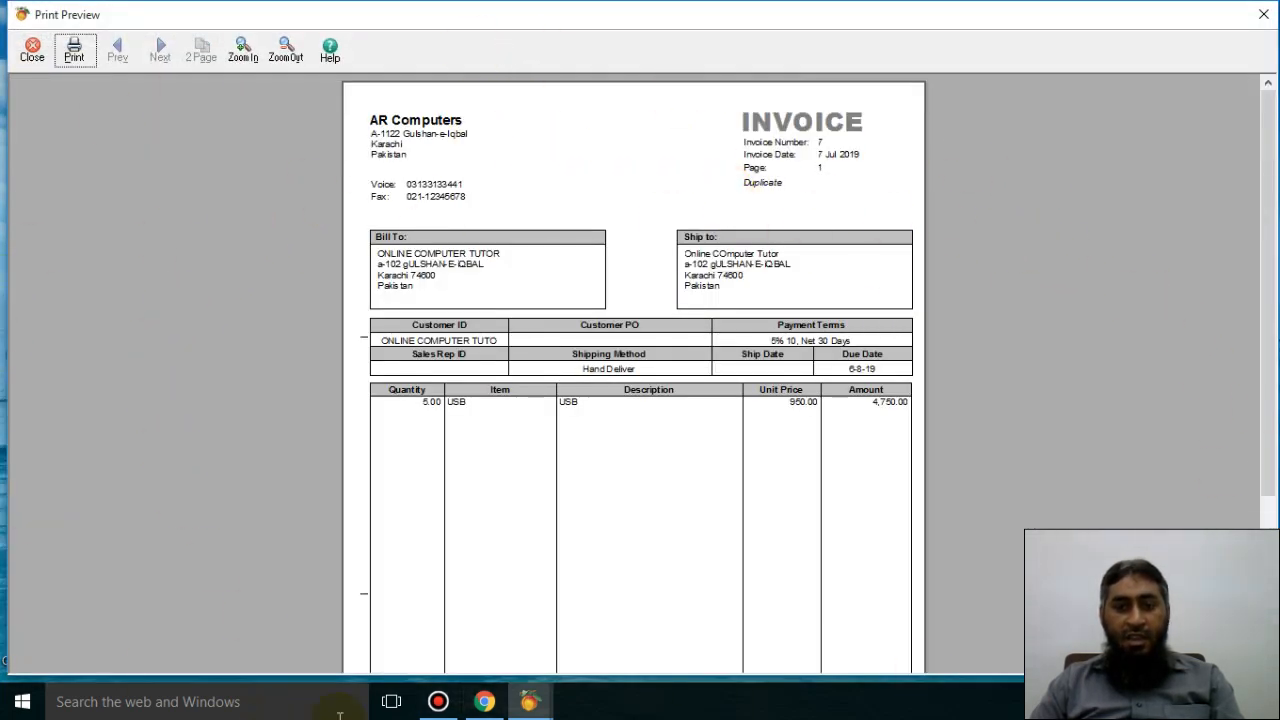
click(28, 52)
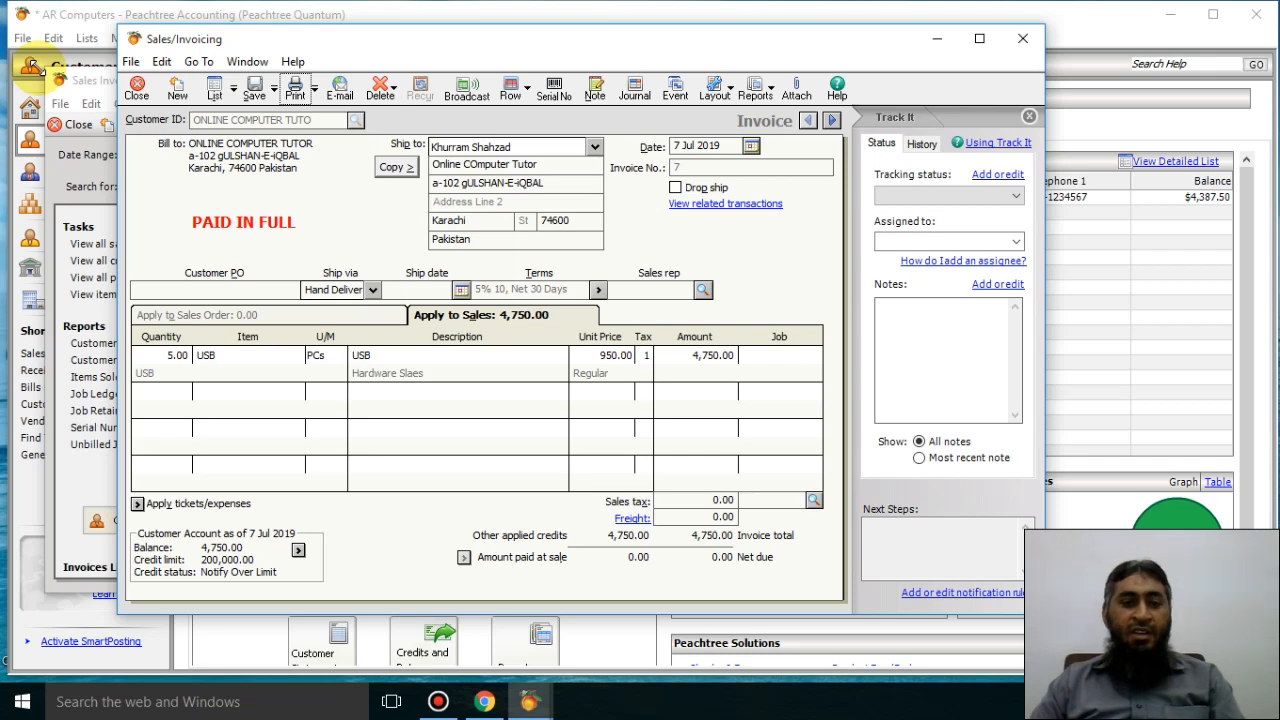
Step: Bring up the print options for invoice 7 again, accepting the prior-period change
click(298, 92)
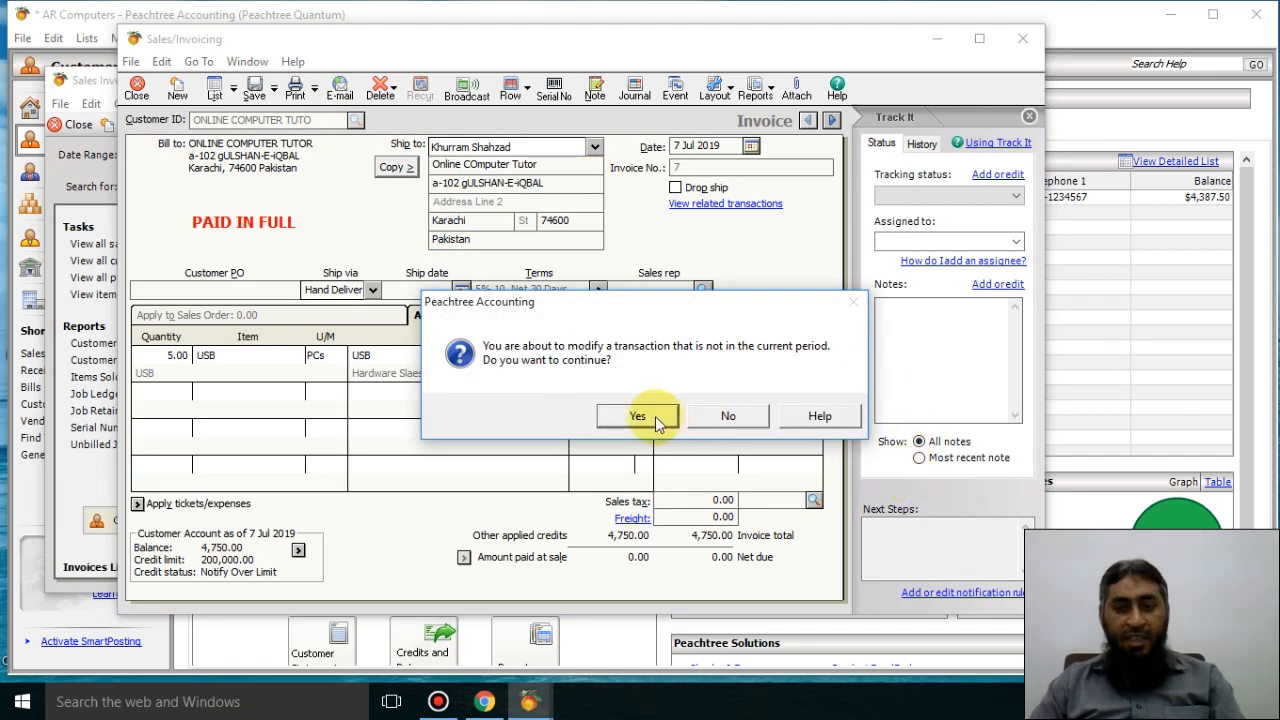
click(640, 416)
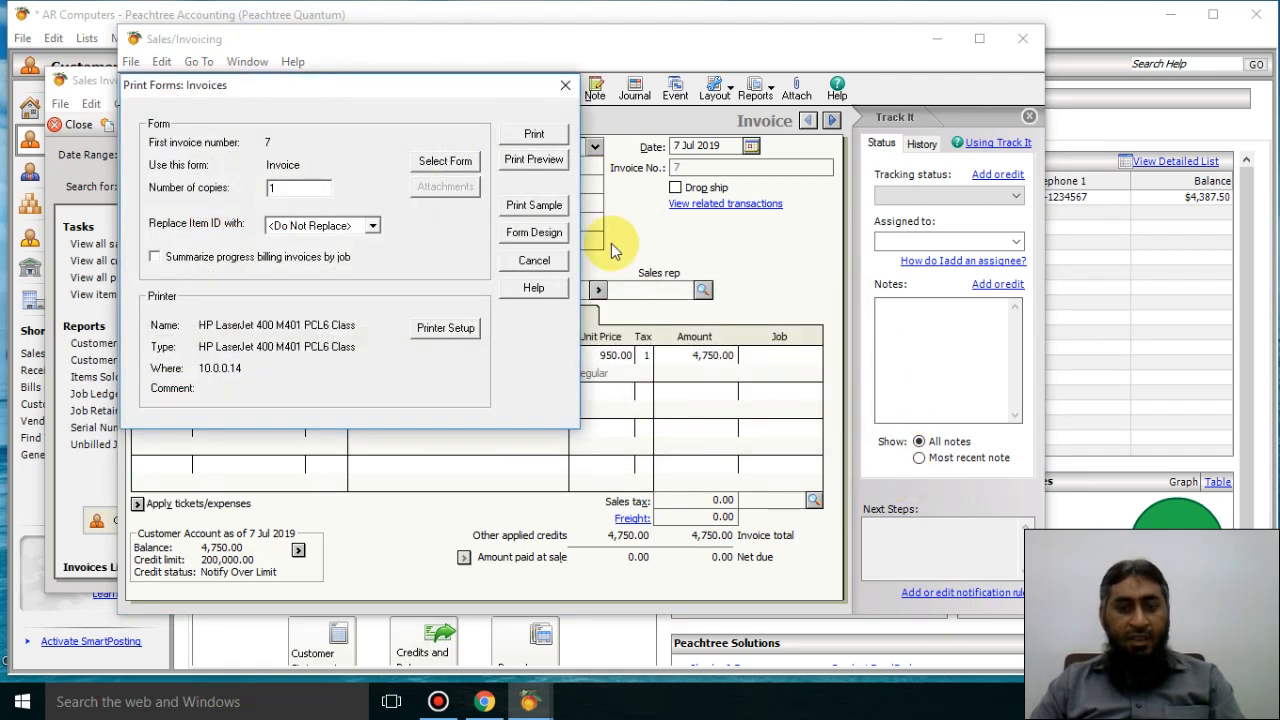
drag(476, 106, 596, 54)
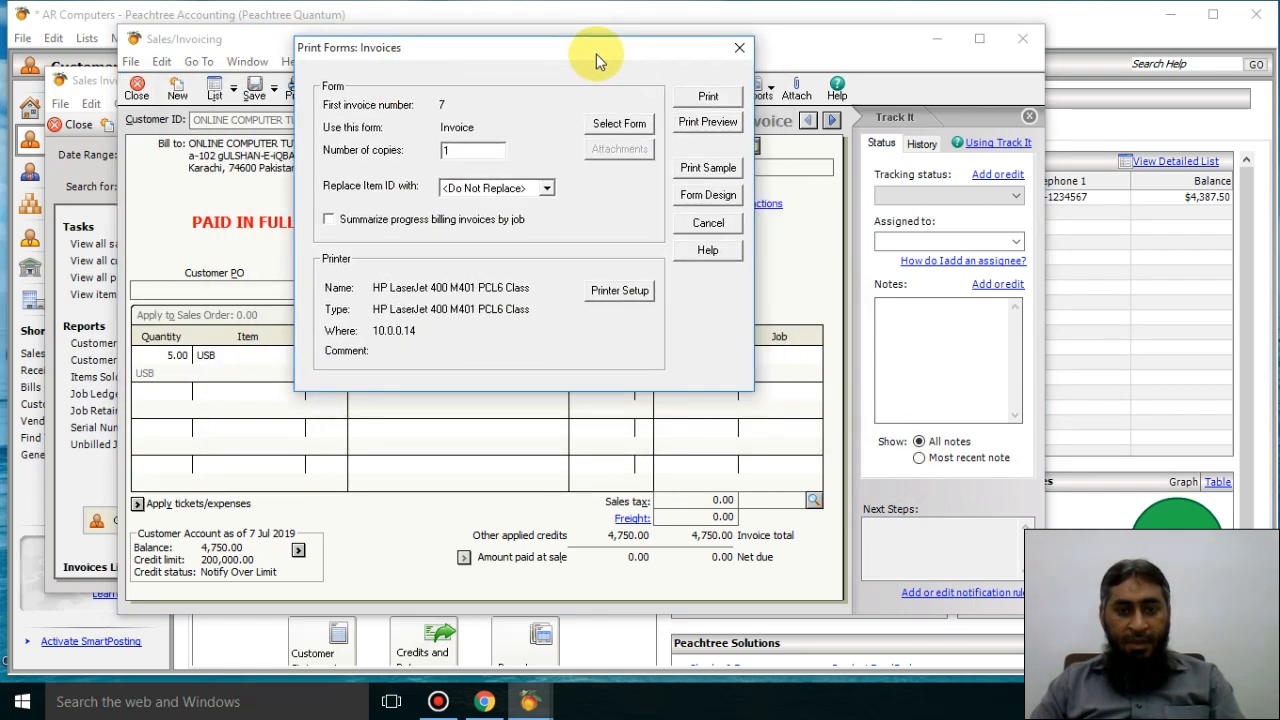
Step: Set the HP LaserJet's paper size to A5 in its advanced options and accept the printer setup
click(620, 293)
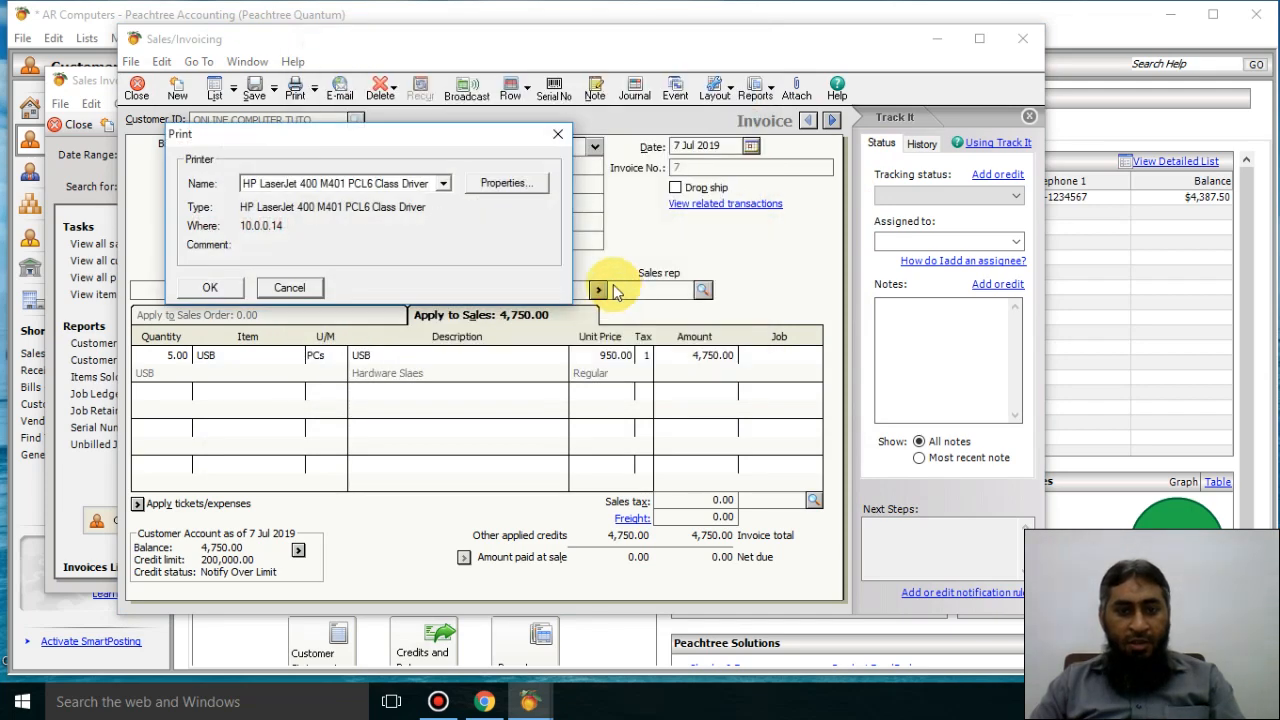
click(503, 181)
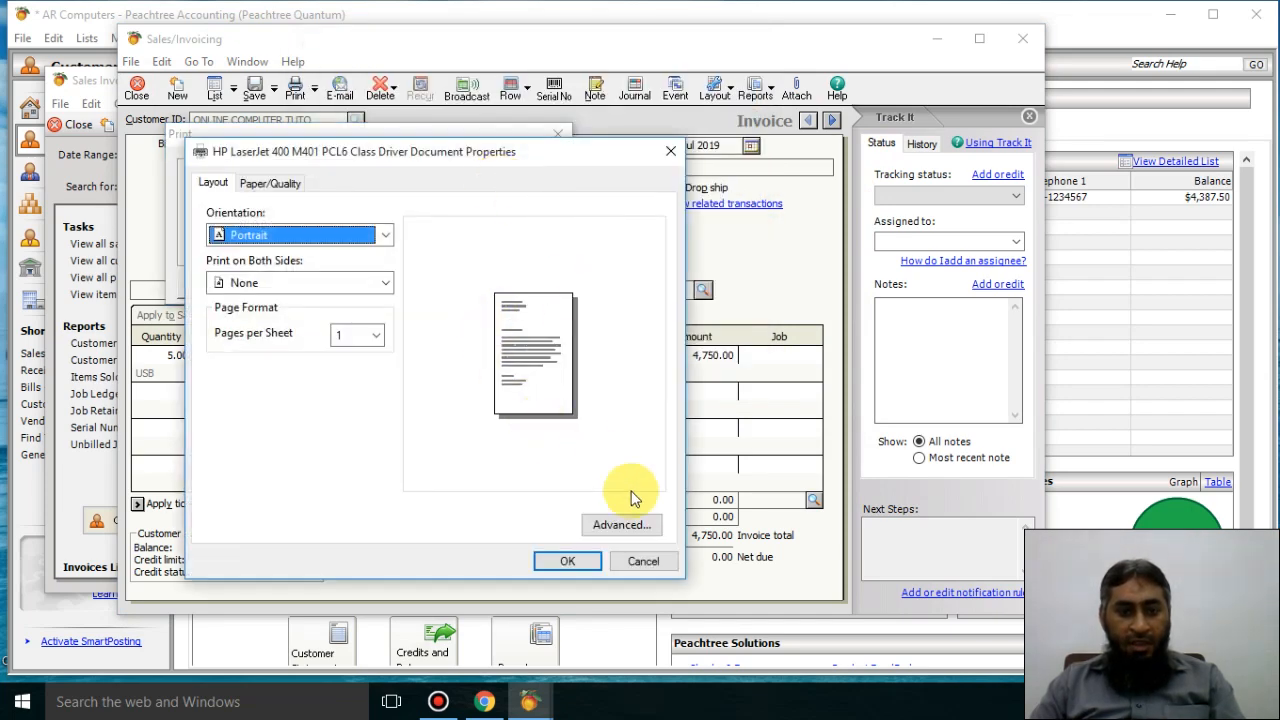
click(622, 524)
click(455, 273)
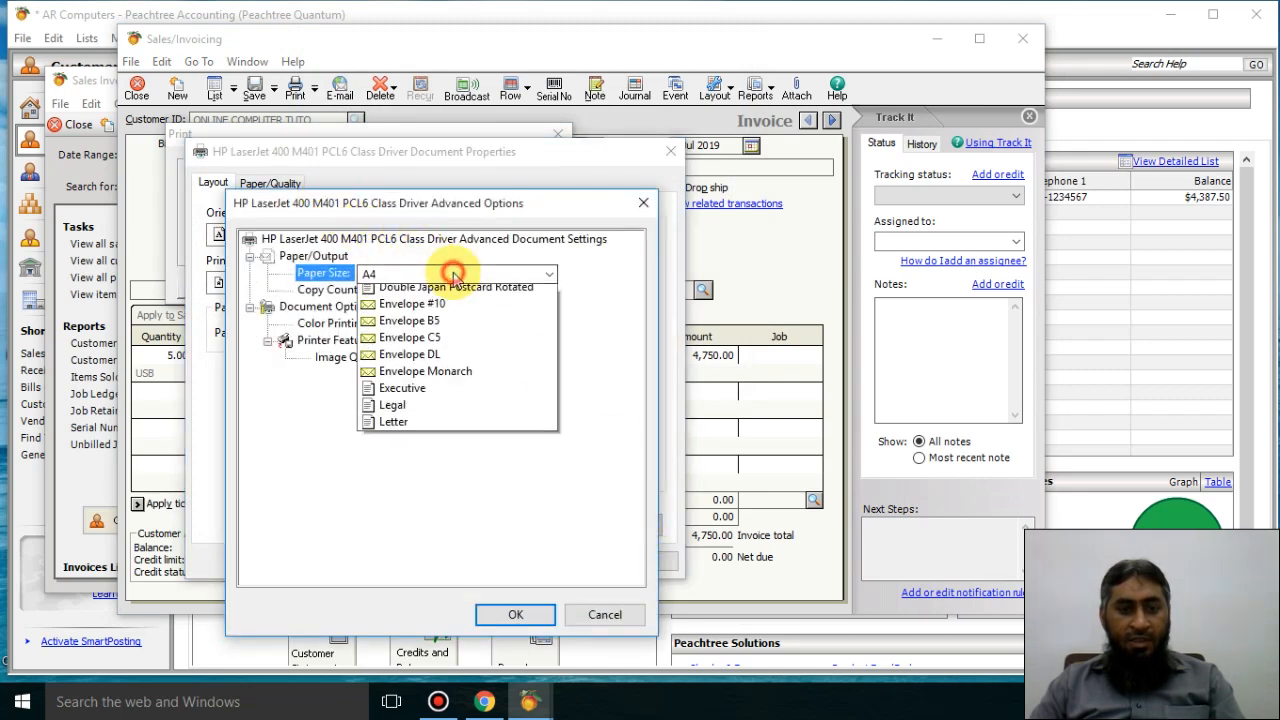
click(450, 336)
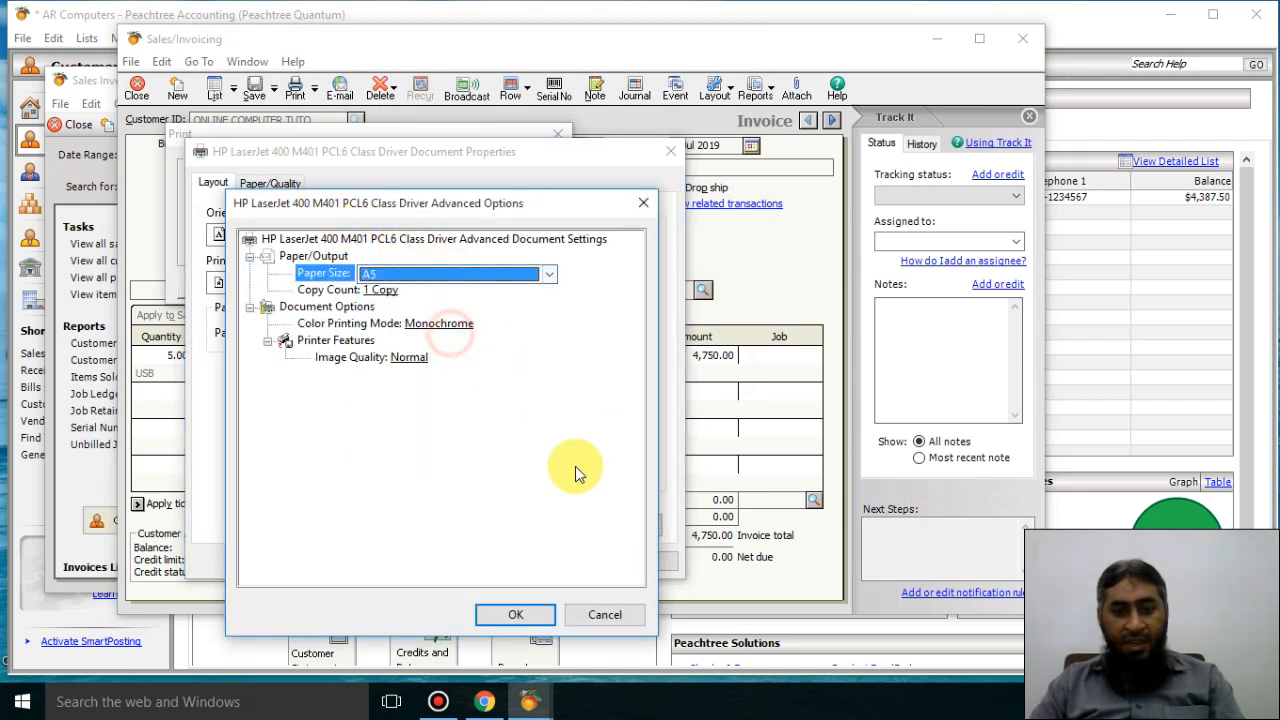
click(518, 614)
click(567, 562)
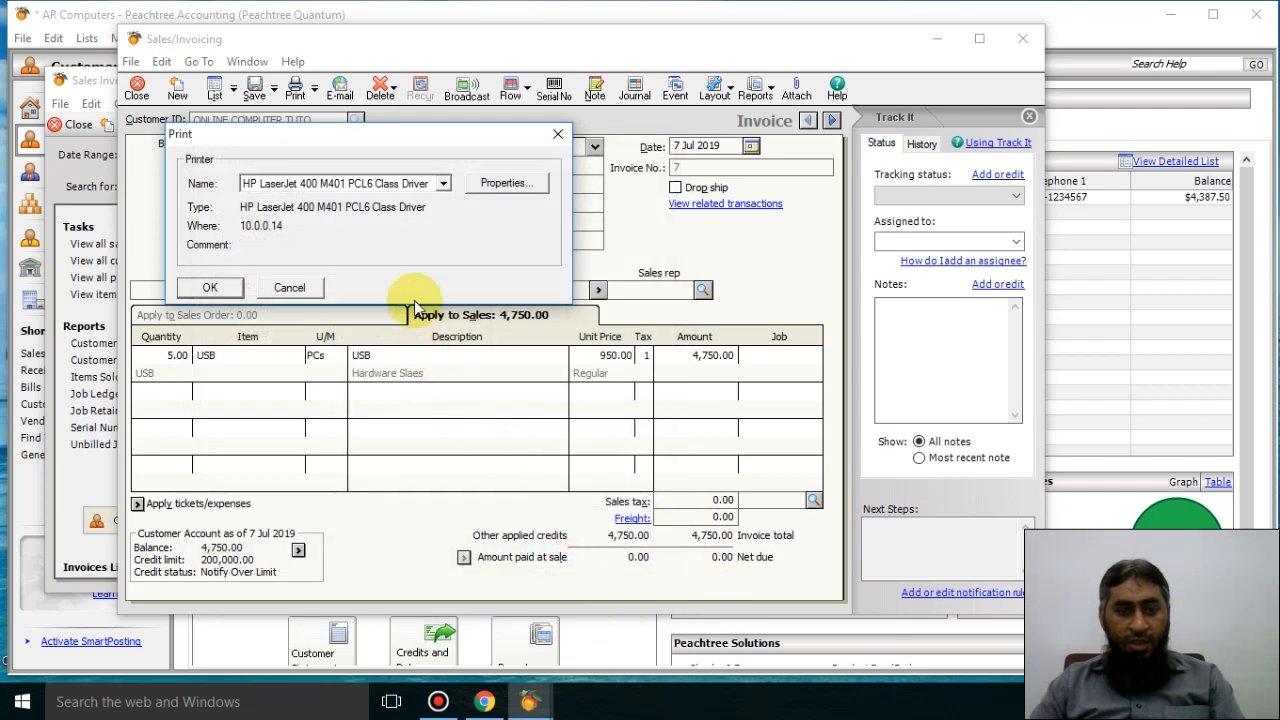
click(226, 287)
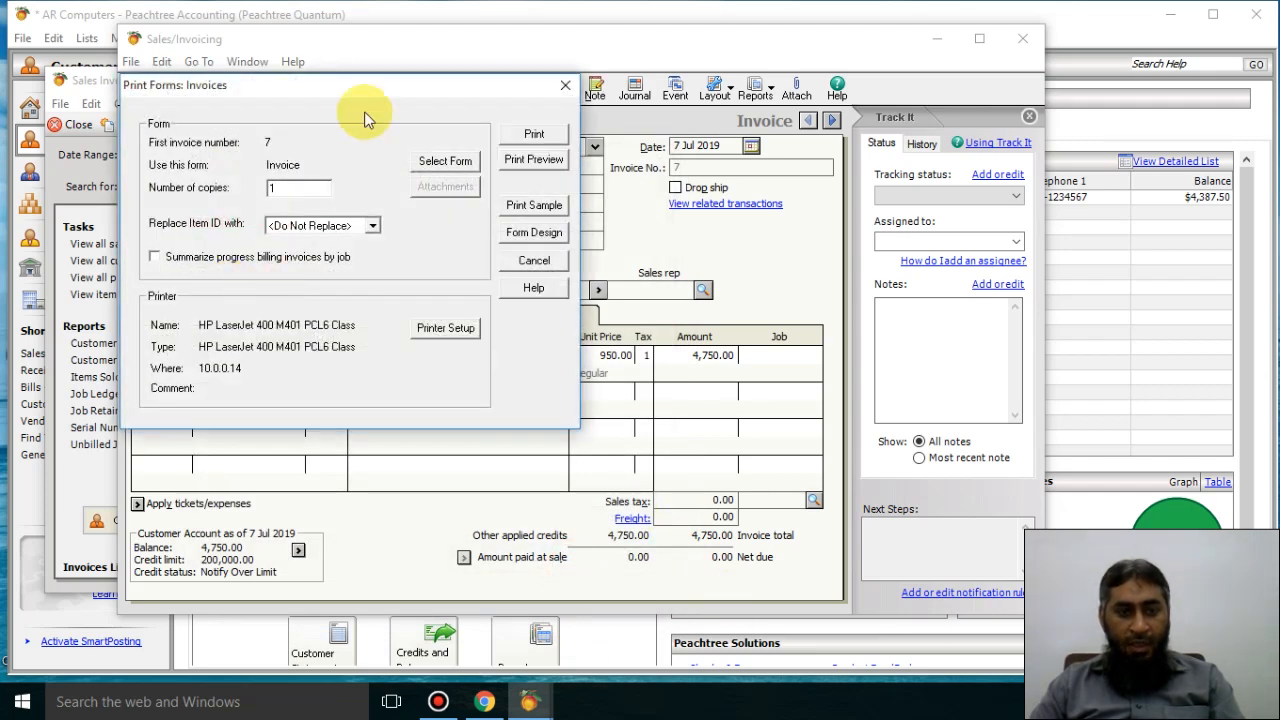
drag(342, 90, 491, 66)
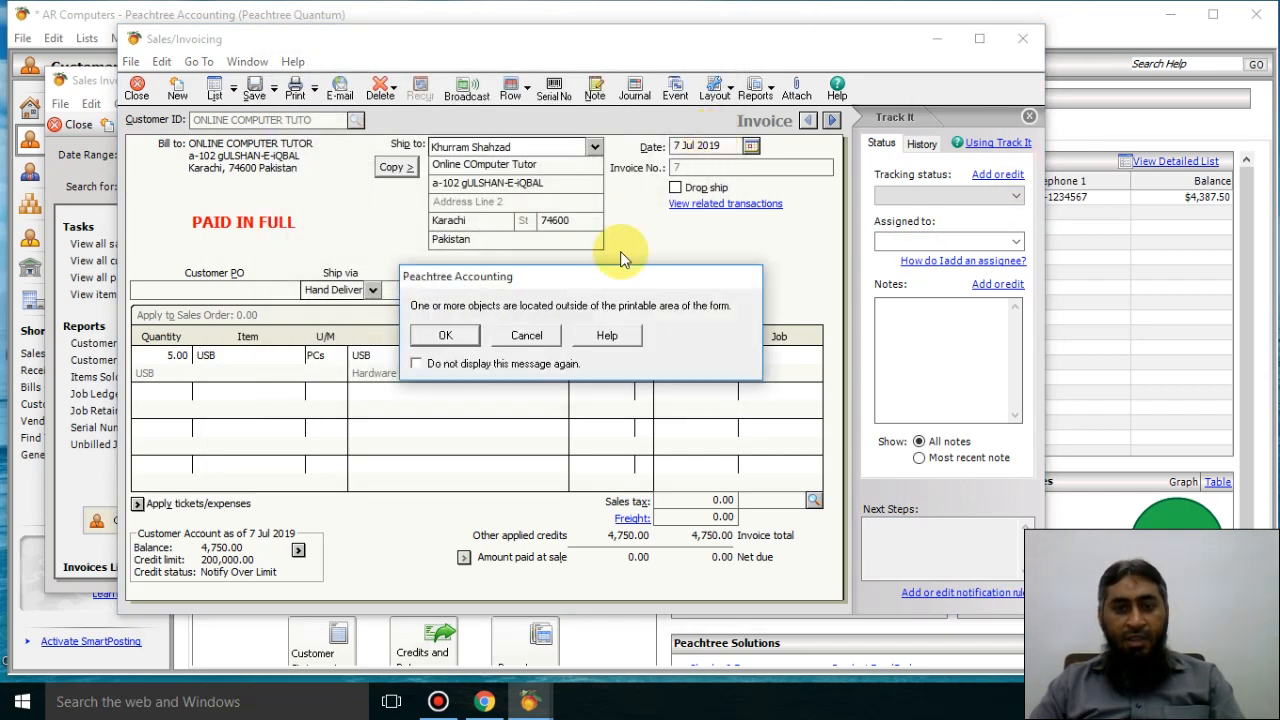
Step: Preview invoice 7 on A5 paper despite objects outside the printable area, and close the preview
click(445, 338)
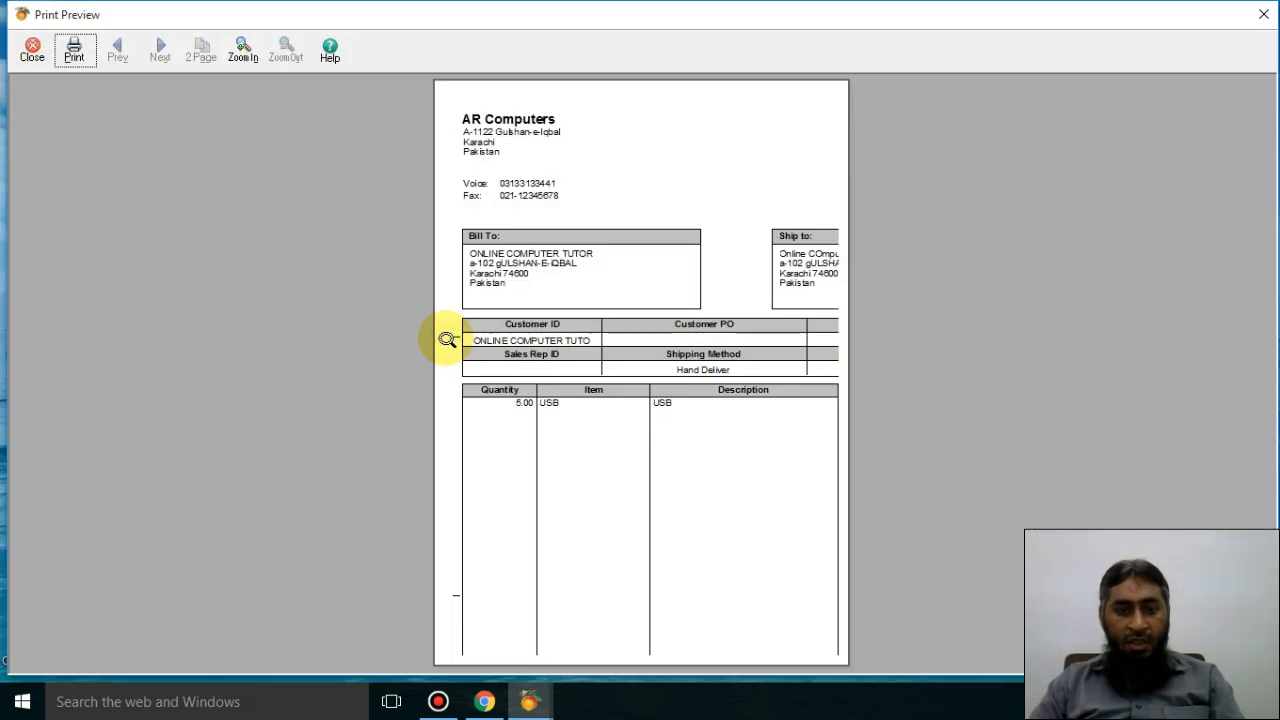
click(640, 197)
click(506, 176)
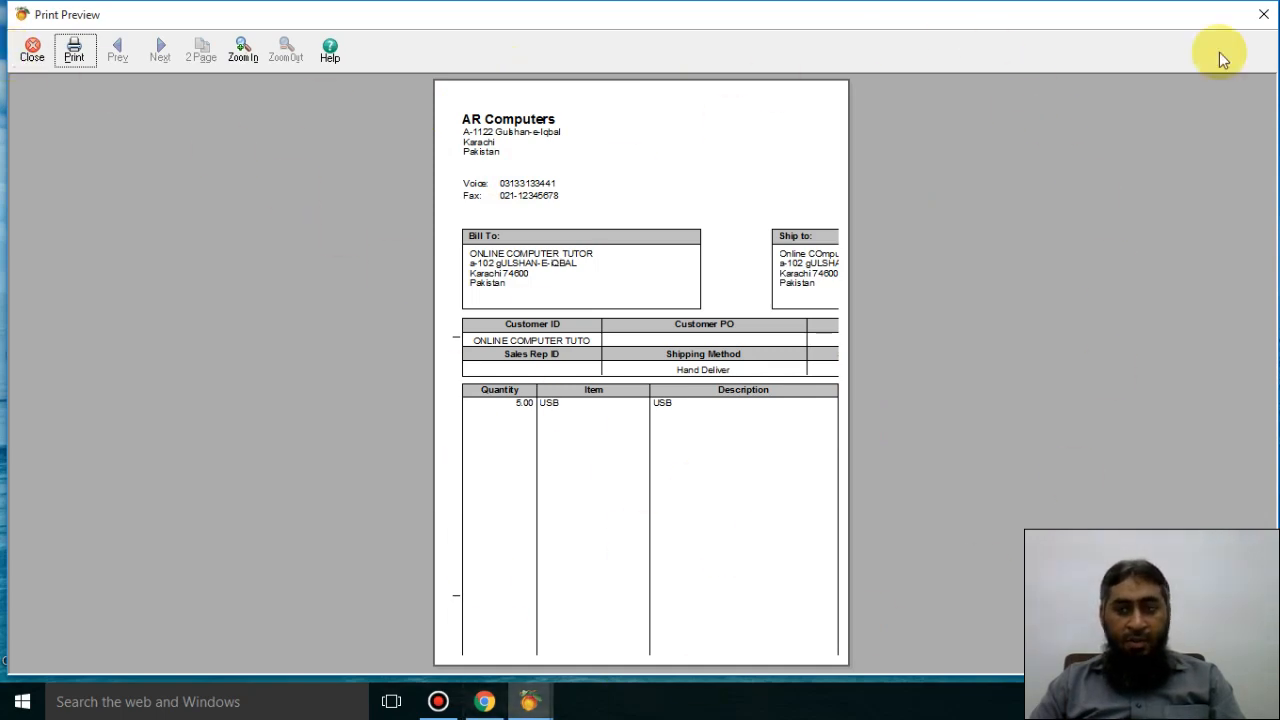
click(37, 60)
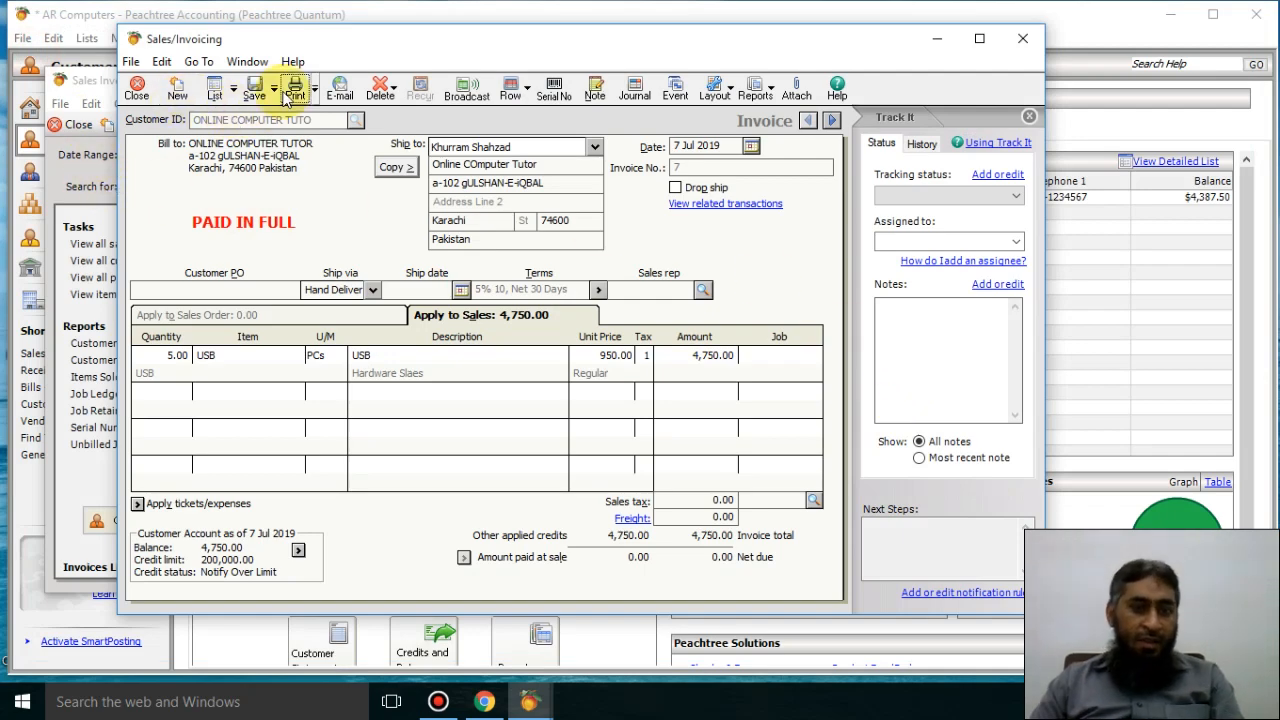
Step: Bring up the print options for invoice 7 again and open the Invoice form for design editing
click(296, 93)
click(648, 420)
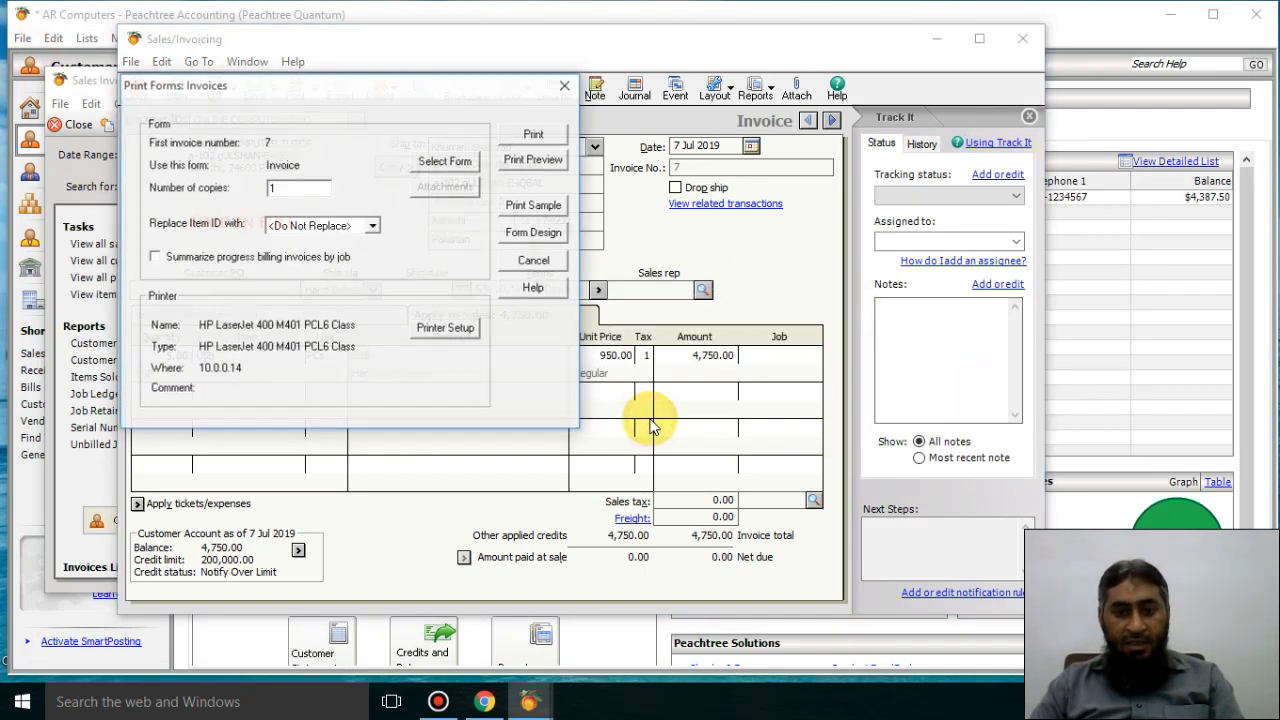
drag(438, 90, 695, 27)
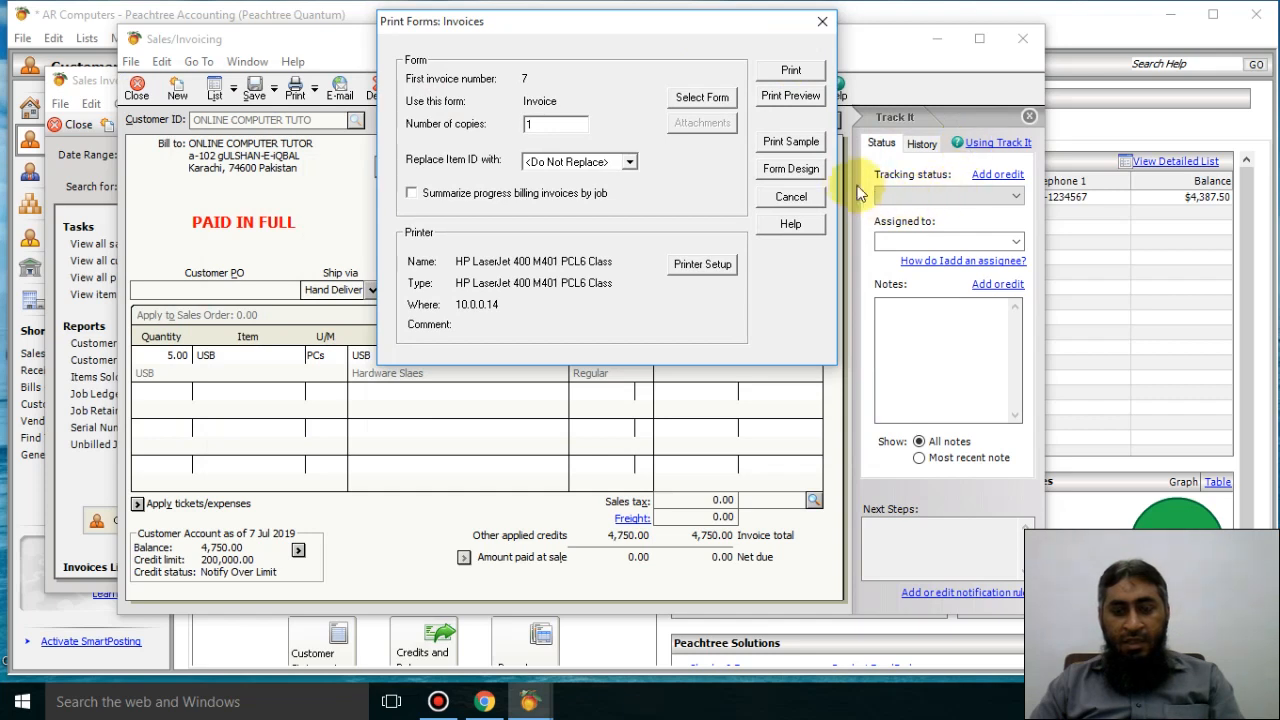
click(791, 169)
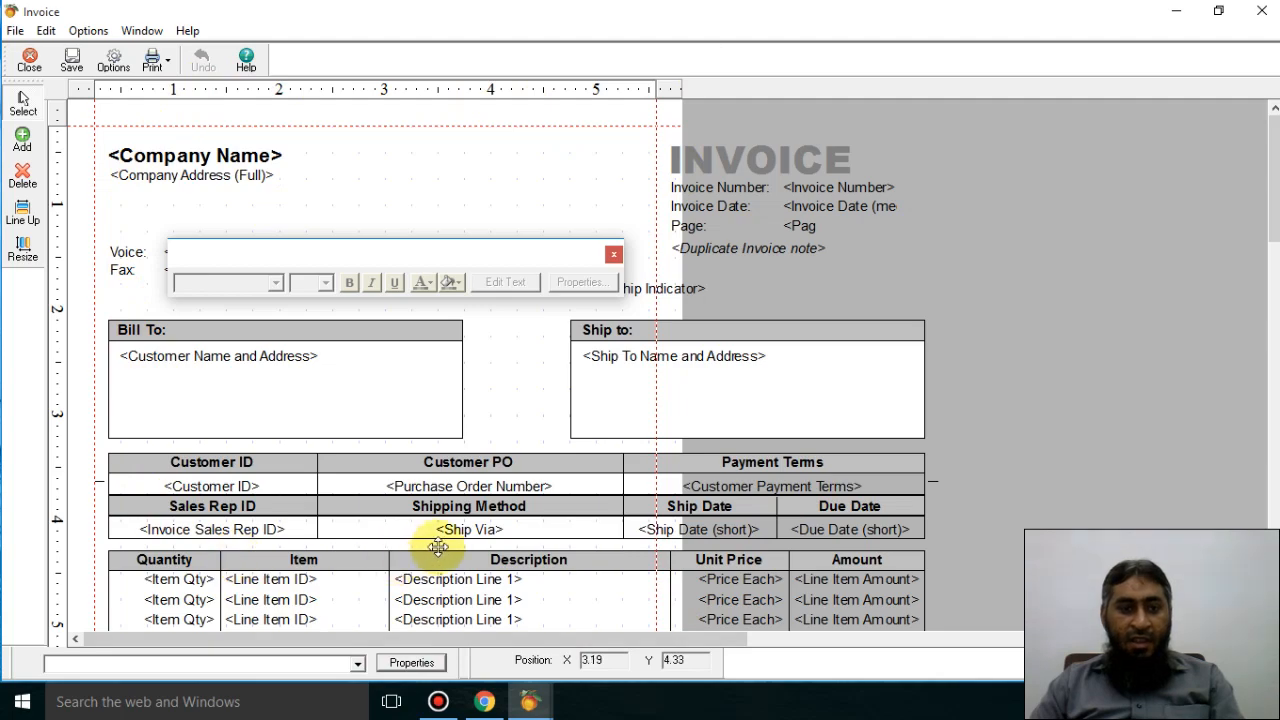
Step: Look over the whole Invoice form layout and dock the floating text-formatting toolbar above the page
scroll(438, 546, down, 10)
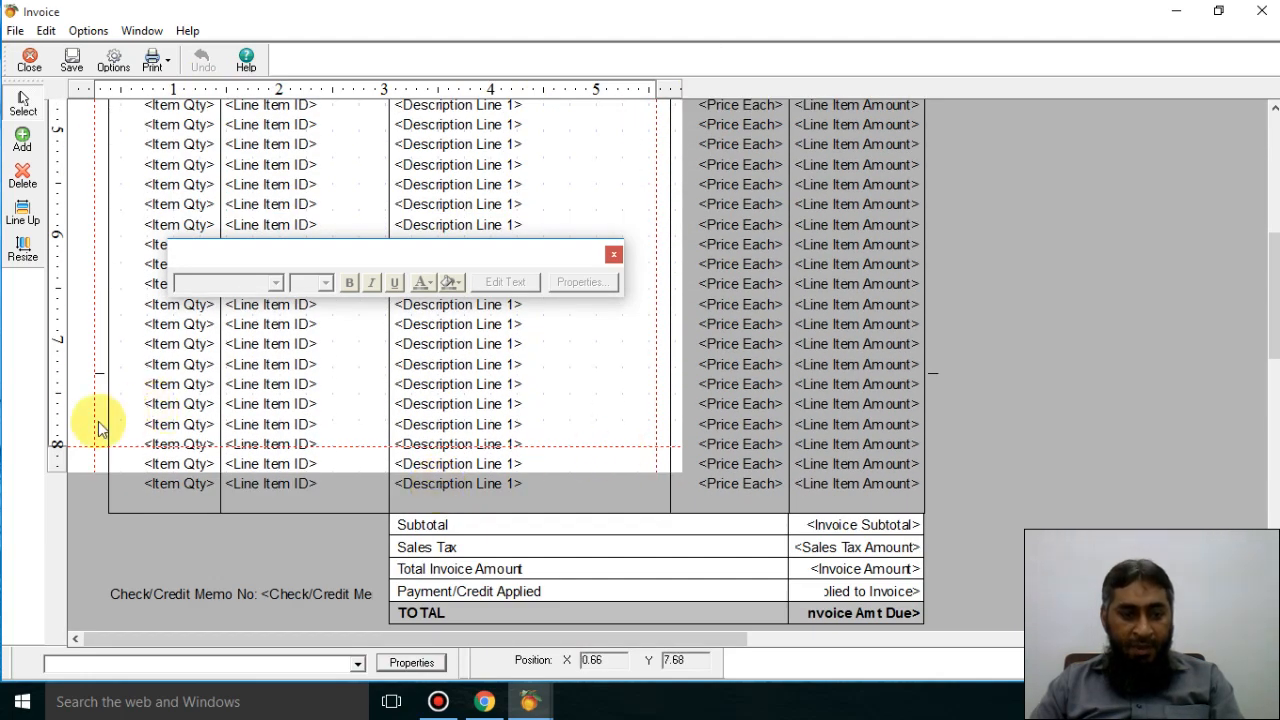
scroll(925, 471, up, 7)
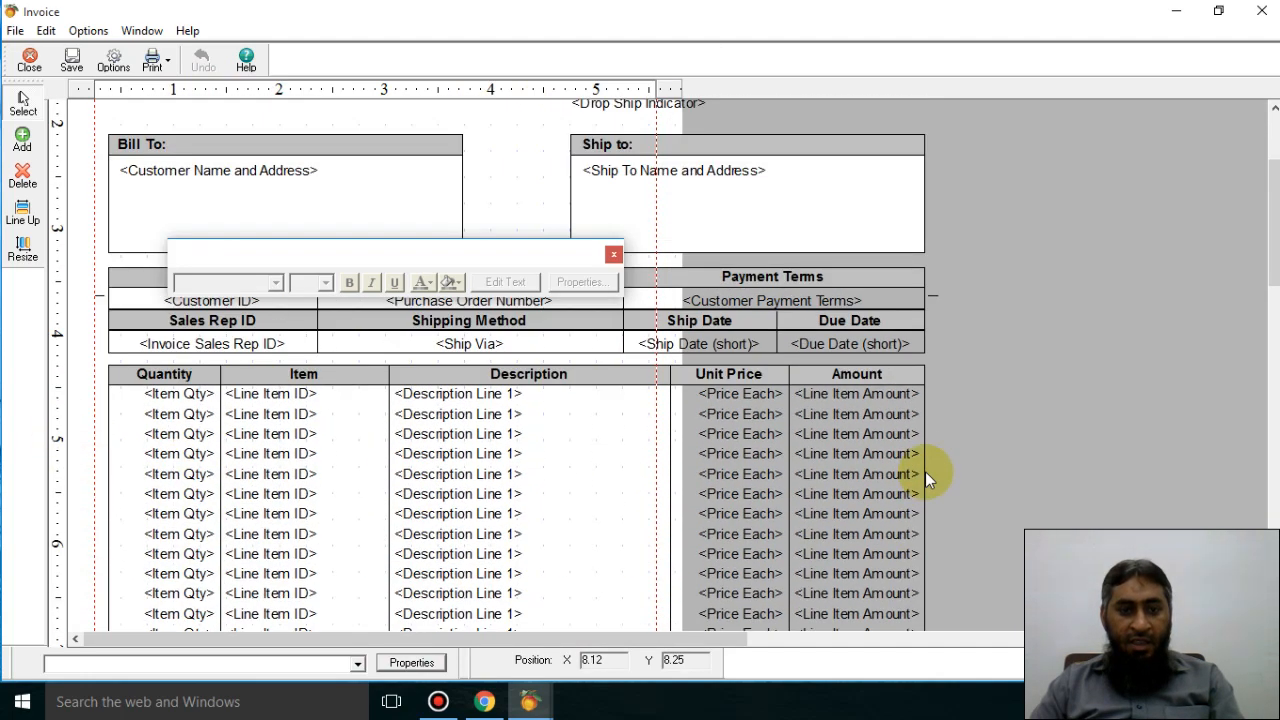
scroll(925, 471, up, 4)
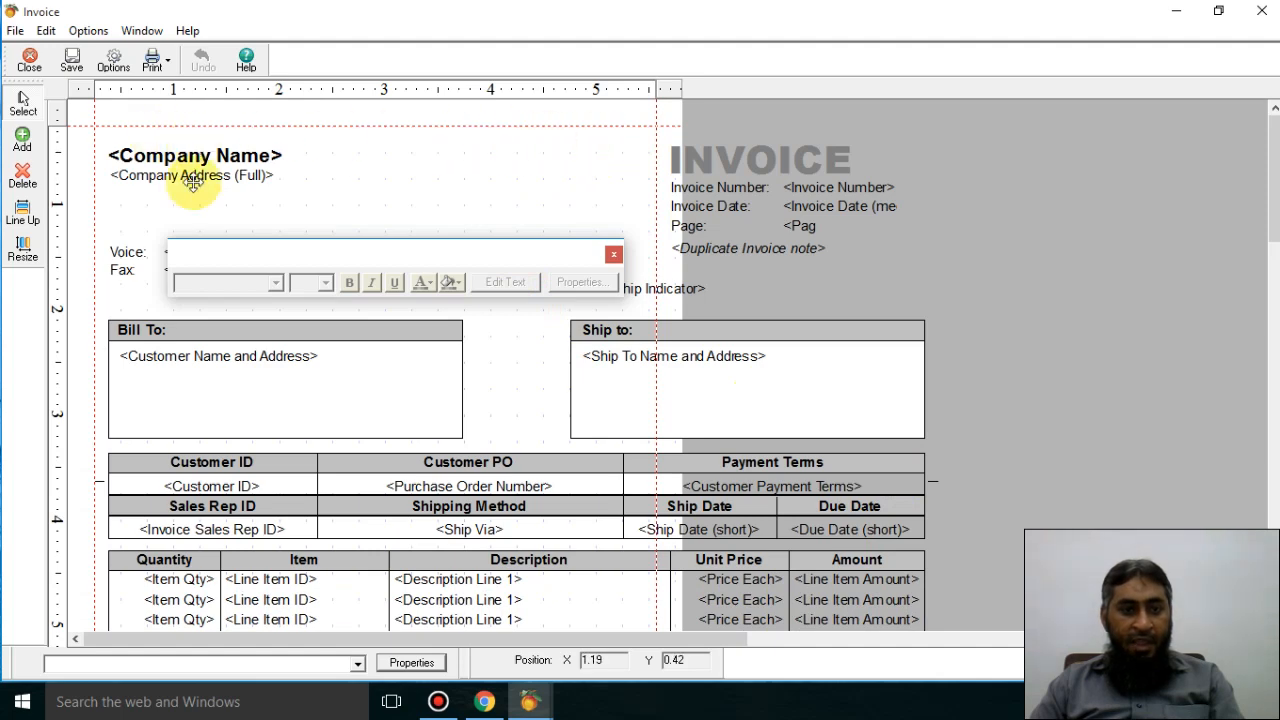
drag(248, 252, 365, 280)
drag(659, 258, 672, 40)
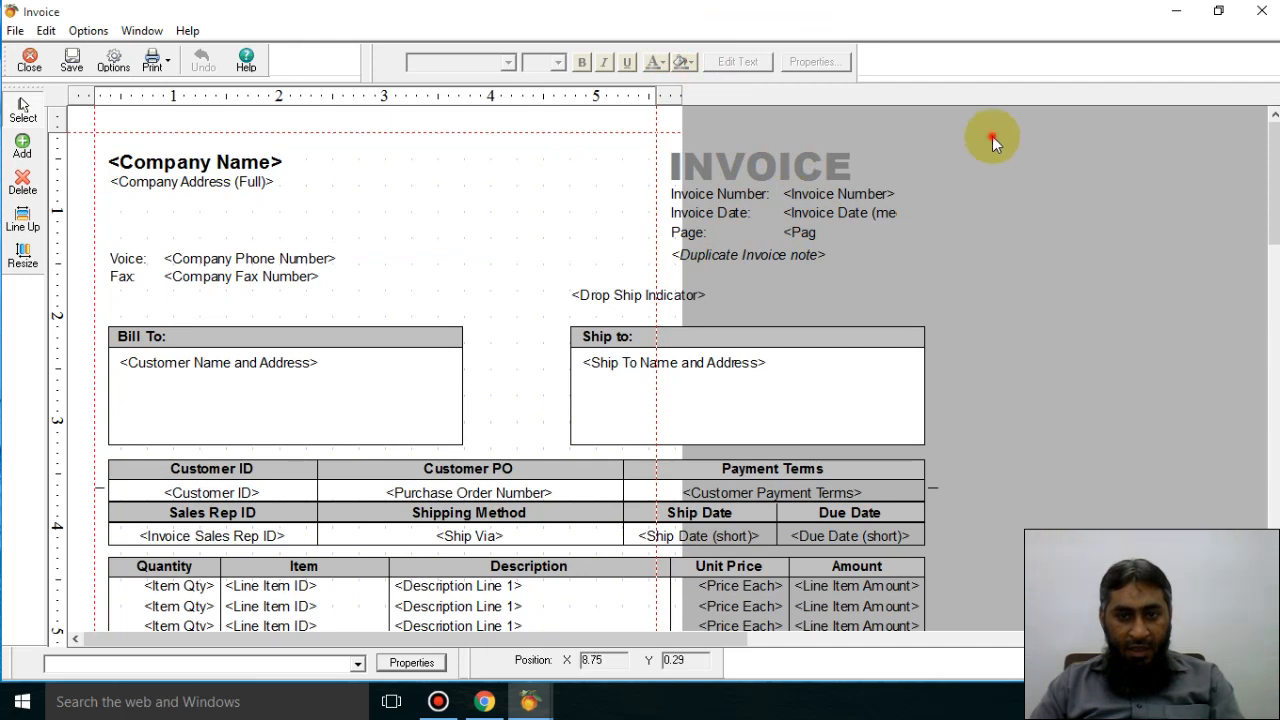
Step: Move the INVOICE title with its number, date, page and duplicate-note fields about 2.3 inches left onto the A5 page
drag(1070, 118, 597, 276)
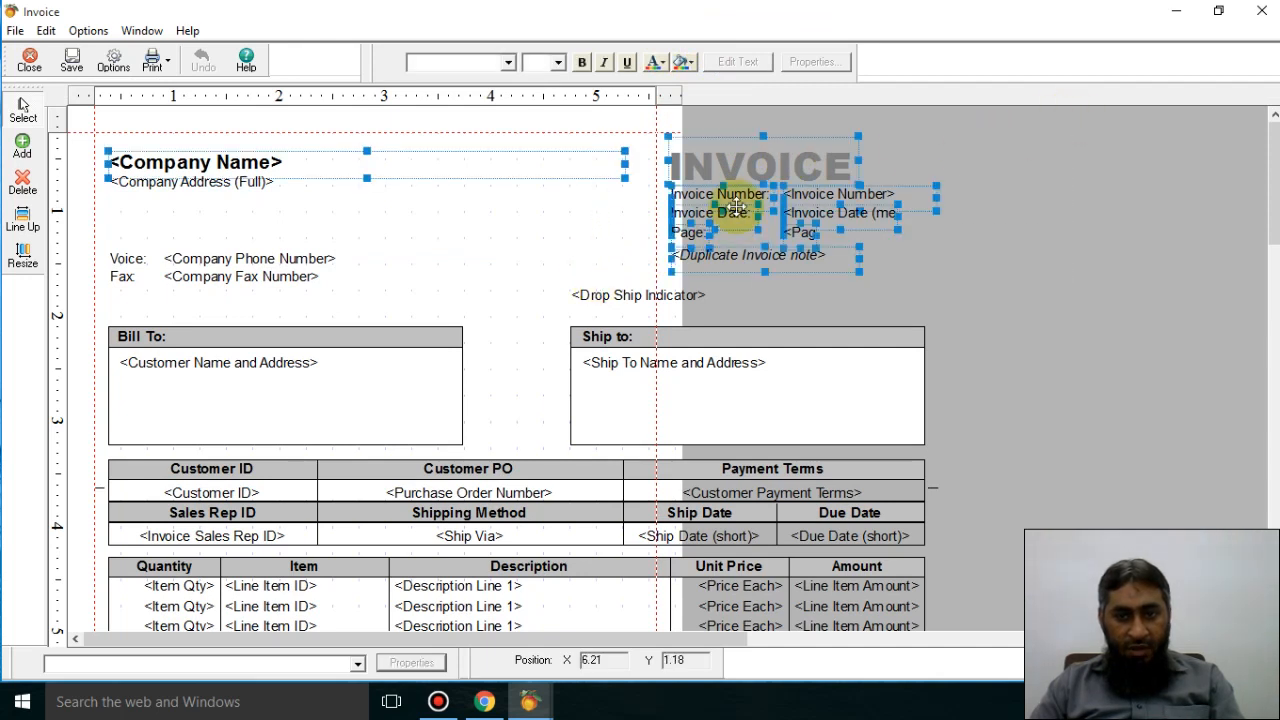
click(1116, 311)
drag(1093, 292, 660, 134)
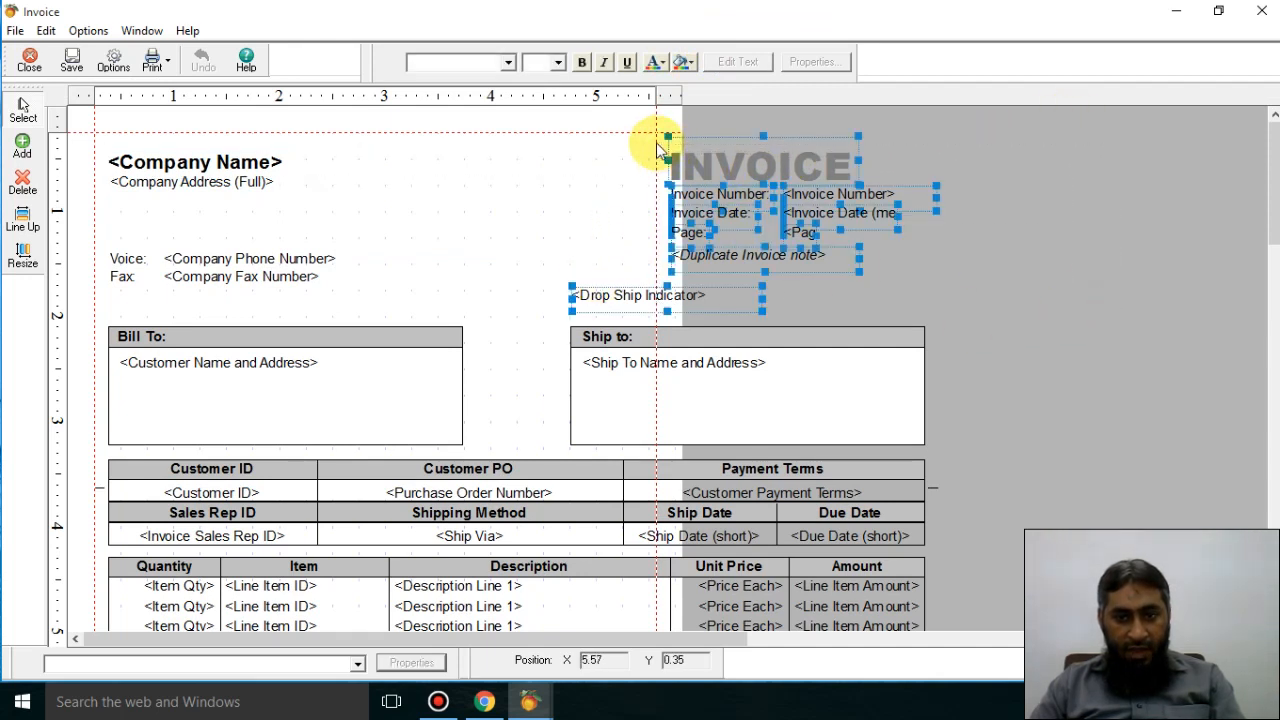
click(1172, 351)
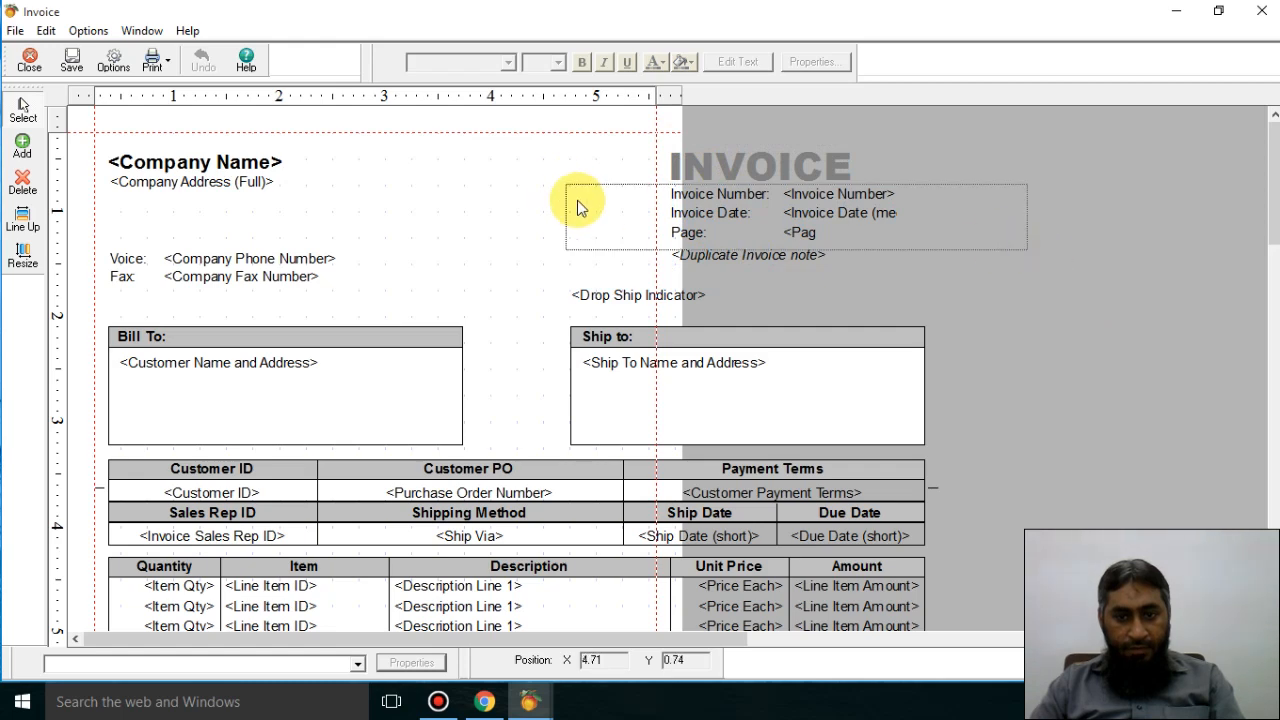
drag(577, 207, 577, 207)
drag(1010, 274, 444, 167)
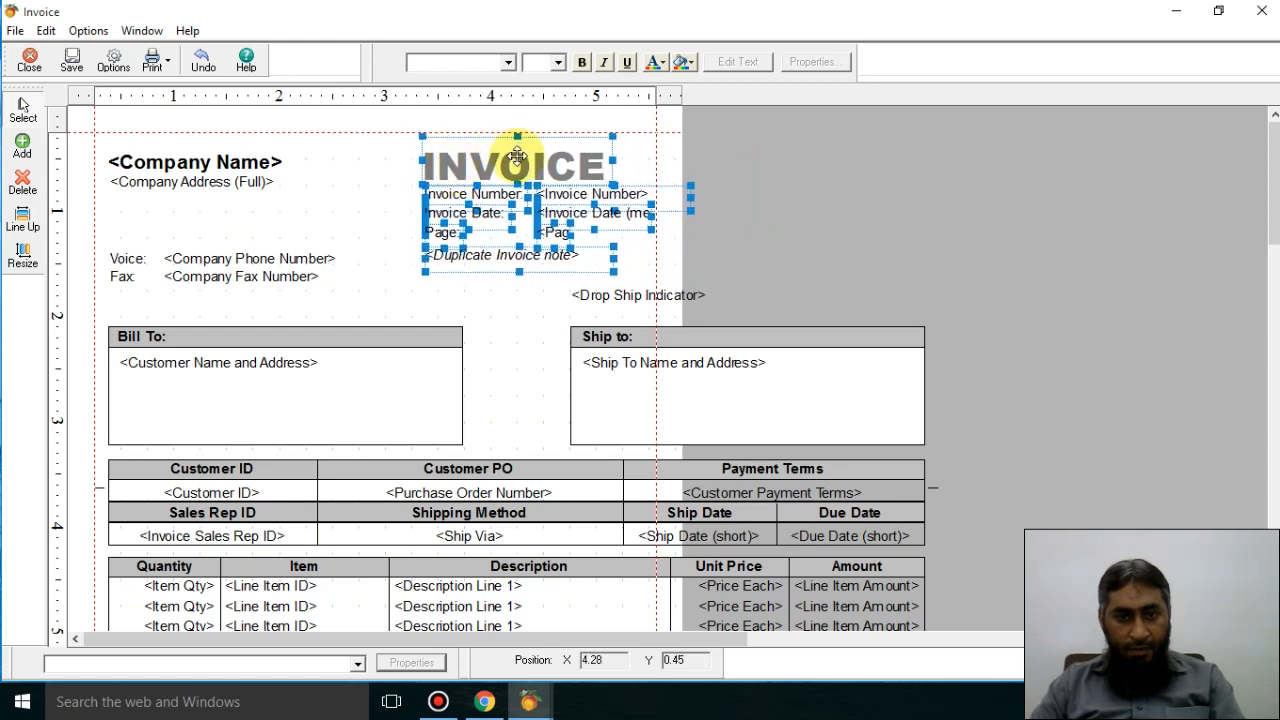
click(516, 155)
click(788, 217)
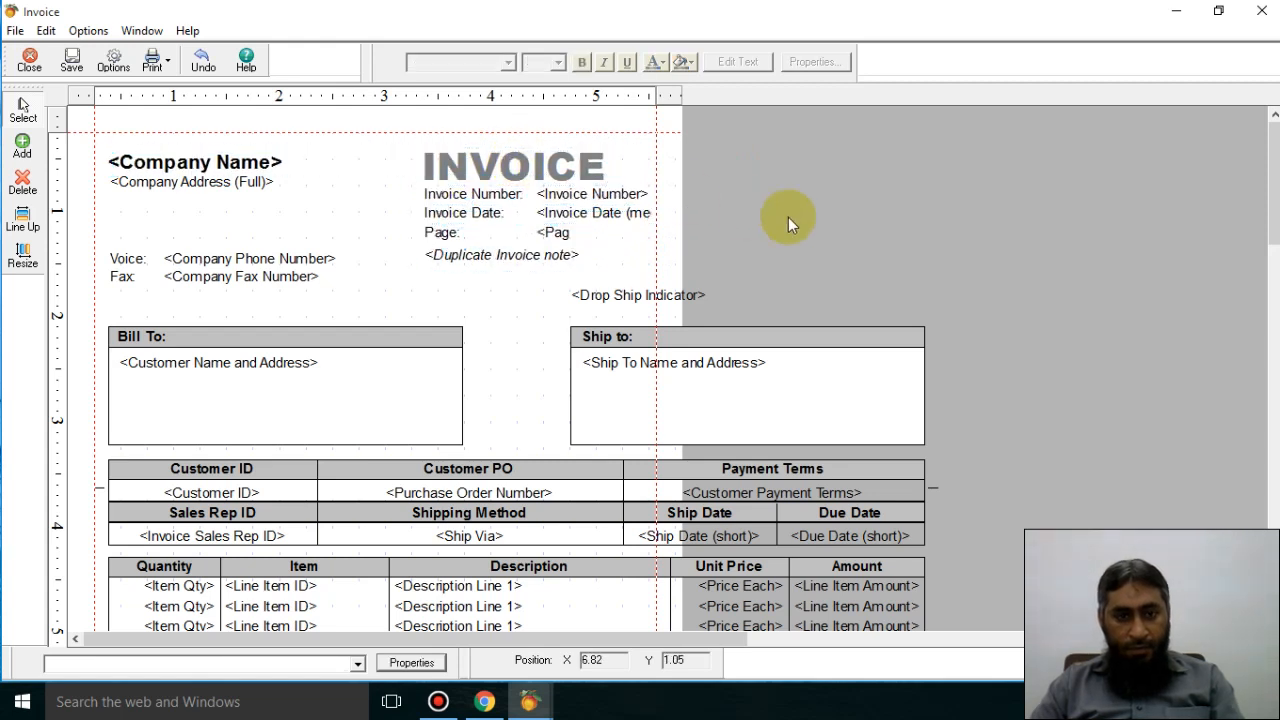
Step: Nudge the INVOICE title and its number, date, page and duplicate-note fields up about 0.1 inch, leaving the company name and address out
click(528, 212)
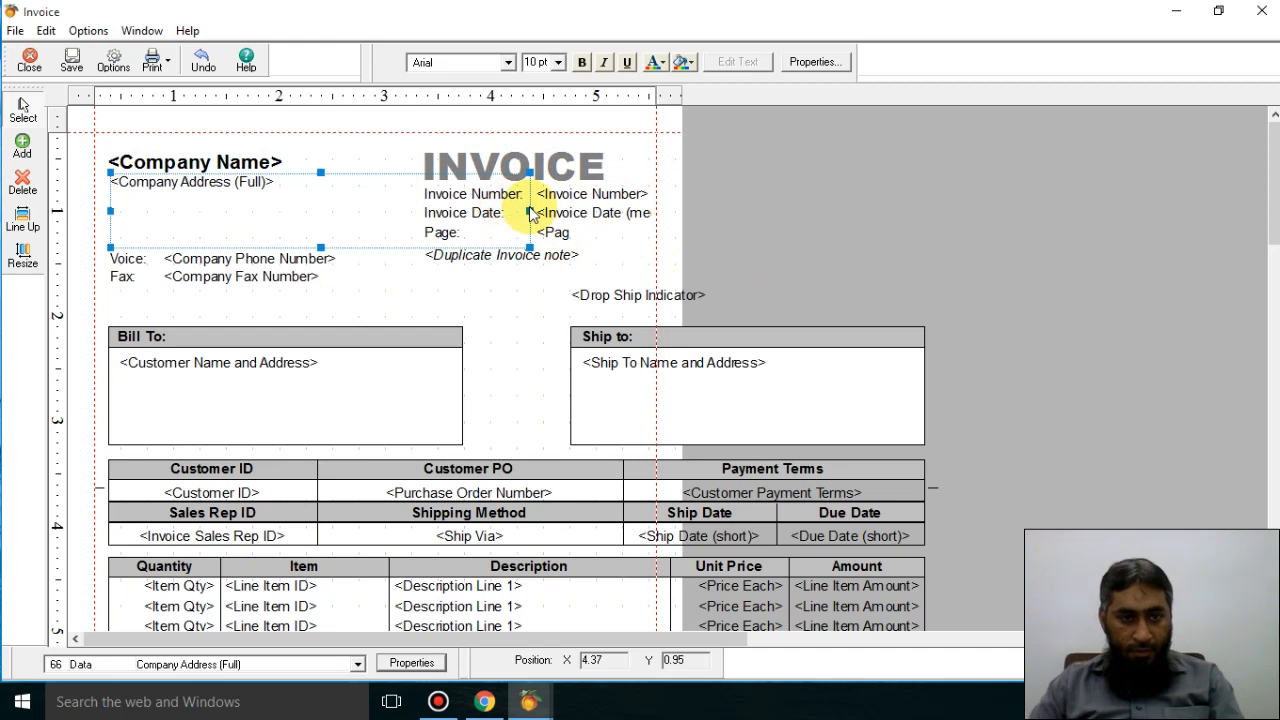
click(565, 196)
click(843, 158)
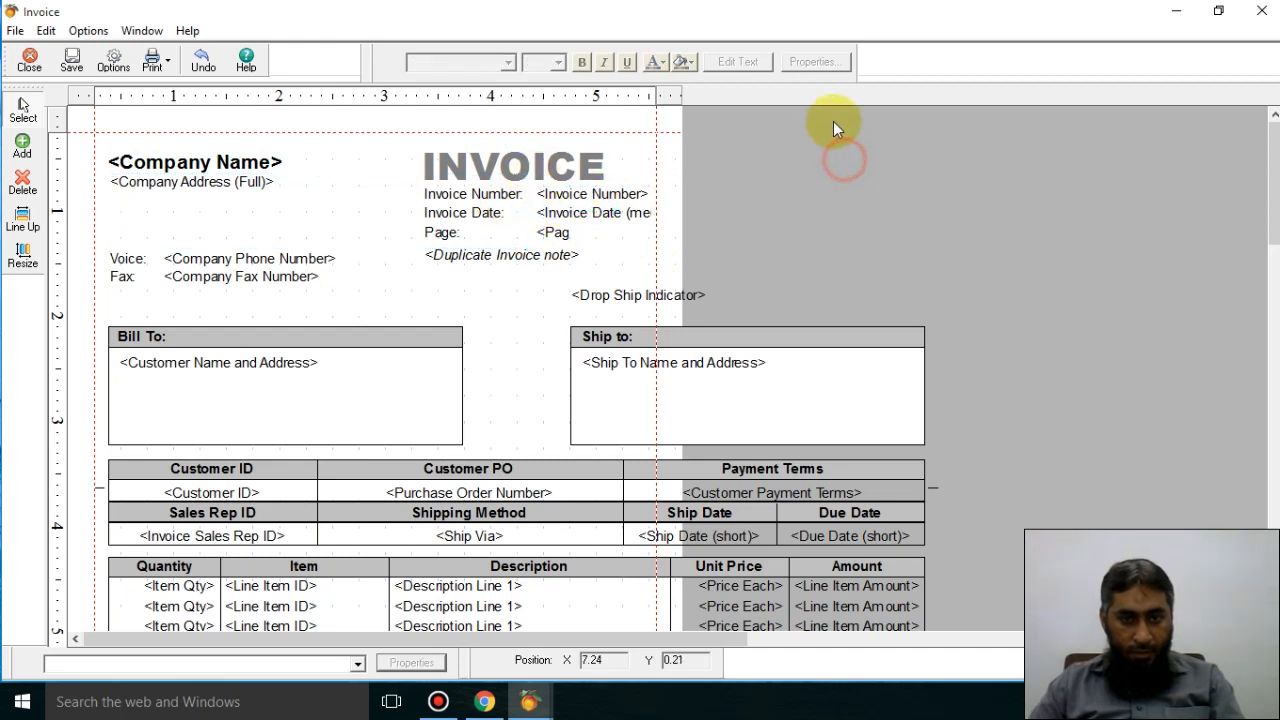
drag(833, 121, 404, 274)
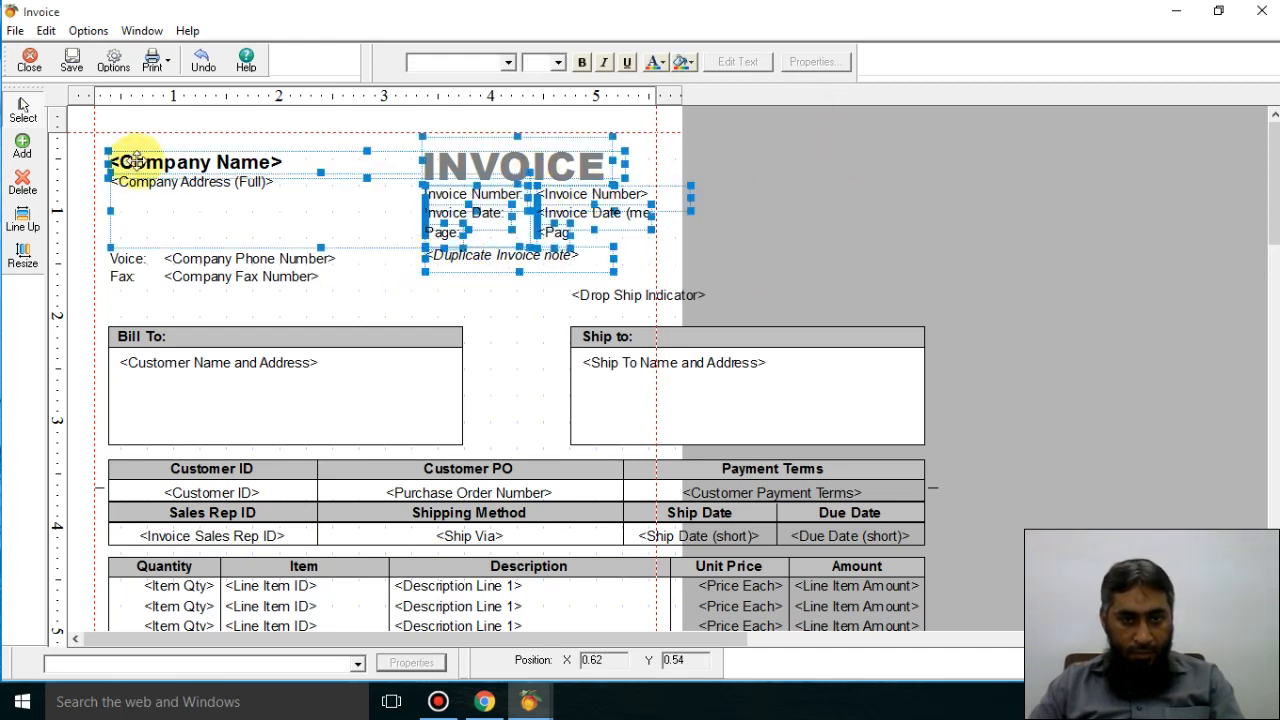
ctrl+click(137, 162)
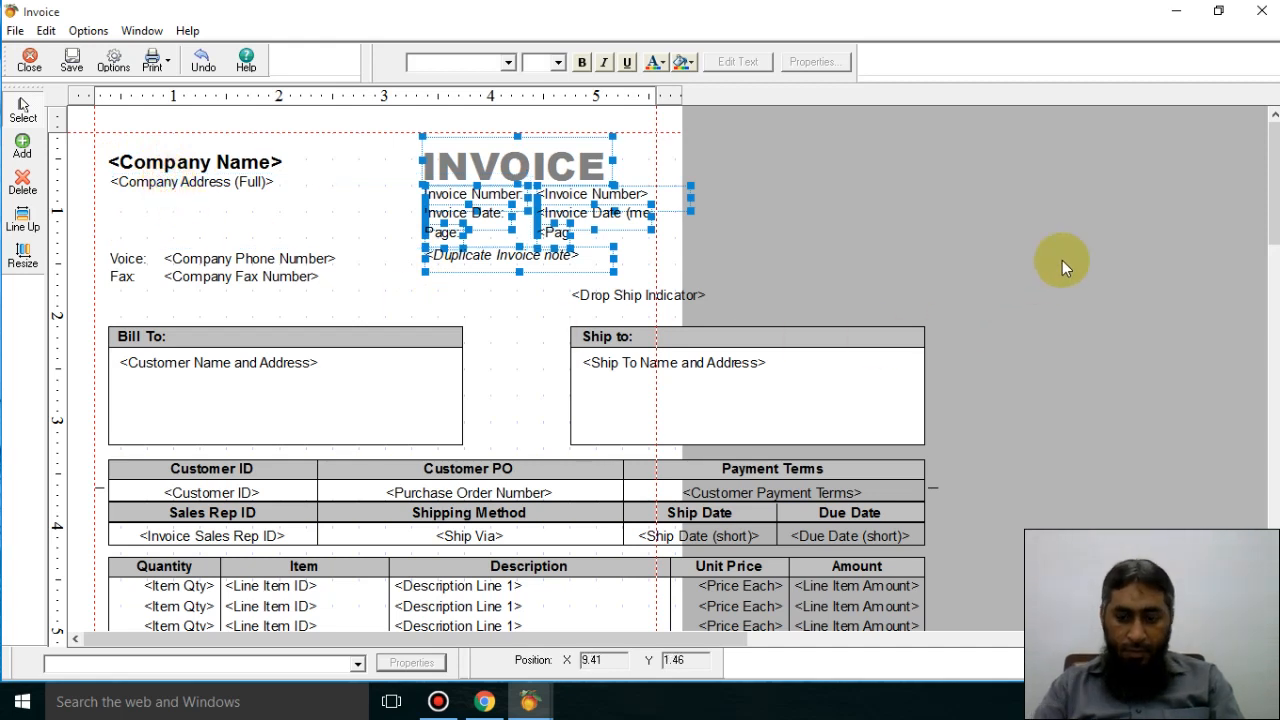
key(Up)
key(Up)
key(Up)
key(Up)
key(Up)
key(Up)
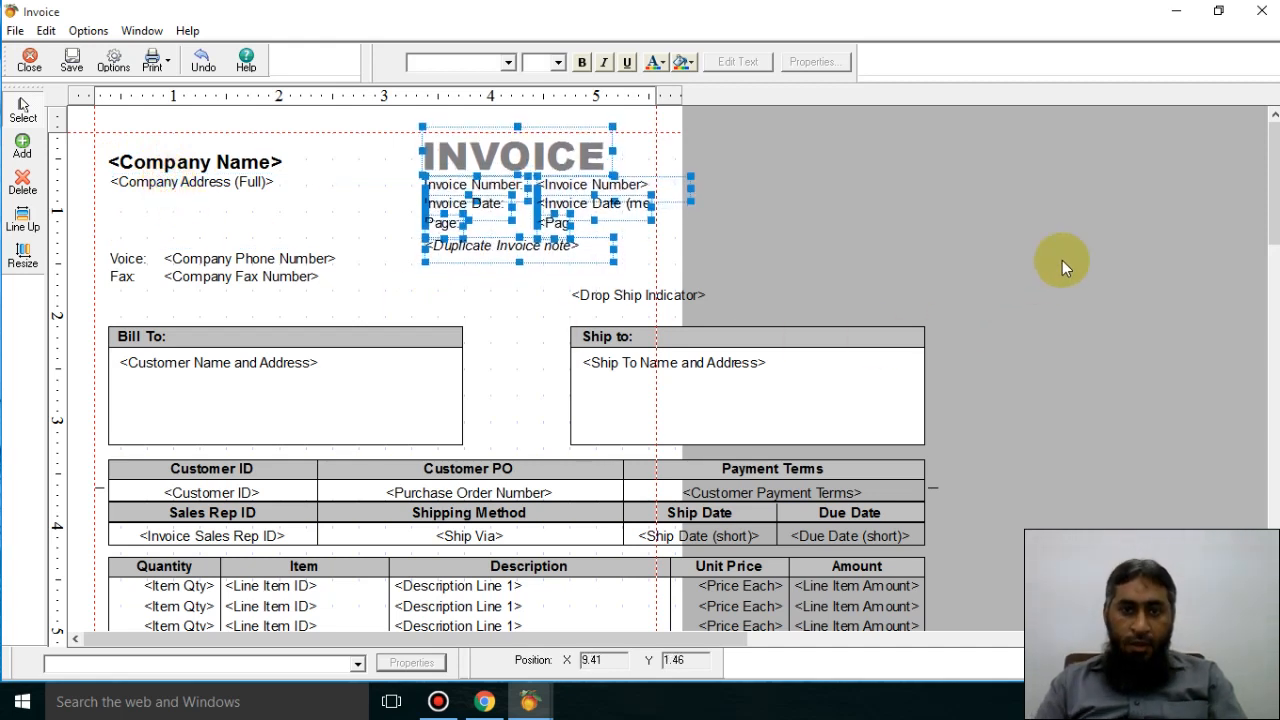
click(789, 237)
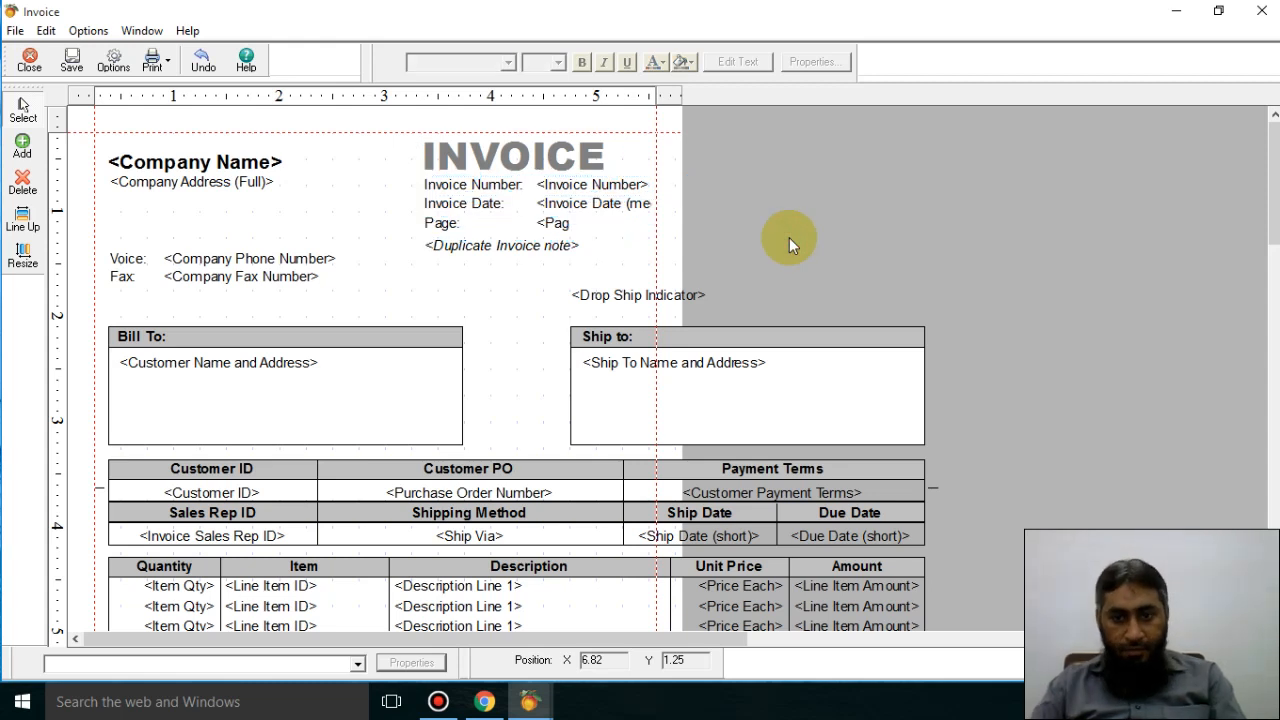
Step: Move the Drop Ship Indicator field directly below the Duplicate Invoice note and narrow it to fit its text
click(637, 308)
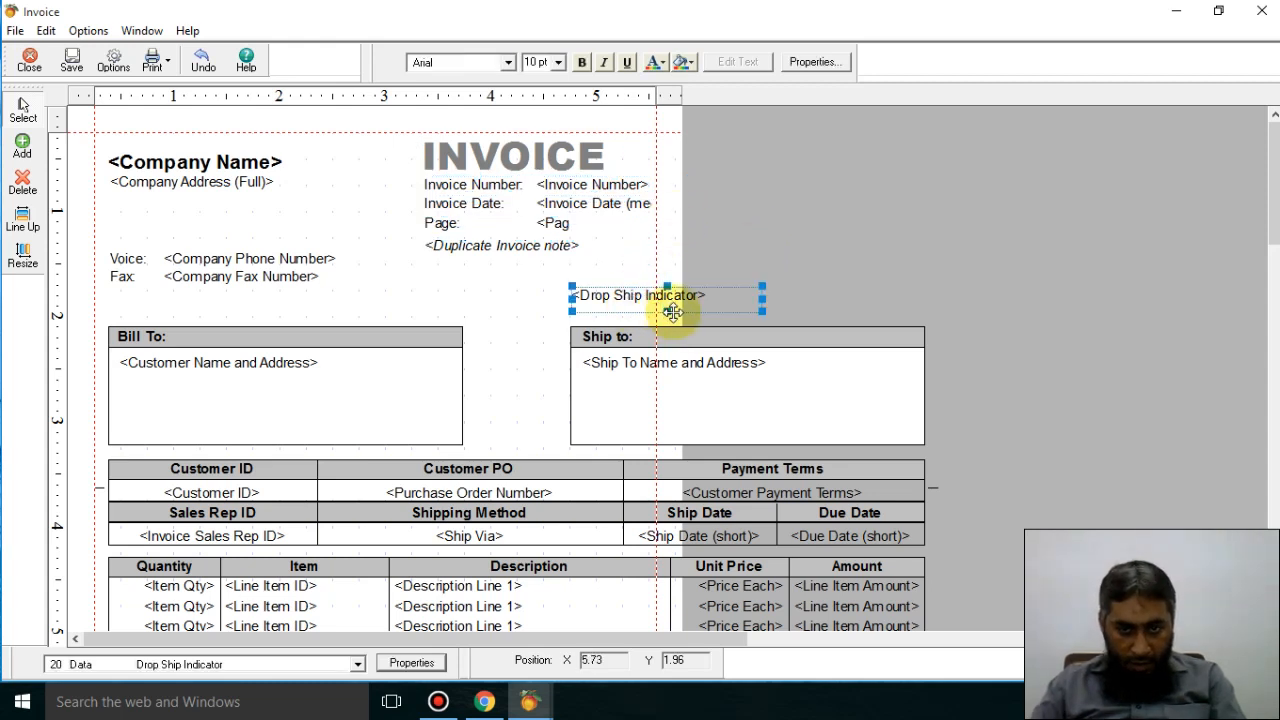
drag(662, 310, 524, 287)
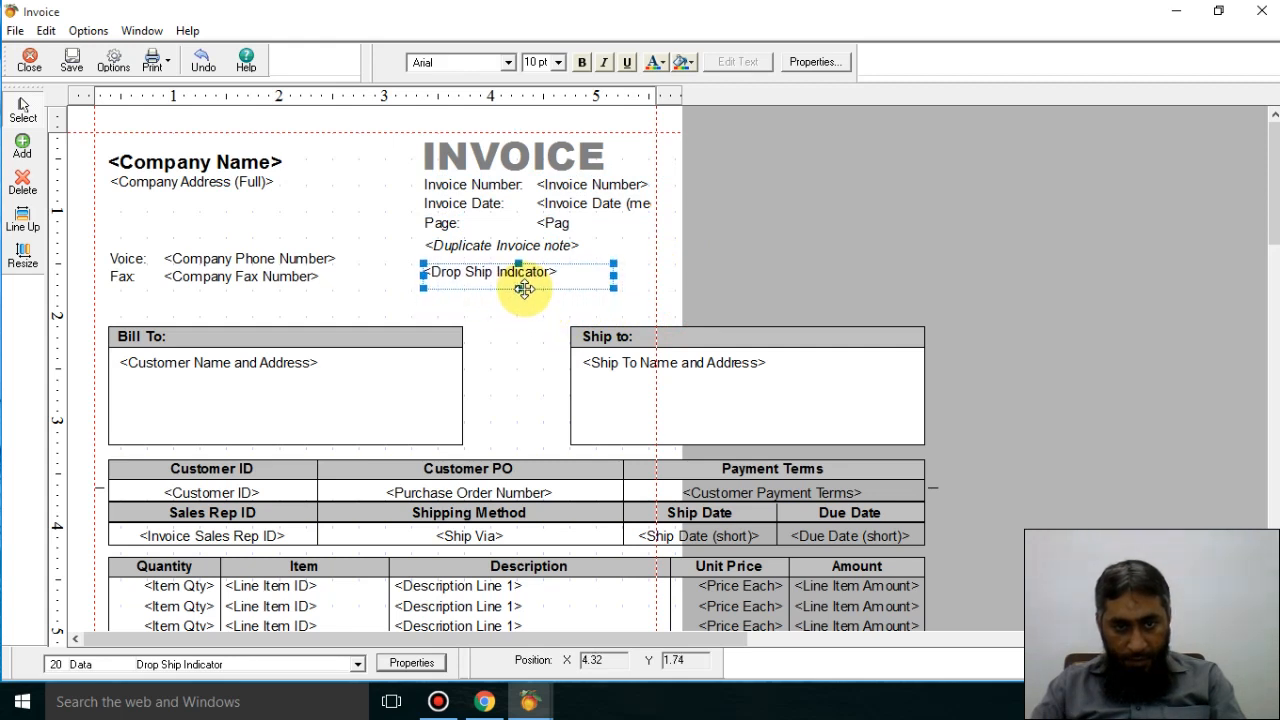
drag(613, 277, 566, 274)
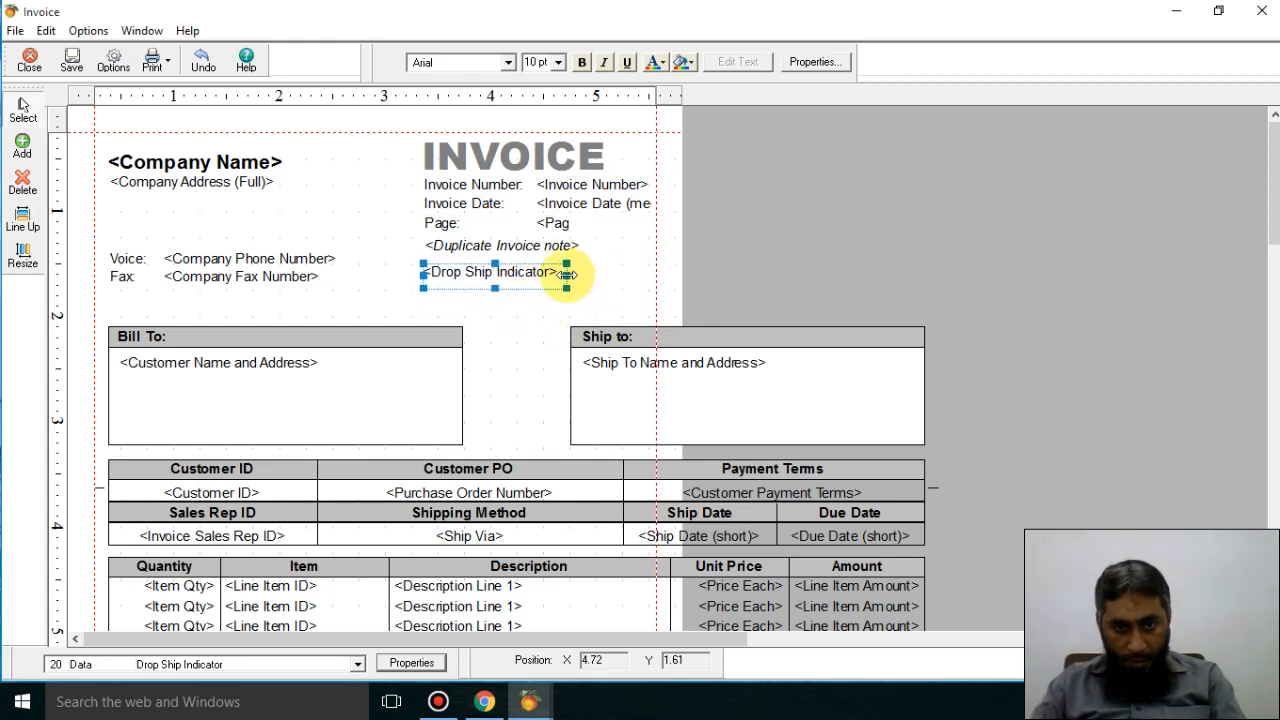
click(950, 266)
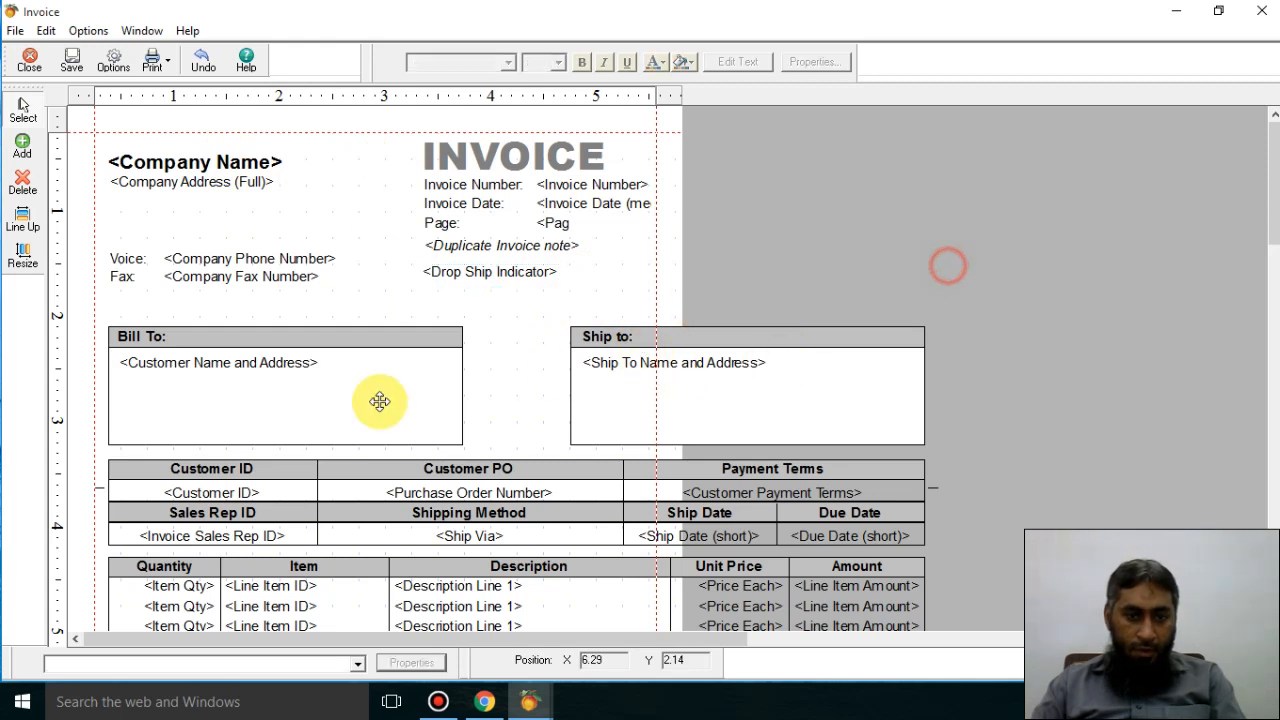
Step: Narrow the Bill To header bar and the address box beneath it to about 2.3 inches wide
click(358, 346)
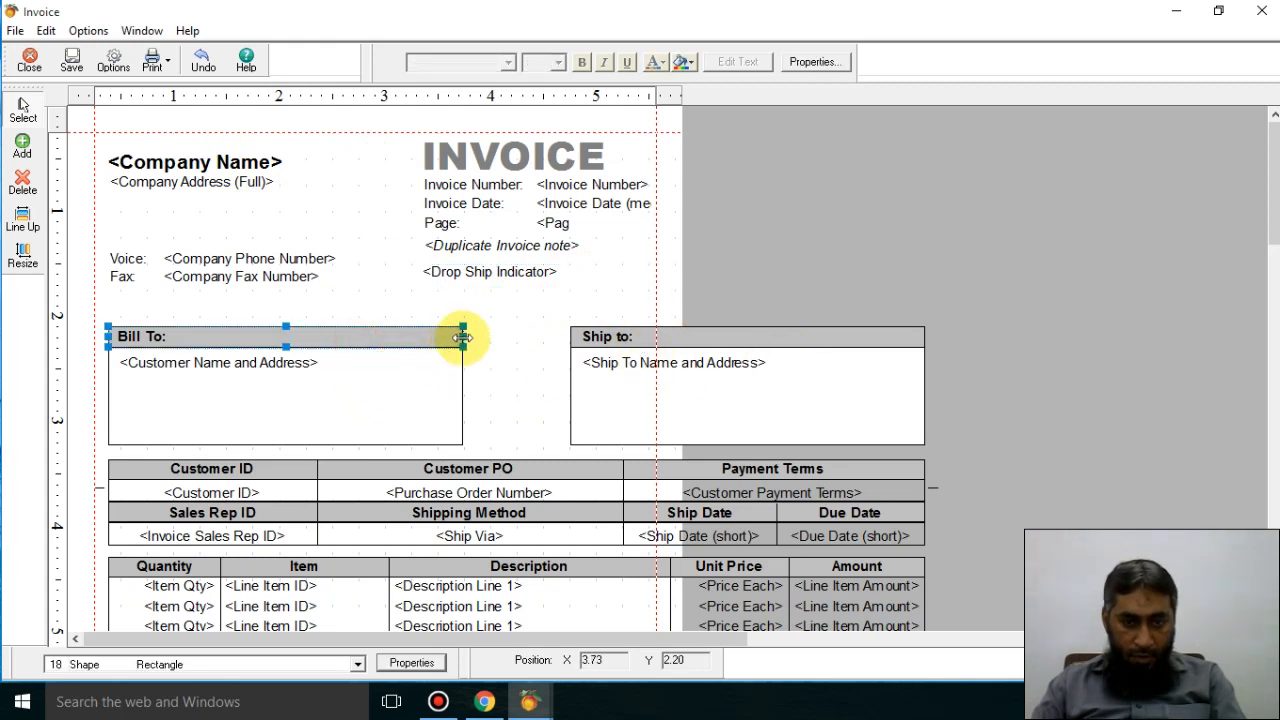
drag(462, 337, 356, 337)
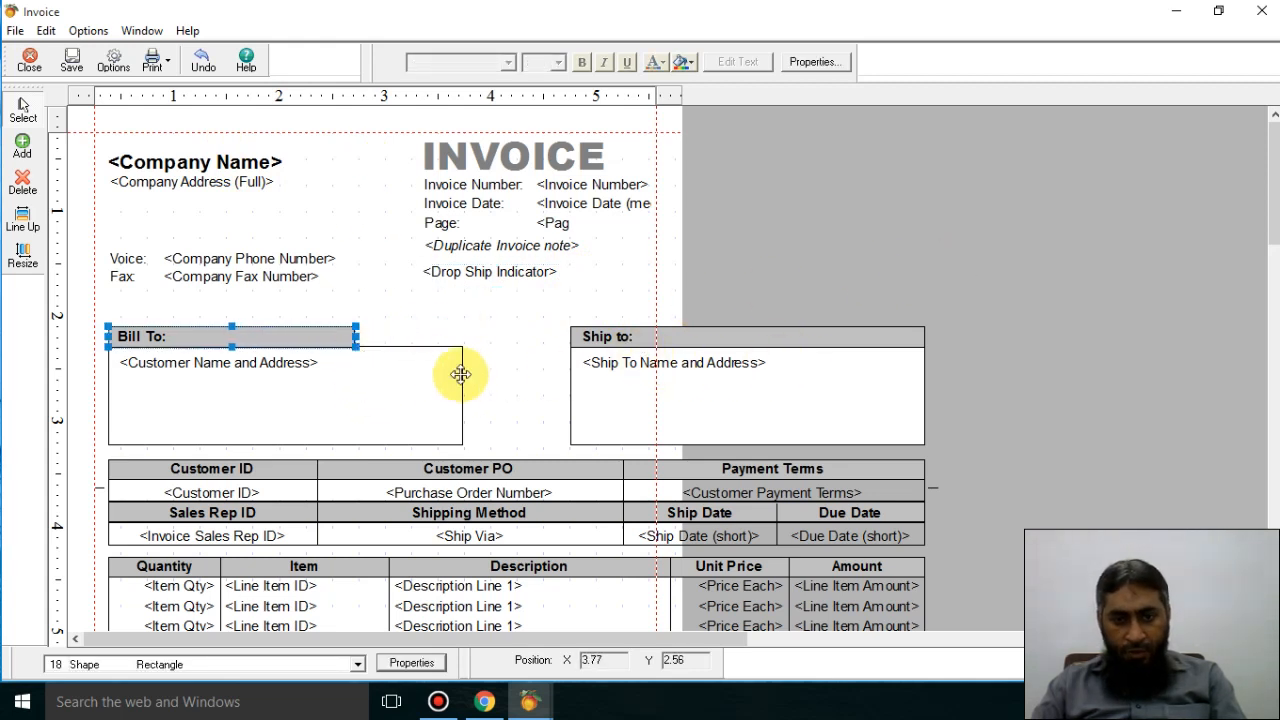
click(461, 374)
drag(461, 395, 364, 399)
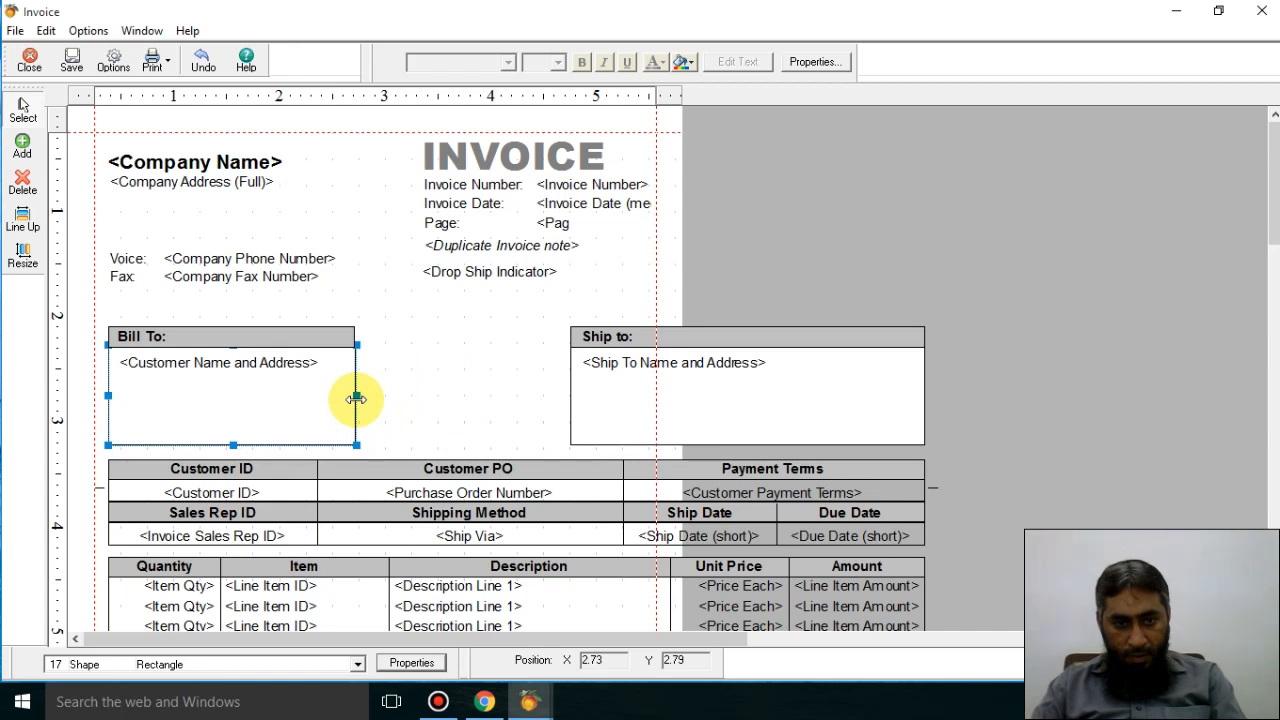
Step: Narrow the Ship to header bar and the address box beneath it to about 2.6 inches wide
click(746, 337)
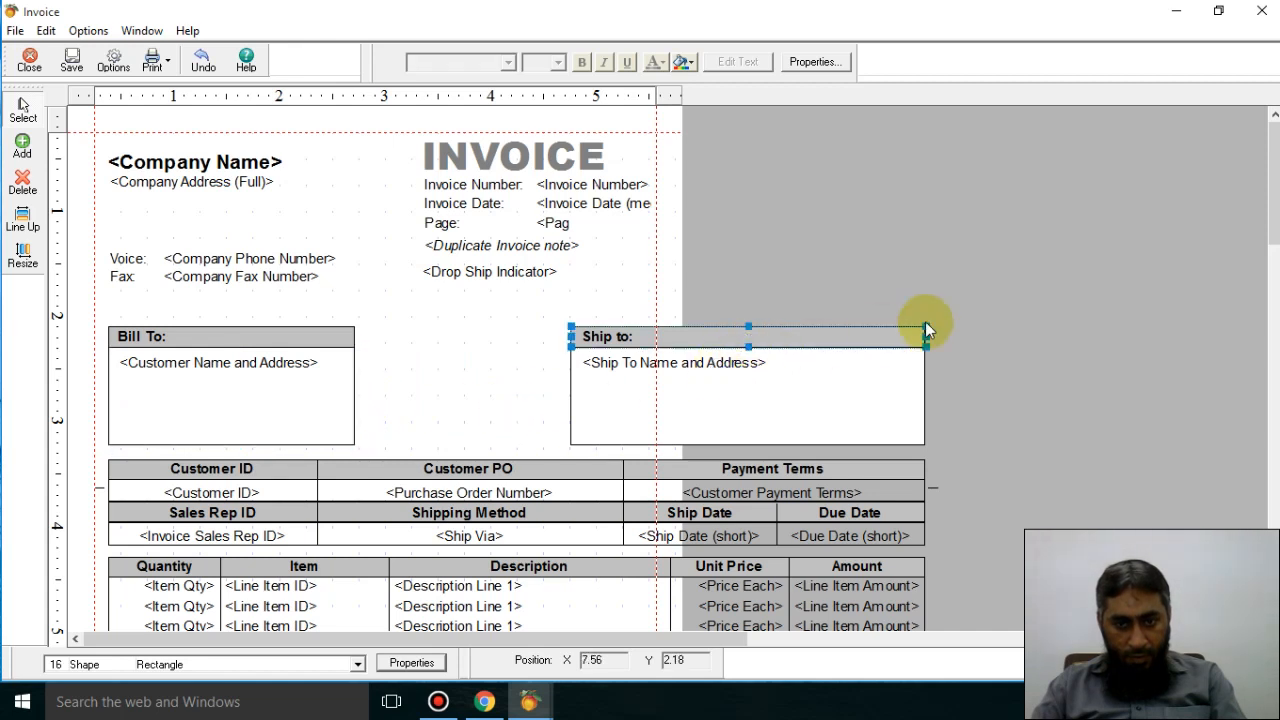
drag(922, 336, 844, 339)
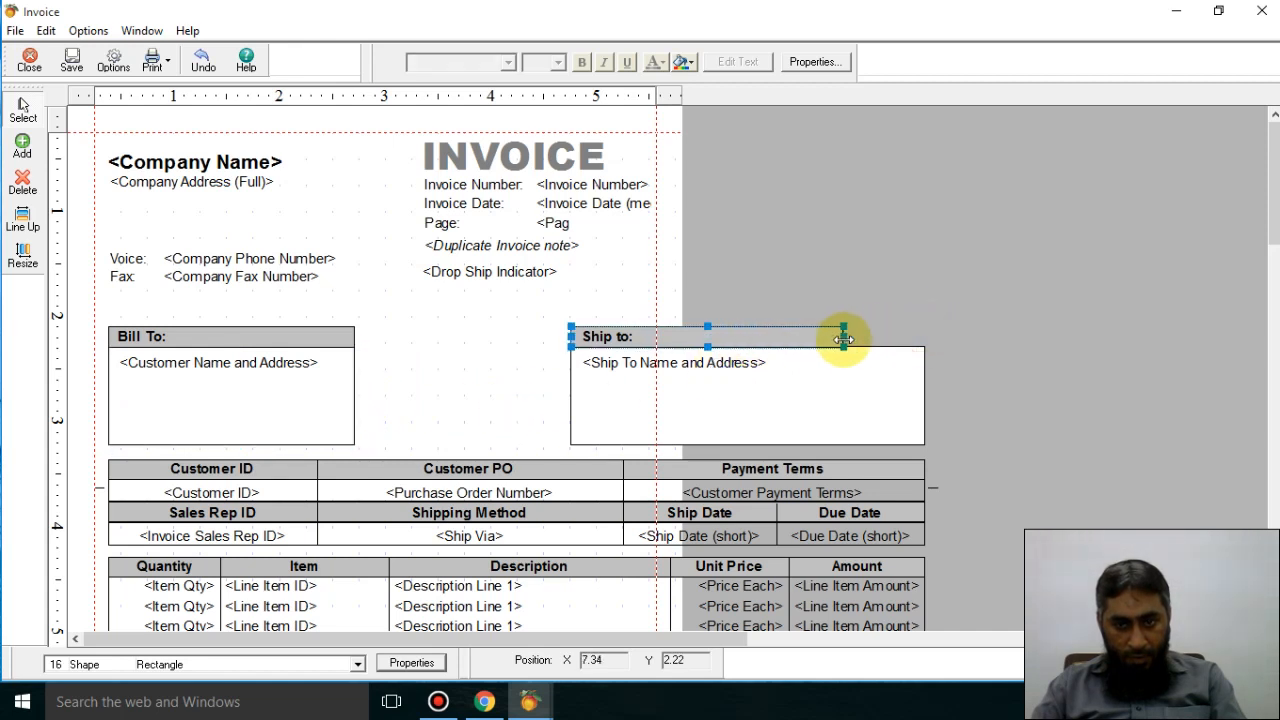
click(916, 397)
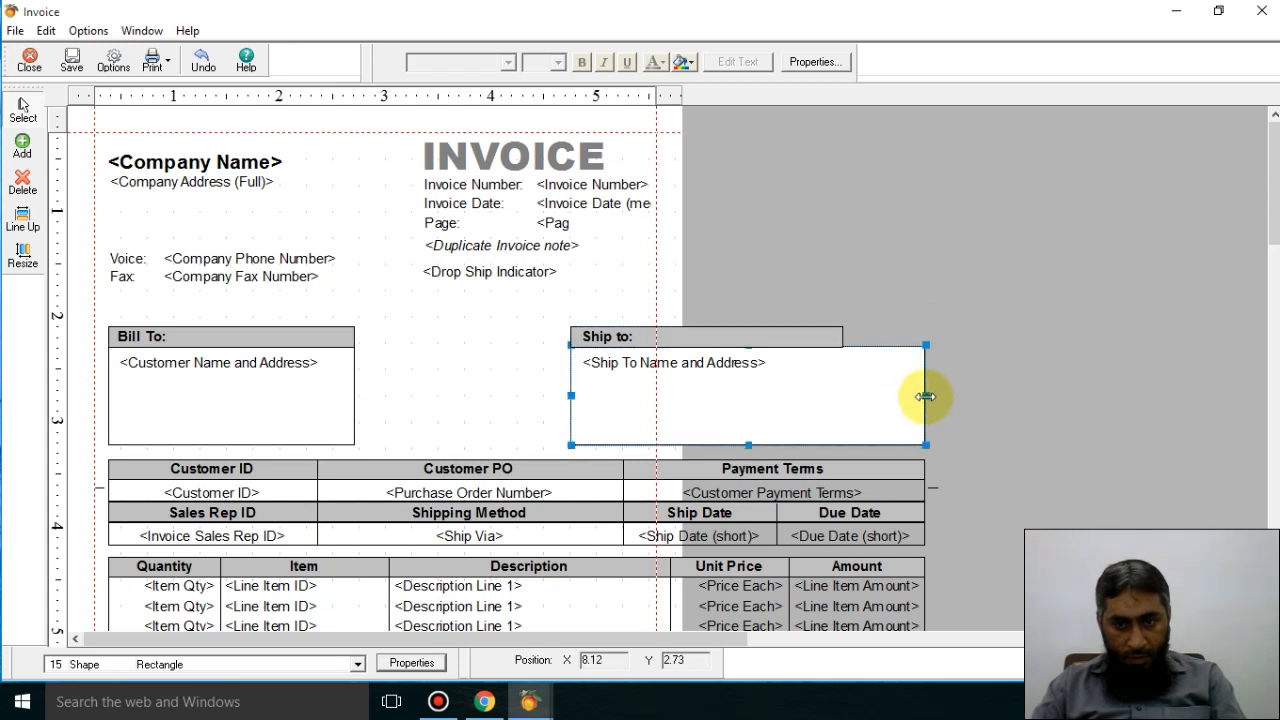
drag(923, 396, 865, 397)
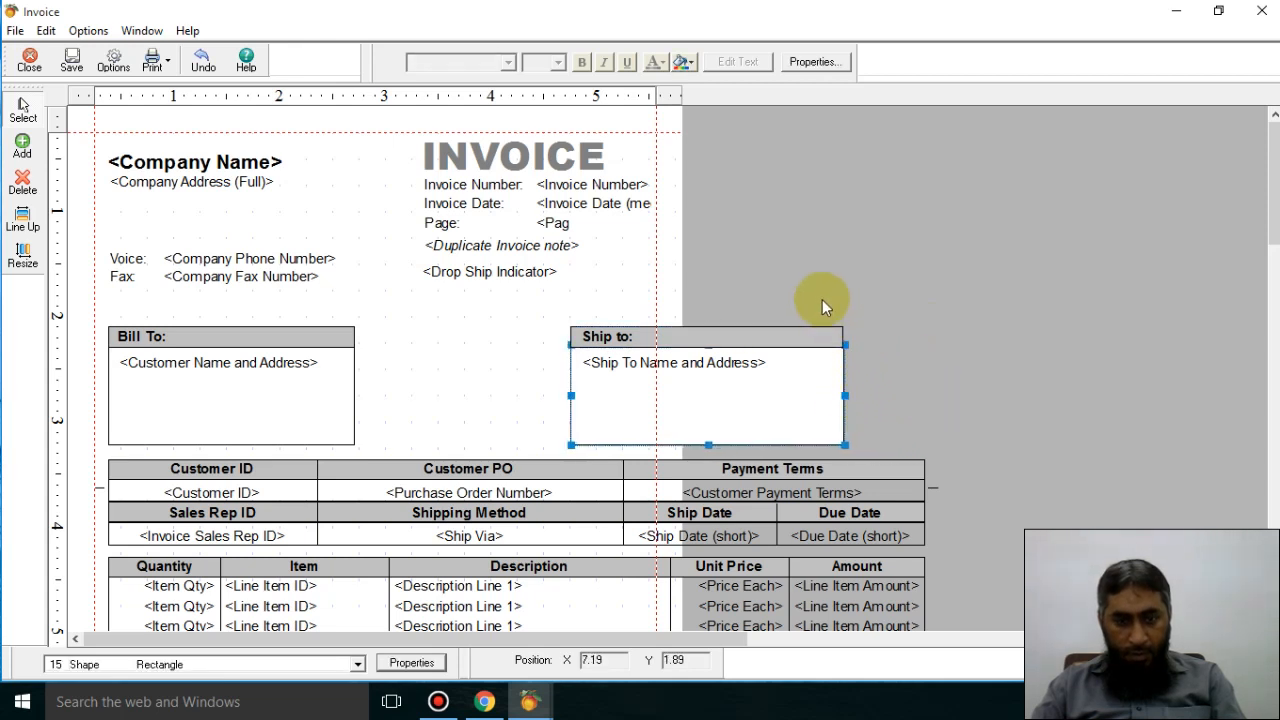
click(800, 337)
click(946, 302)
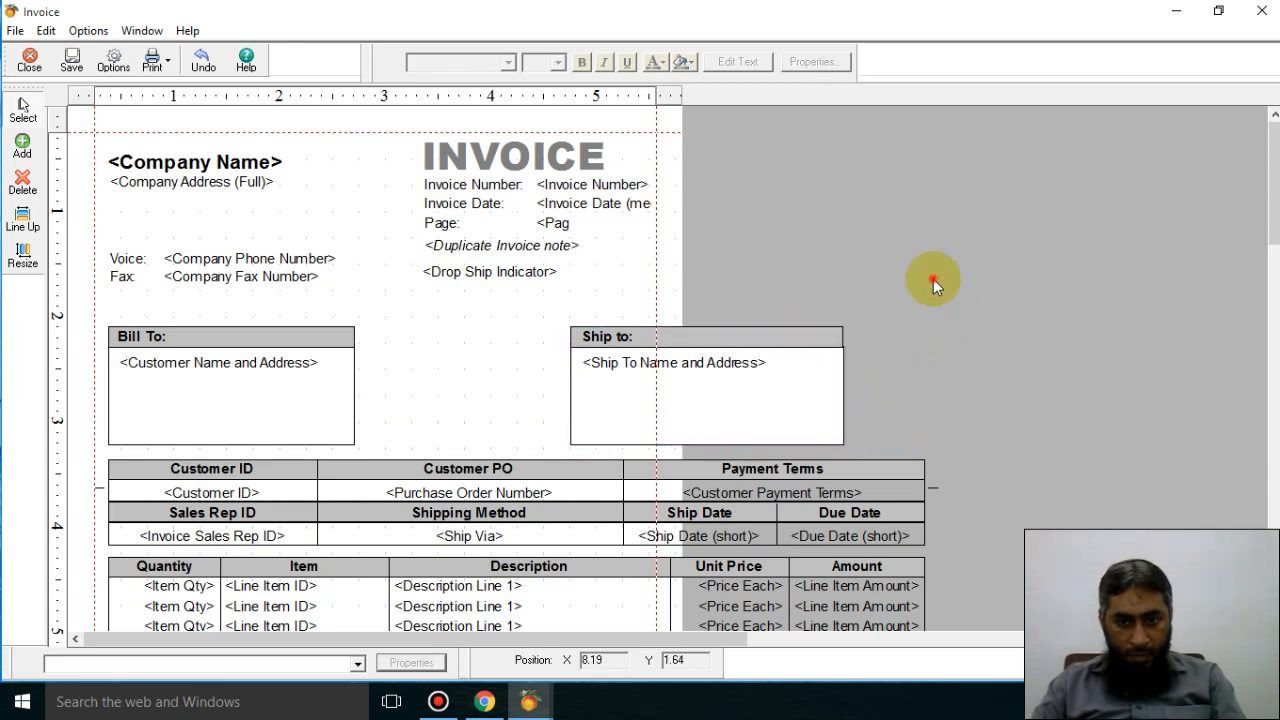
Step: Move the Ship to header, box and address field left beside the Bill To box, leaving the Drop Ship Indicator in place
drag(934, 285, 422, 452)
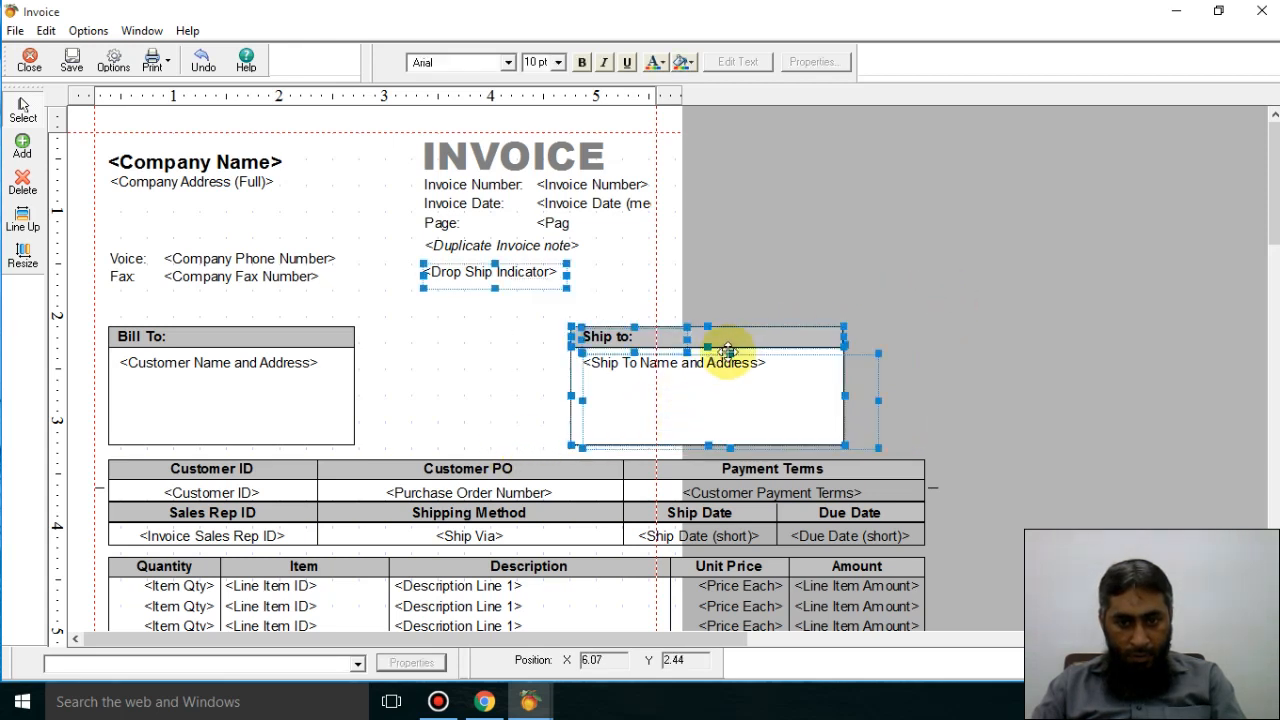
ctrl+click(550, 276)
drag(740, 336, 557, 332)
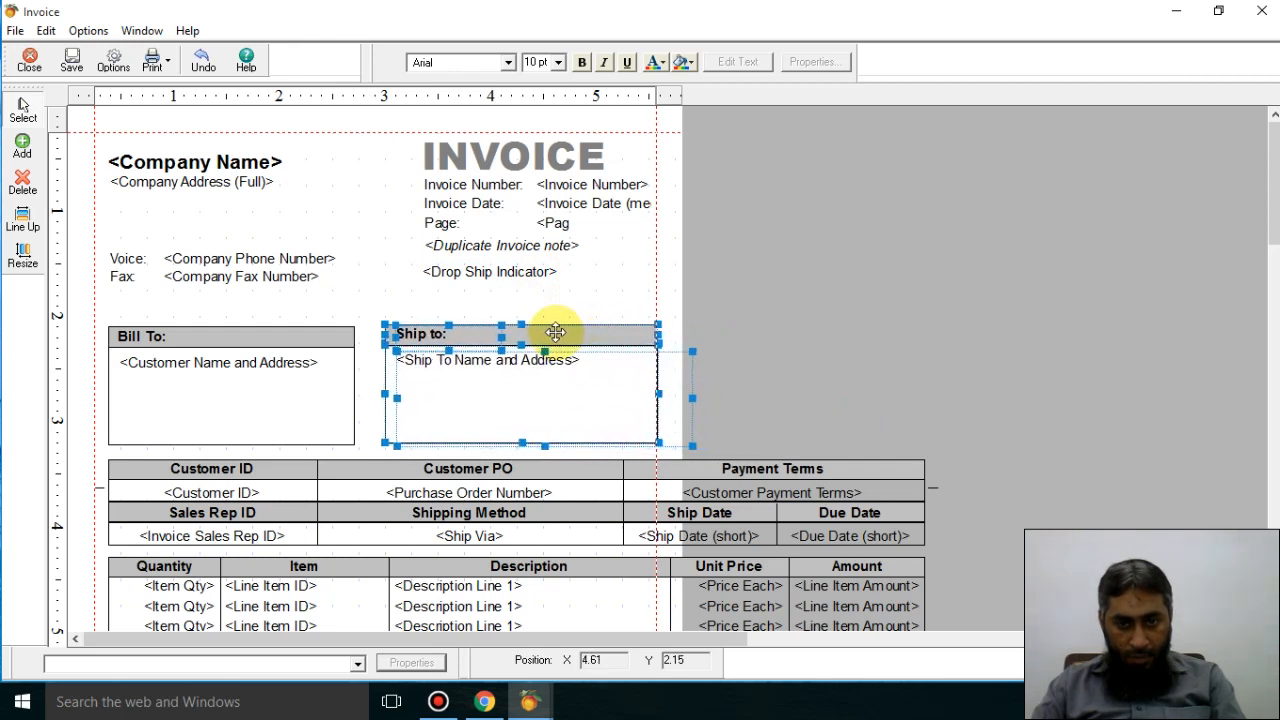
Step: Narrow the Ship To Name and Address field to about 2.4 inches so it fits inside the Ship to box
click(661, 288)
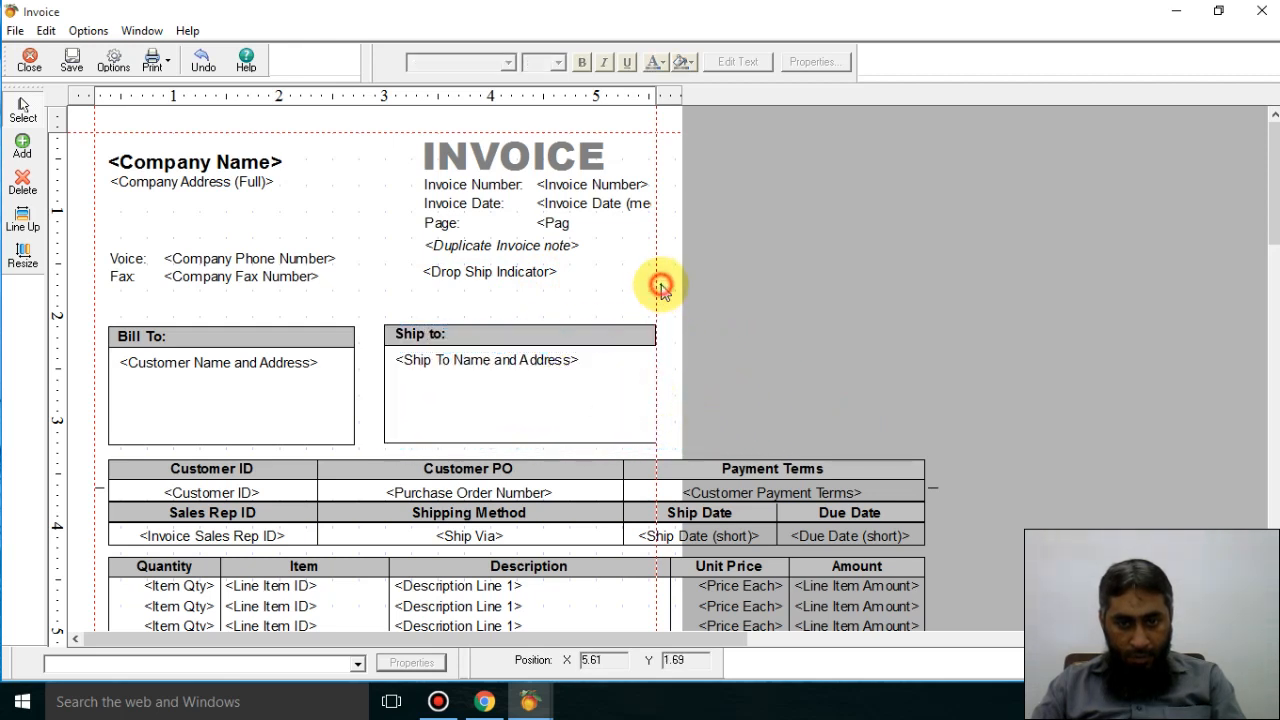
click(633, 405)
drag(689, 400, 650, 400)
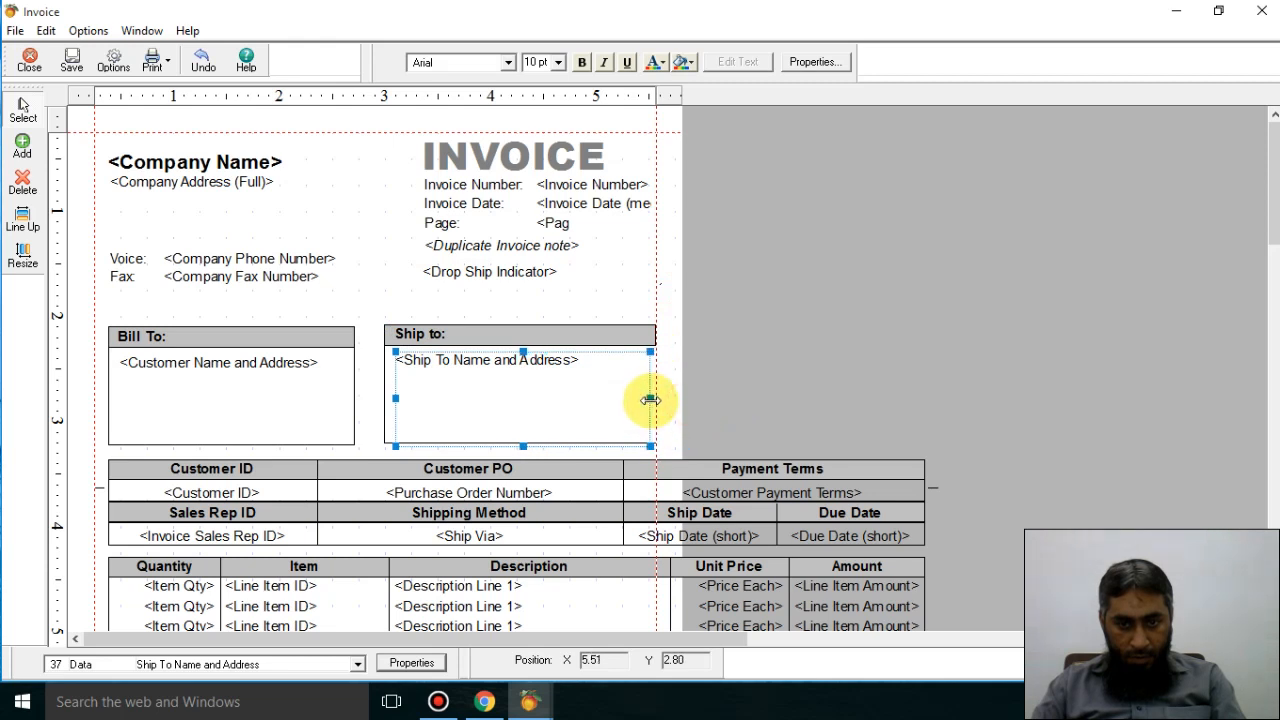
click(740, 310)
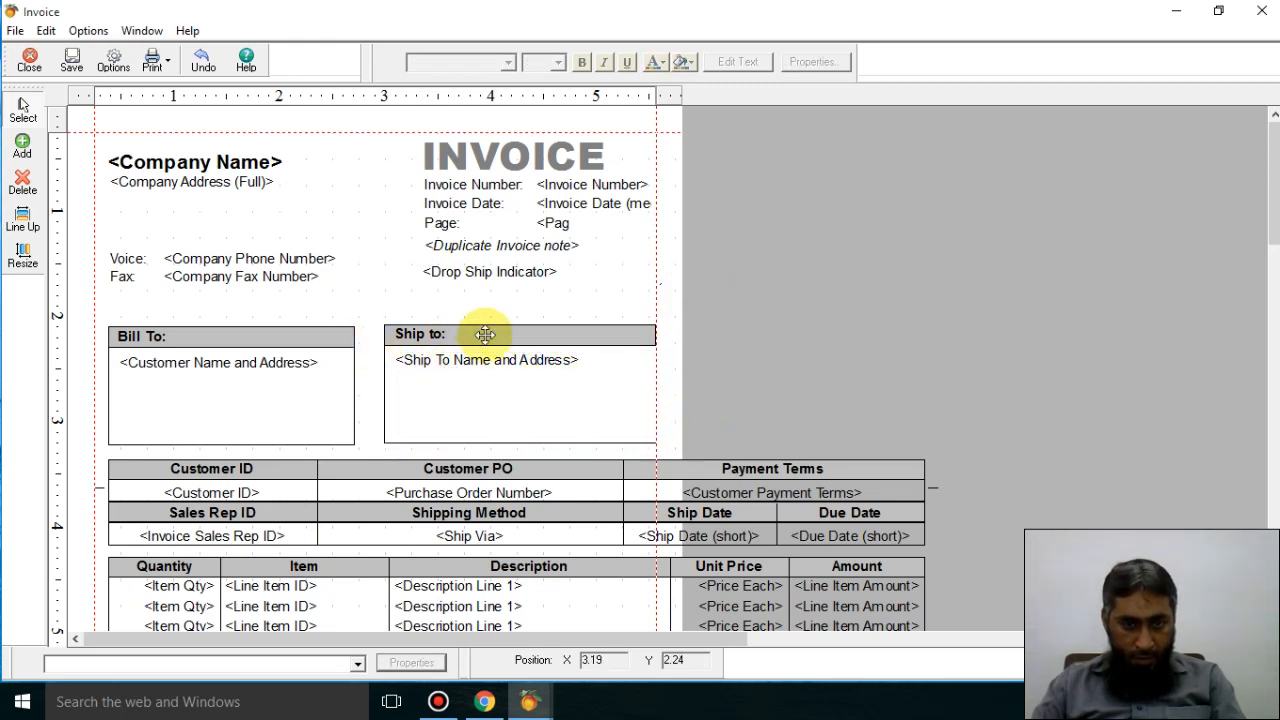
Step: Widen the Bill To header bar and the address box beneath it to about 2.4 inches
click(350, 337)
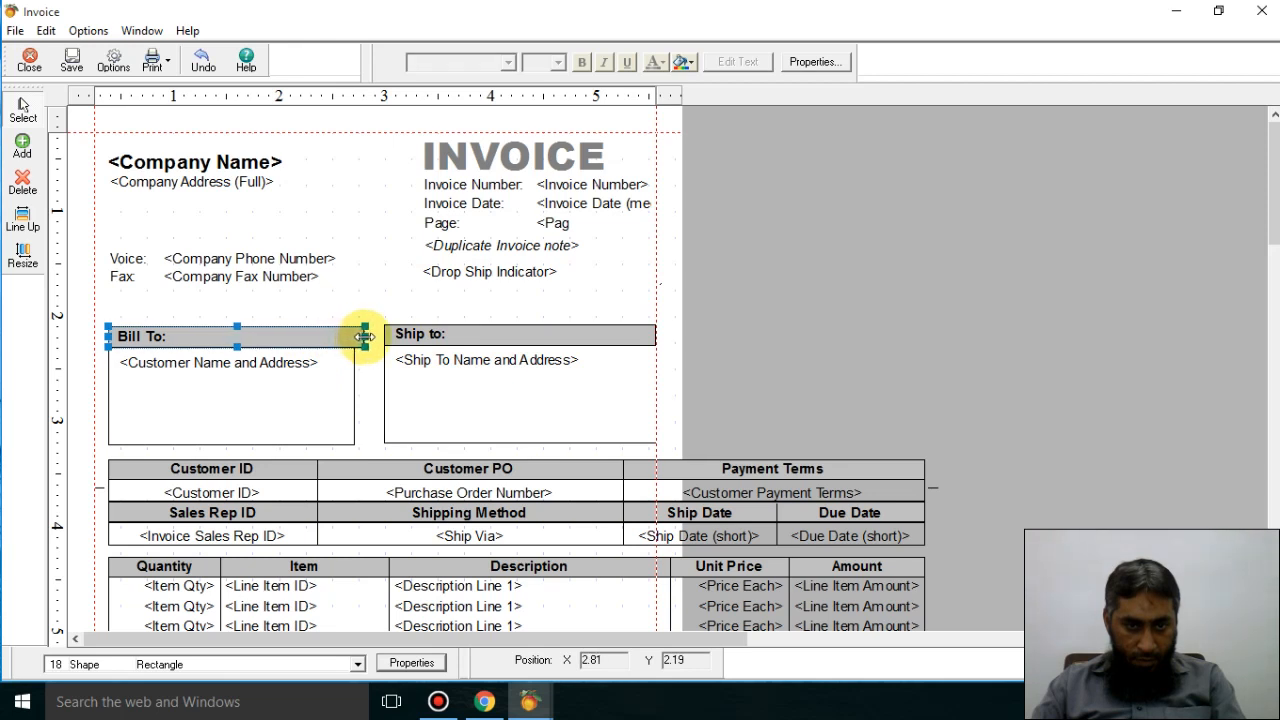
click(334, 386)
click(326, 444)
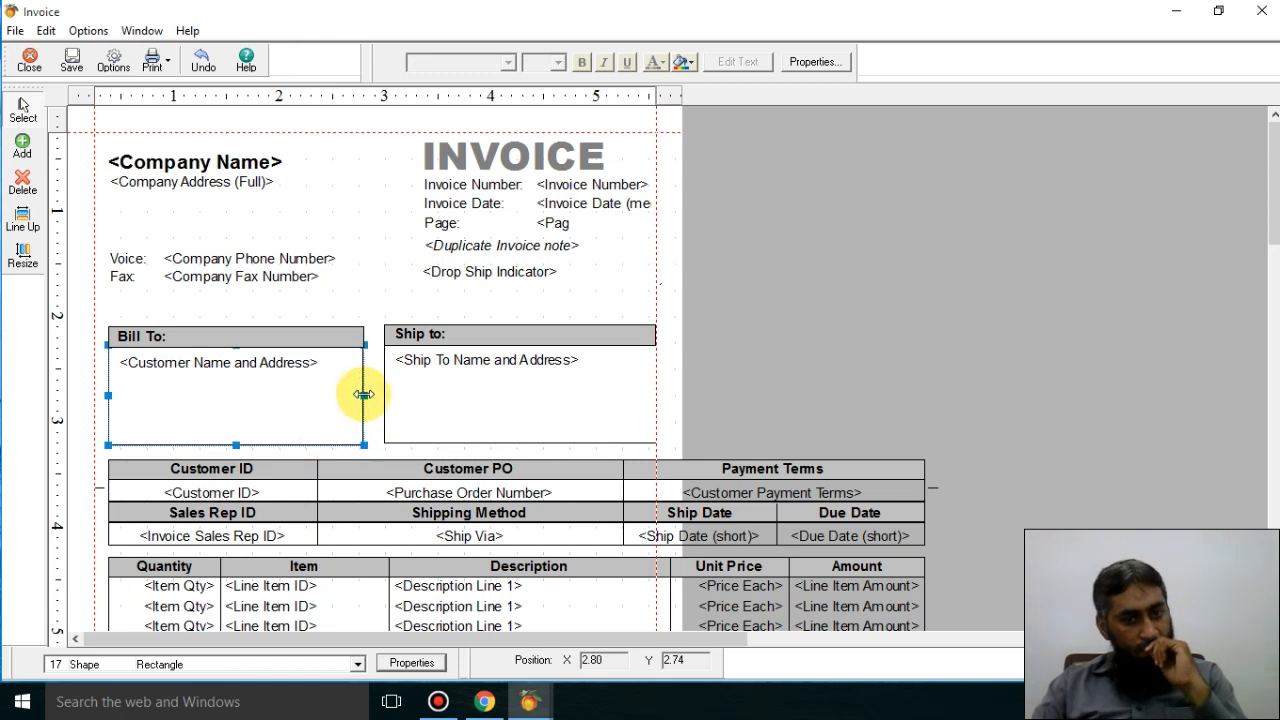
click(815, 367)
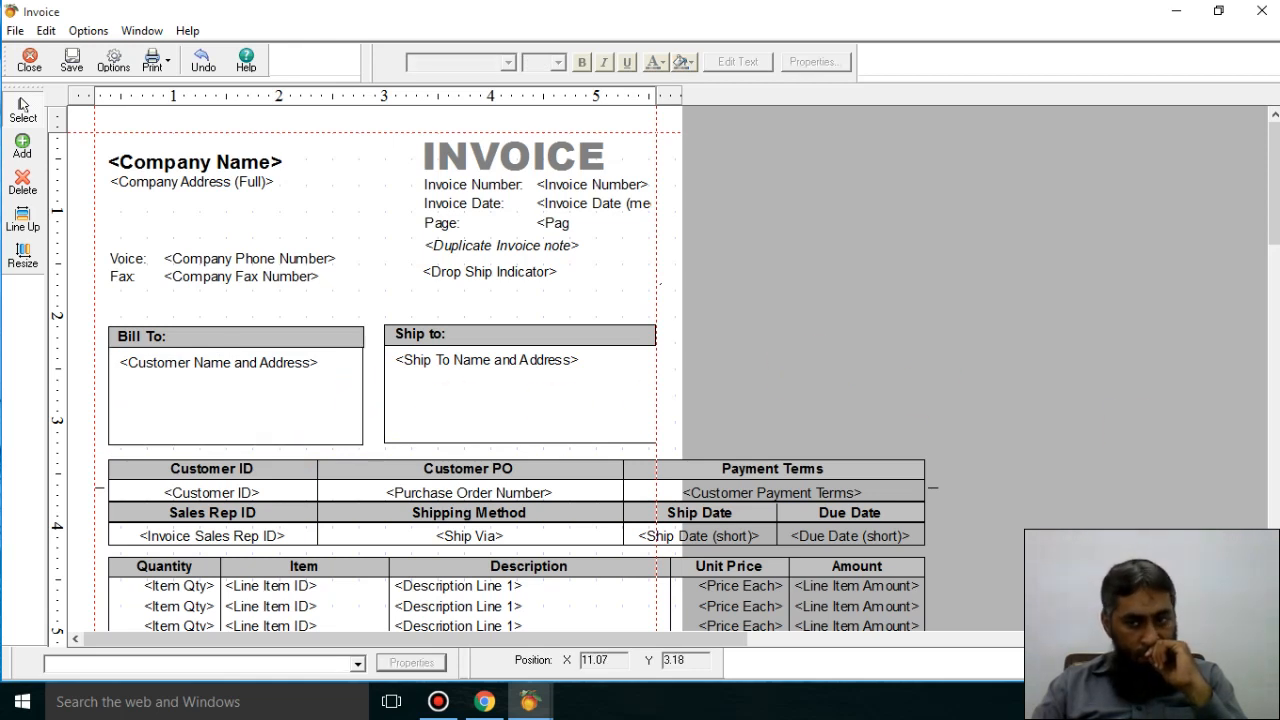
Step: Narrow the Customer ID heading and the Customer ID field beneath it to about 1.2 inches from their right edges
drag(1274, 191, 1260, 237)
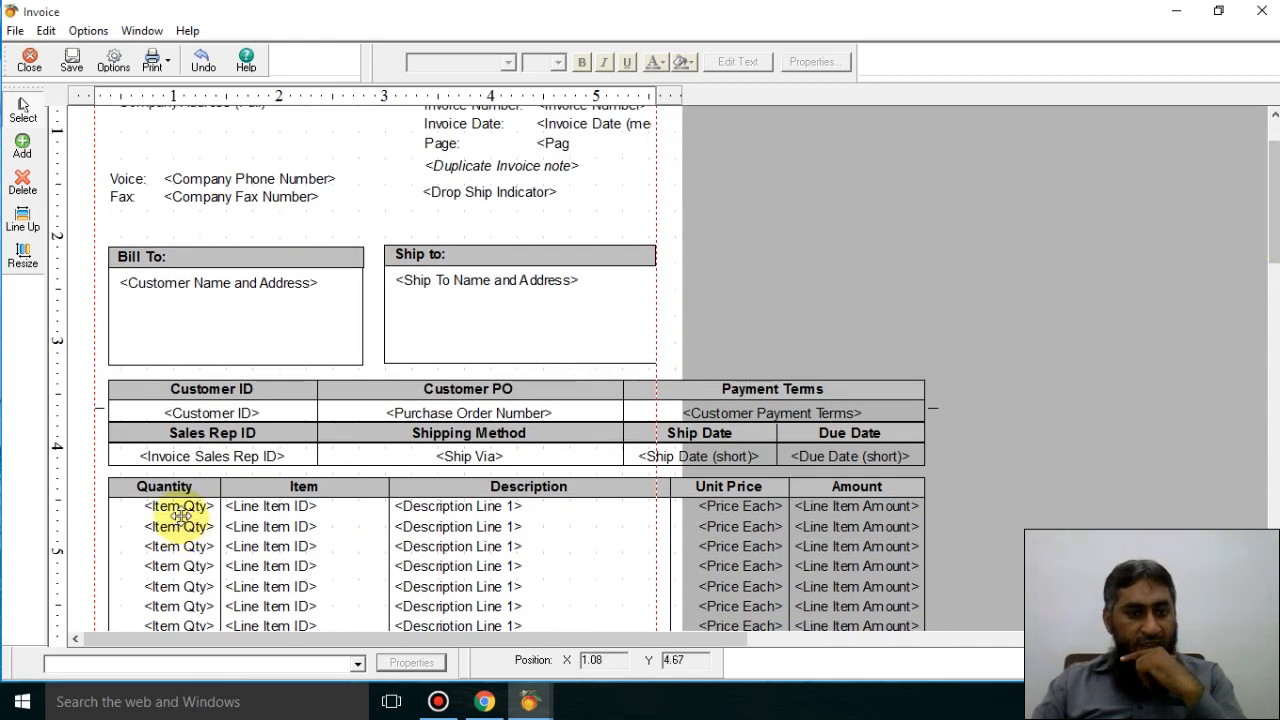
click(918, 464)
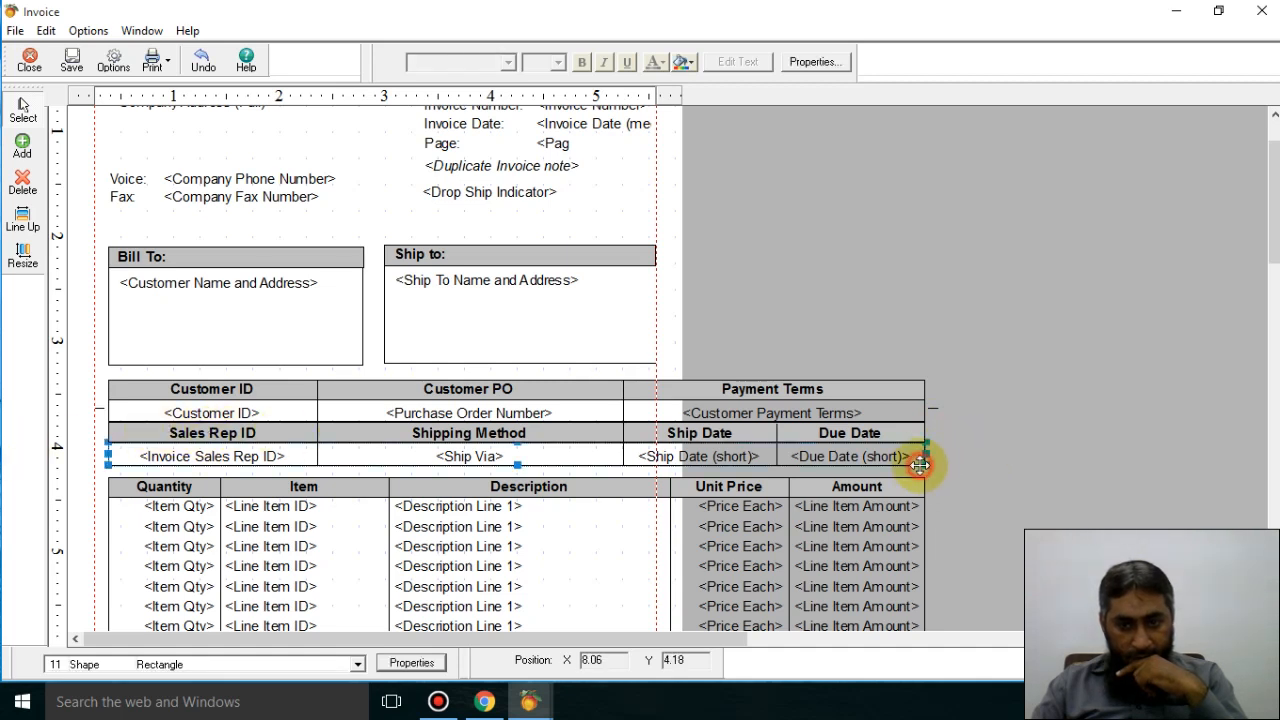
click(895, 378)
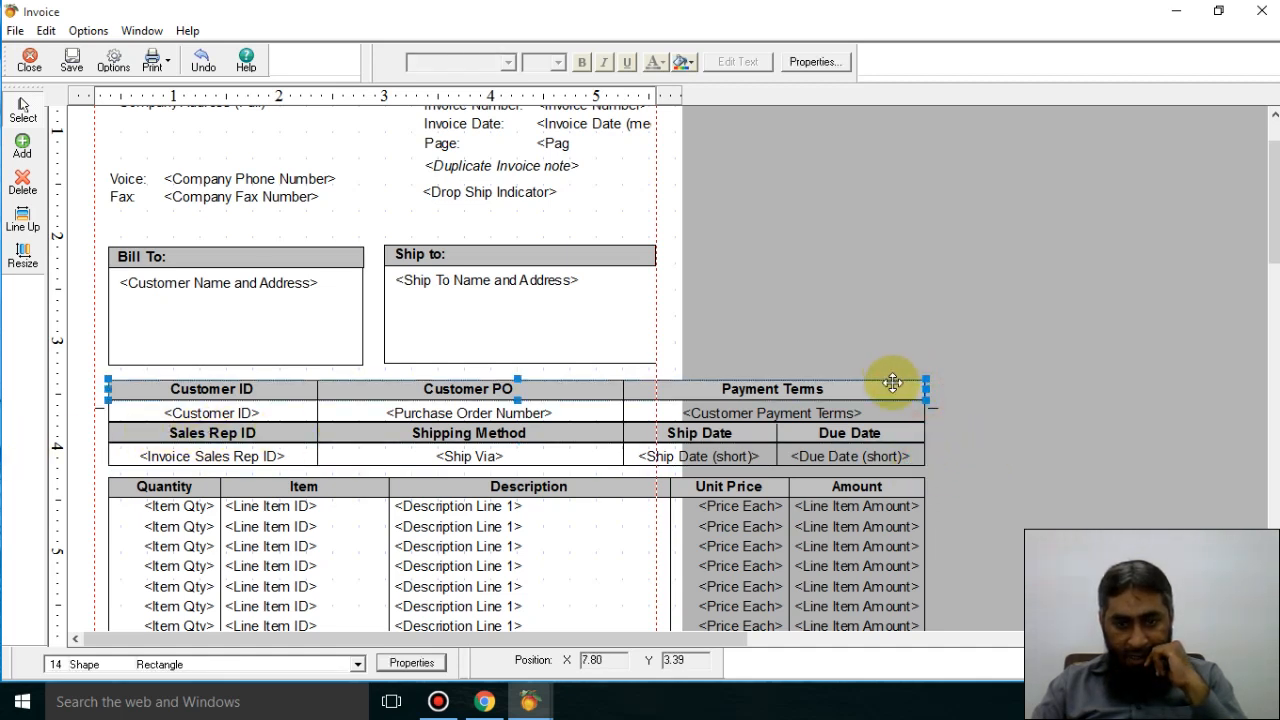
click(893, 383)
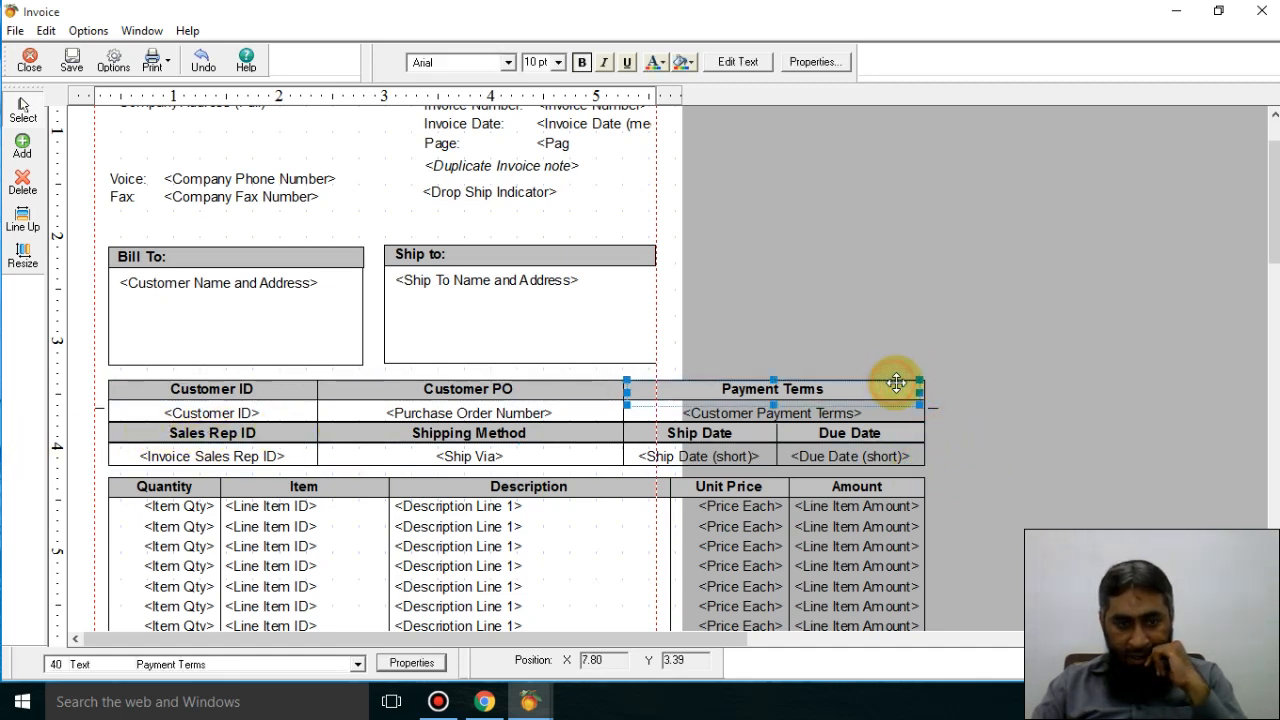
click(259, 391)
drag(310, 392, 241, 421)
click(240, 410)
Step: Narrow the Sales Rep ID heading to about 1.1 inches and the Invoice Sales Rep ID field to about 1.4 inches
click(242, 432)
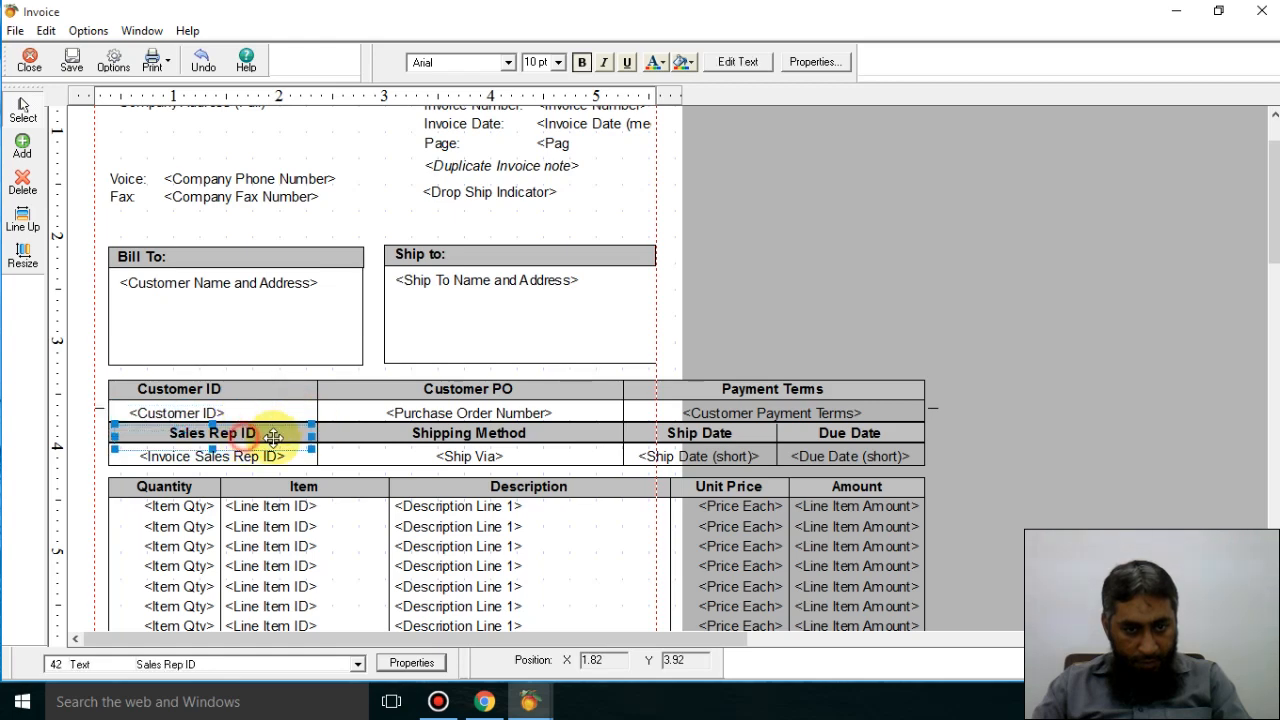
drag(314, 437, 240, 436)
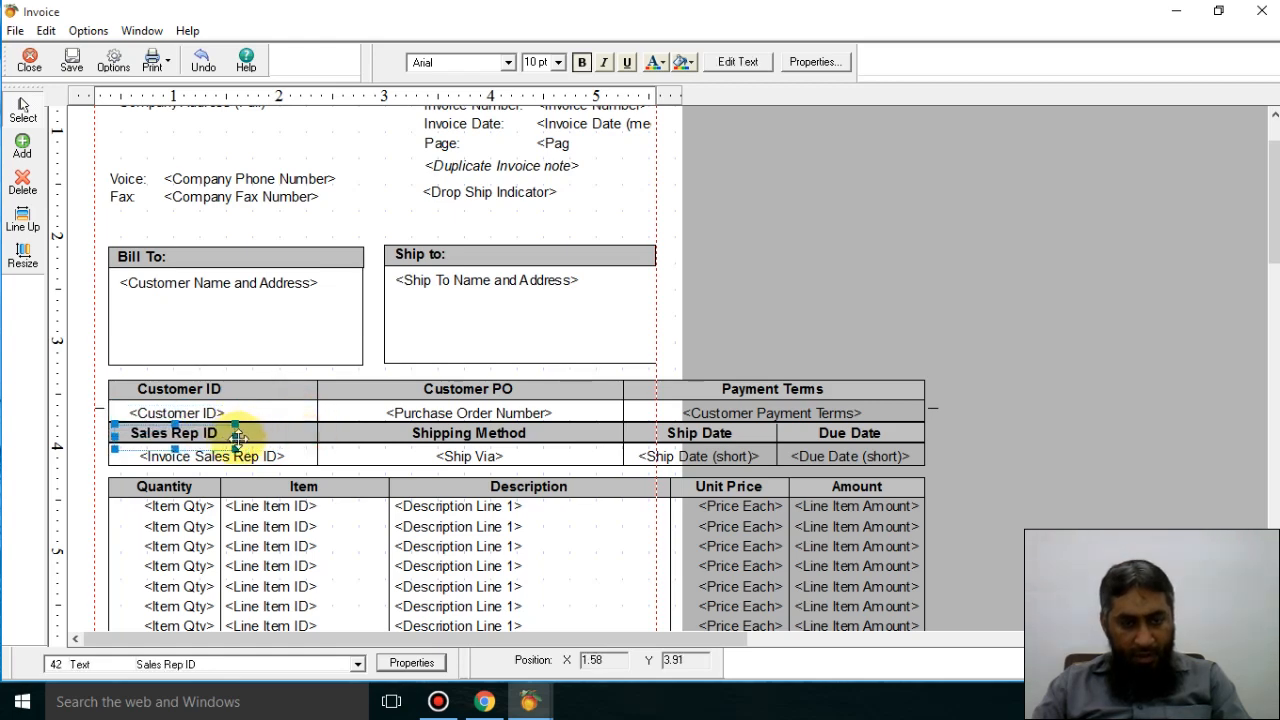
click(272, 456)
drag(312, 457, 259, 464)
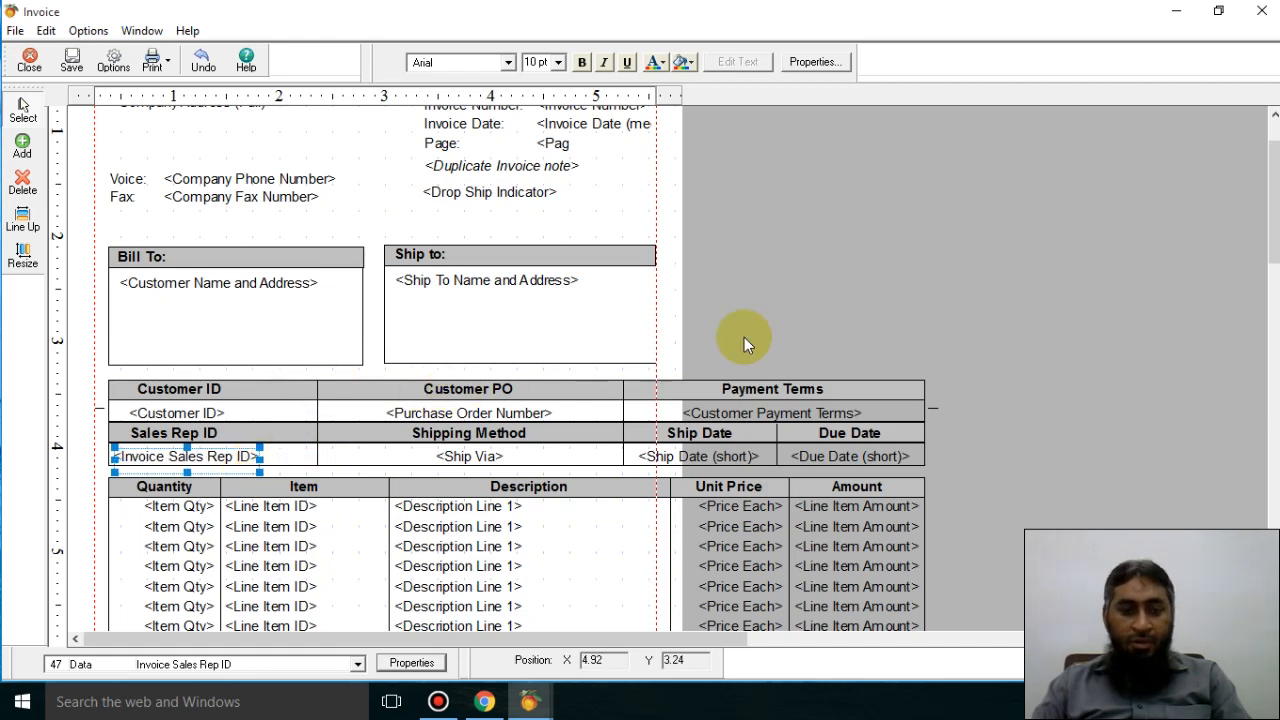
click(823, 326)
Step: Narrow the Customer PO and Shipping Method headings and the Purchase Order Number and Ship Via fields from their right edges to fit their text
click(459, 405)
click(459, 393)
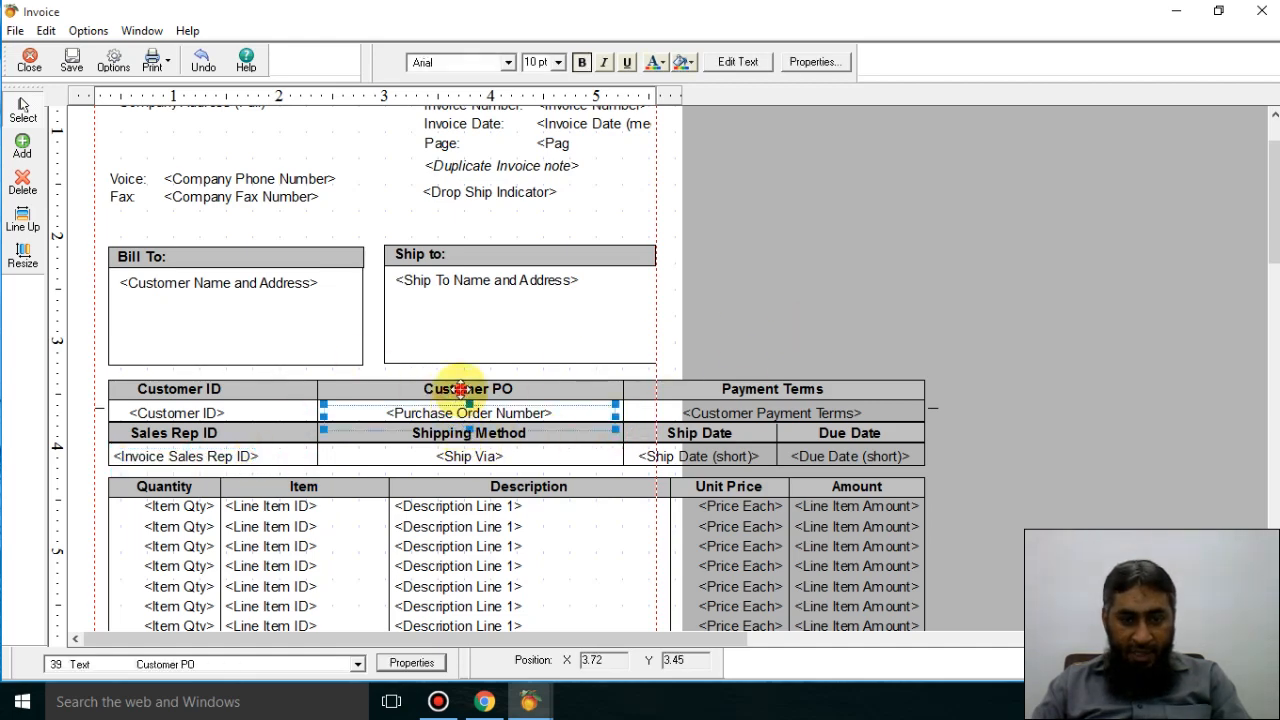
click(620, 391)
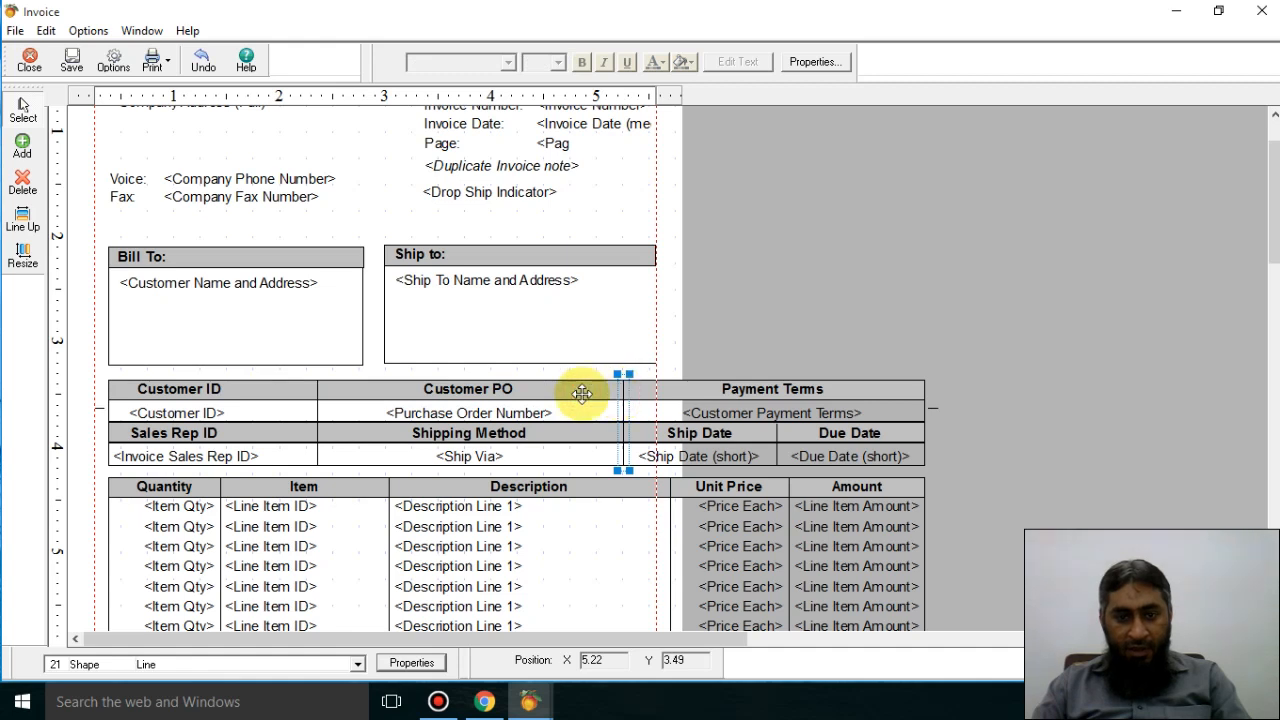
click(606, 389)
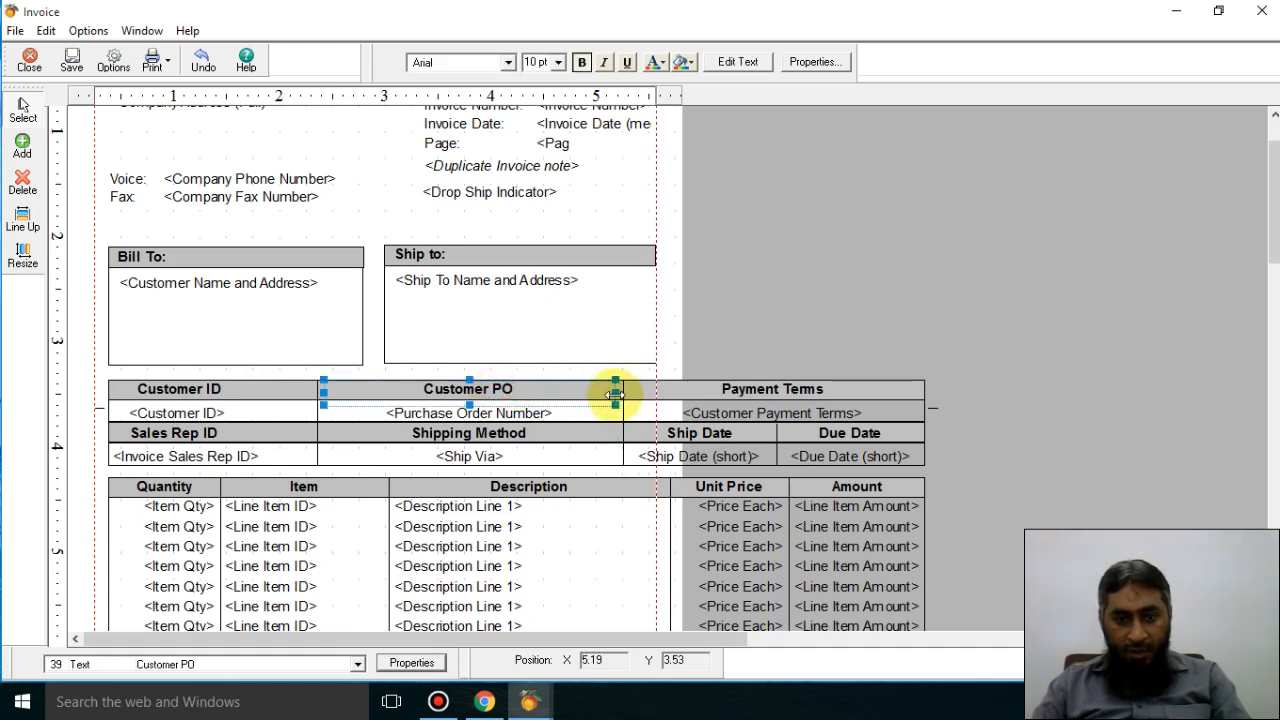
drag(615, 395, 440, 405)
click(490, 413)
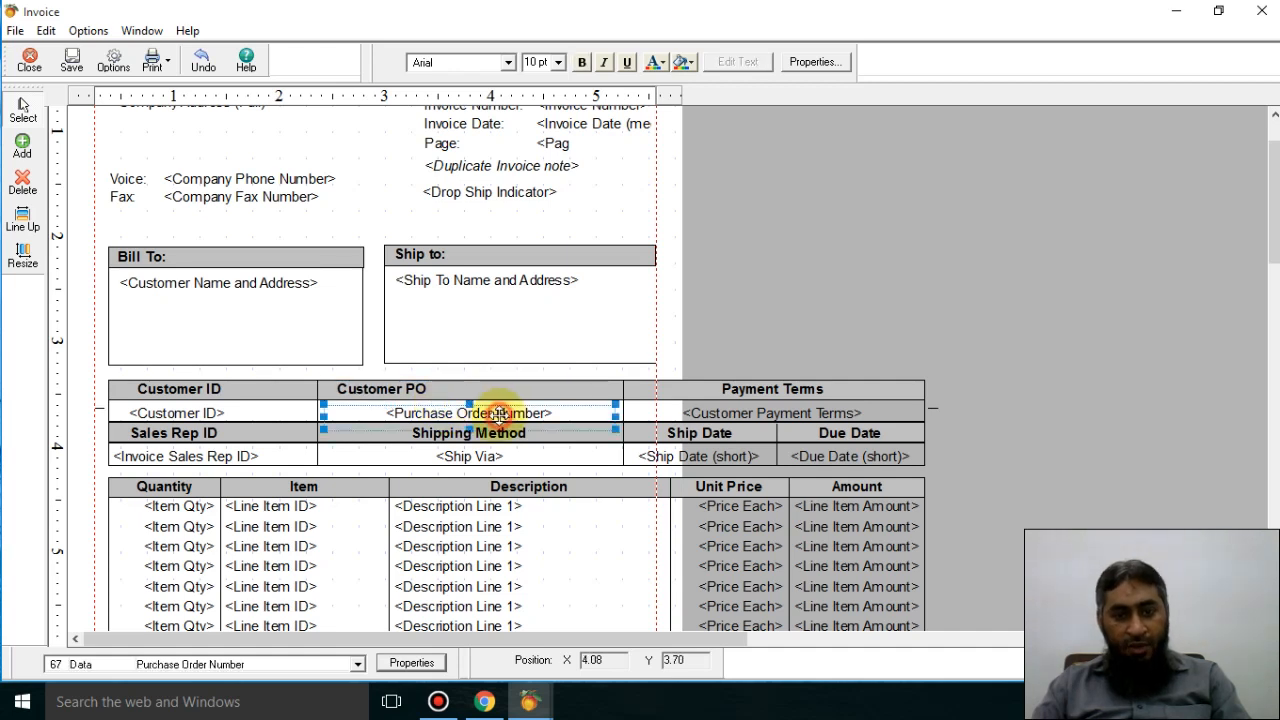
drag(615, 416, 483, 440)
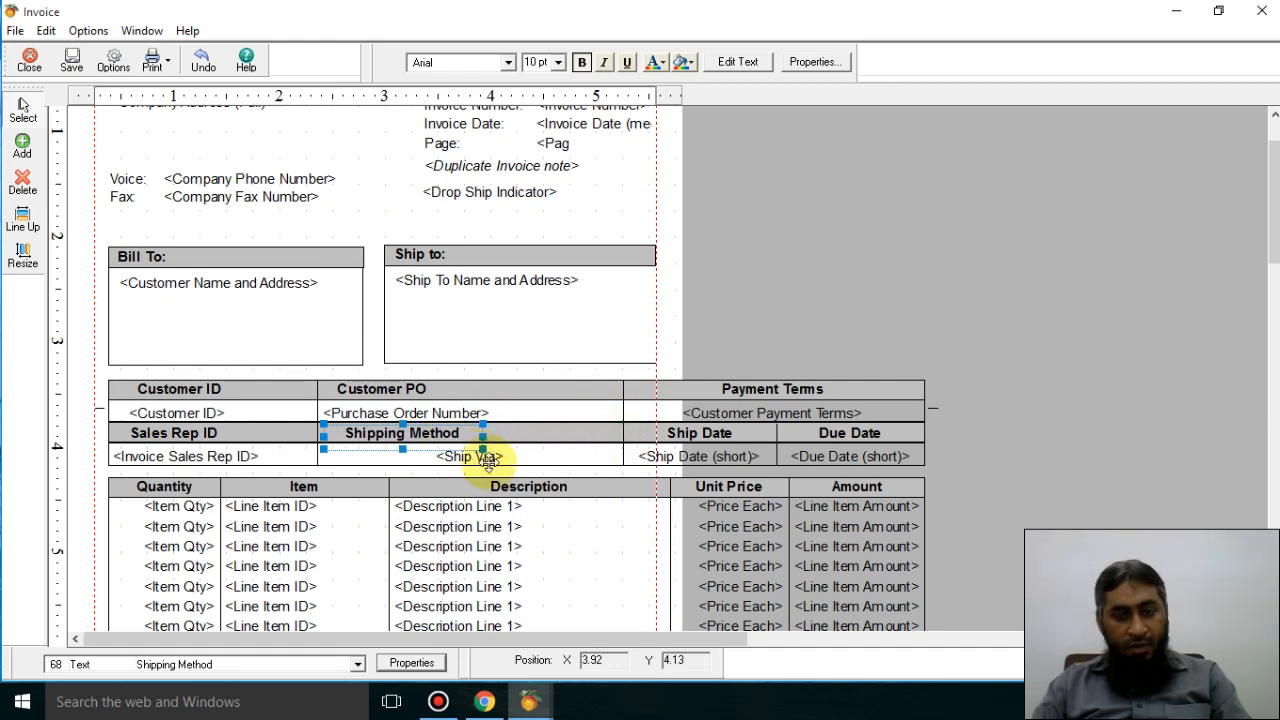
click(487, 458)
drag(614, 457, 455, 465)
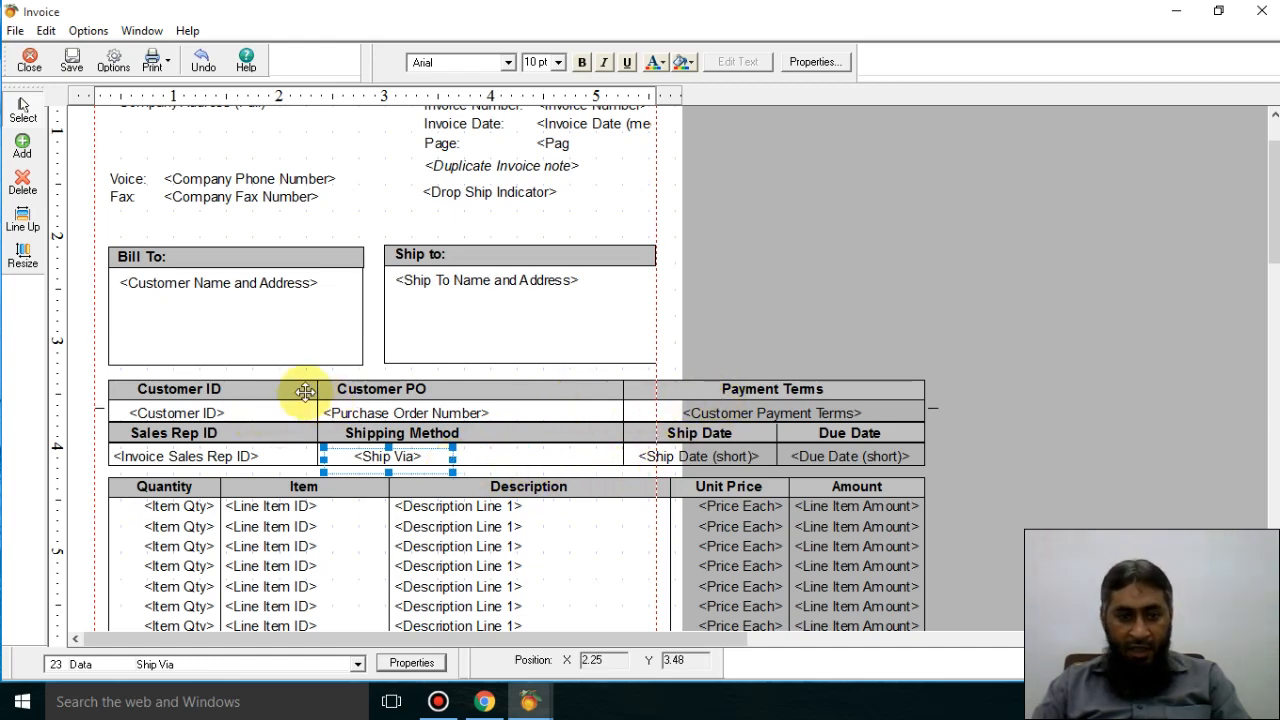
Step: Move the vertical divider after the Customer ID column left to the end of the Invoice Sales Rep ID field, about the 1.8-inch mark
drag(316, 390, 273, 392)
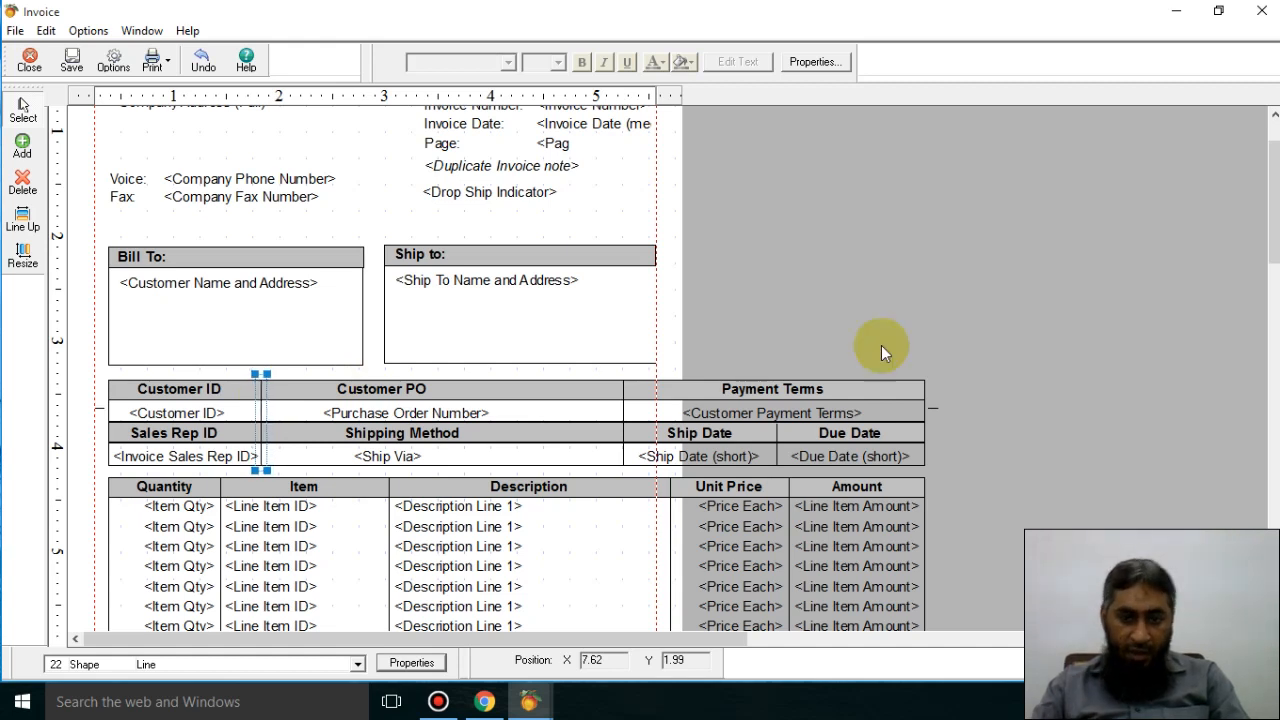
click(920, 458)
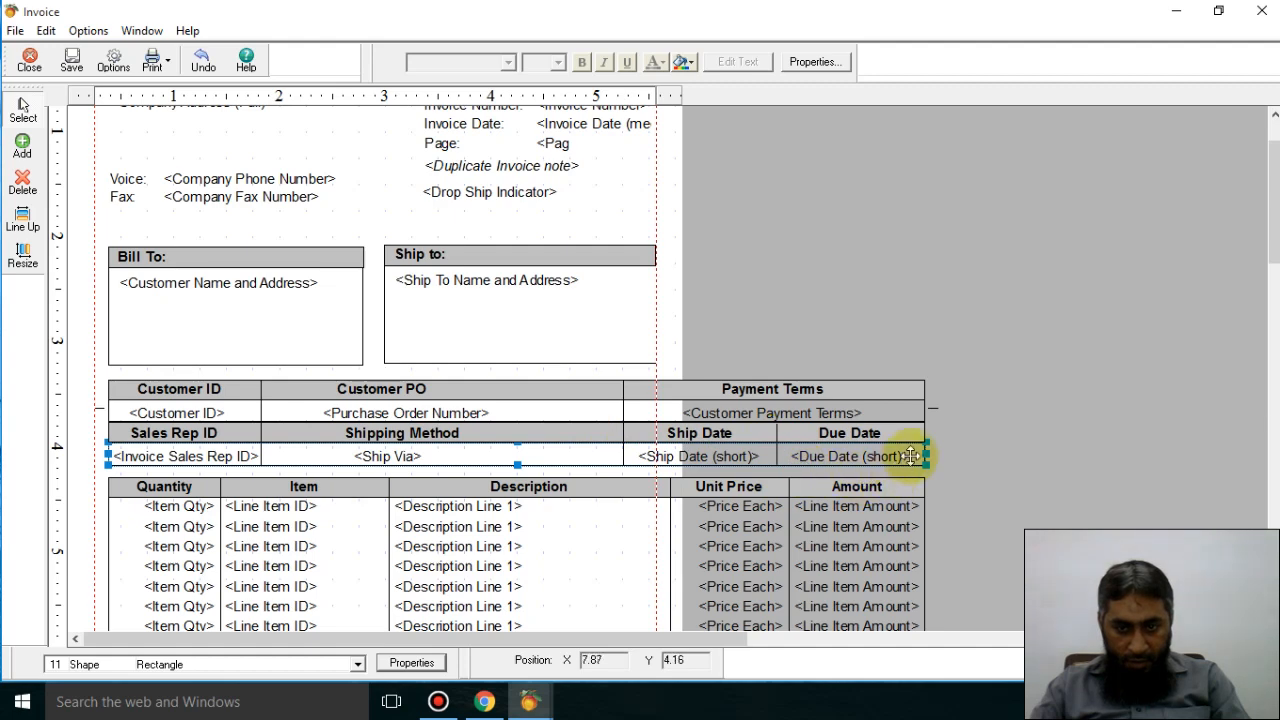
click(622, 413)
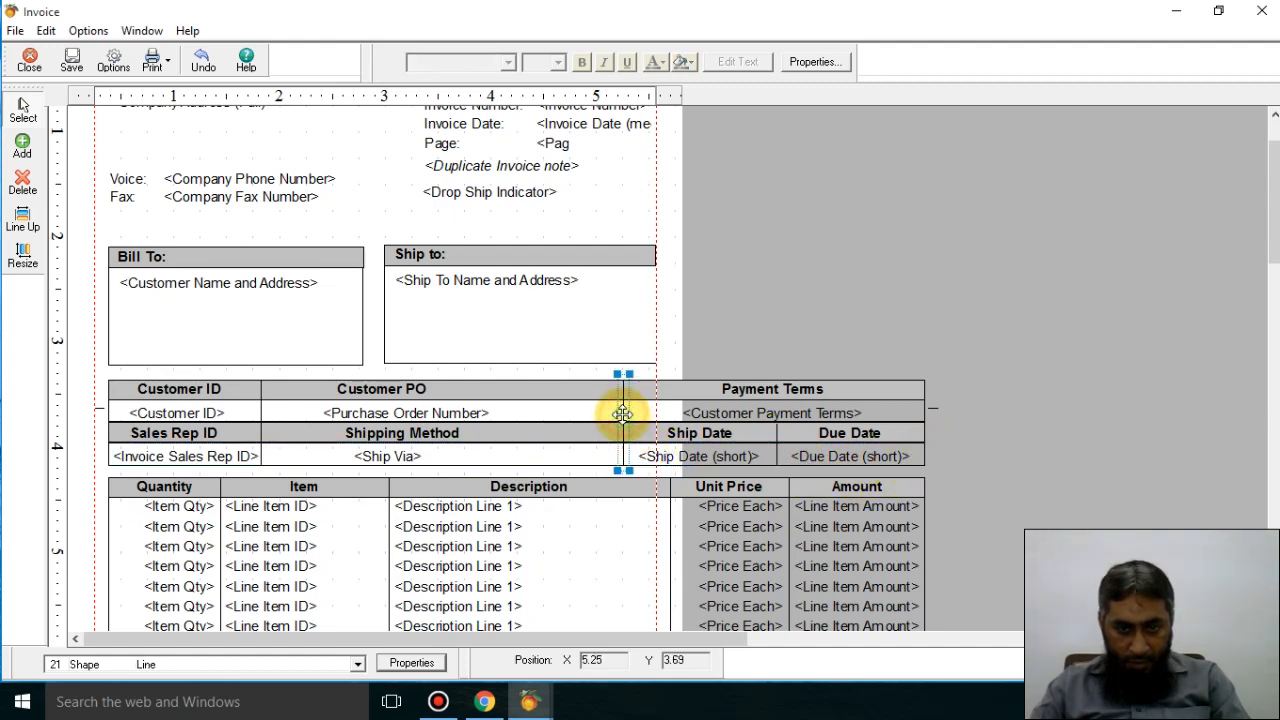
click(1056, 323)
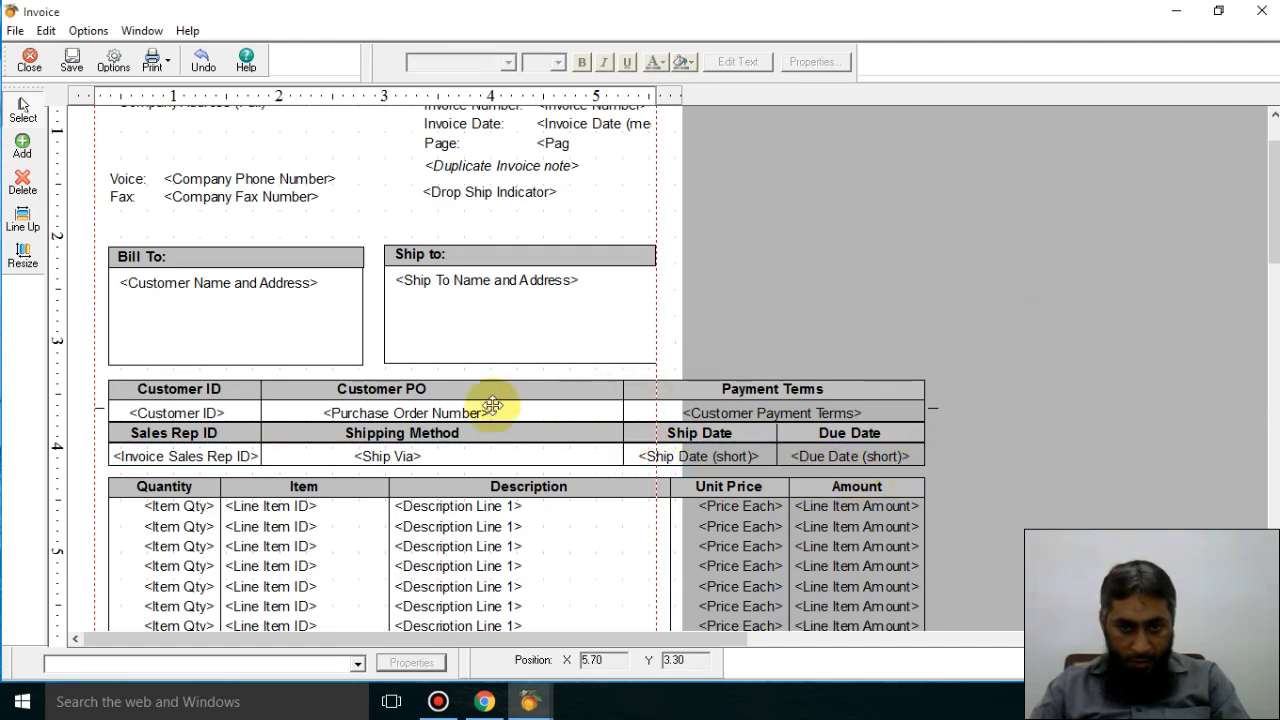
Step: Move the Customer PO, Purchase Order Number, Shipping Method and Ship Via items together left against the Customer ID column's divider, keeping their row alignment
click(408, 393)
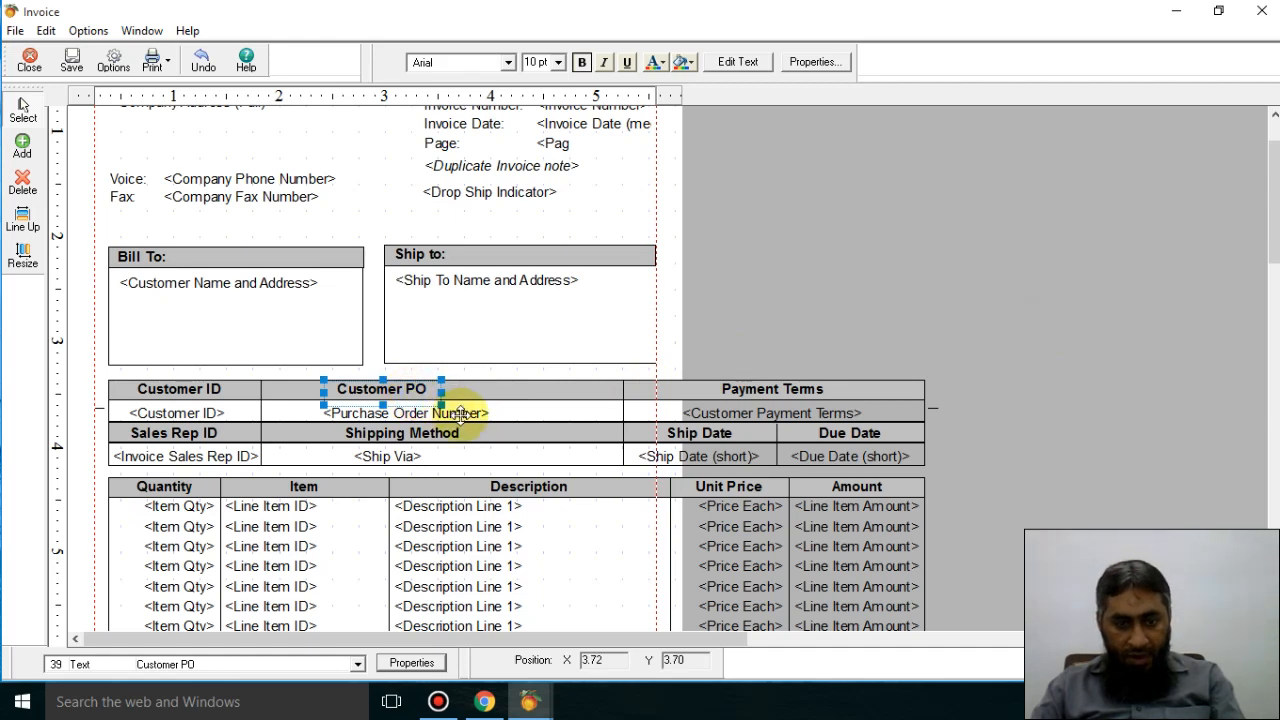
shift+click(470, 413)
shift+click(443, 435)
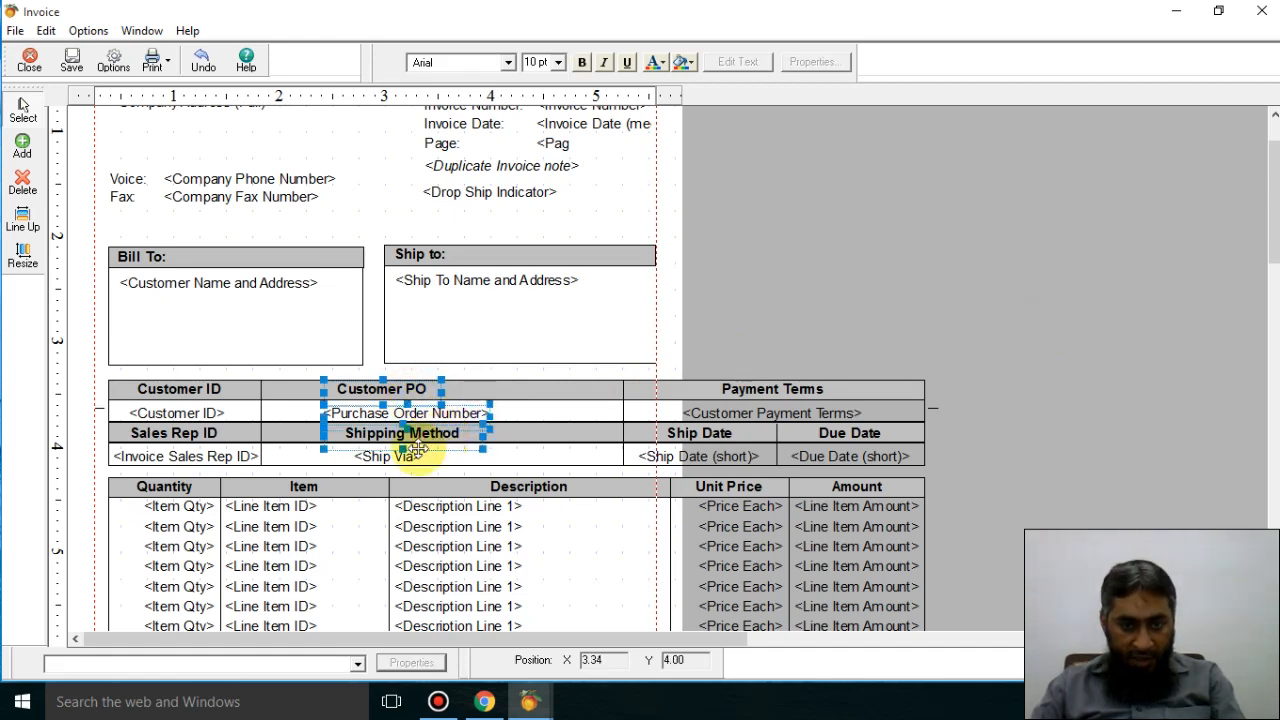
shift+click(413, 454)
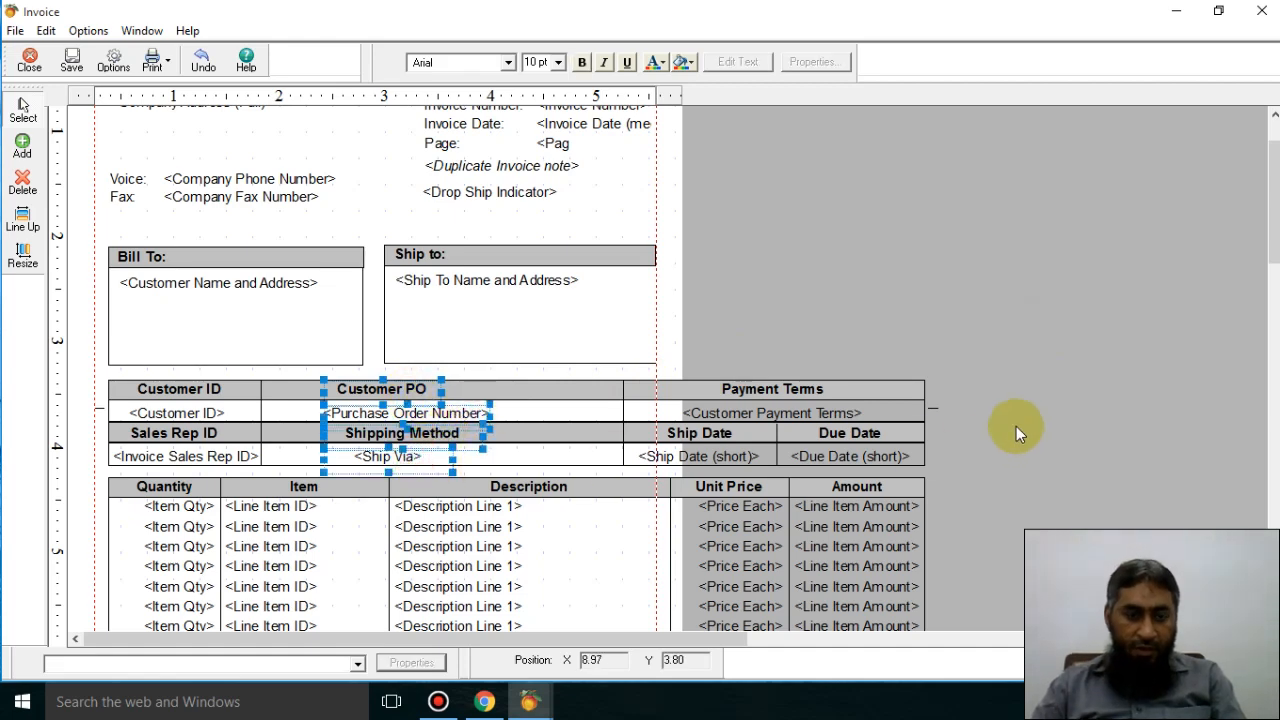
key(Left)
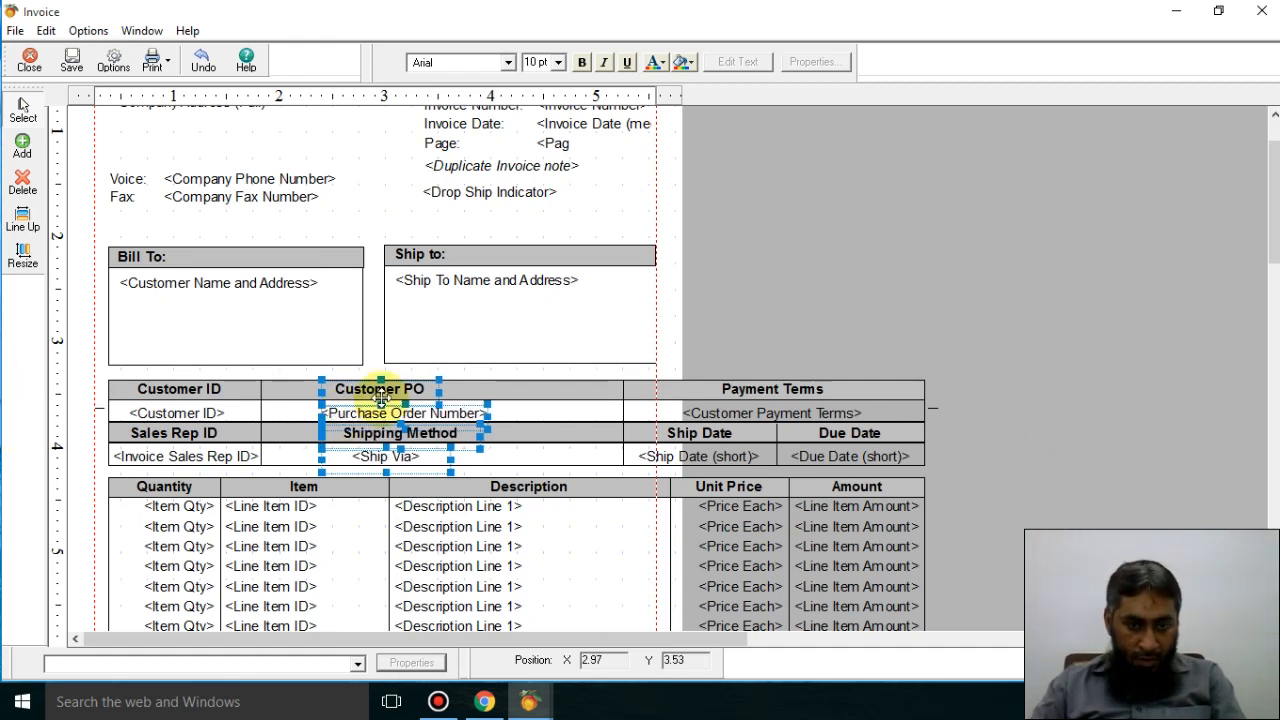
drag(381, 398, 341, 398)
drag(335, 395, 324, 390)
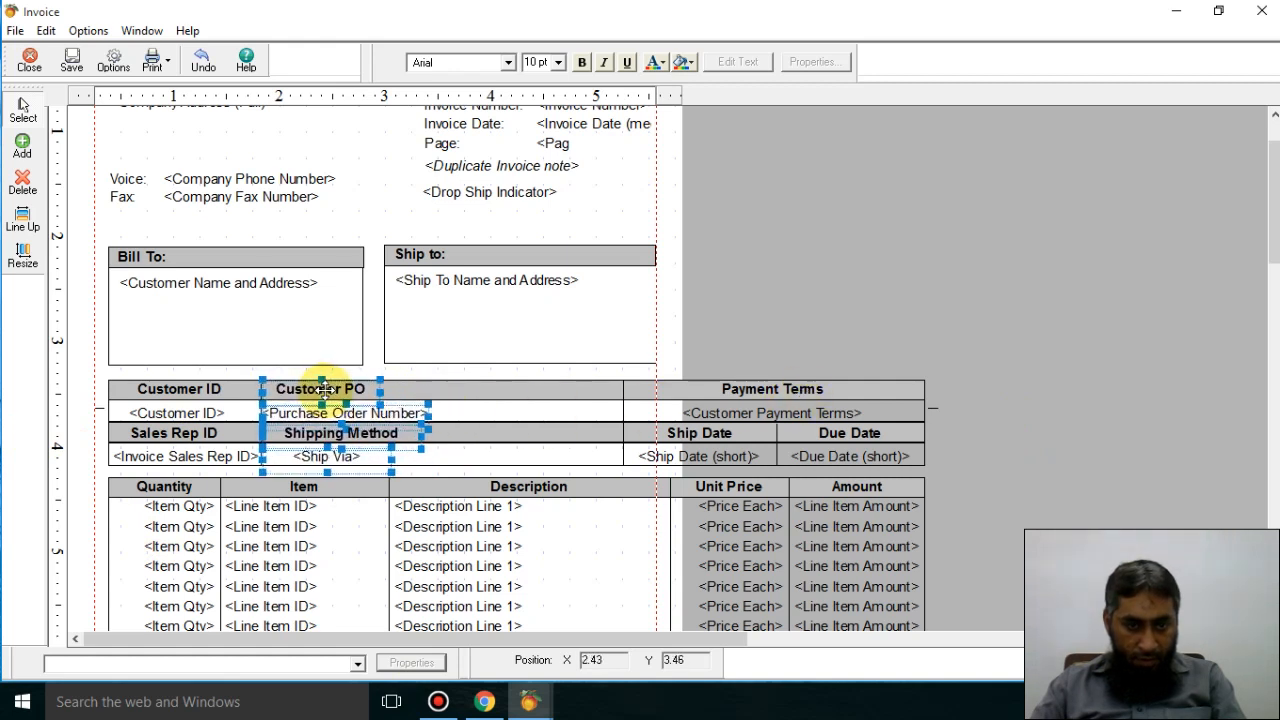
key(Up)
key(Up)
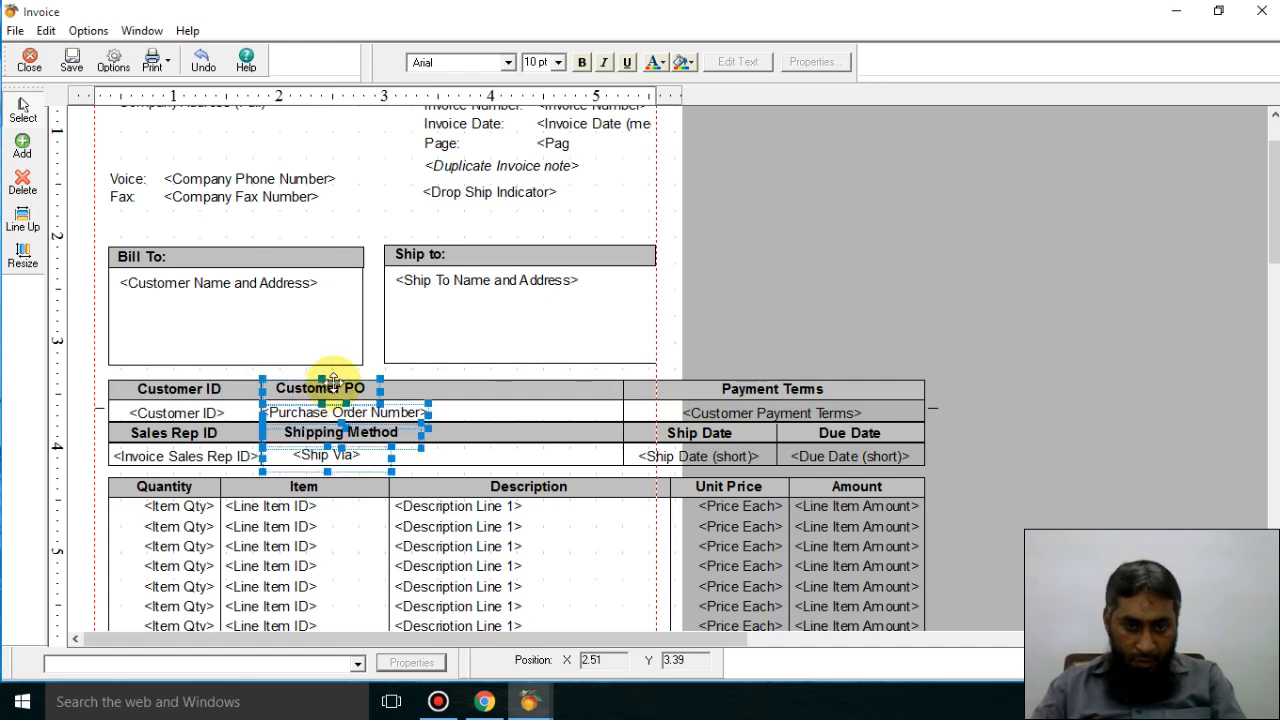
key(Down)
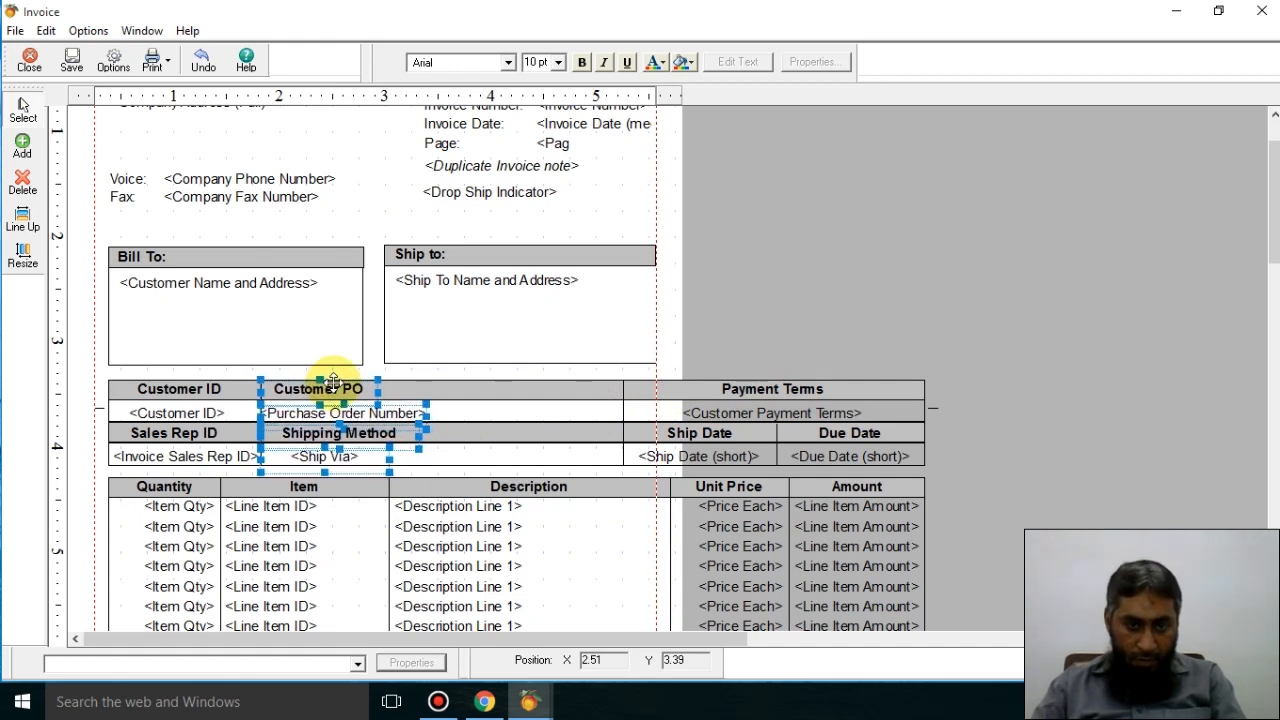
click(1143, 405)
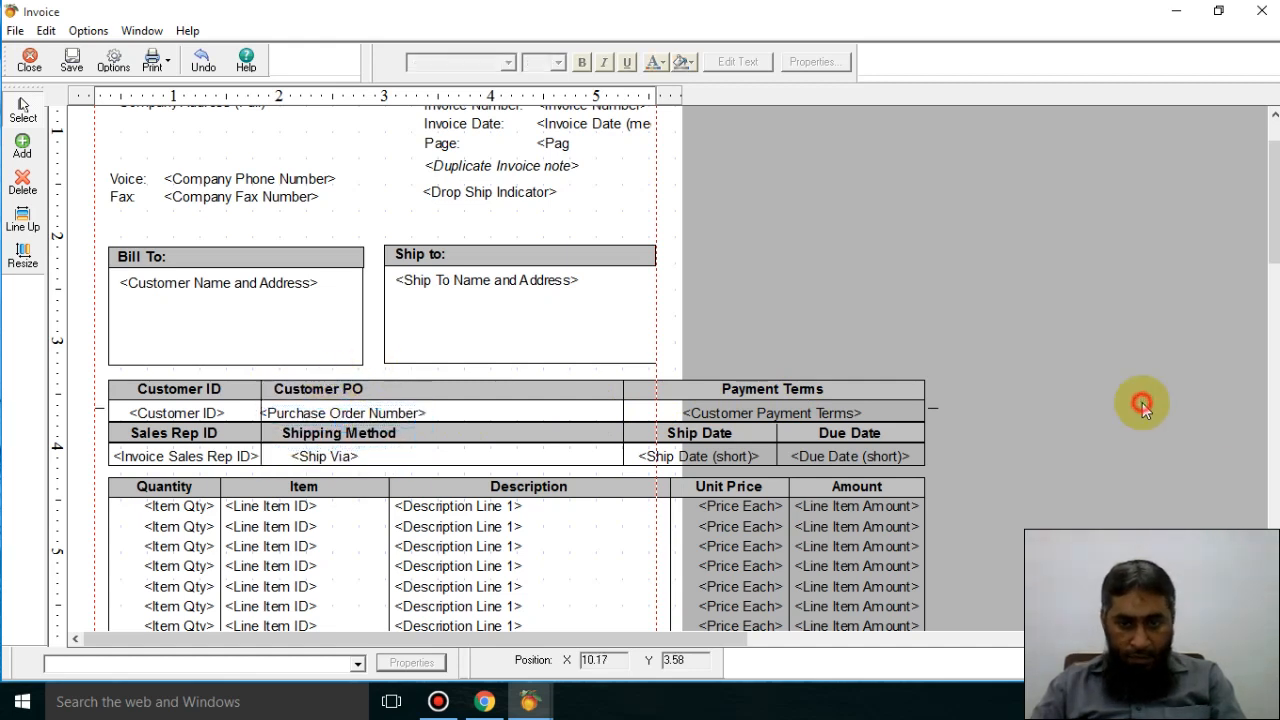
Step: Move the vertical divider before the Payment Terms column left to the end of the Purchase Order Number field, about the 3.4-inch mark
click(621, 414)
drag(621, 414, 430, 418)
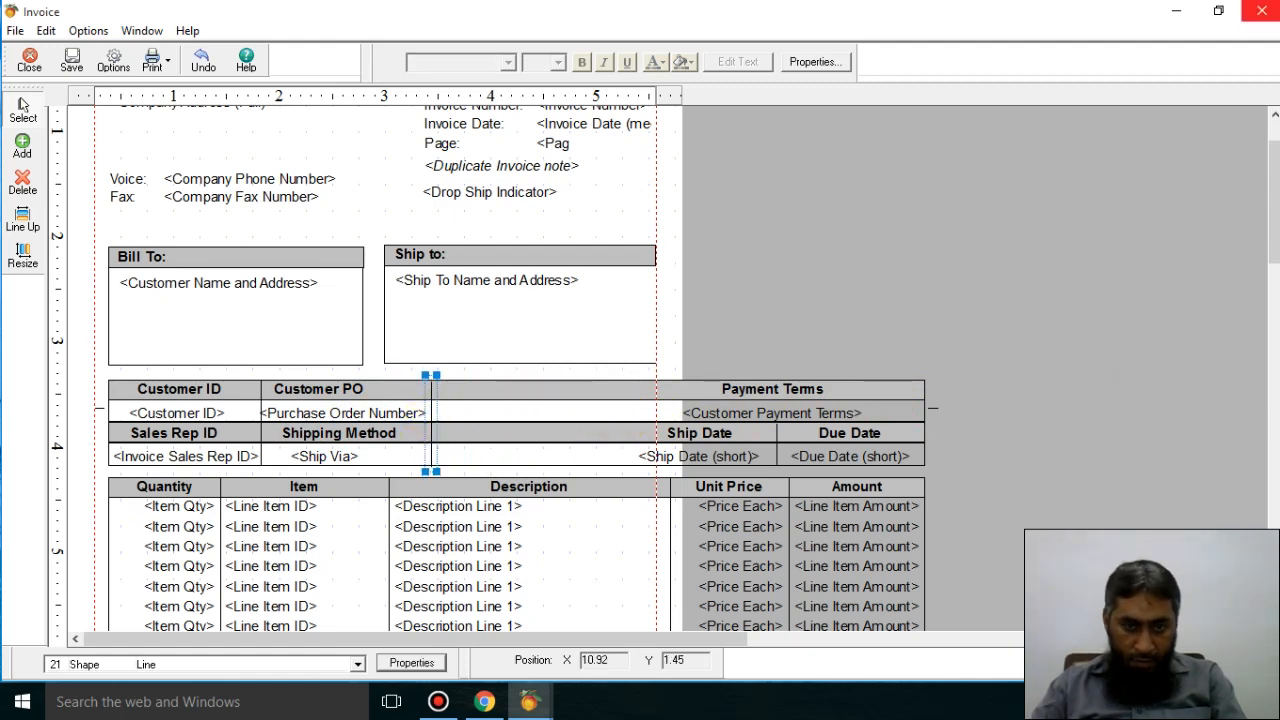
click(1103, 423)
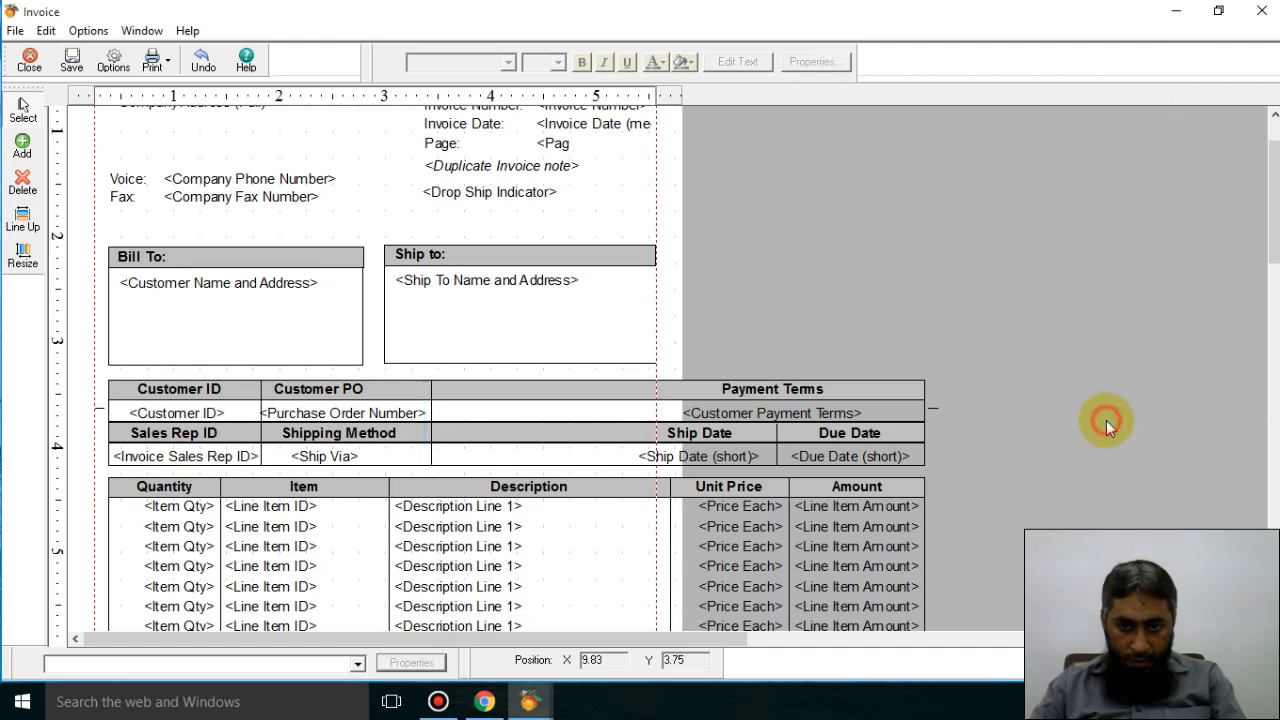
drag(973, 365, 600, 486)
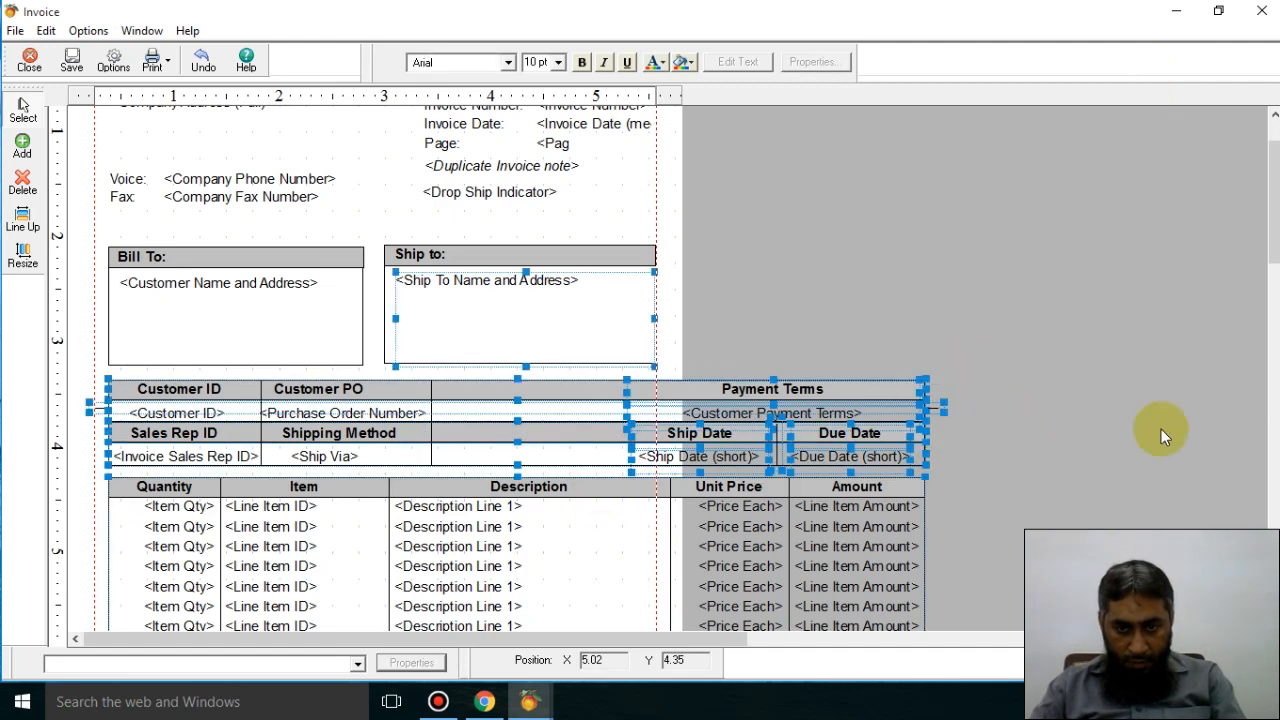
click(1163, 431)
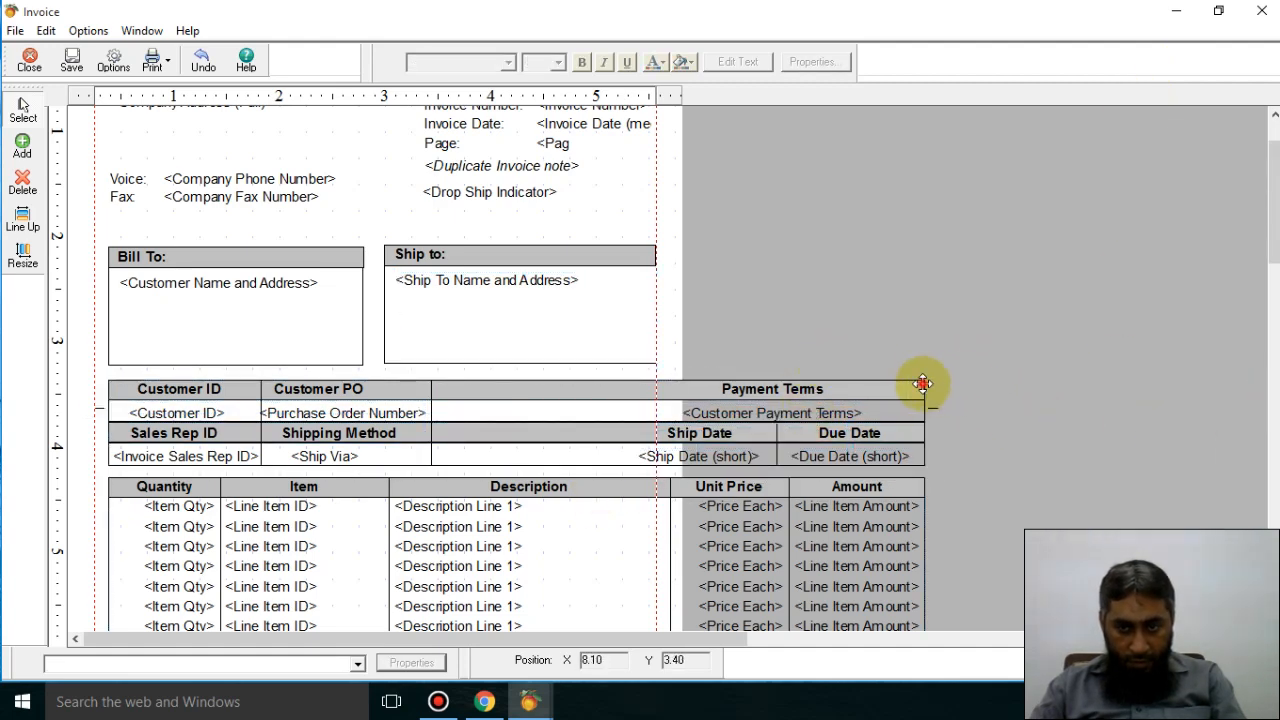
Step: Shorten the box around the Customer ID heading row and the box around its field row to the page's right margin, about 5.6 inches
click(922, 384)
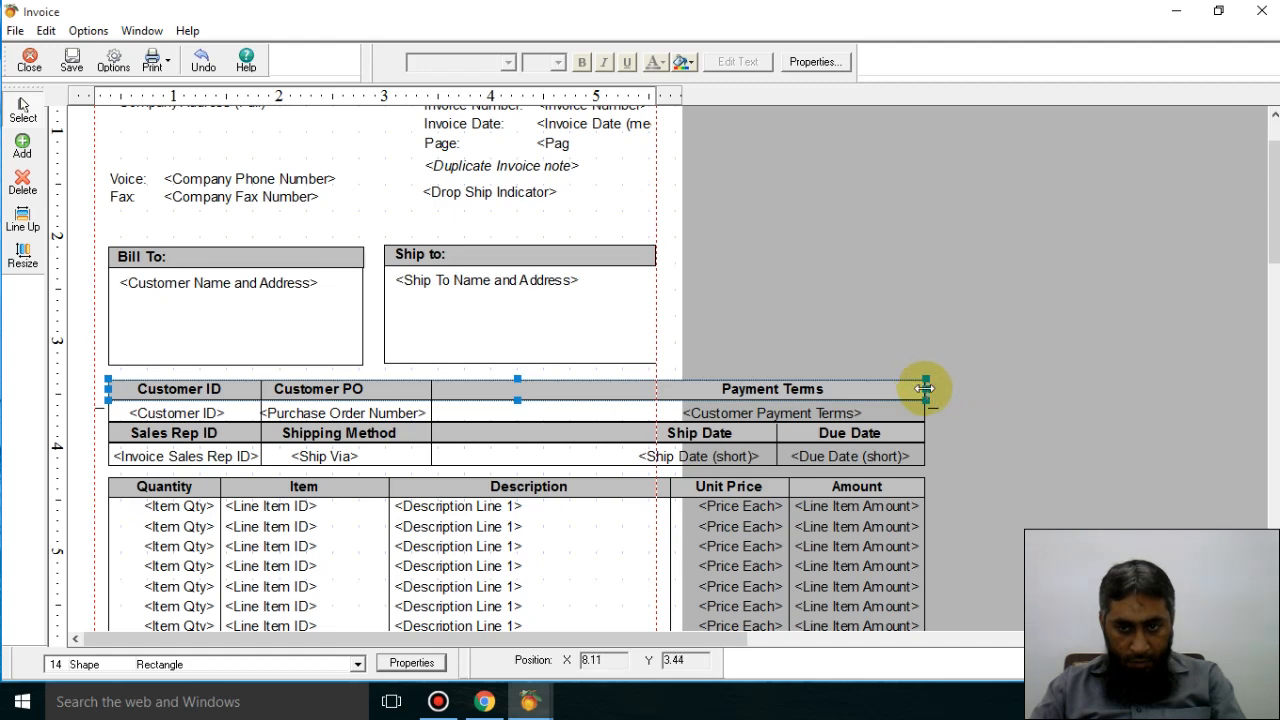
drag(925, 389, 707, 393)
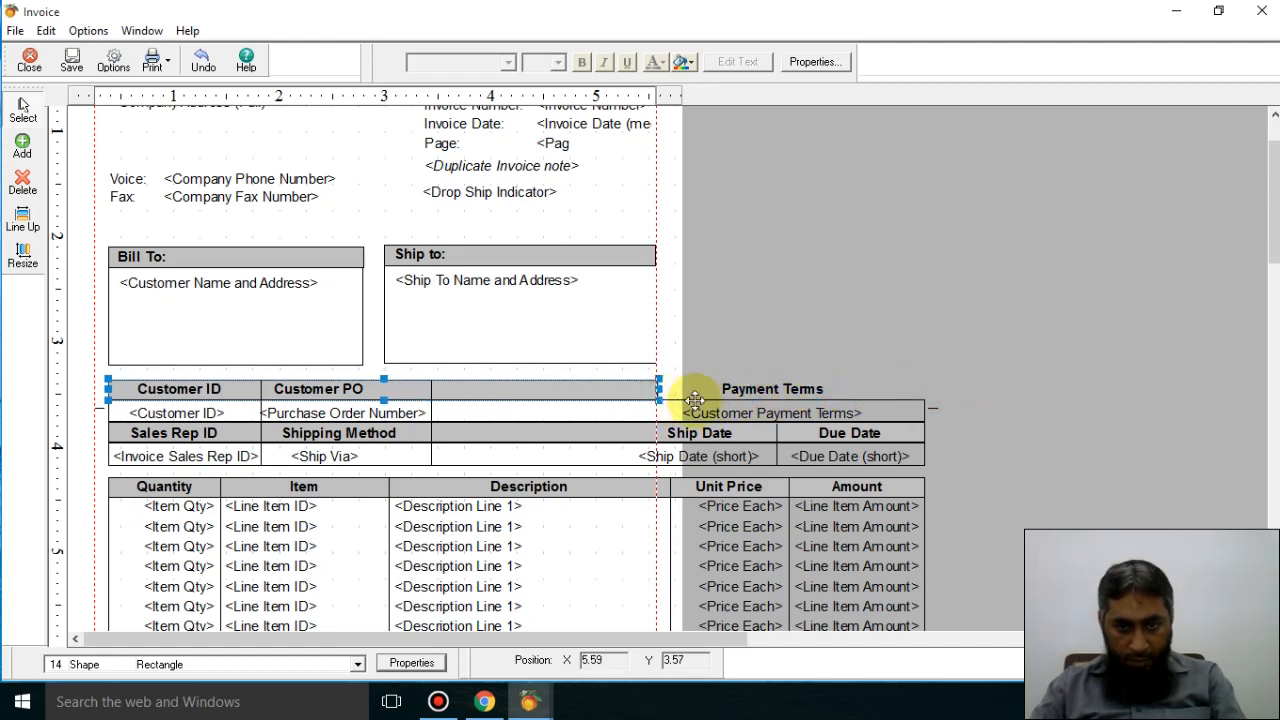
click(925, 413)
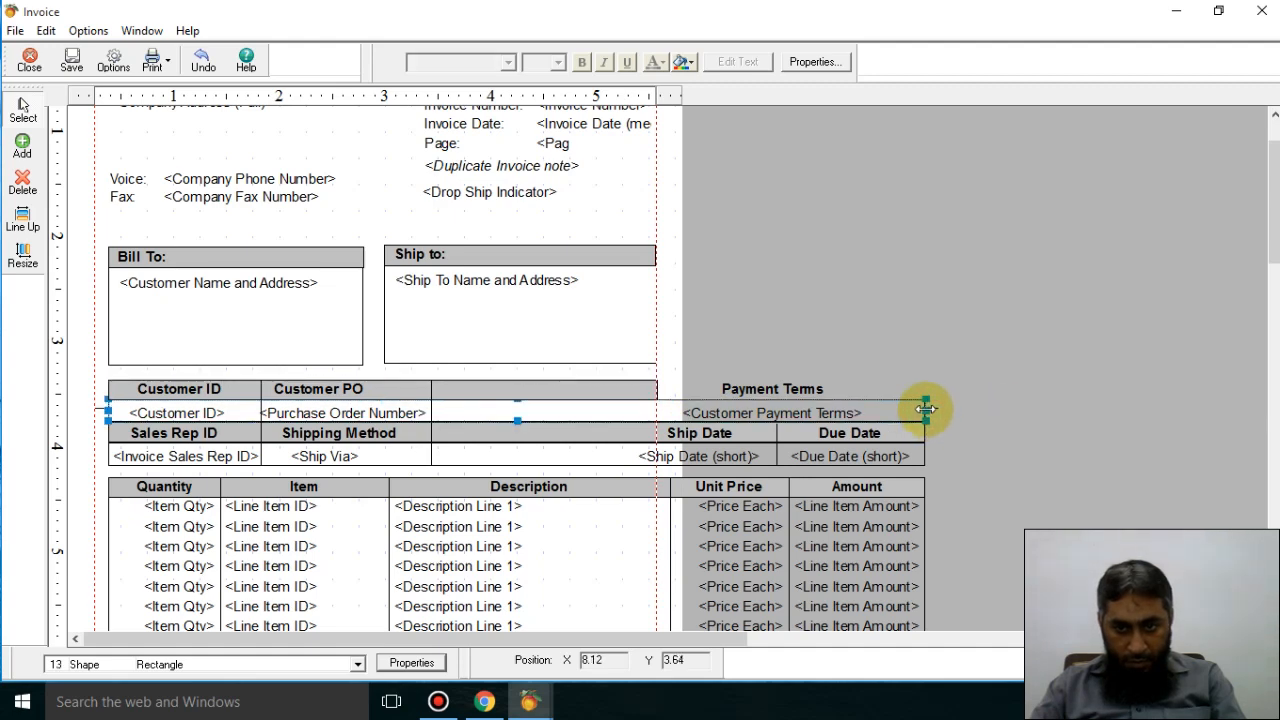
drag(925, 408, 667, 404)
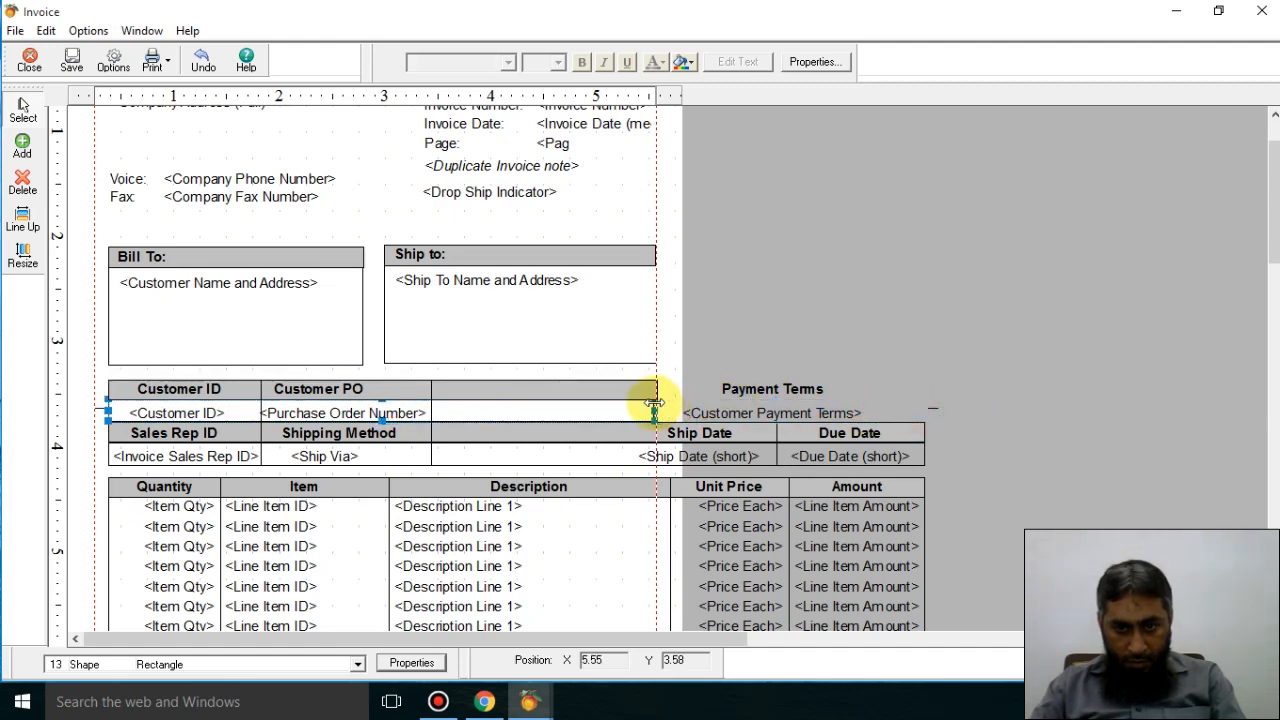
Step: Shorten the box around the Sales Rep ID heading row and the box around its field row to the page's right margin, about 5.6 inches
click(887, 428)
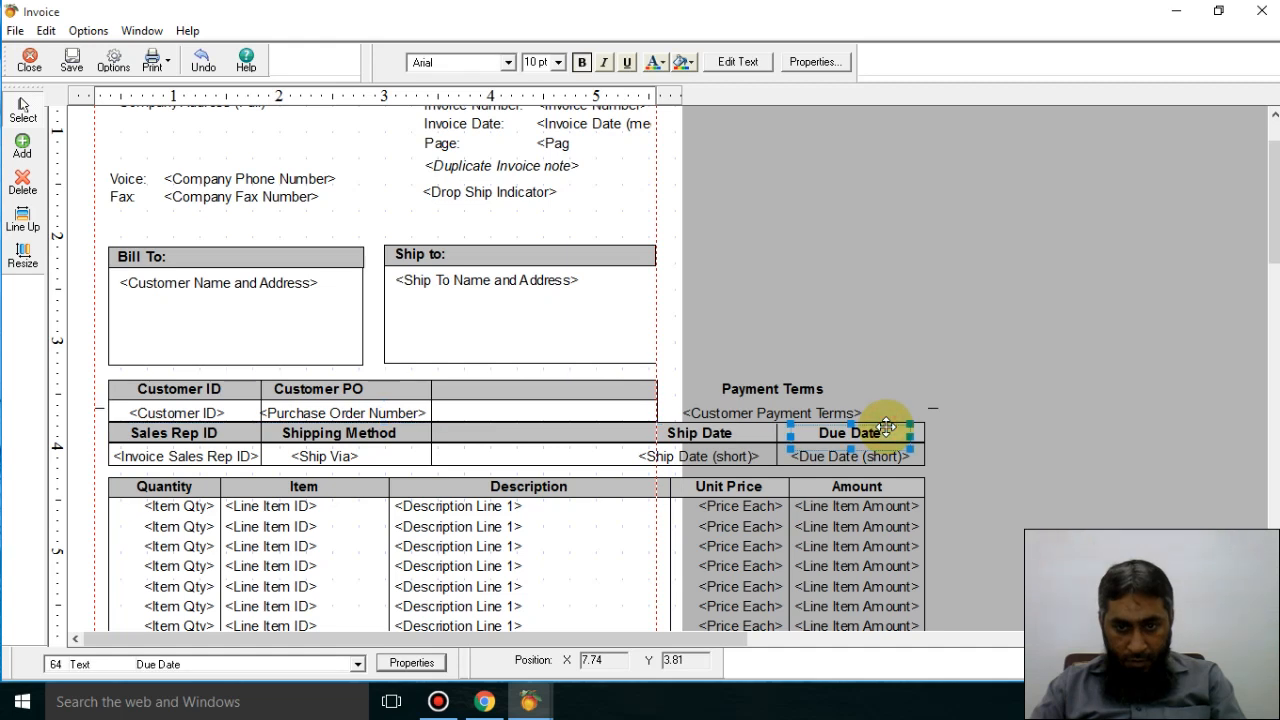
click(922, 436)
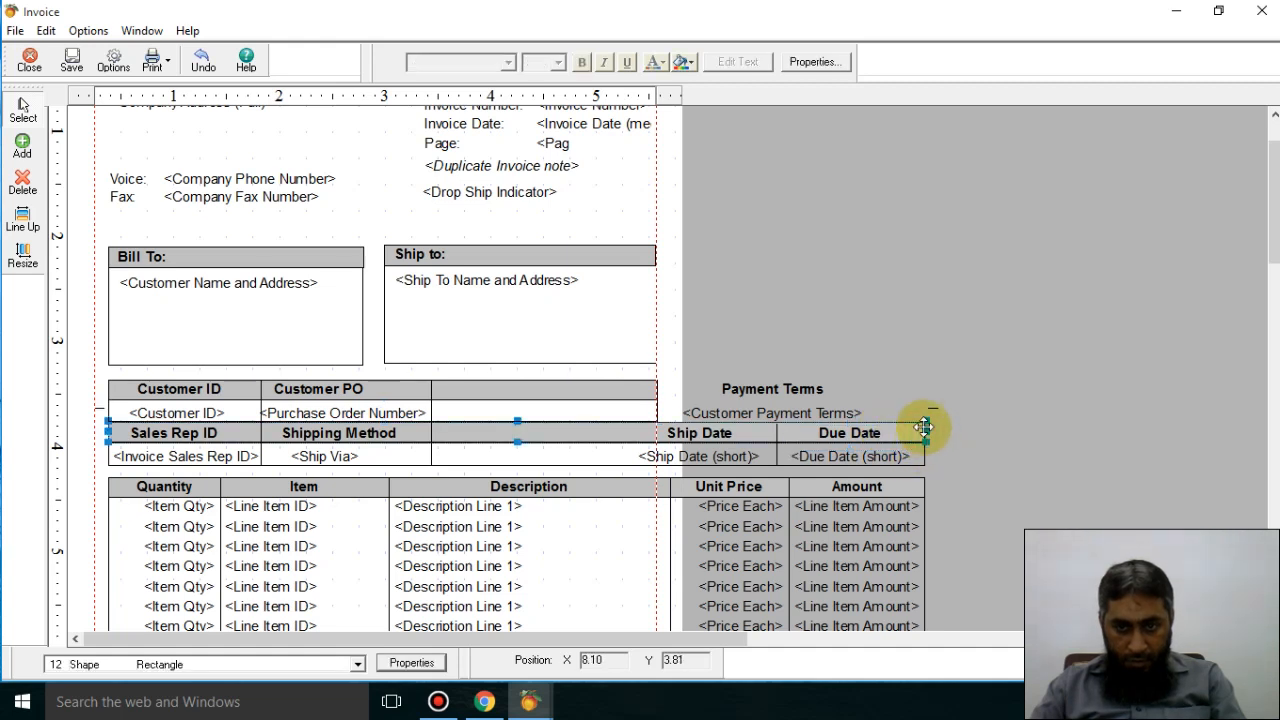
drag(922, 430, 688, 432)
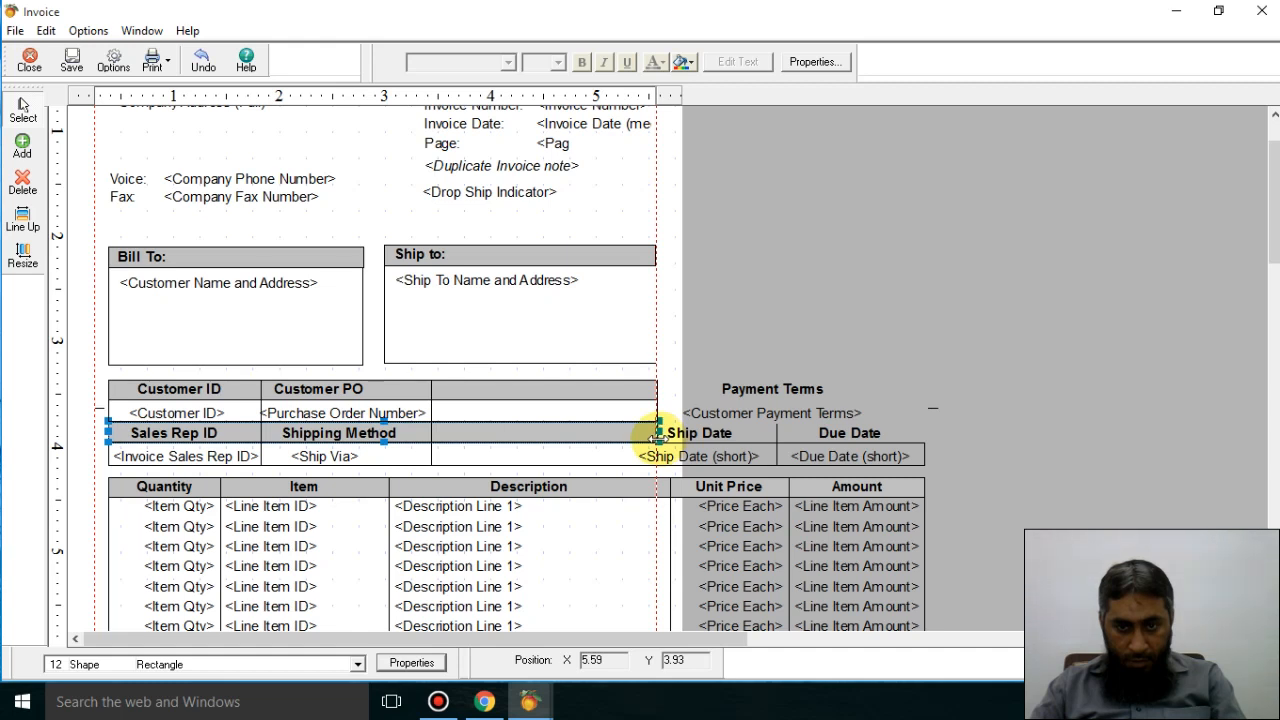
click(903, 451)
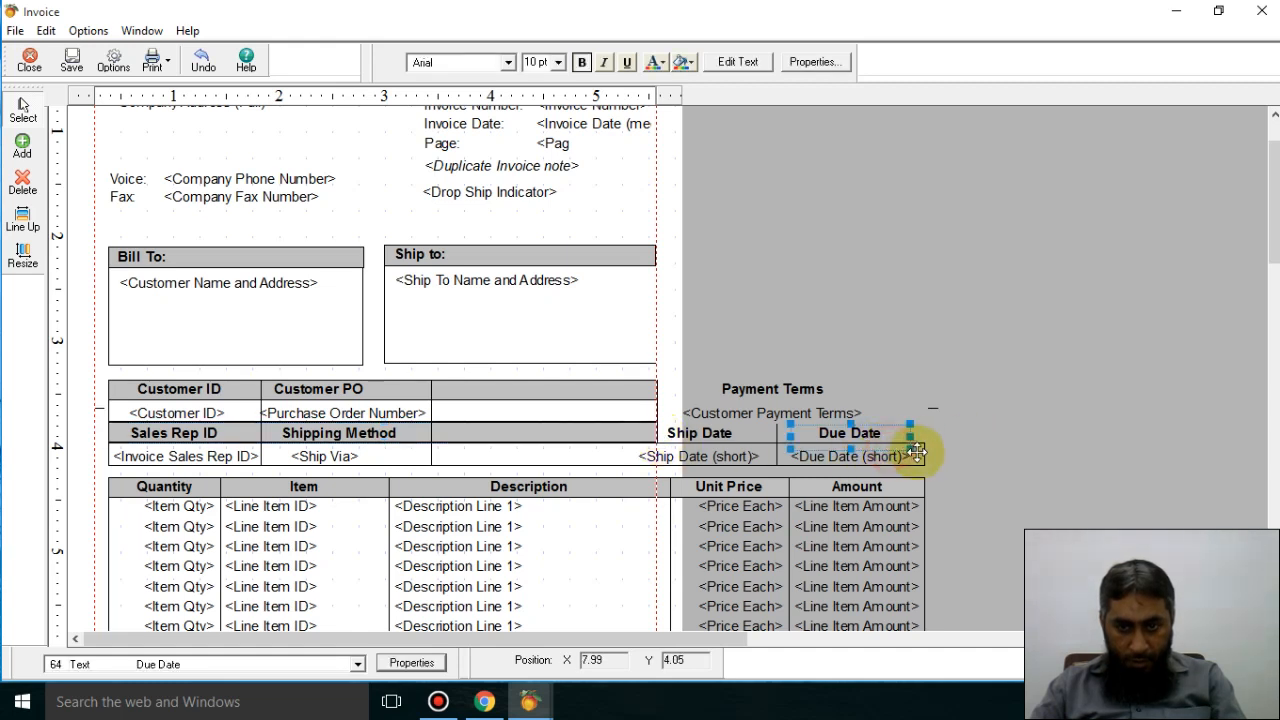
click(921, 457)
drag(922, 455, 706, 456)
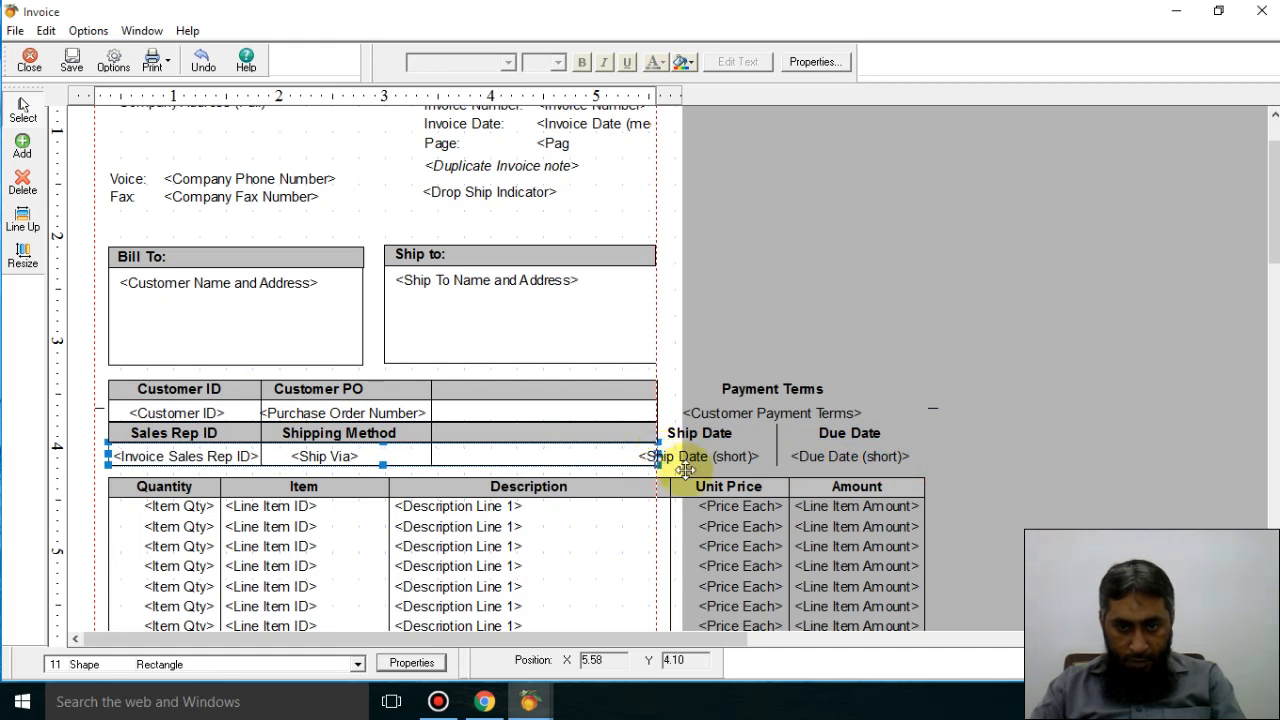
click(1038, 460)
Step: Narrow the Ship Date heading, and move it together with the Ship Date field left to just after the Shipping Method column's divider
click(691, 441)
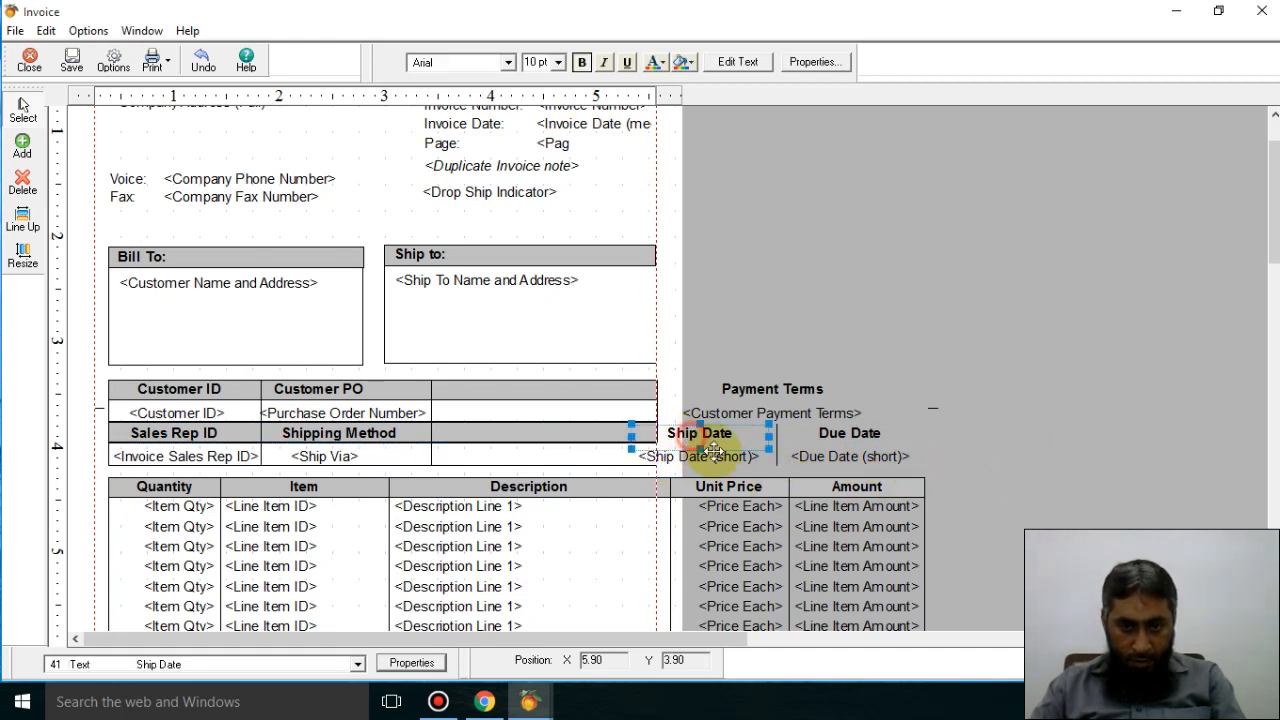
drag(768, 434, 708, 430)
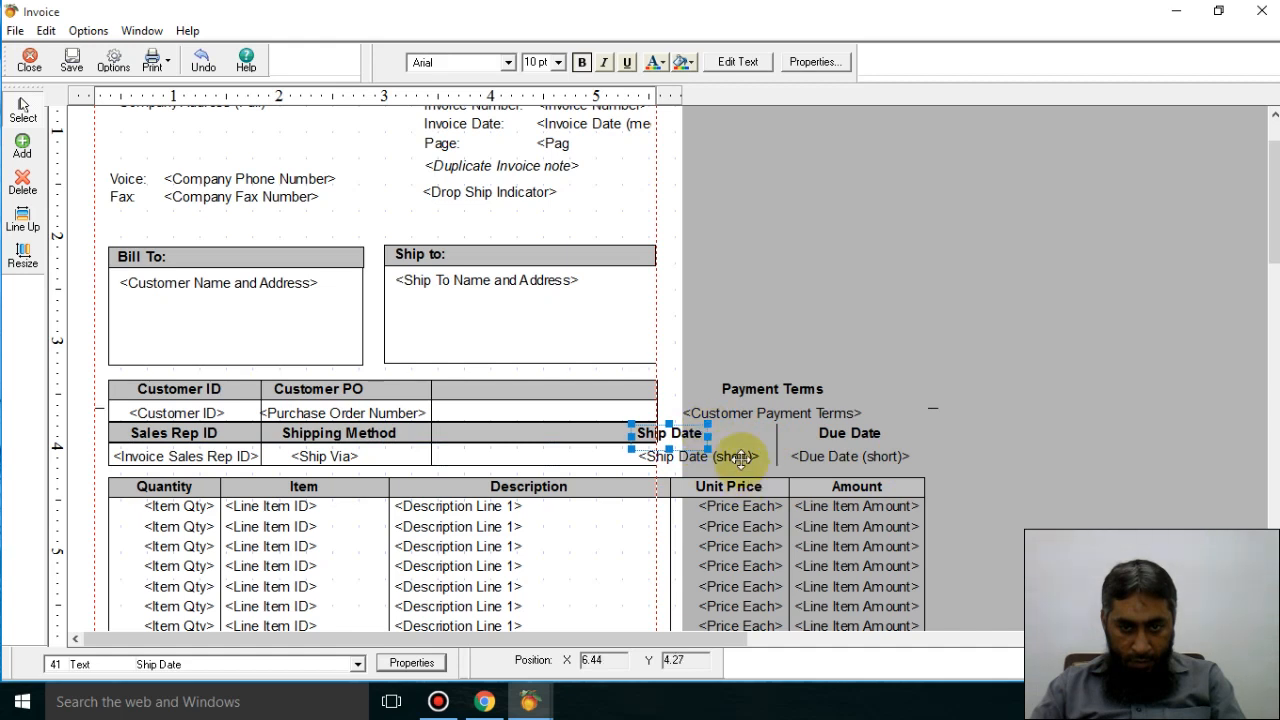
click(730, 455)
shift+click(650, 437)
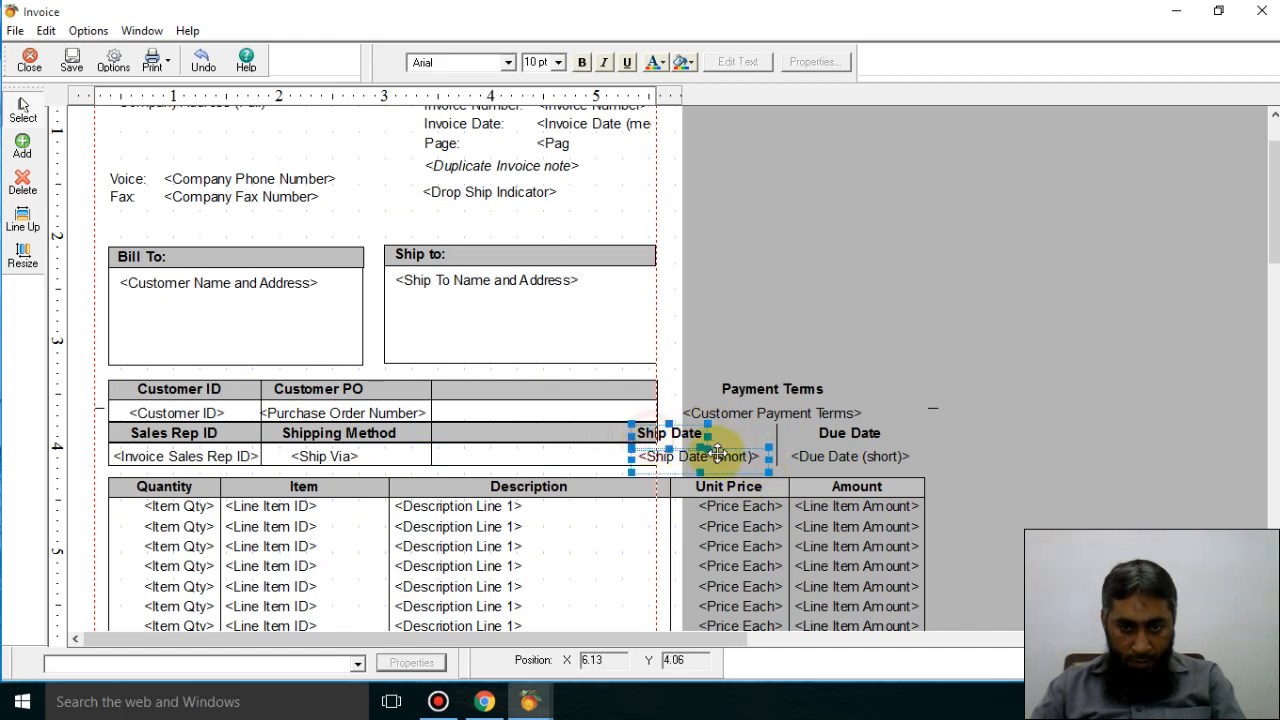
drag(728, 457, 512, 458)
click(974, 385)
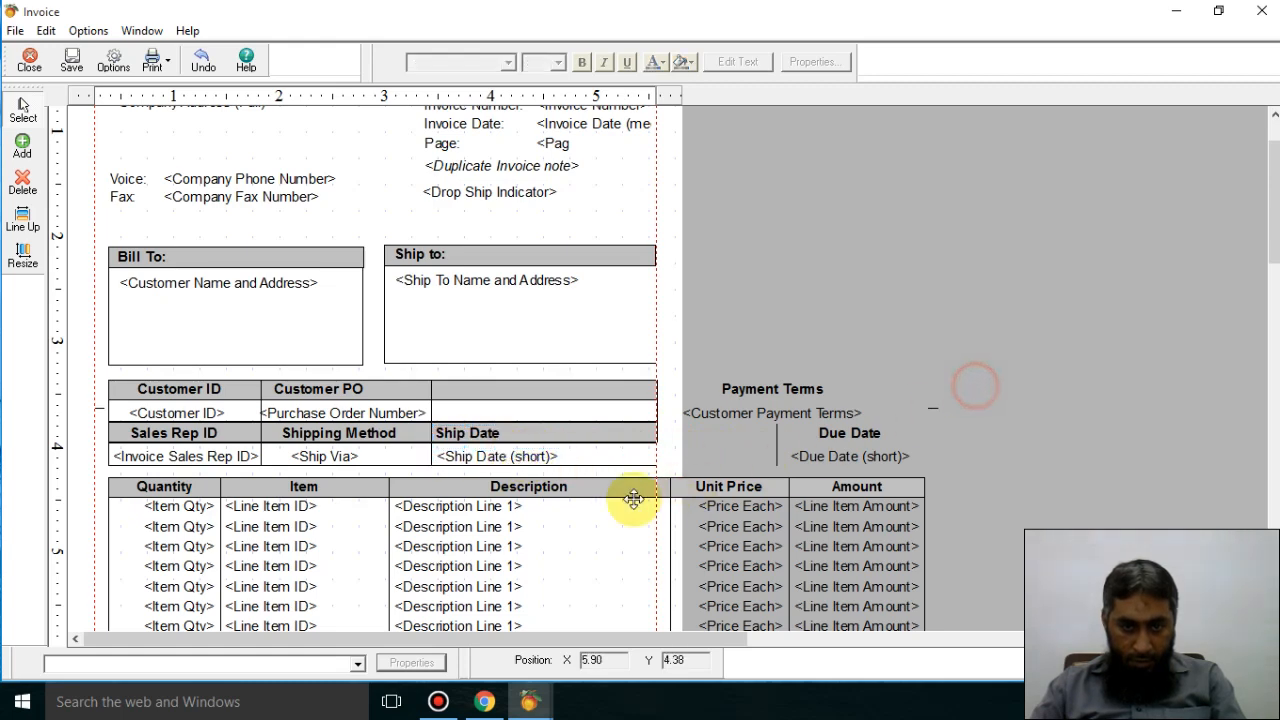
Step: Set the Ship Date field's data font size to 8 pt
click(523, 456)
double_click(523, 456)
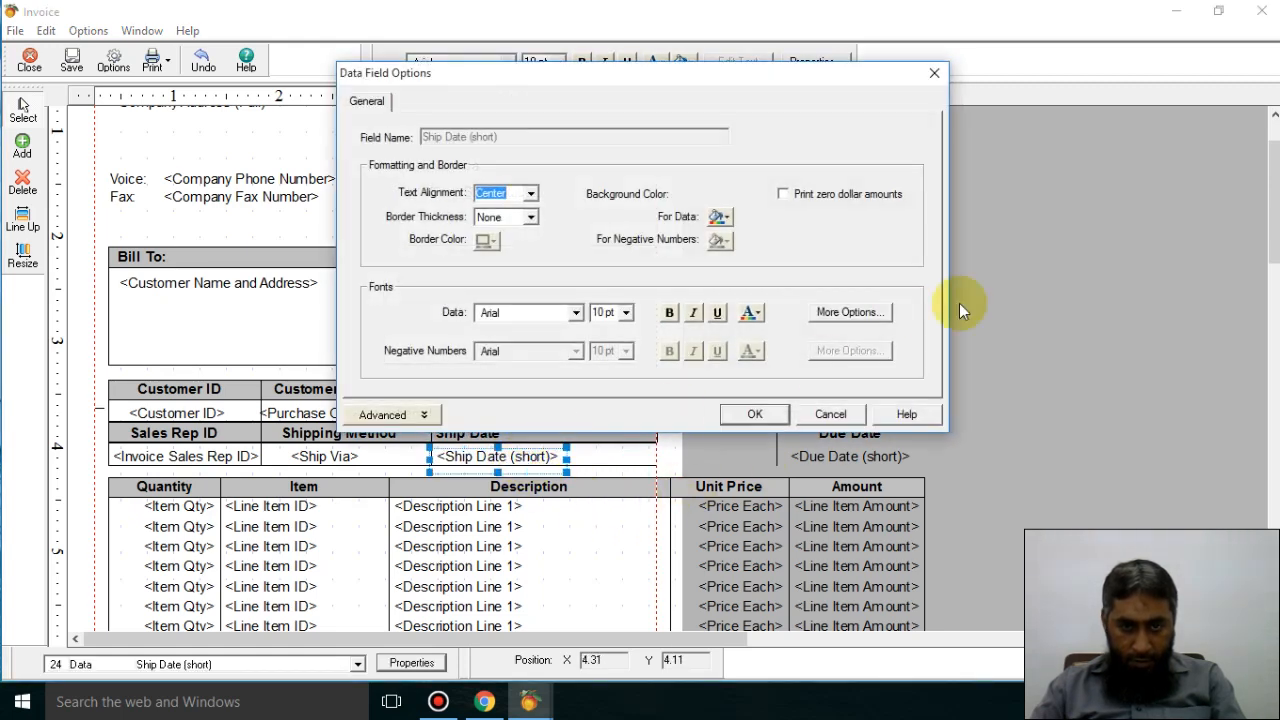
click(626, 313)
drag(628, 356, 629, 345)
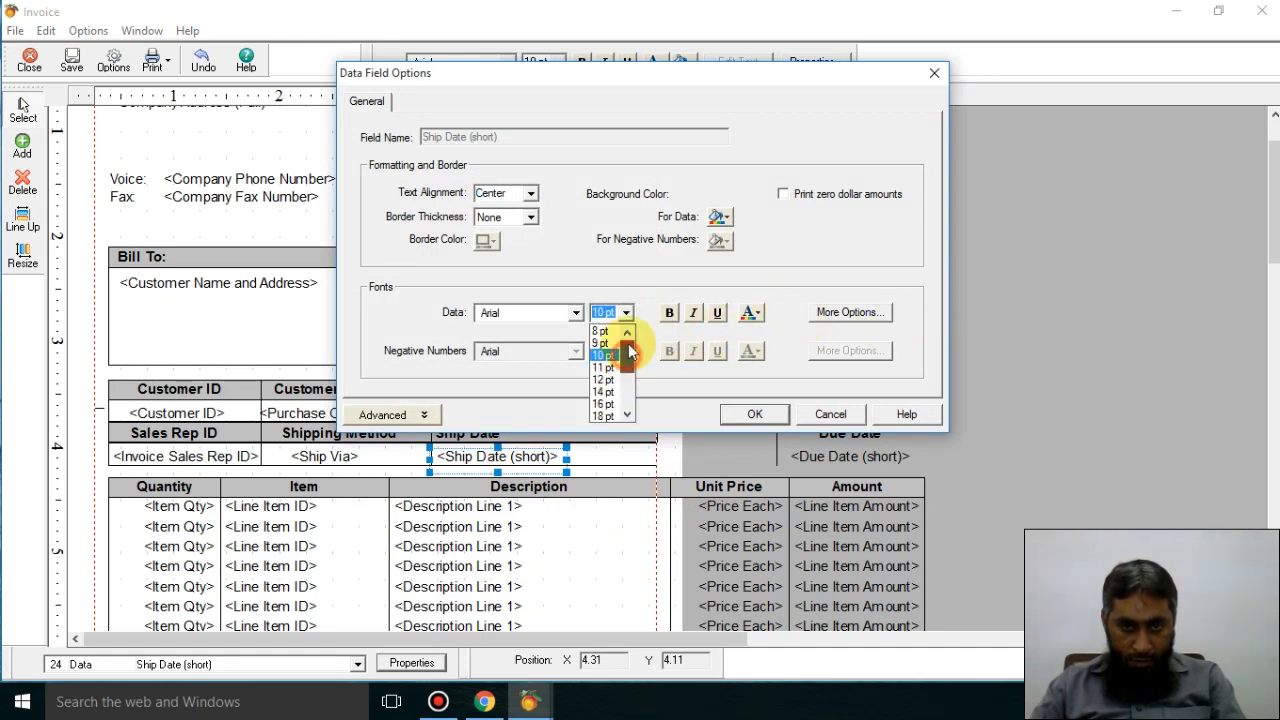
click(604, 330)
click(754, 413)
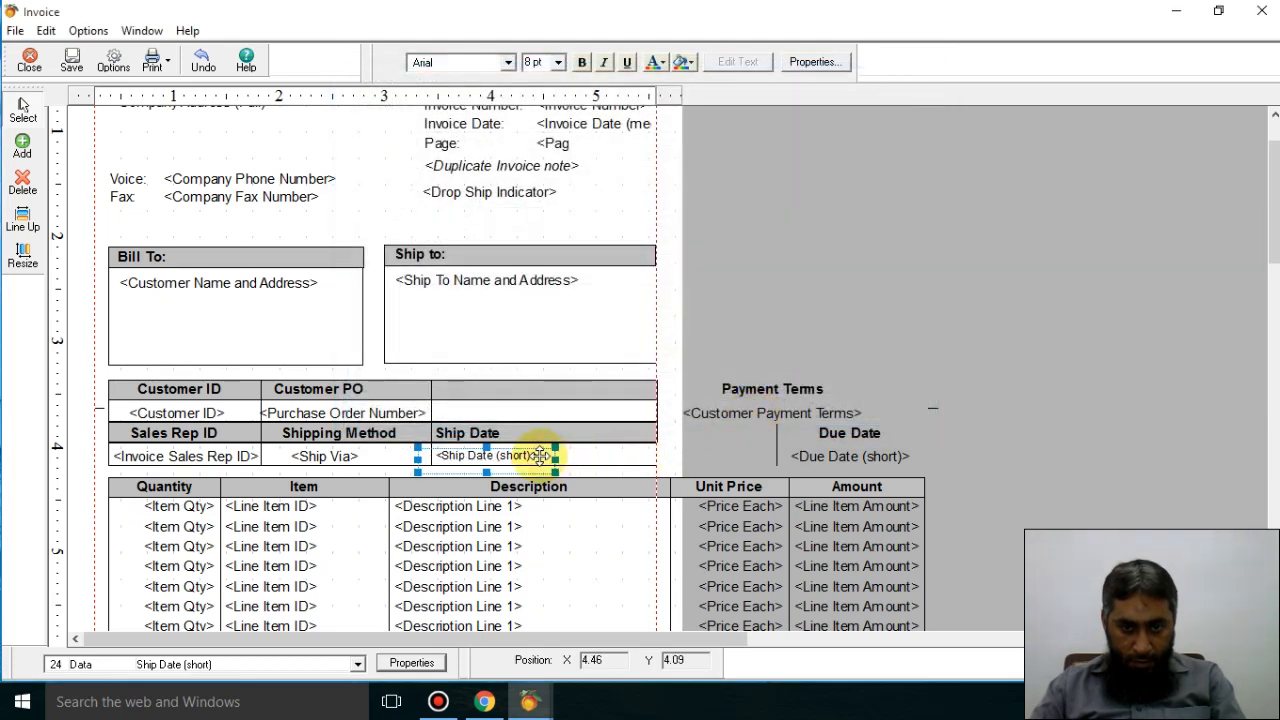
Step: Move the short vertical divider before Due Date left to the end of the Ship Date field, about the 4.5-inch mark
click(1060, 430)
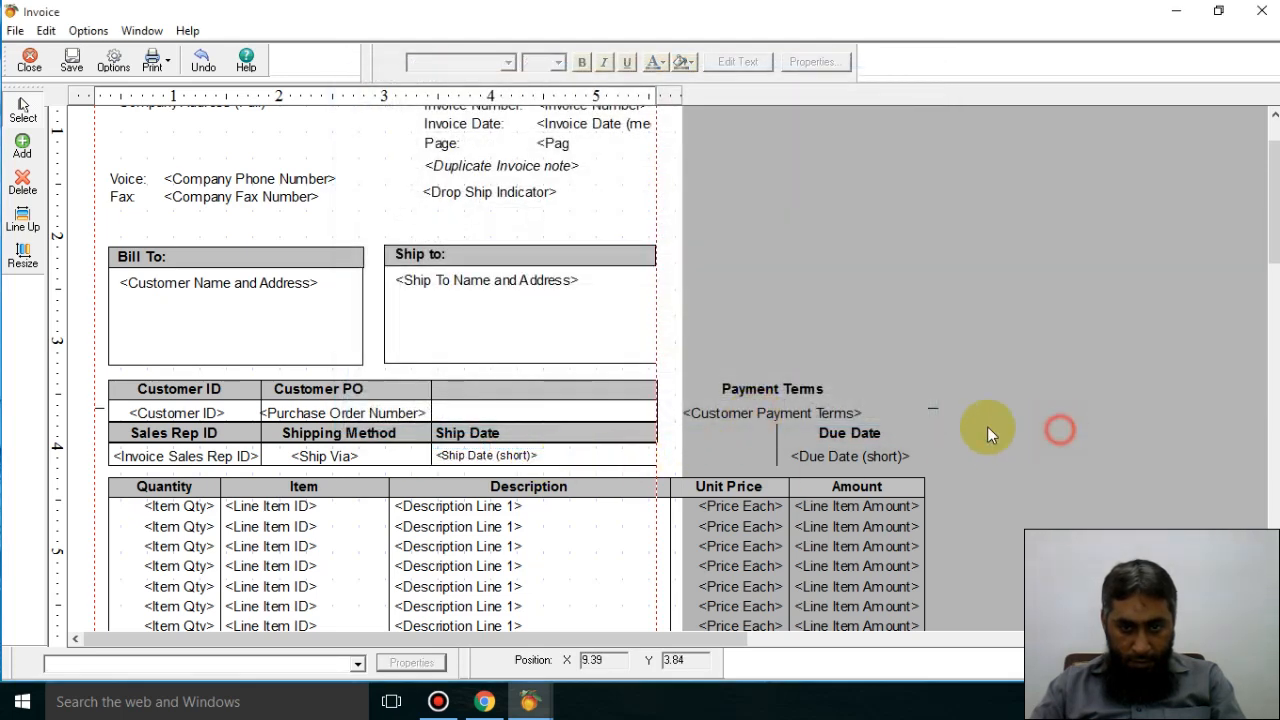
click(778, 445)
drag(777, 443, 565, 443)
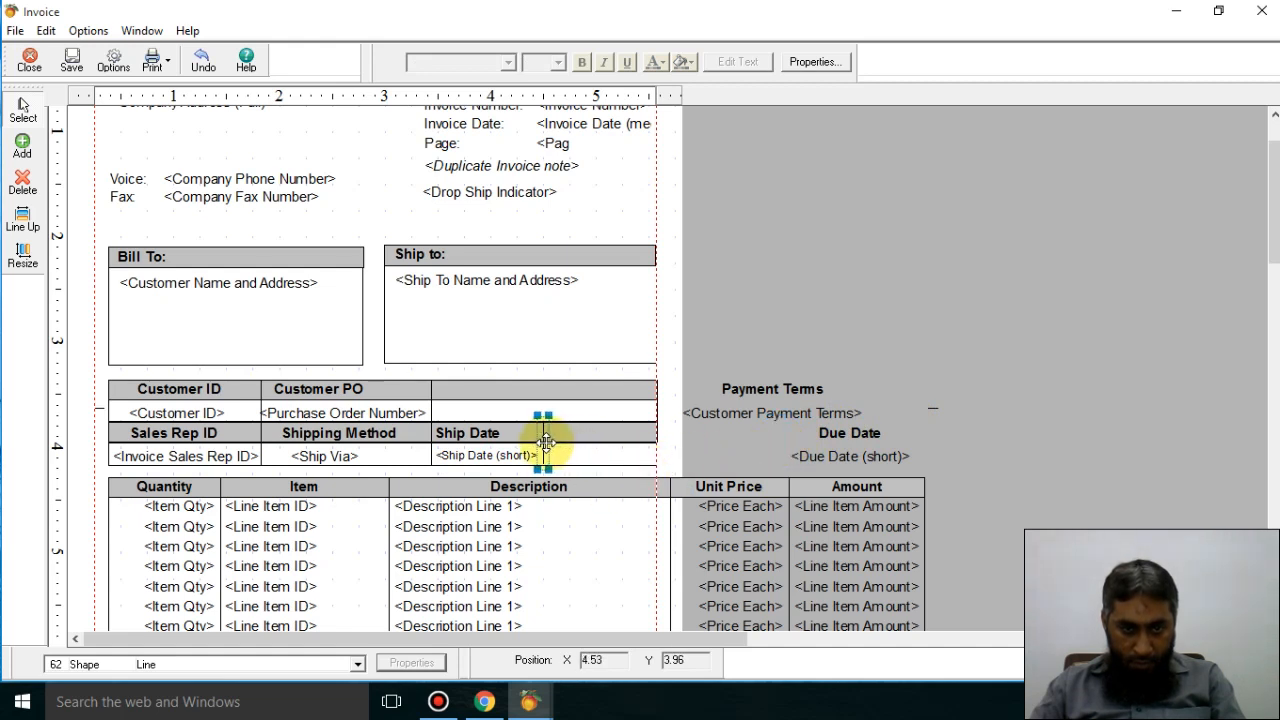
Step: Set the Purchase Order Number field's font size to 9 pt
click(381, 414)
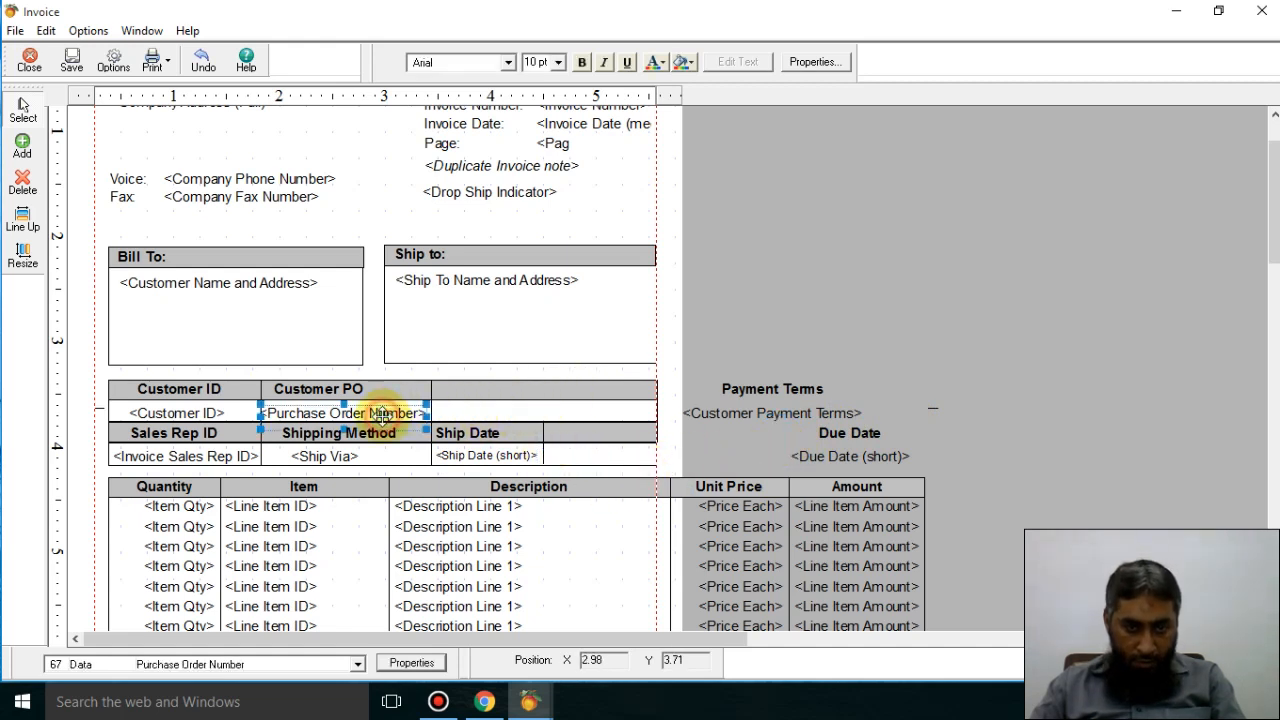
click(558, 62)
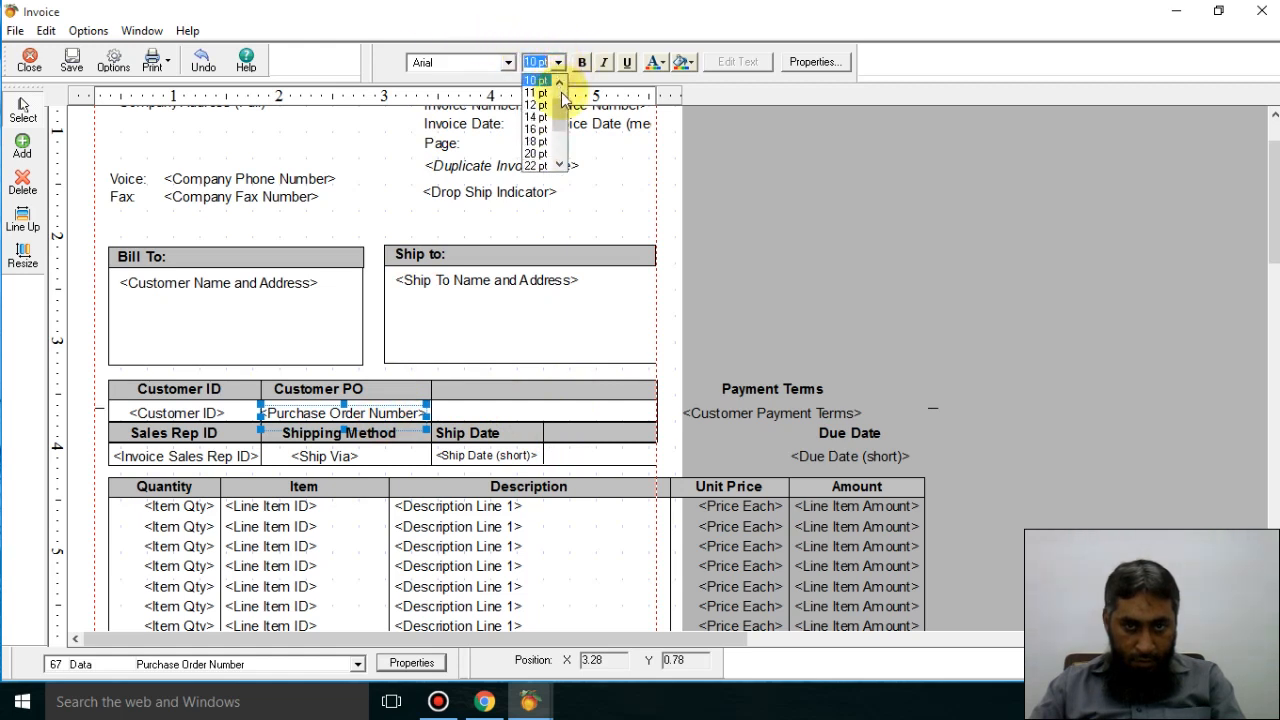
click(561, 92)
click(543, 91)
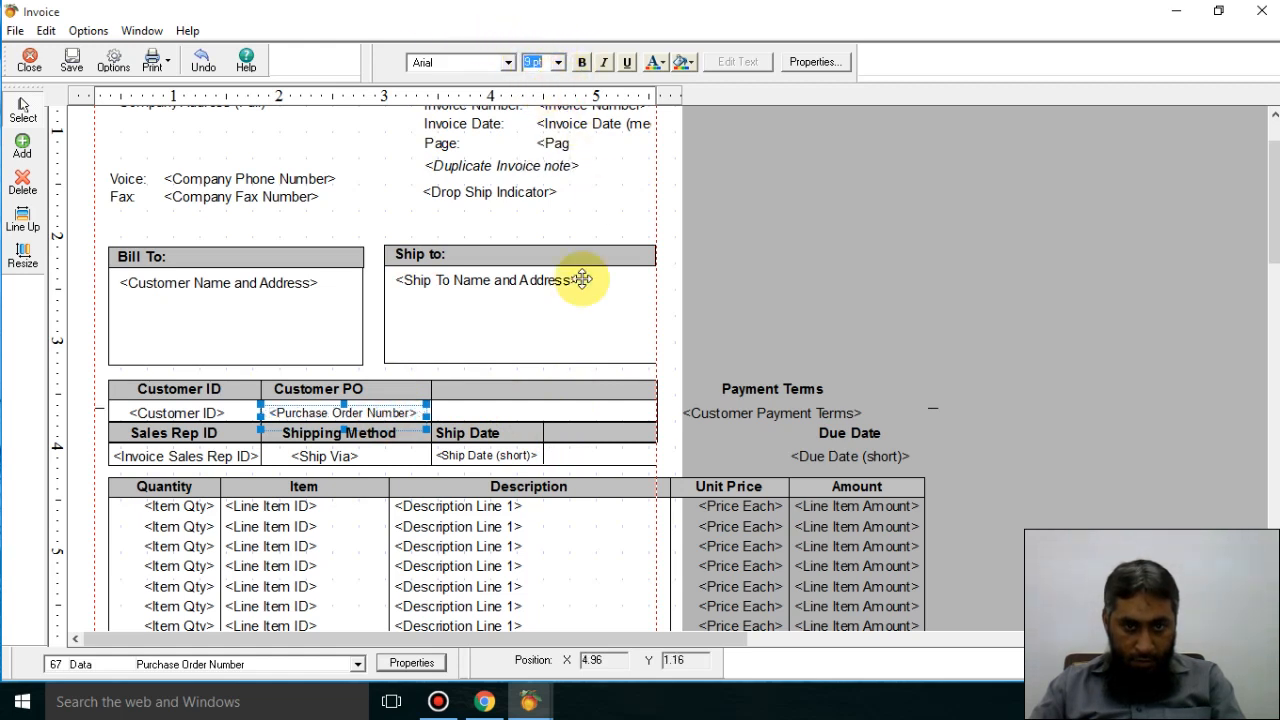
click(987, 355)
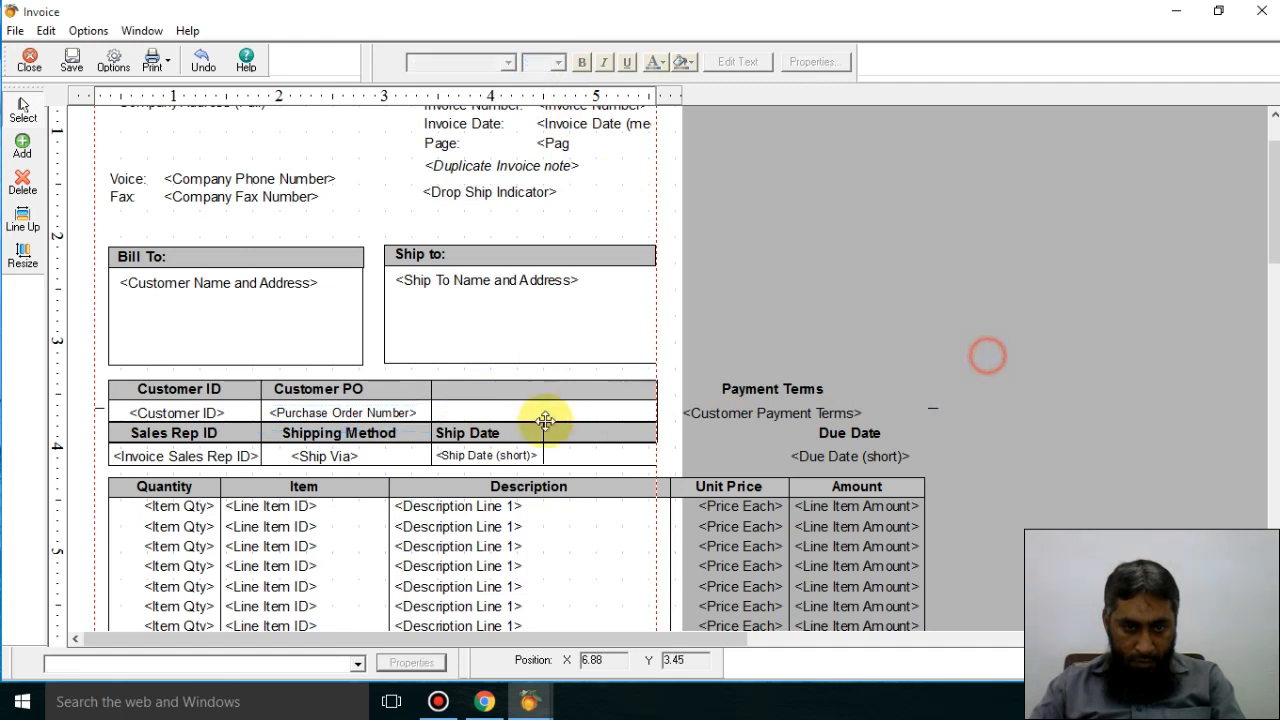
Step: Shift the Customer PO, Purchase Order Number, Shipping Method and Ship Via items together slightly left toward the Customer ID column's divider
click(372, 395)
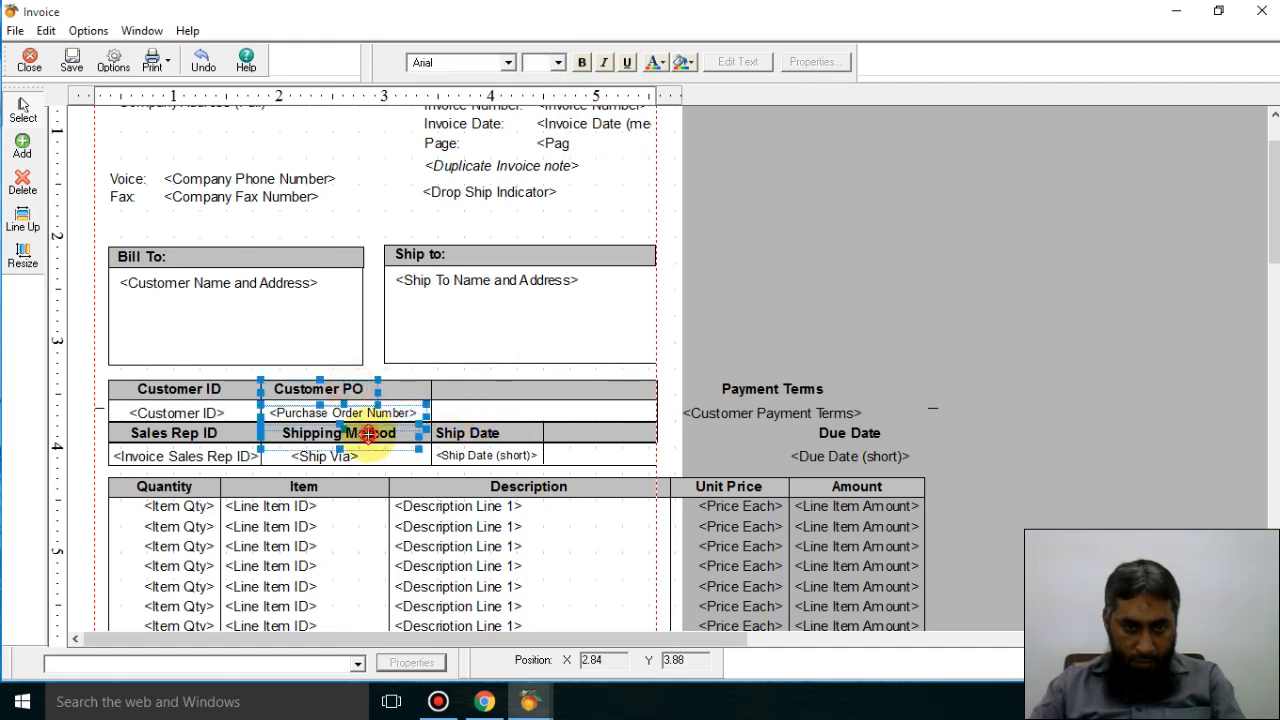
shift+click(340, 456)
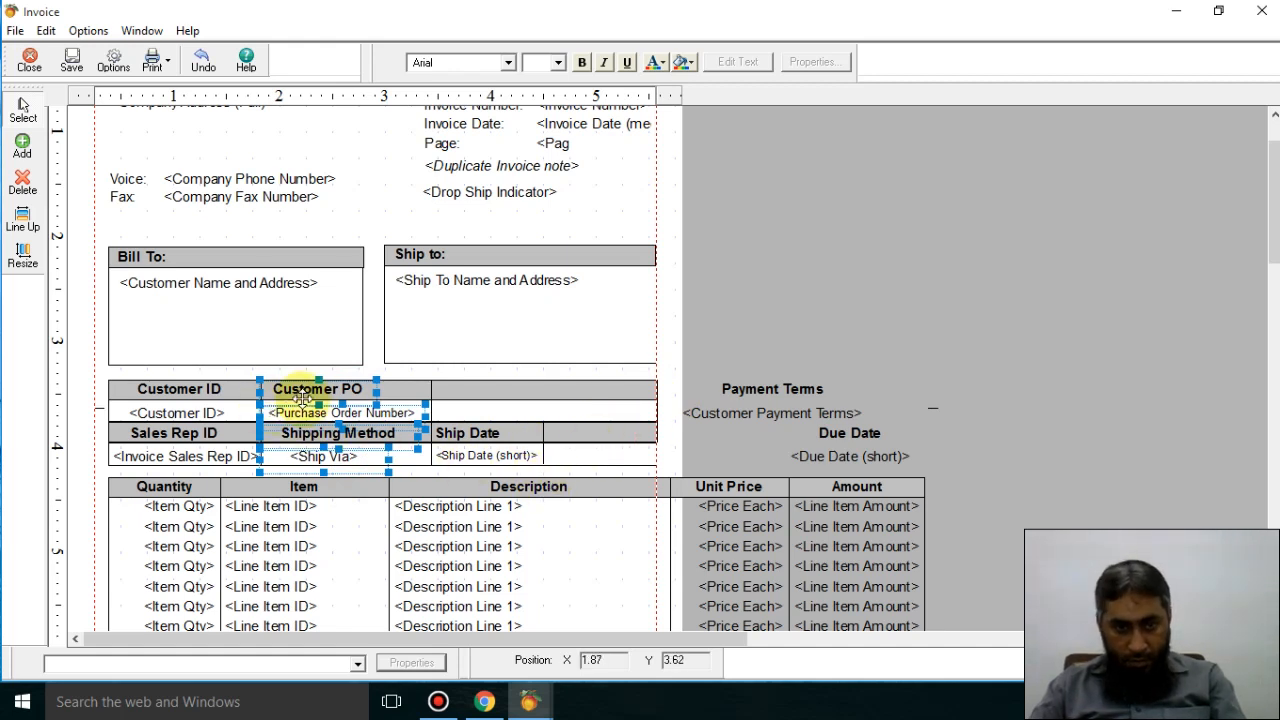
drag(325, 392, 319, 392)
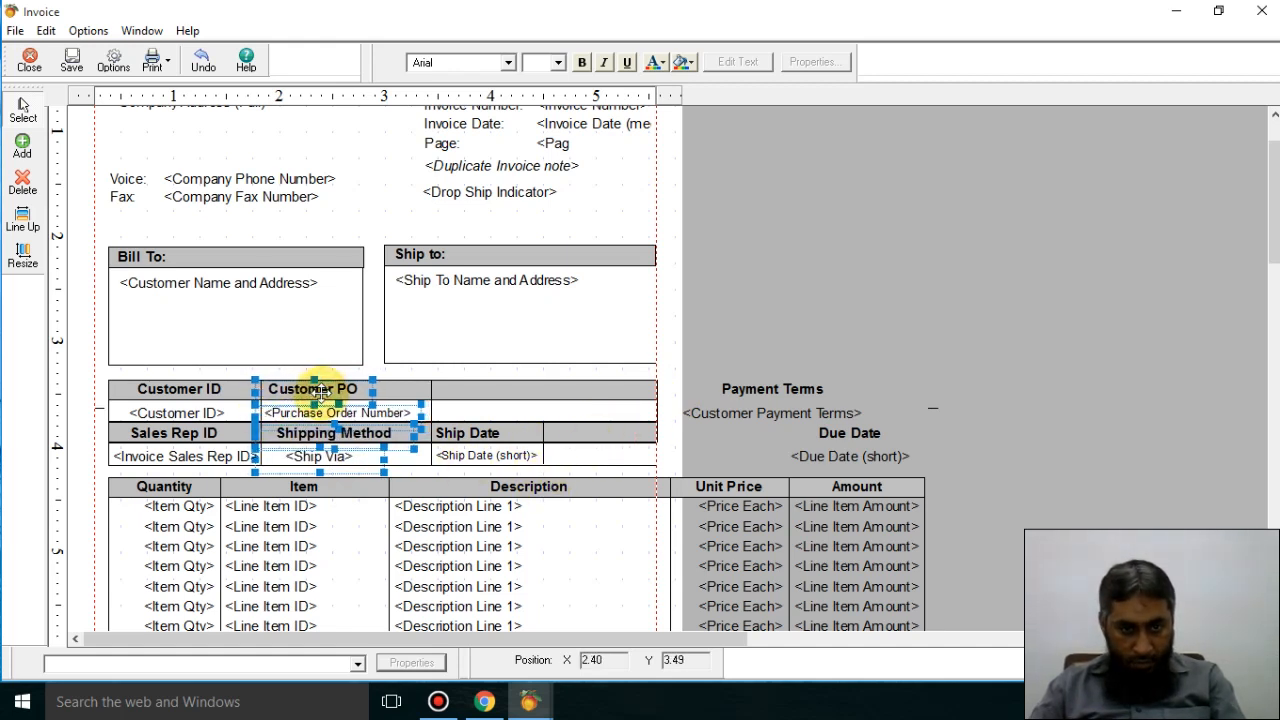
click(431, 394)
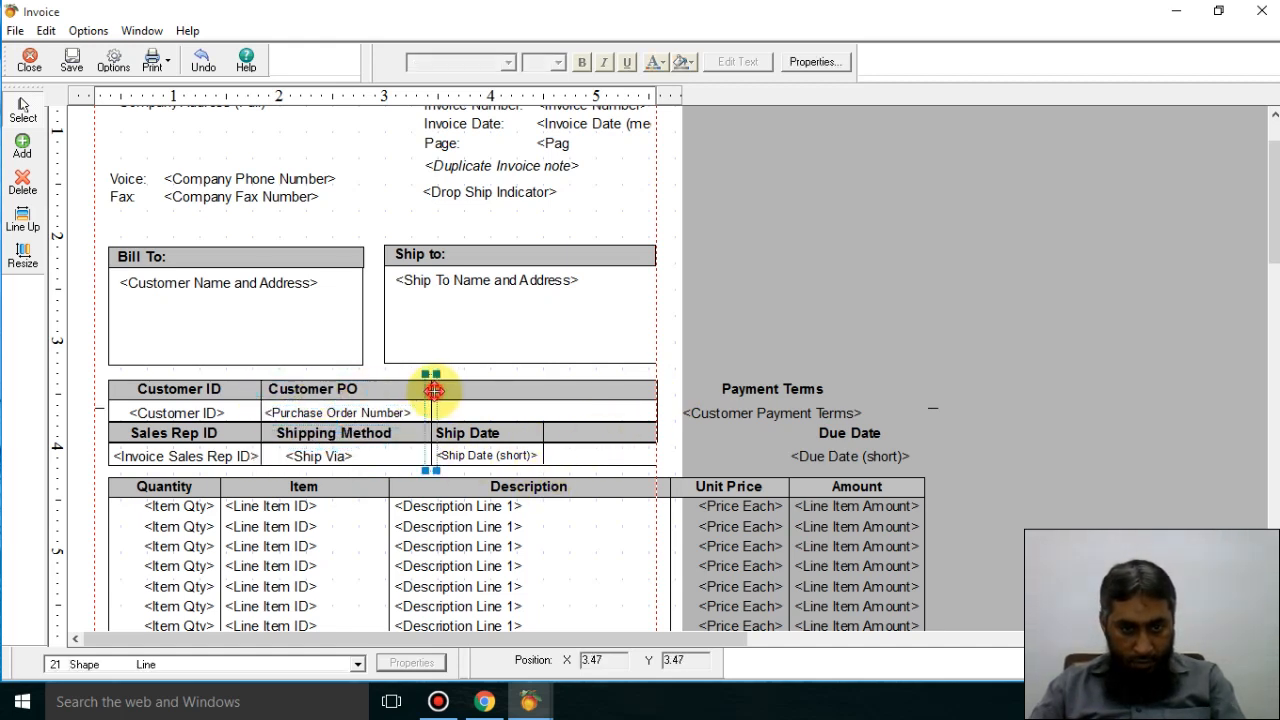
click(688, 370)
drag(689, 360, 410, 482)
click(960, 189)
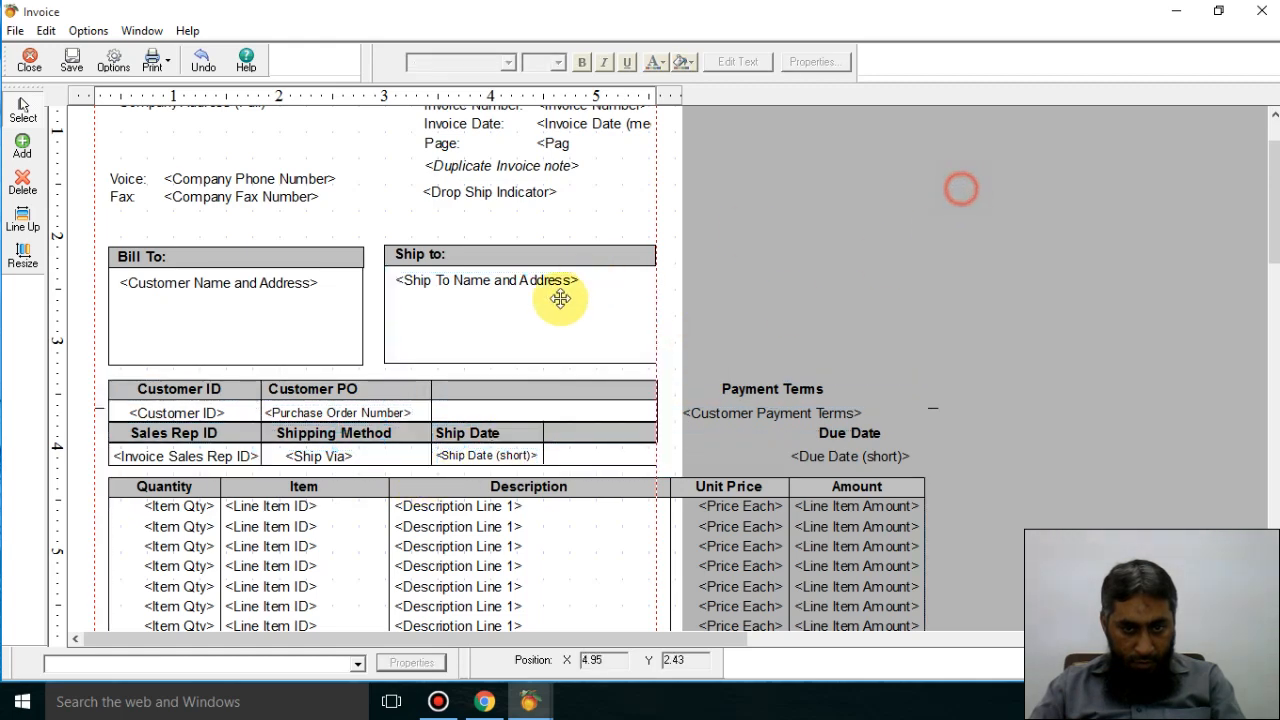
Step: Nudge the Ship Date heading, its field and both adjacent dividers left together until the first divider meets the Purchase Order Number field, about 3.3 inches
click(429, 390)
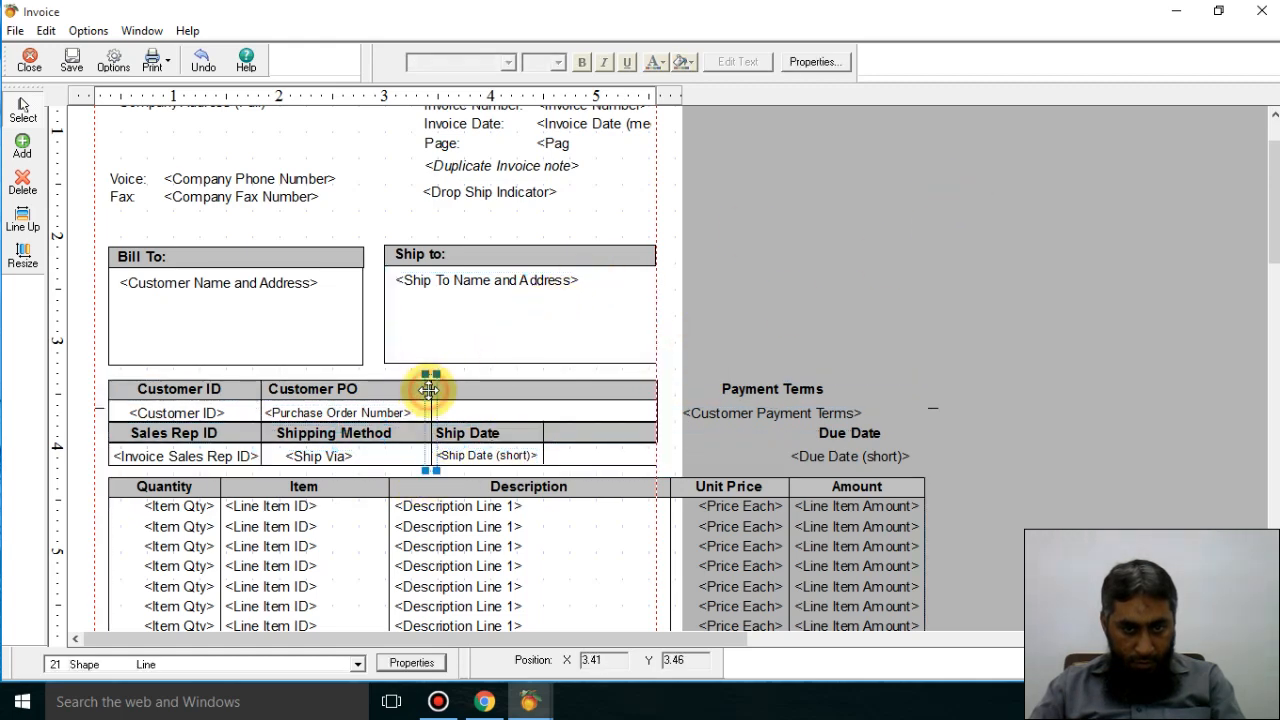
shift+click(462, 429)
shift+click(486, 457)
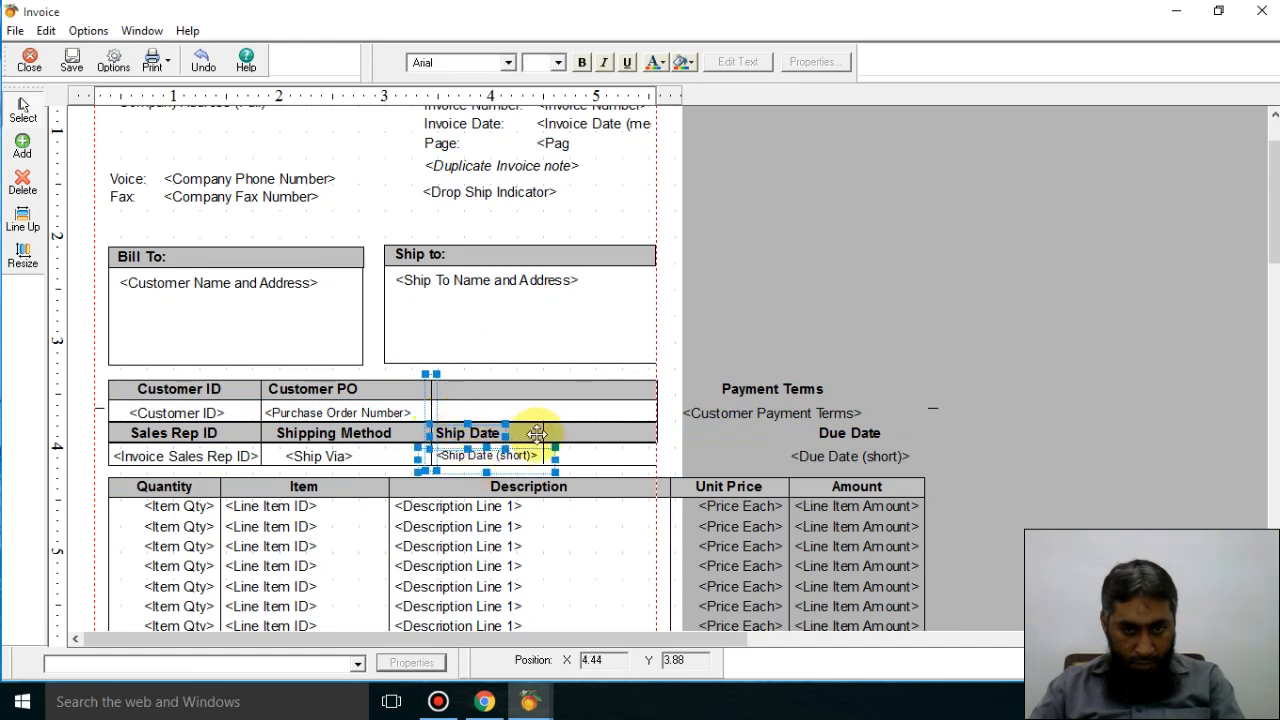
shift+click(544, 433)
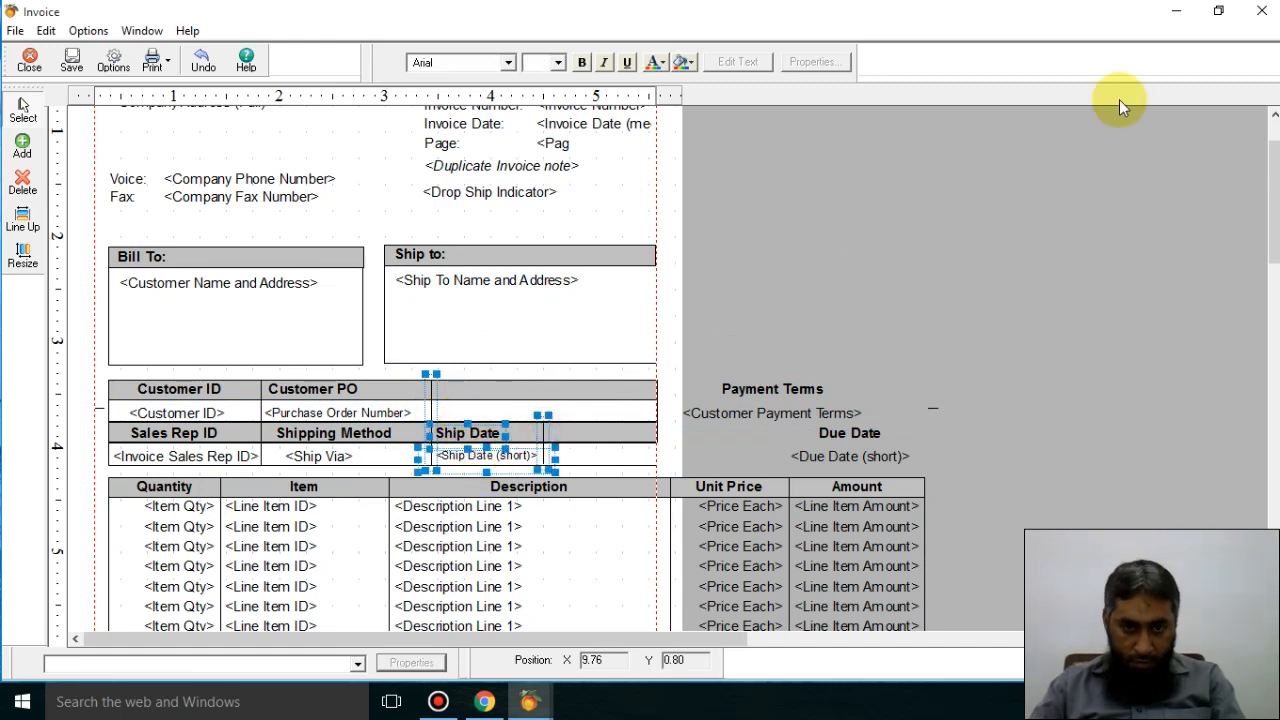
key(Left)
key(Left)
key(Left)
key(Left)
key(Left)
key(Left)
key(Left)
key(Left)
key(Left)
key(Left)
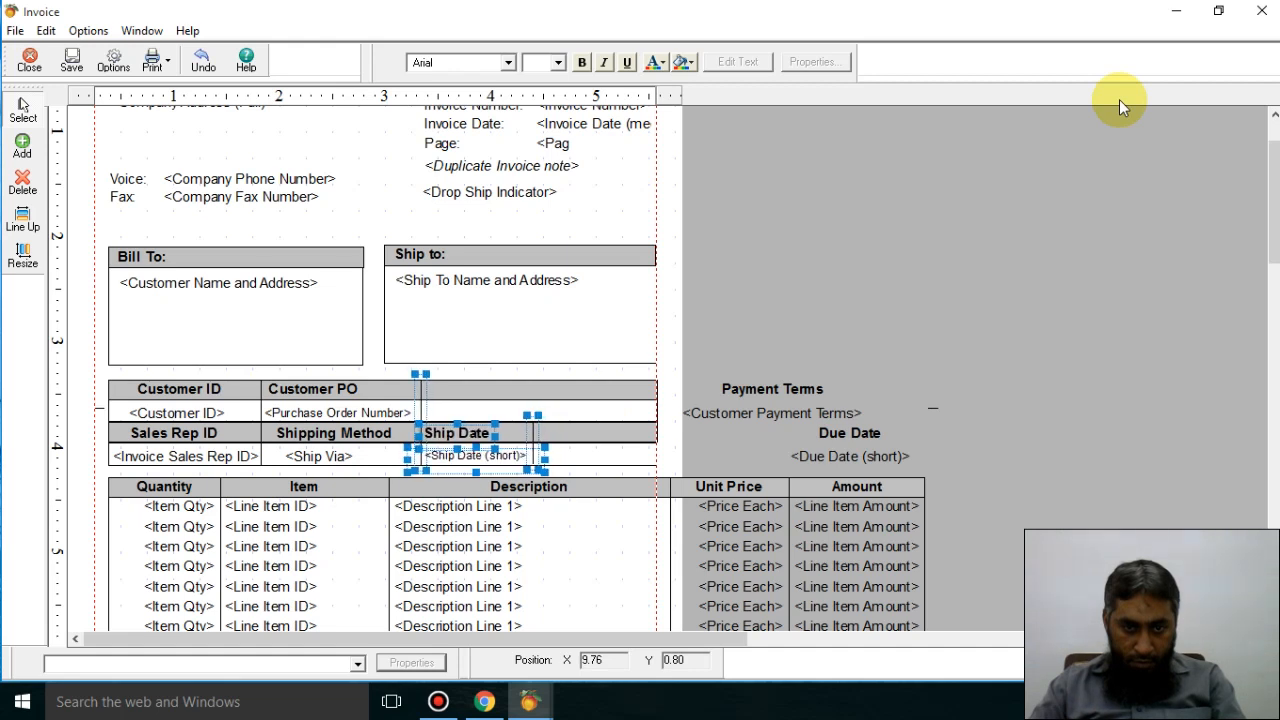
key(Left)
key(Left)
key(Left)
key(Left)
key(Left)
key(Left)
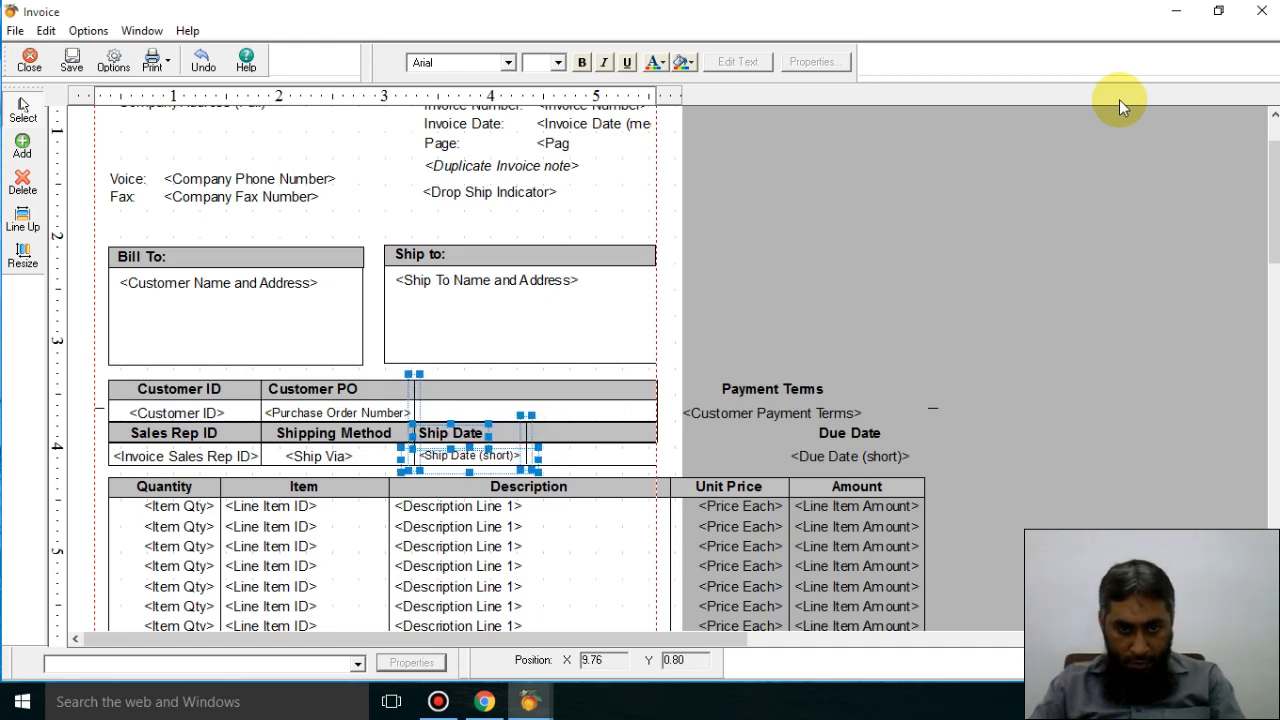
key(Left)
Step: Narrow the Payment Terms heading and the Customer Payment Terms field, and move both into the empty column after Customer PO
click(786, 383)
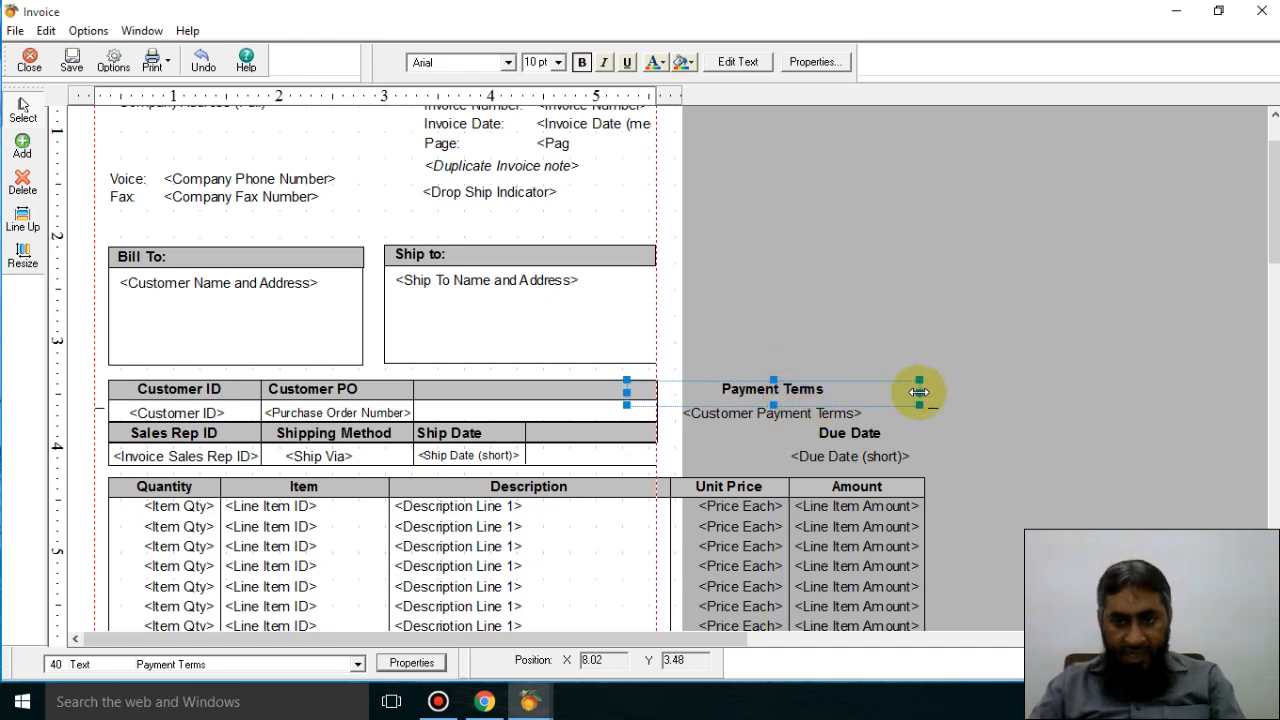
drag(919, 392, 591, 384)
click(957, 320)
click(786, 415)
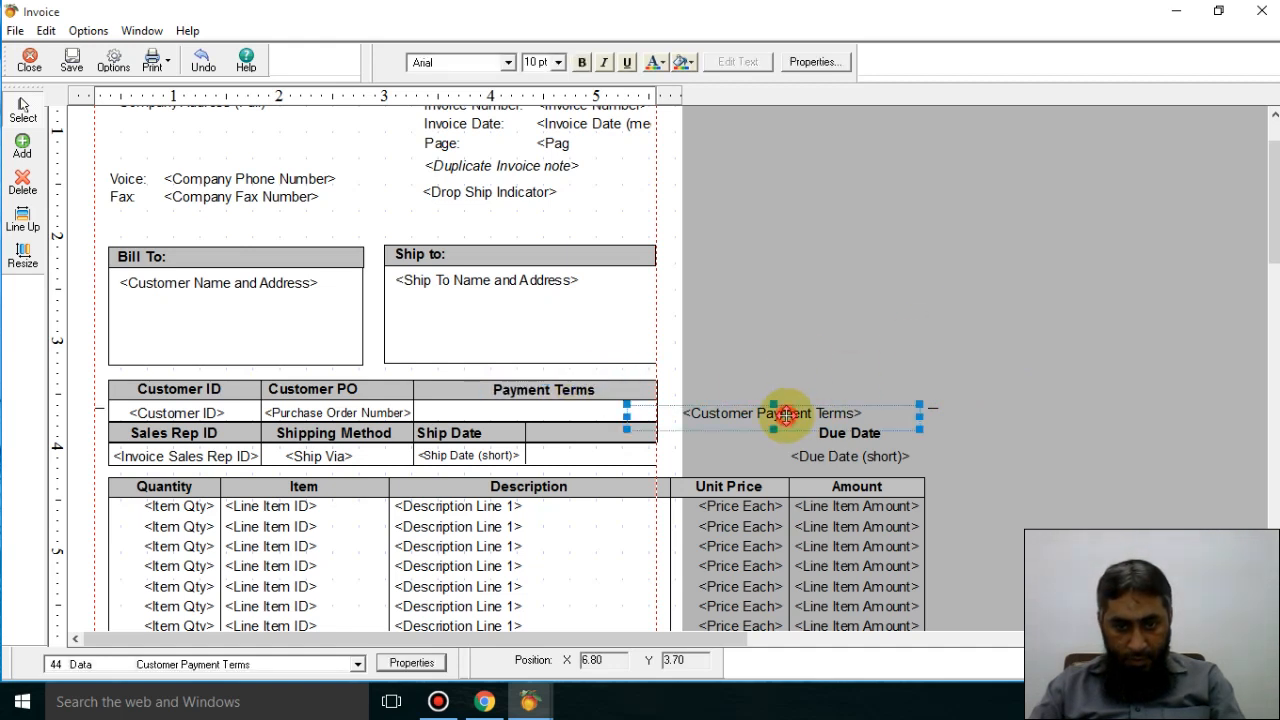
drag(919, 416, 598, 408)
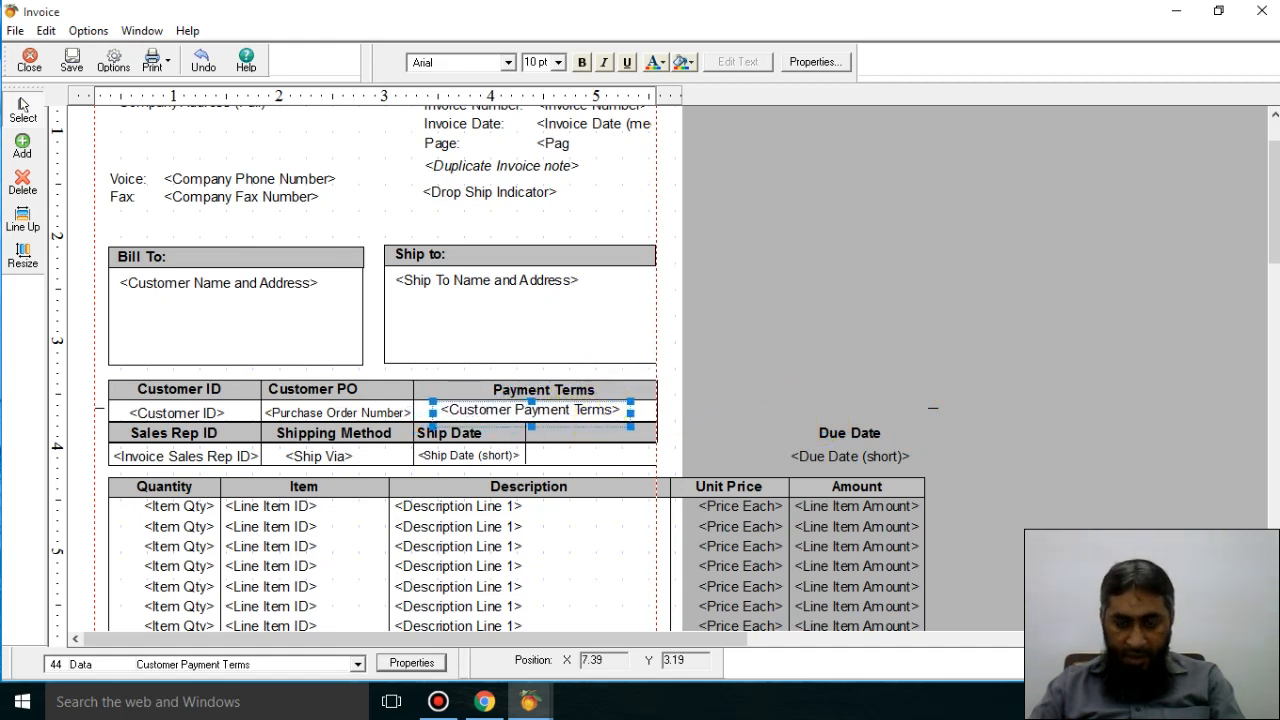
key(Down)
key(Down)
key(Down)
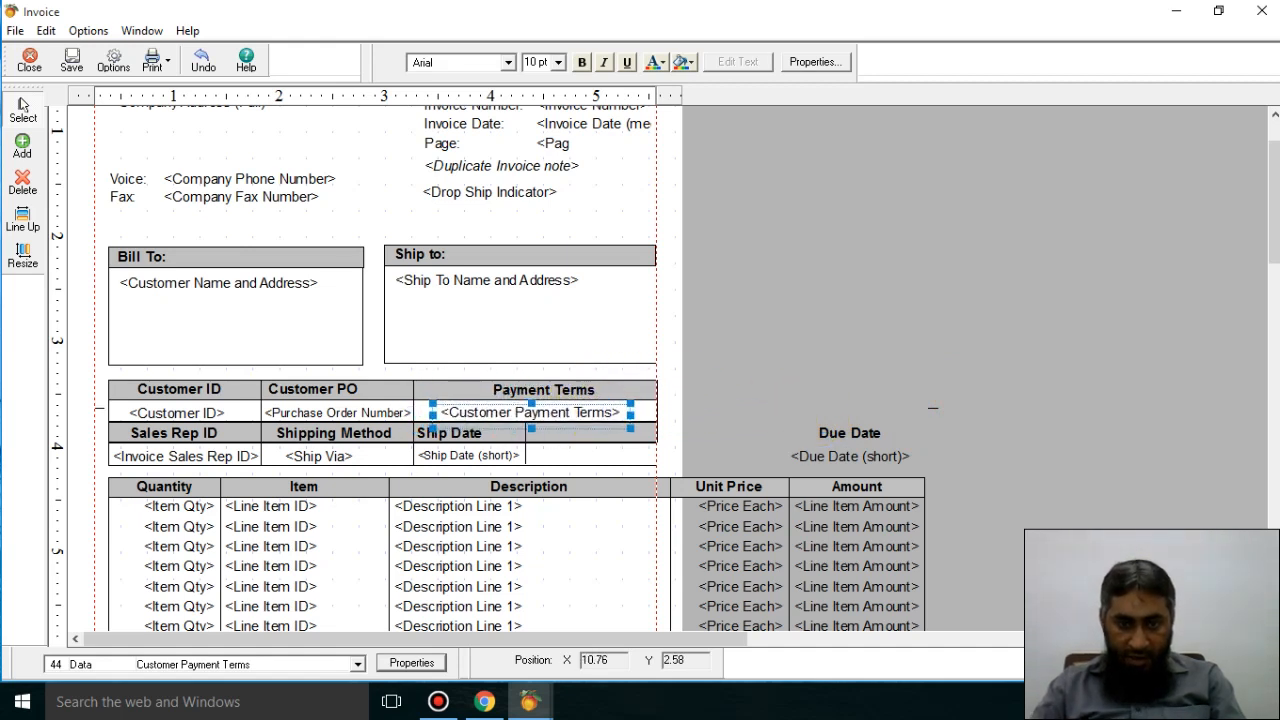
key(Up)
key(Up)
key(Up)
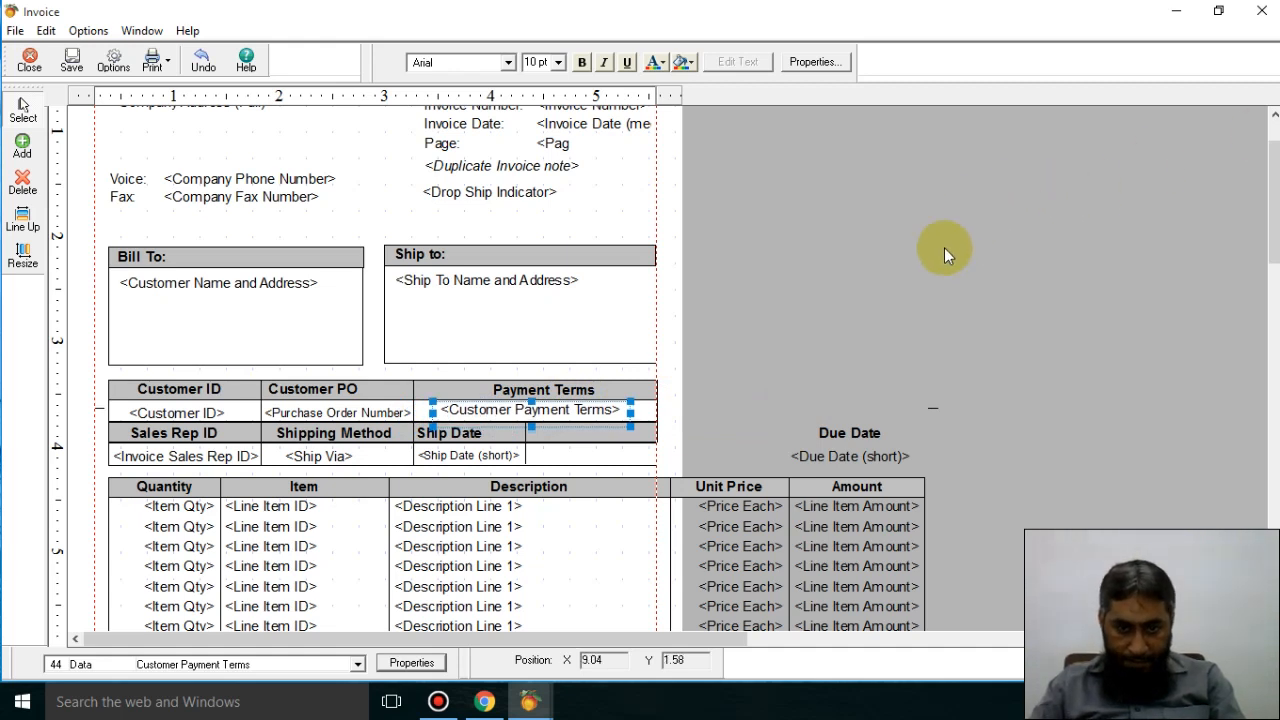
Step: Move the Due Date heading and its Due Date (short) field into the empty column after Ship Date, aligned with that row
click(852, 448)
drag(892, 430, 625, 430)
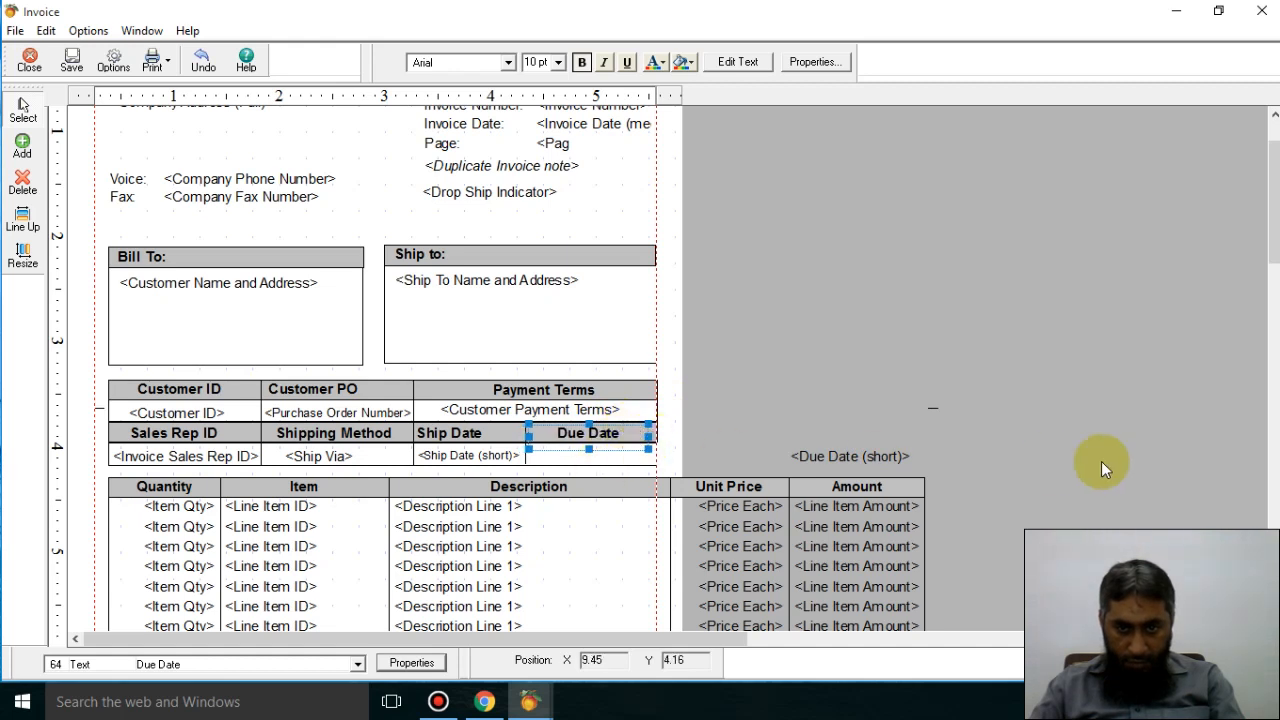
click(866, 452)
drag(888, 452, 640, 448)
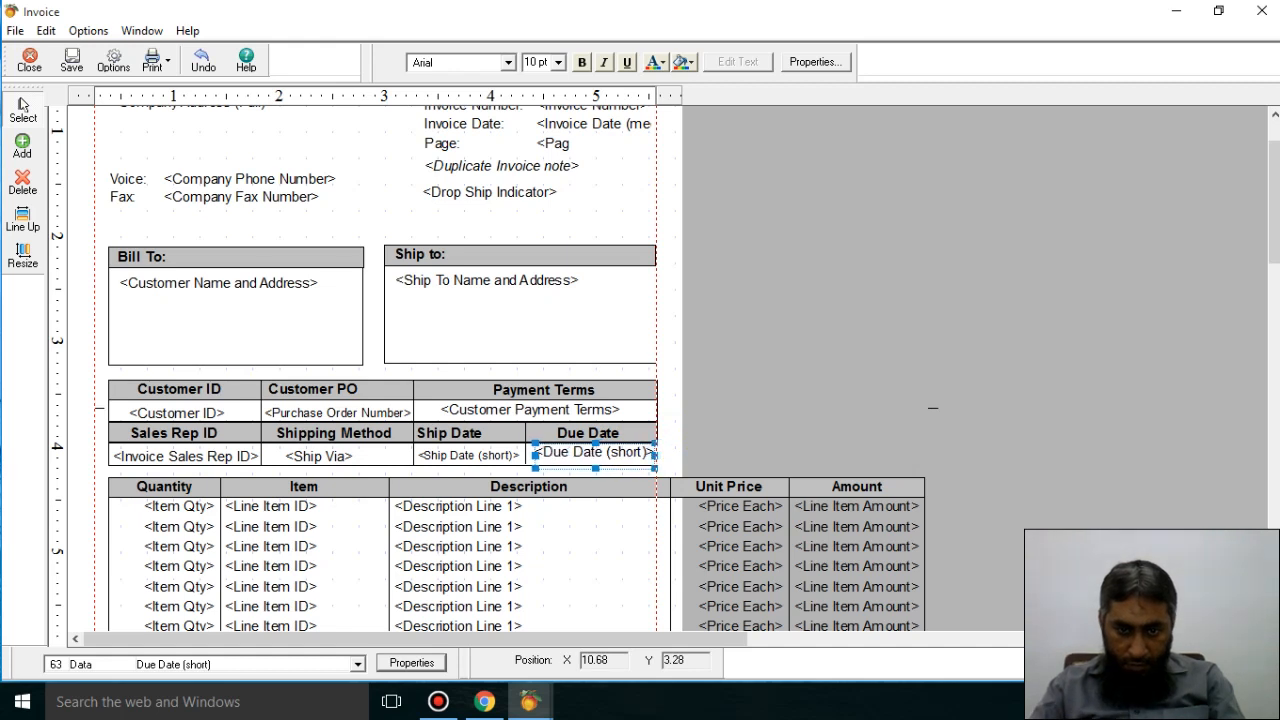
key(Down)
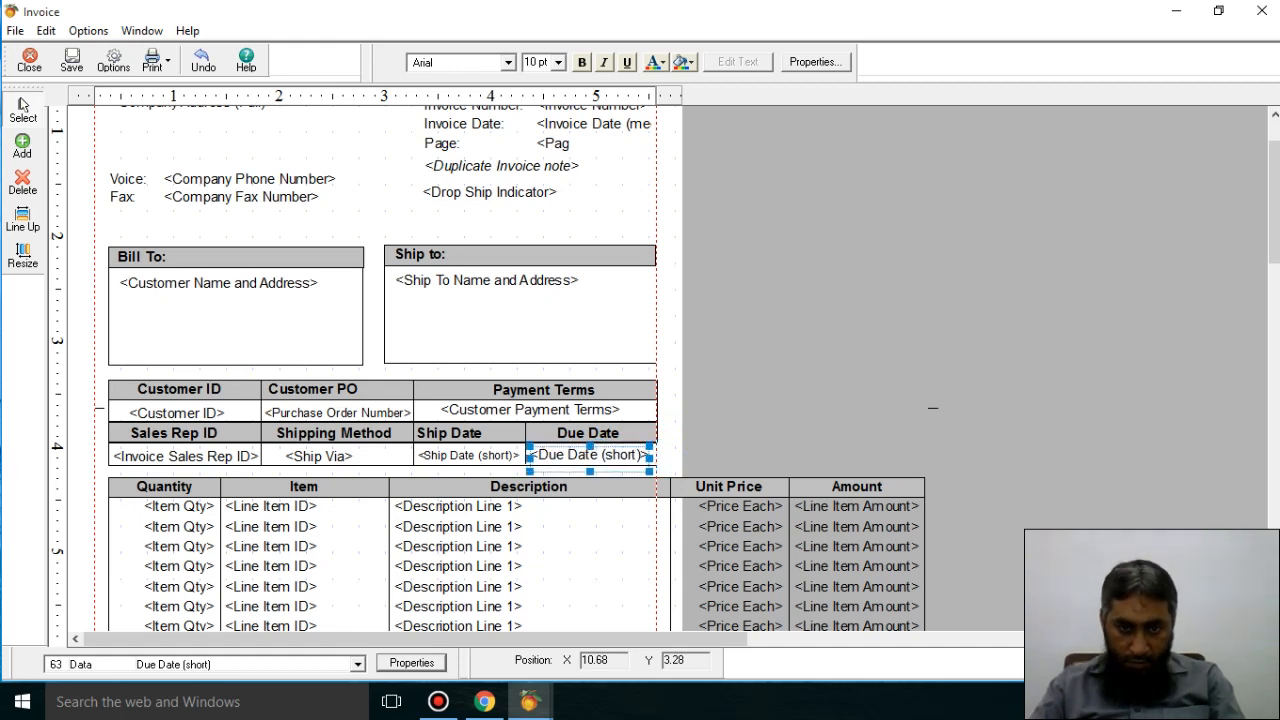
click(910, 325)
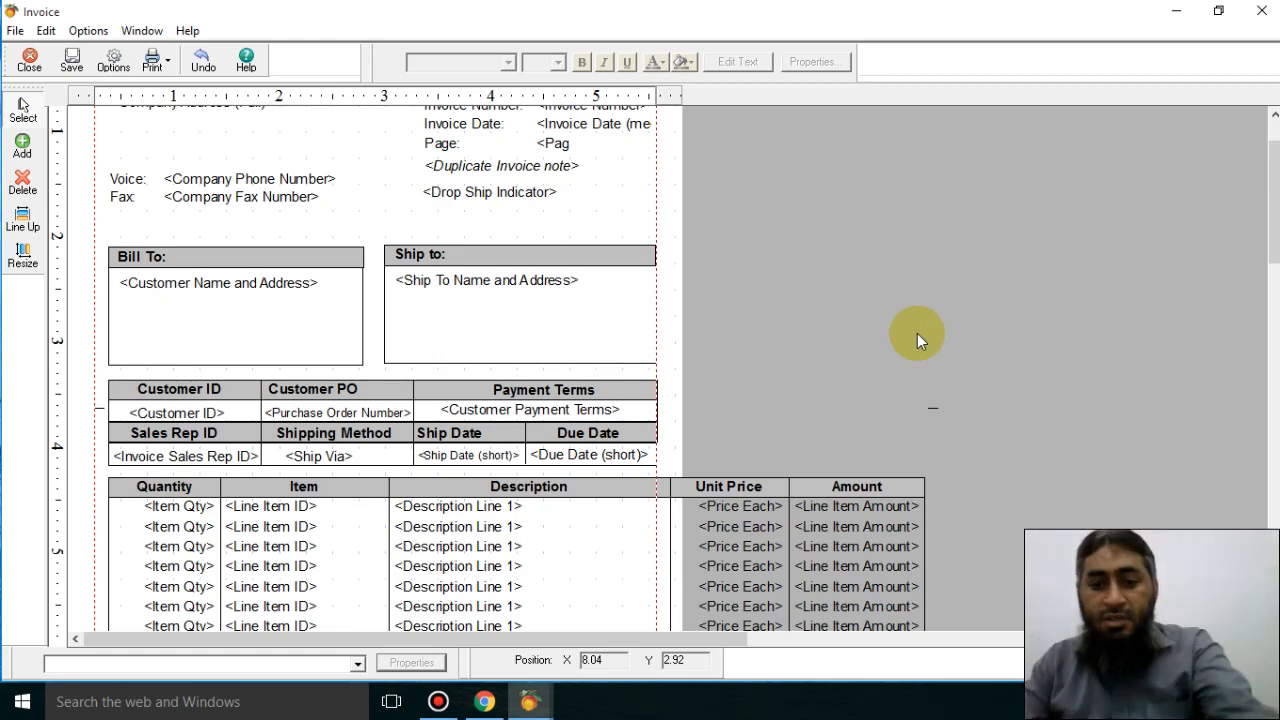
Step: Shrink the line item table so its outer edge sits at about 7 inches and its lower edge just above the bottom page margin
scroll(986, 382, down, 9)
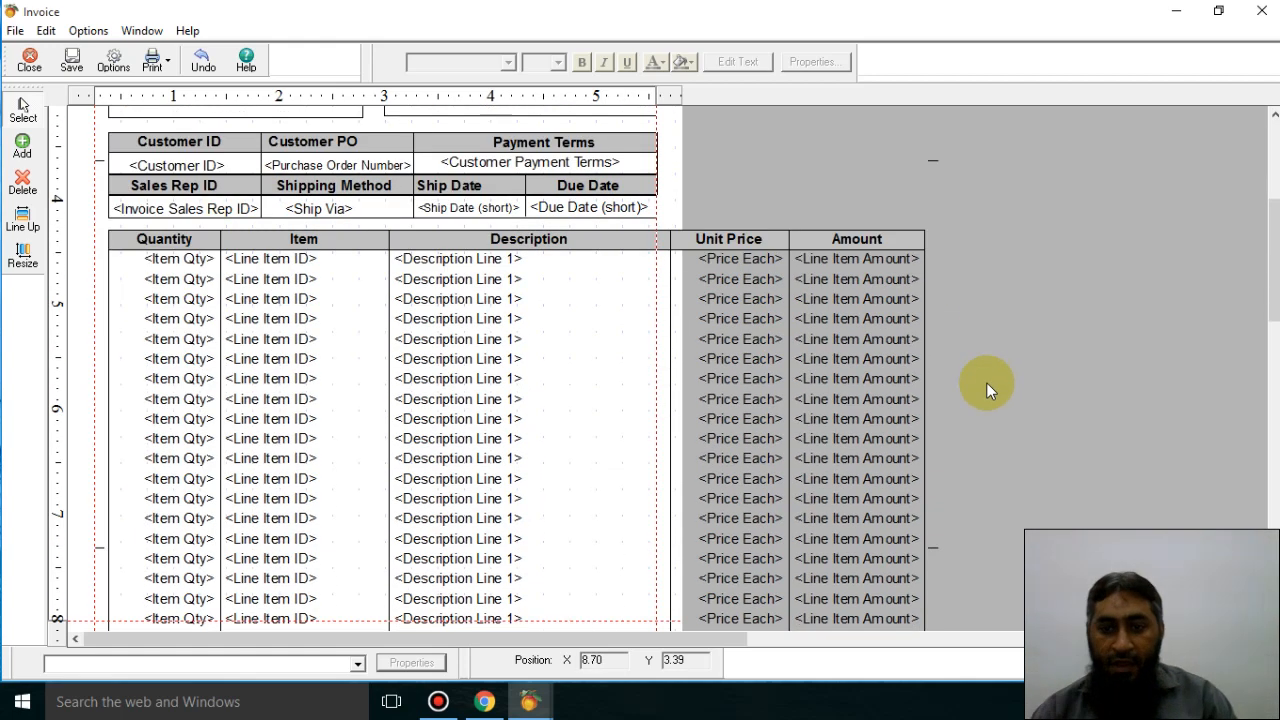
click(924, 395)
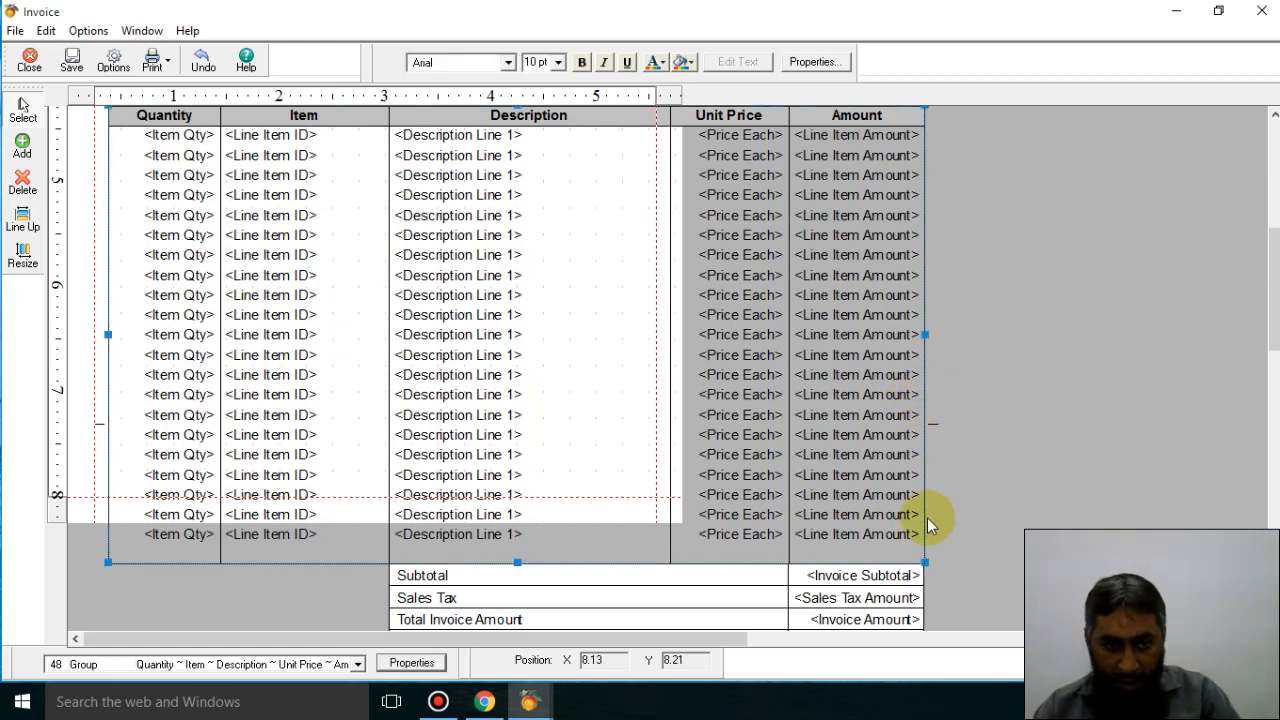
scroll(568, 366, up, 5)
scroll(418, 402, down, 1)
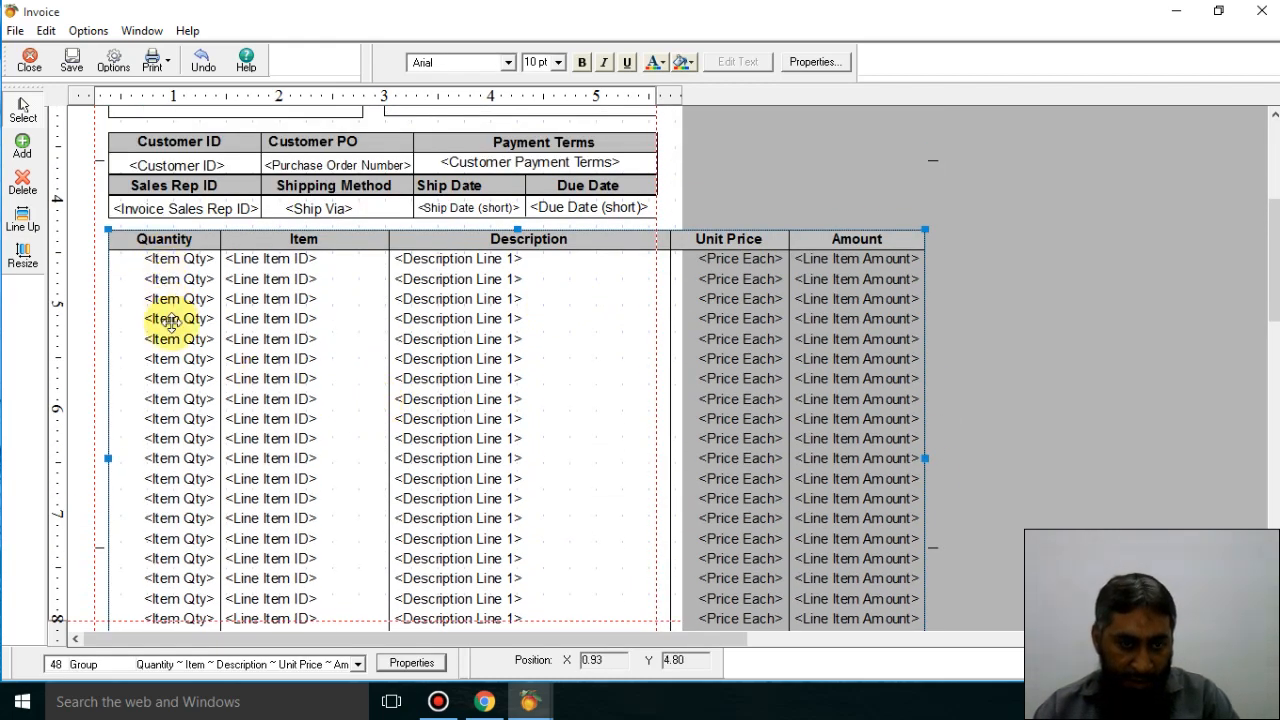
scroll(600, 500, down, 2)
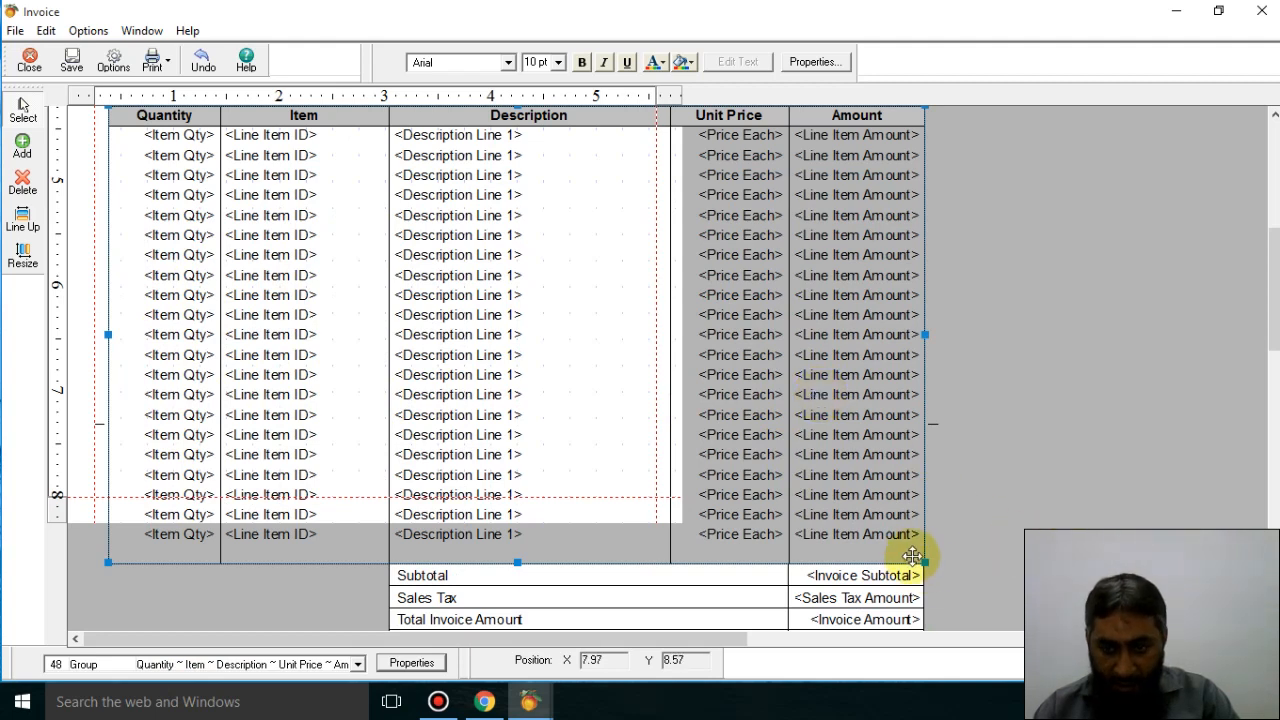
drag(921, 563, 815, 490)
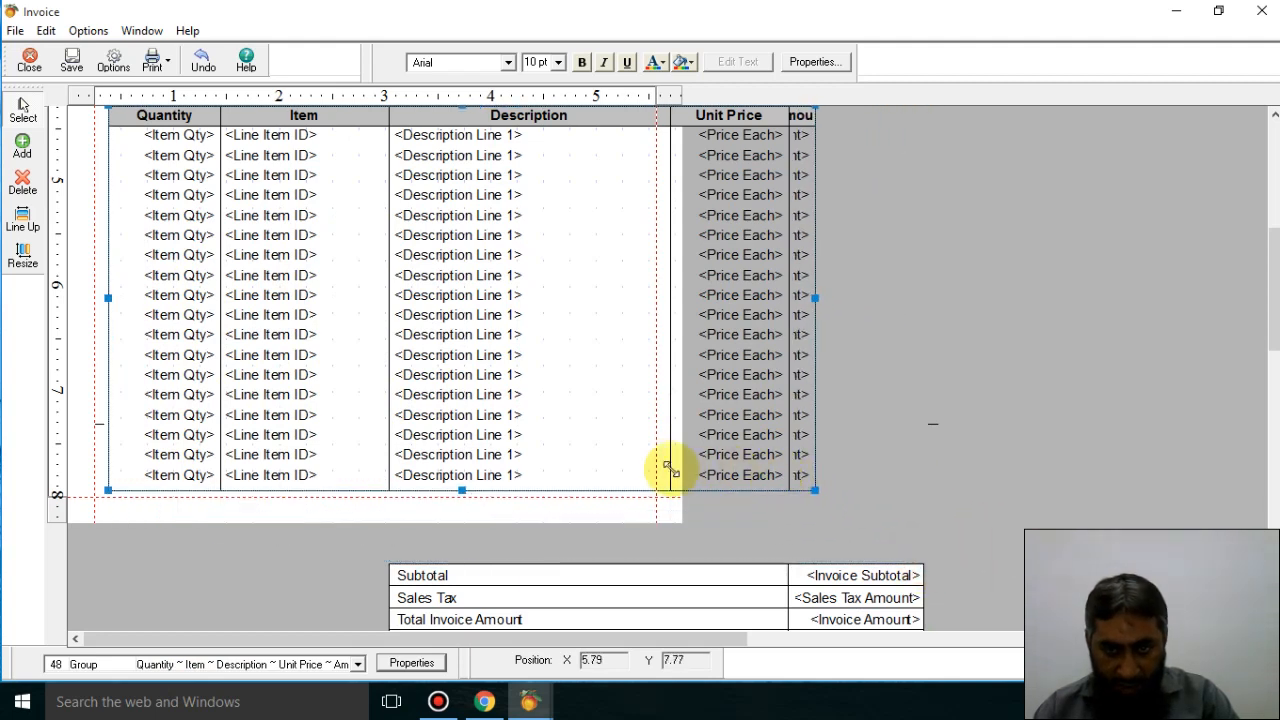
Step: Narrow the Quantity column to about 0.68 inches and change its heading to QTY
scroll(1097, 449, up, 1)
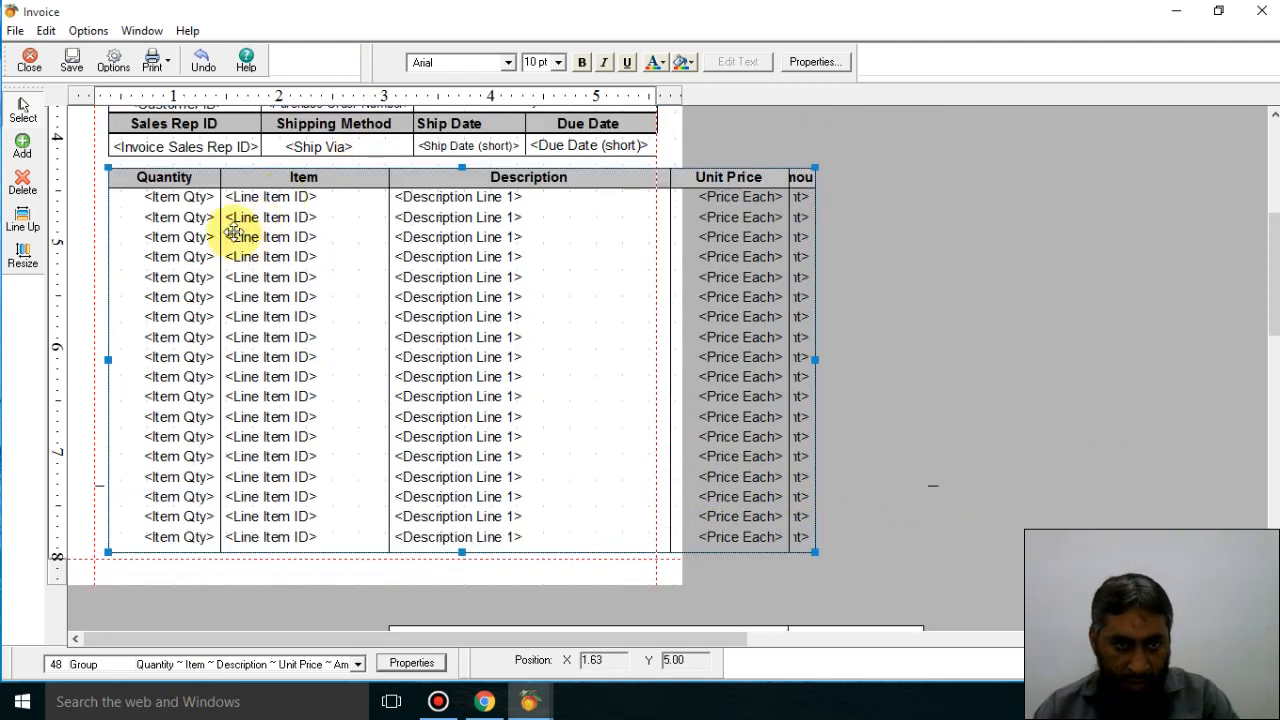
drag(219, 178, 181, 177)
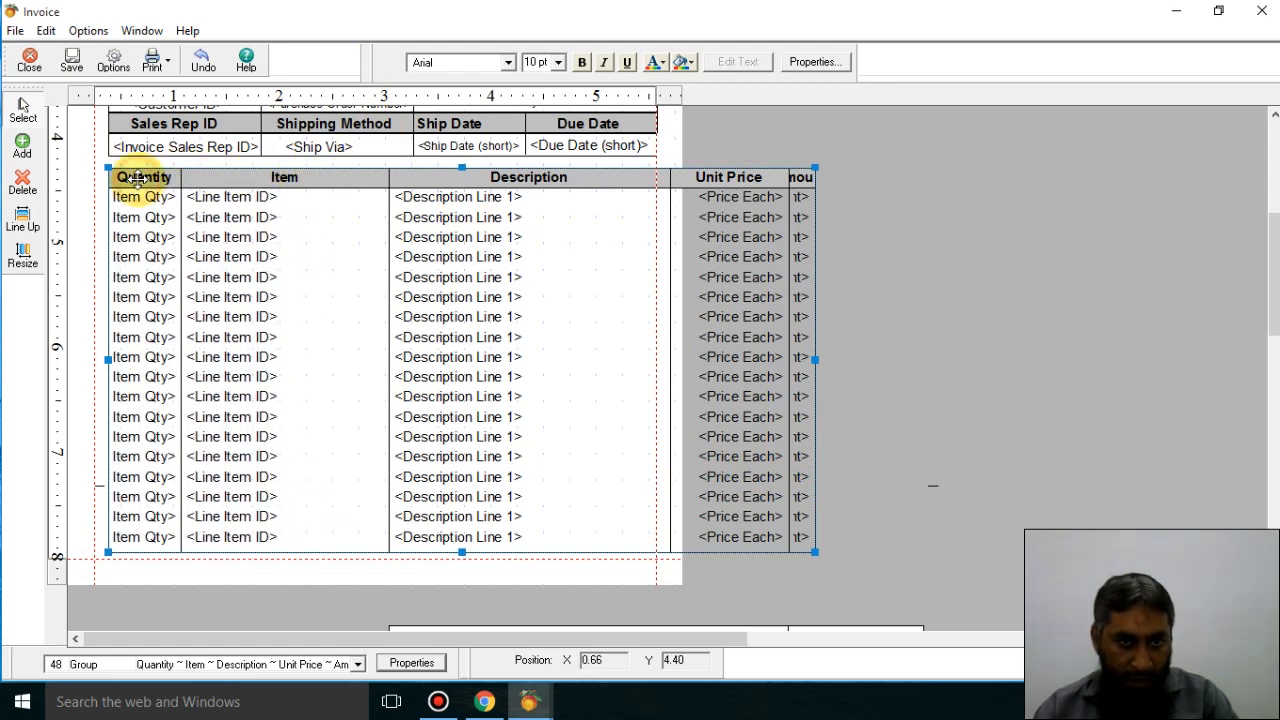
double_click(138, 178)
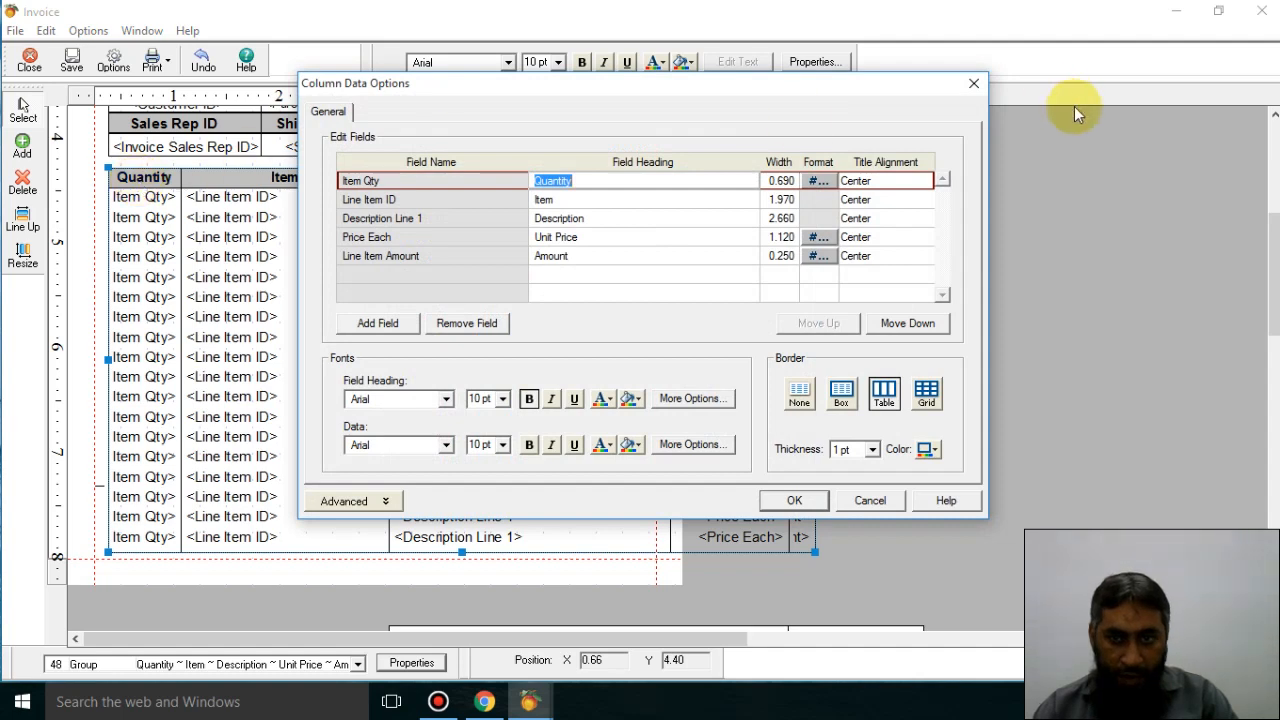
click(581, 184)
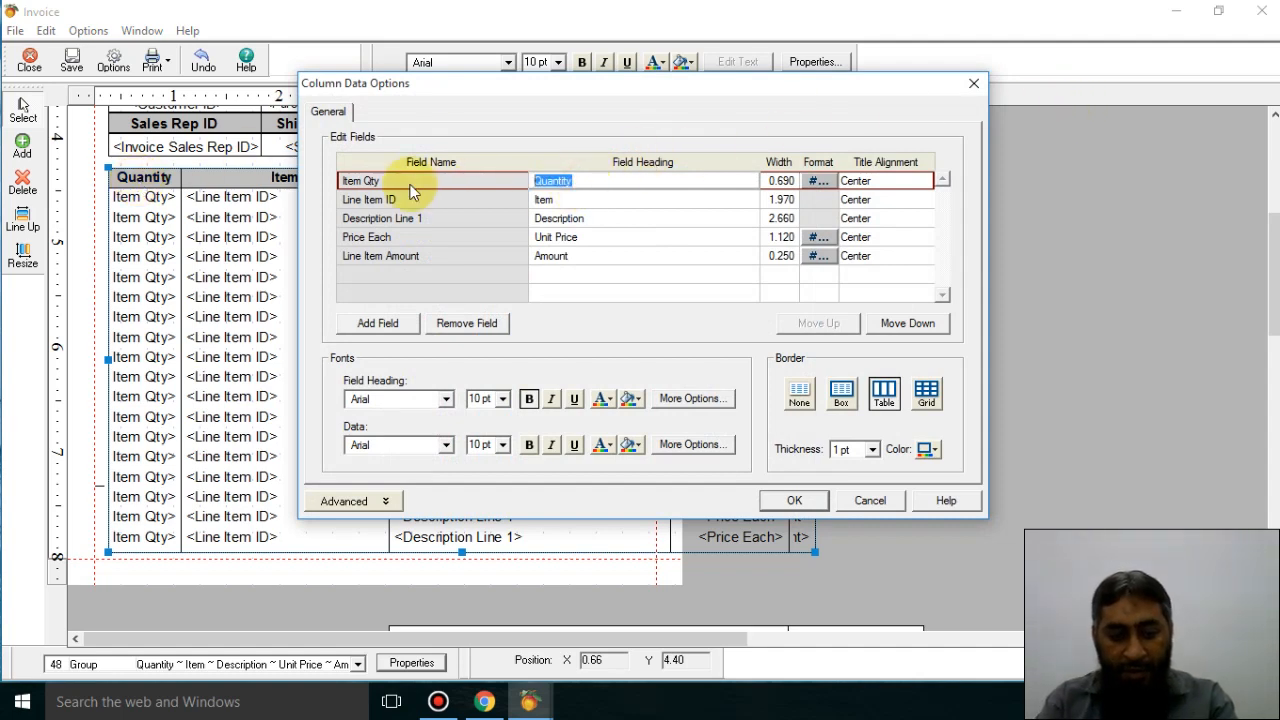
text(QTY)
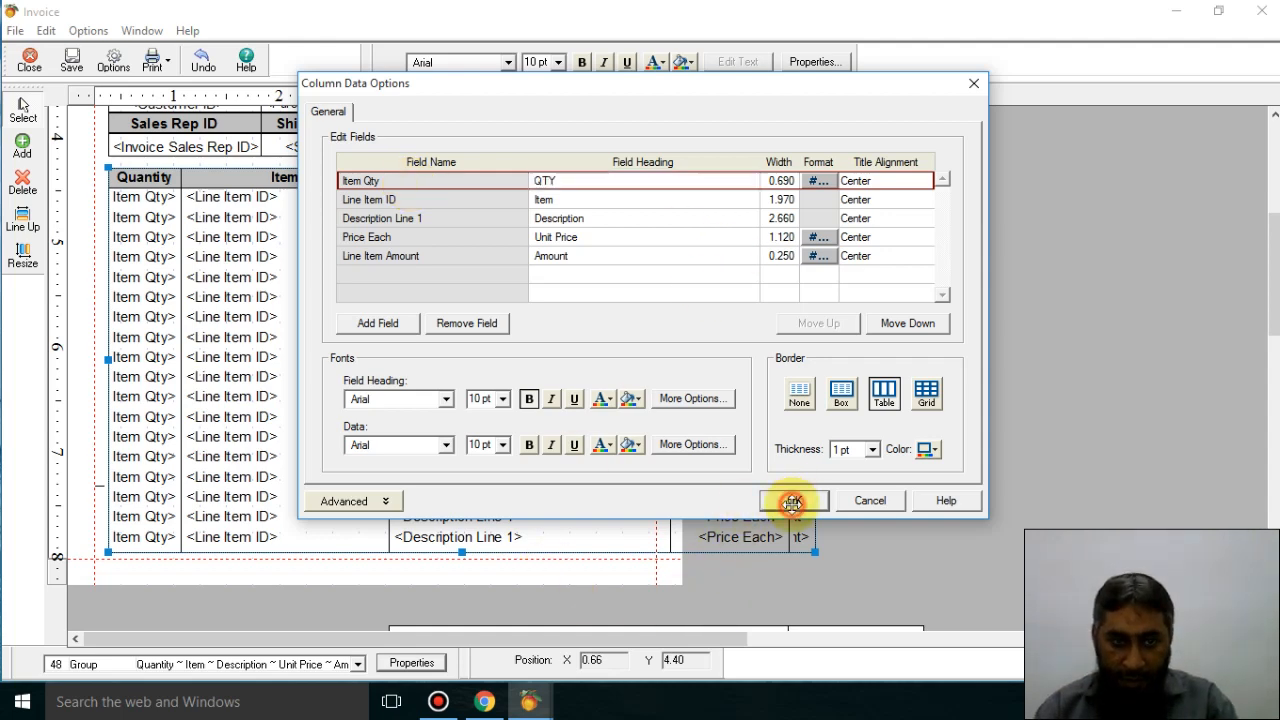
click(792, 502)
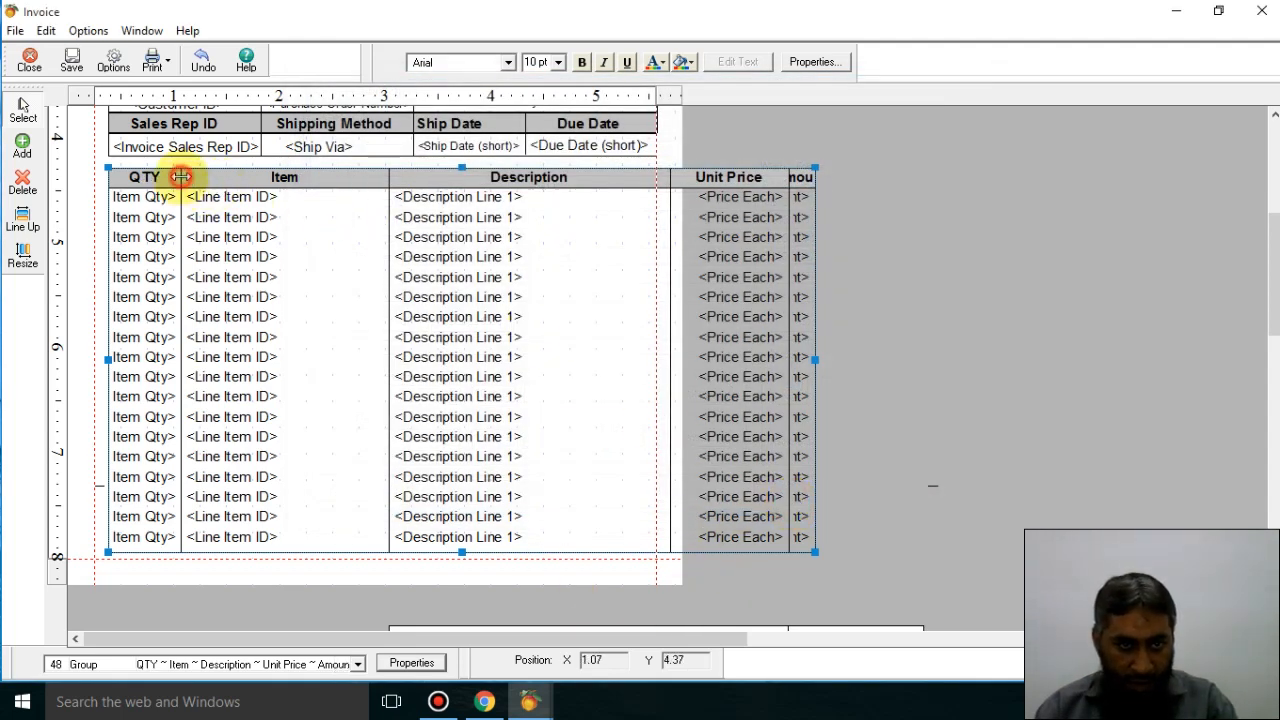
drag(181, 176, 178, 176)
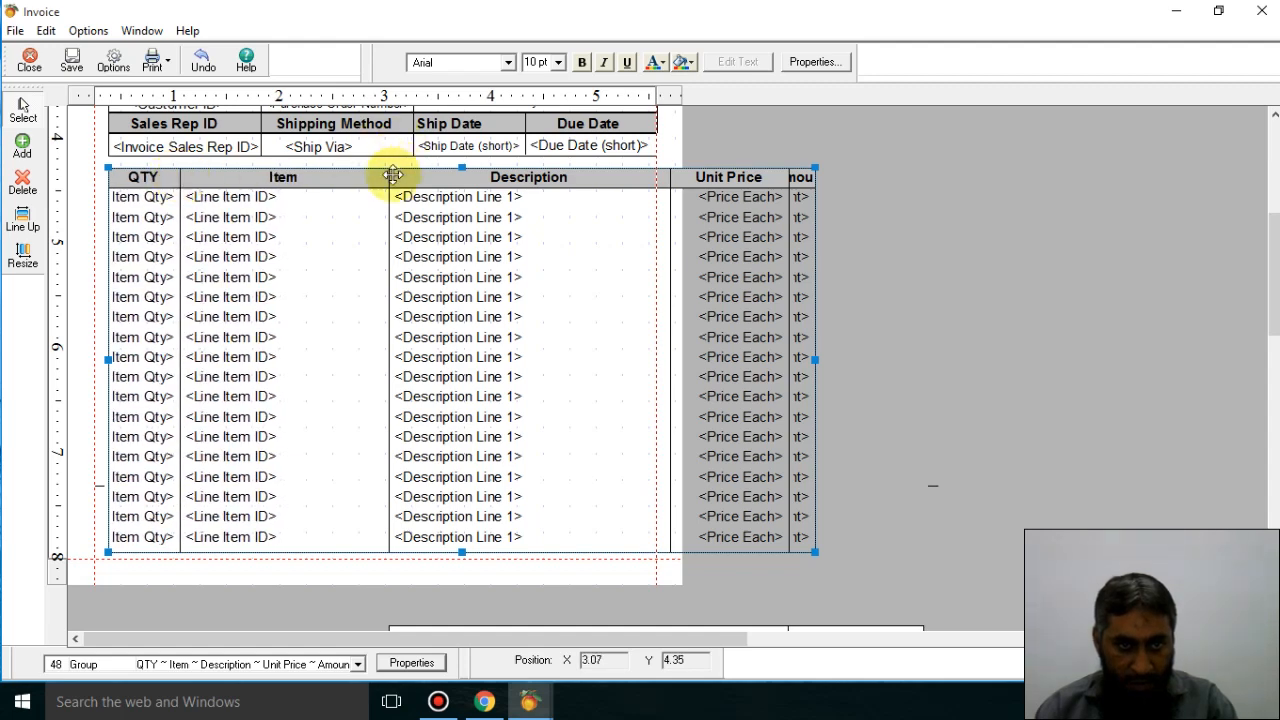
Step: Move the line item table over to the left page margin and narrow its Item column to about 0.99 inches
drag(390, 176, 376, 176)
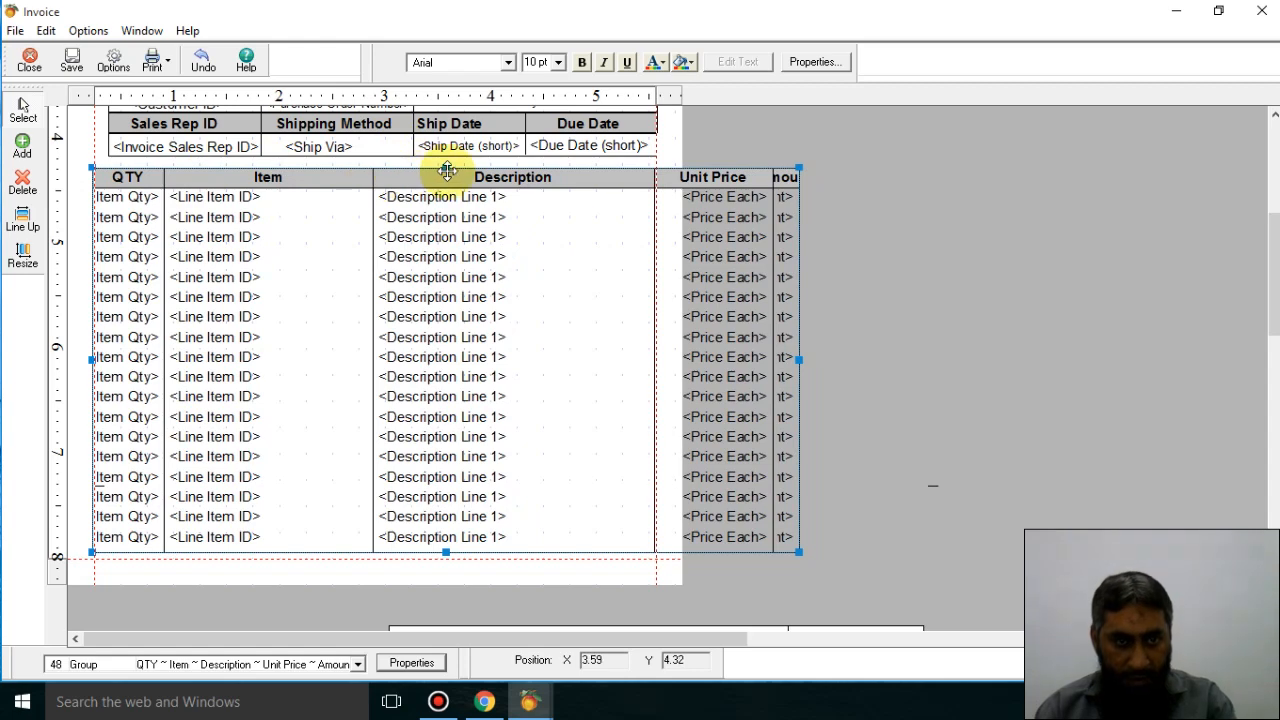
key(ctrl+z)
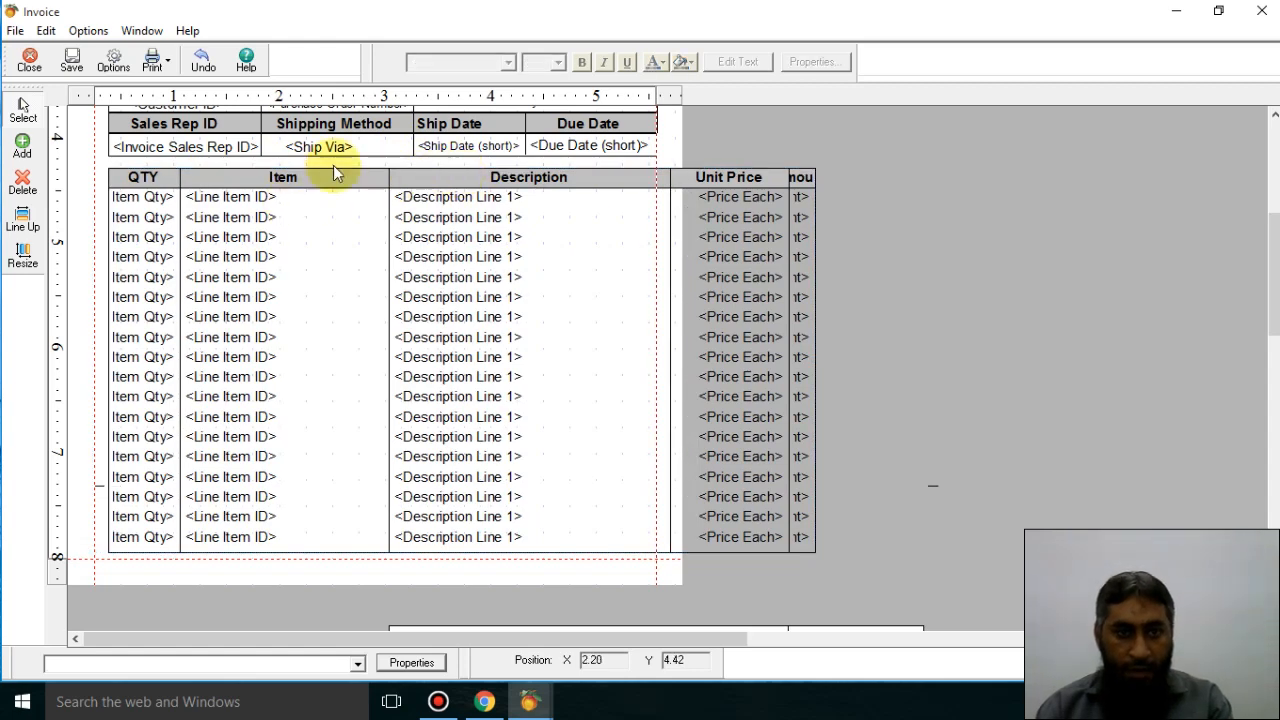
drag(349, 168, 337, 163)
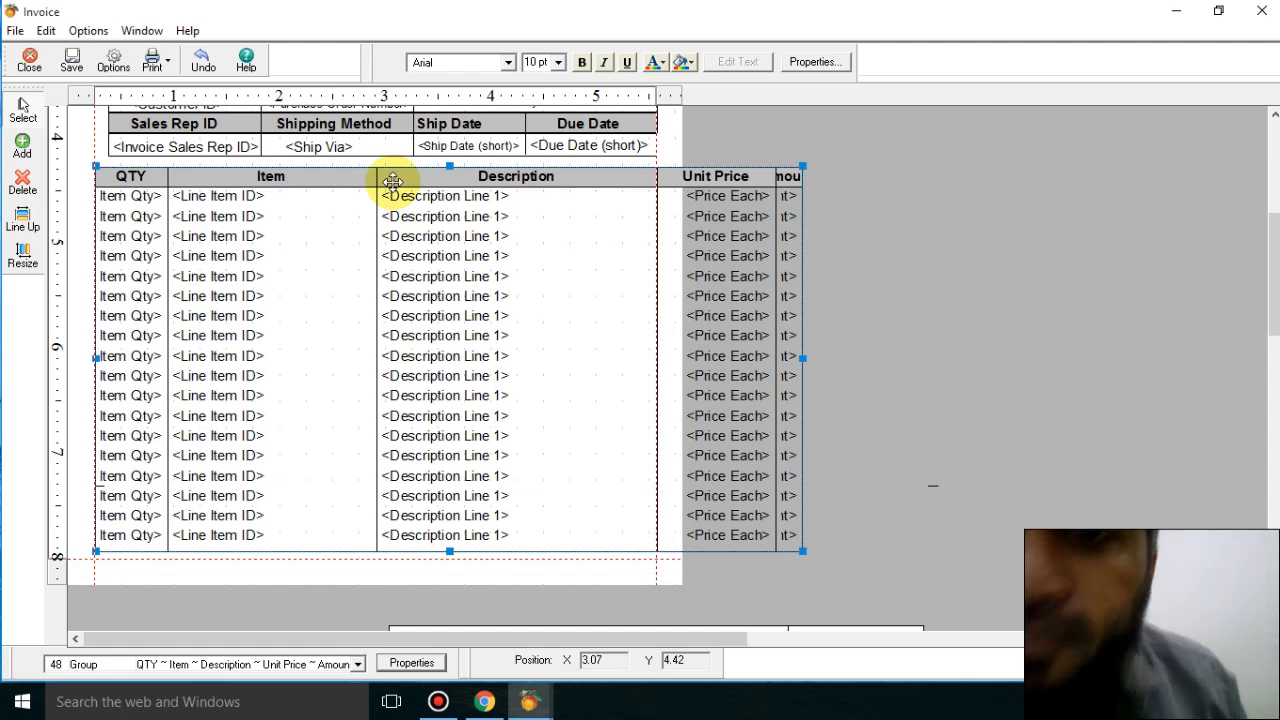
mouse_move(600, 8)
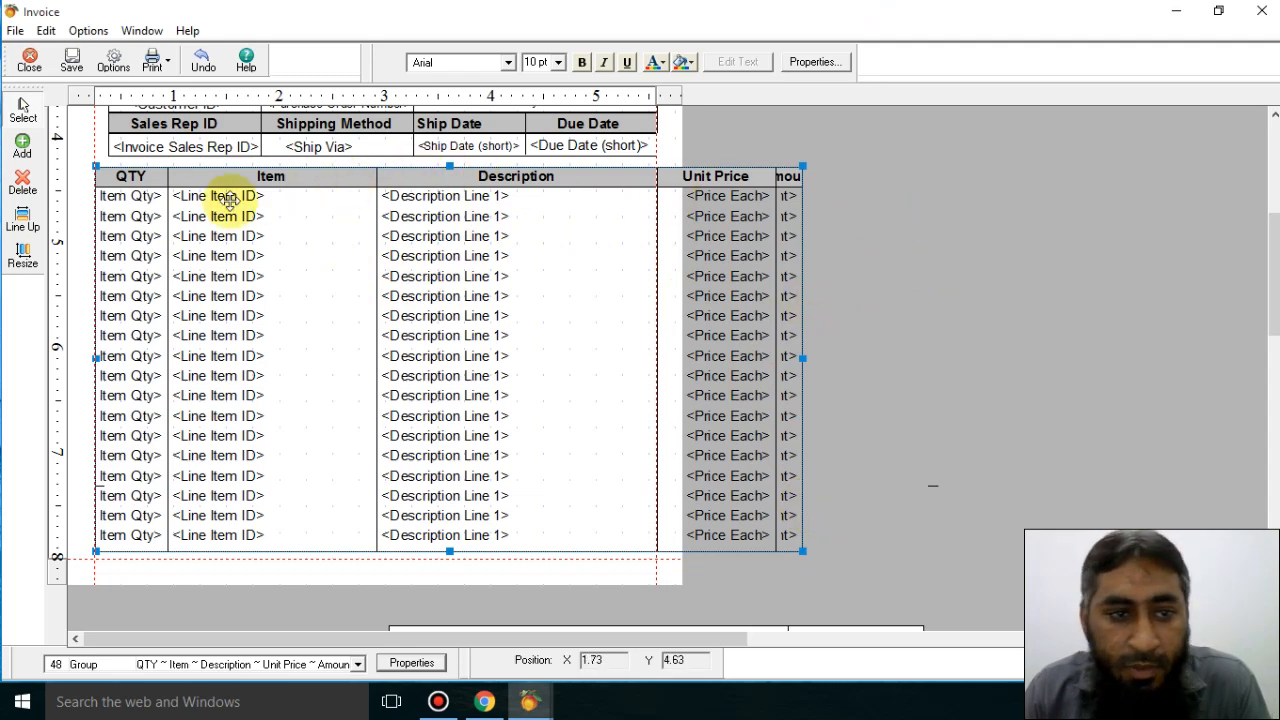
drag(368, 179, 273, 180)
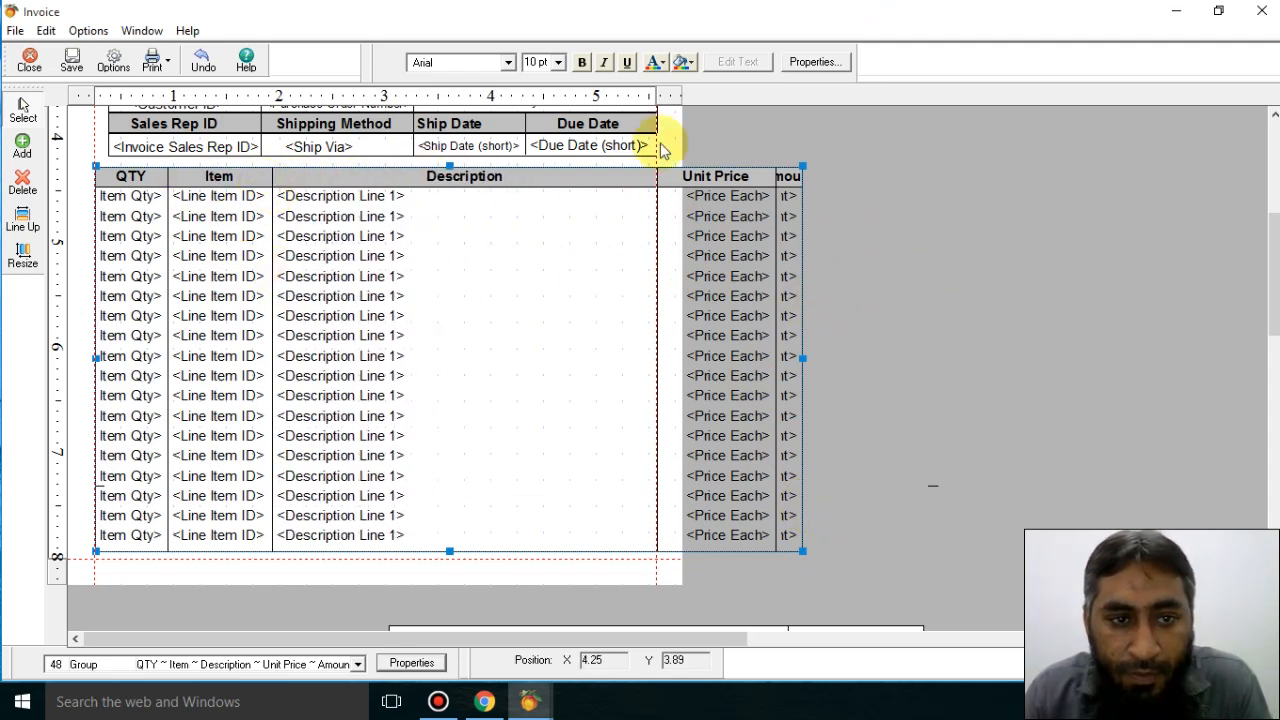
double_click(144, 214)
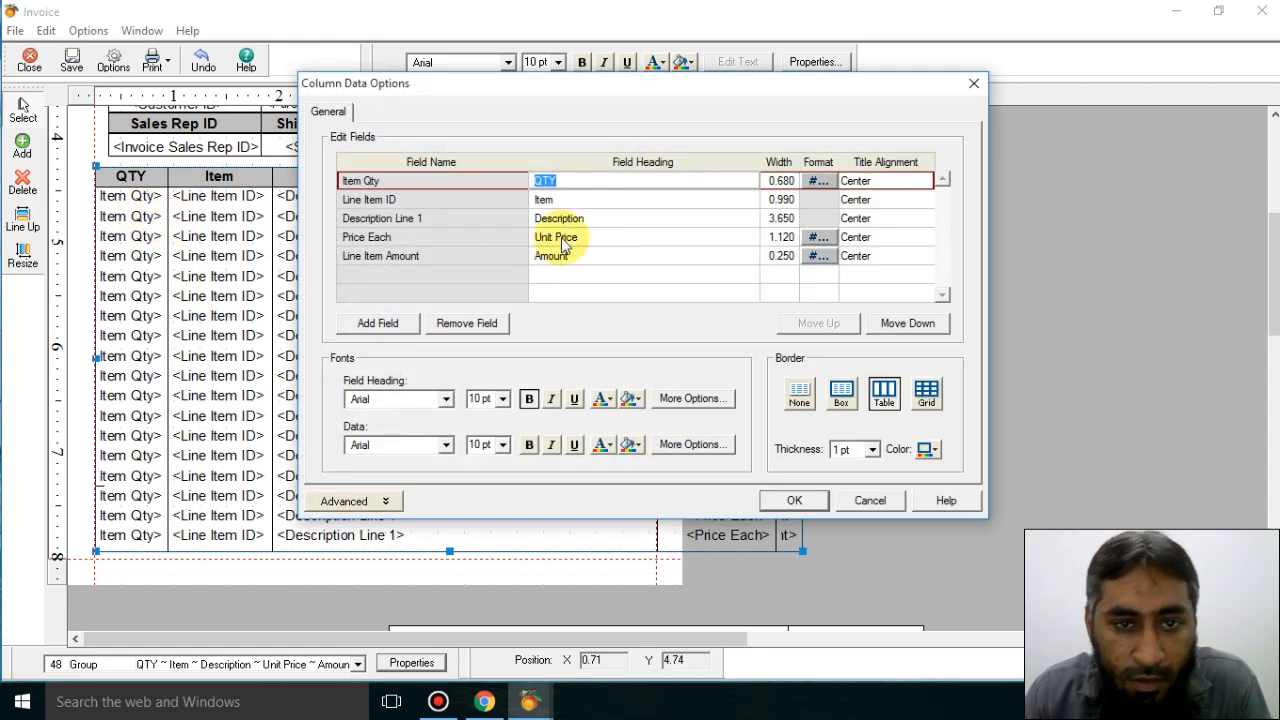
click(570, 199)
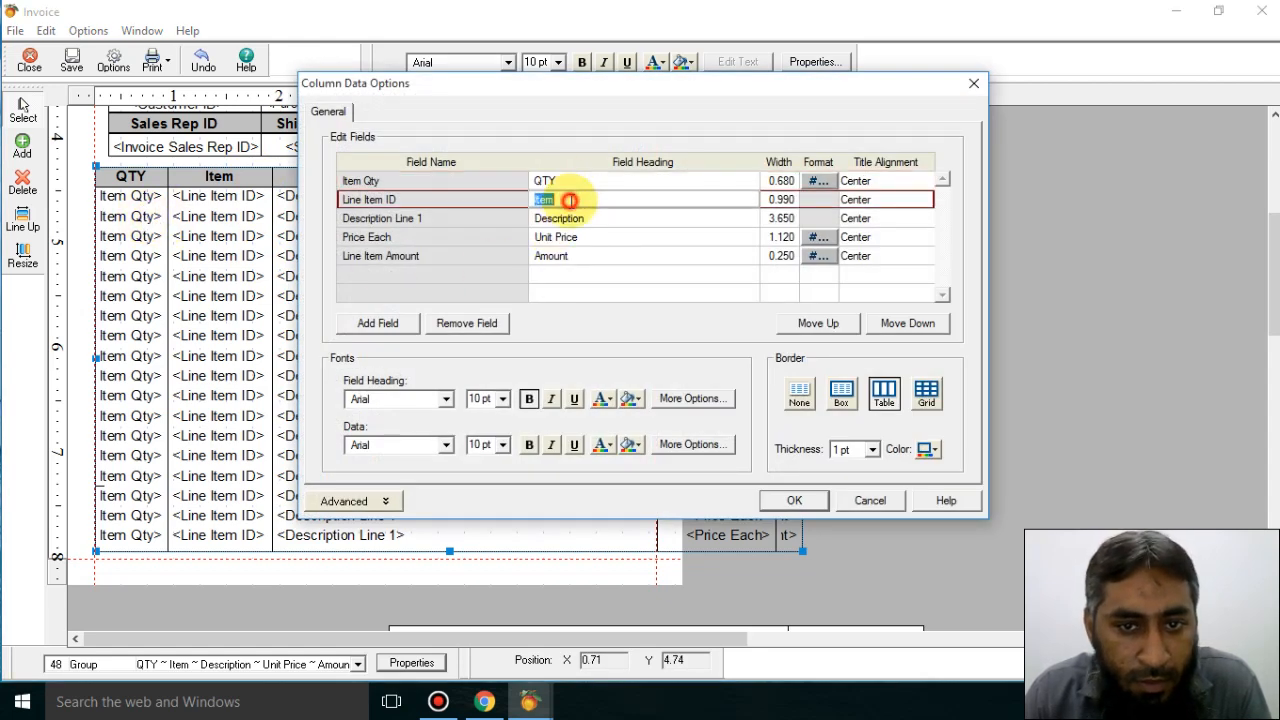
click(585, 218)
click(589, 236)
click(599, 260)
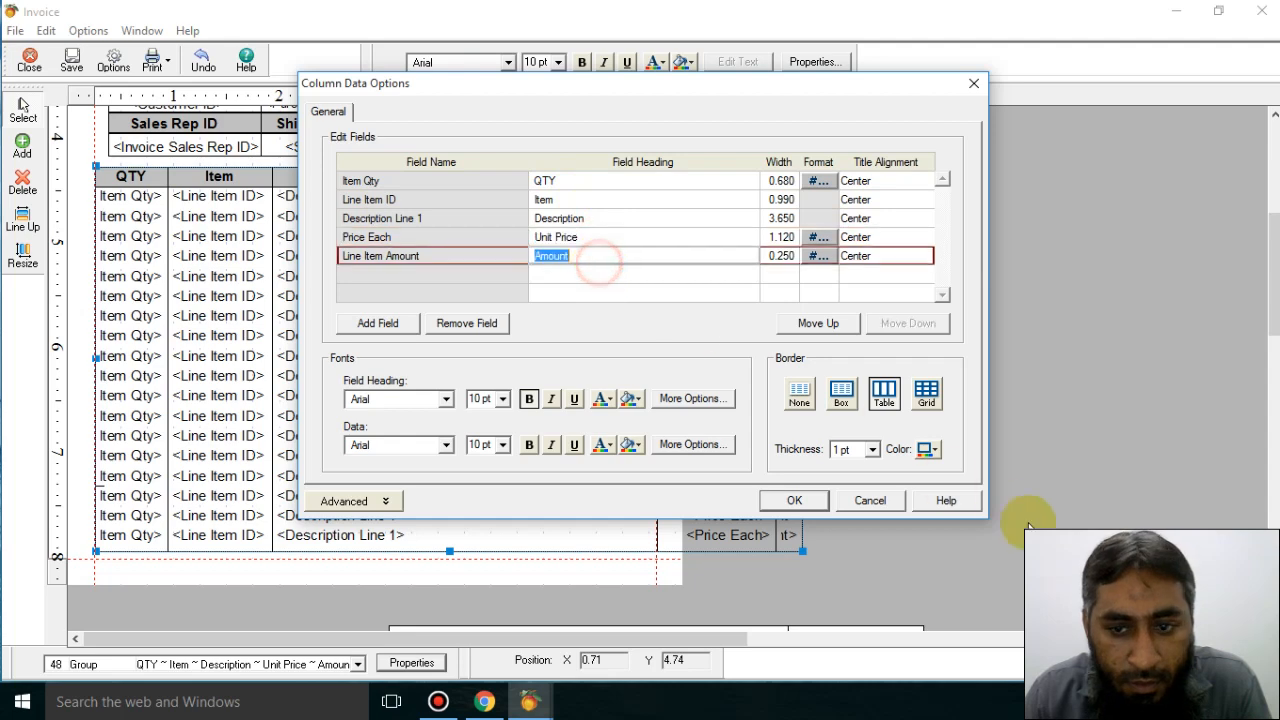
click(870, 500)
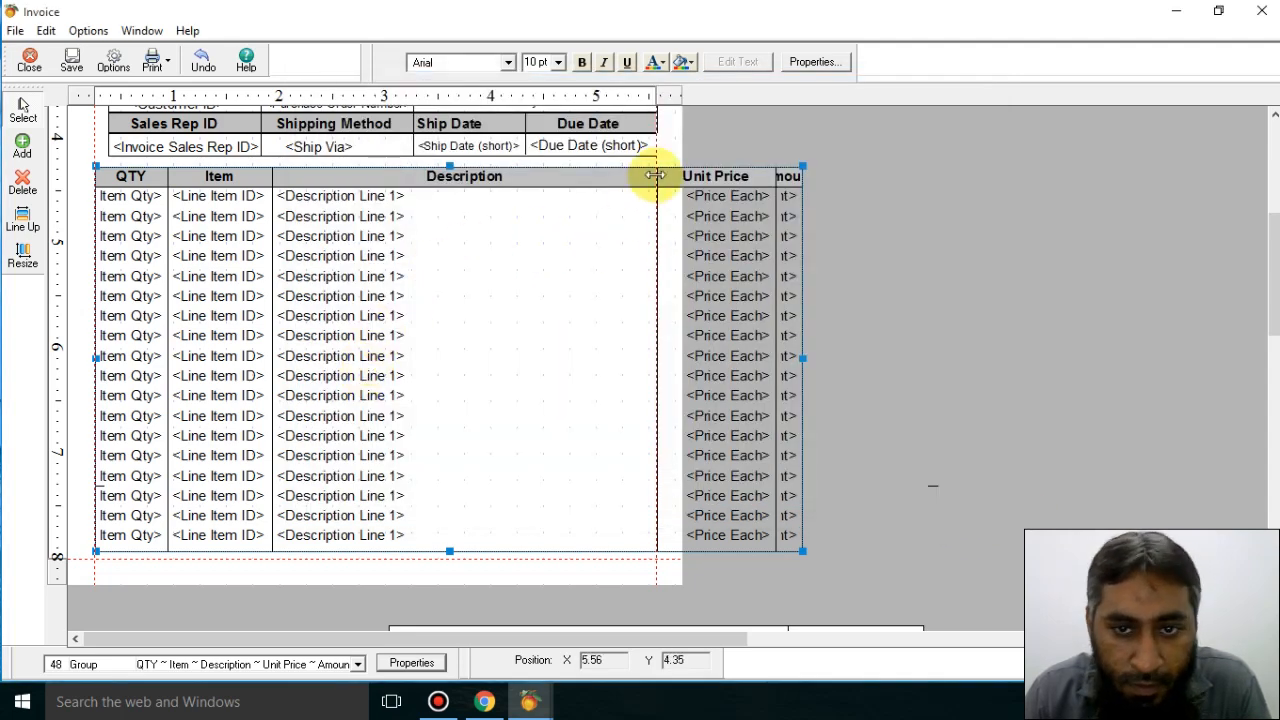
Step: Narrow the Description column to about 1.9 inches and the Unit Price column to about 0.9 inches
drag(655, 175, 475, 195)
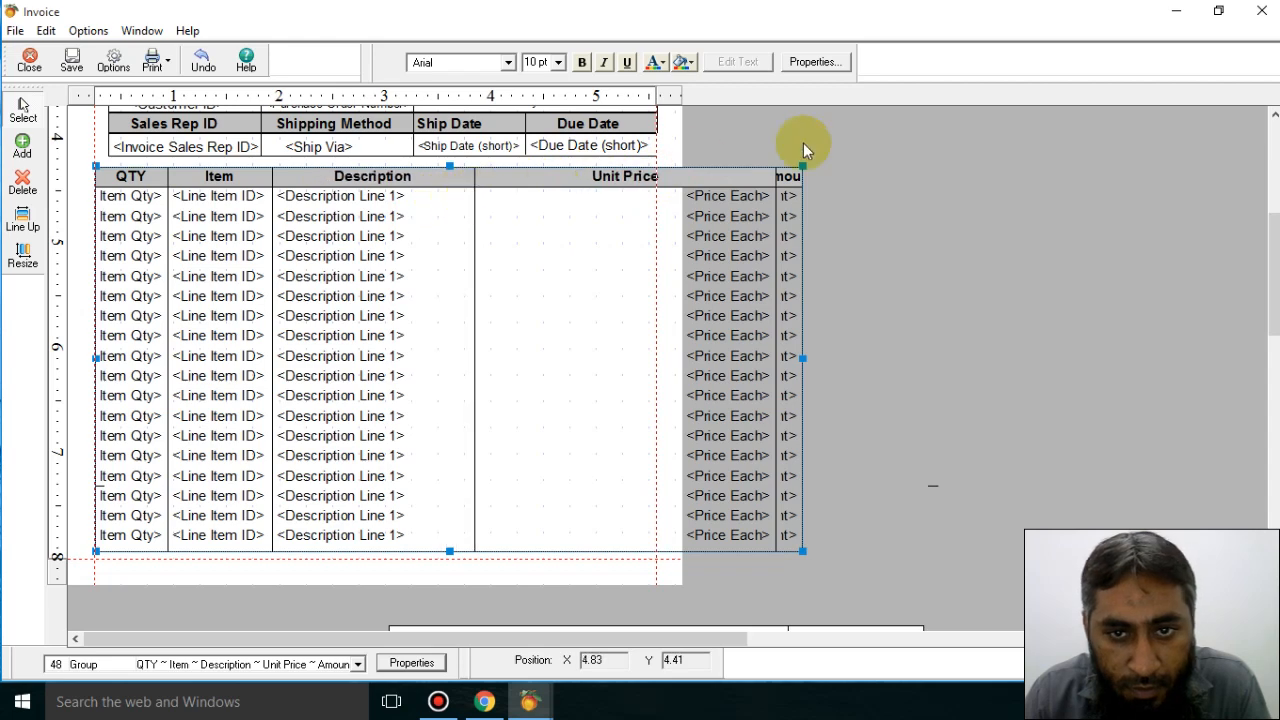
drag(775, 175, 573, 177)
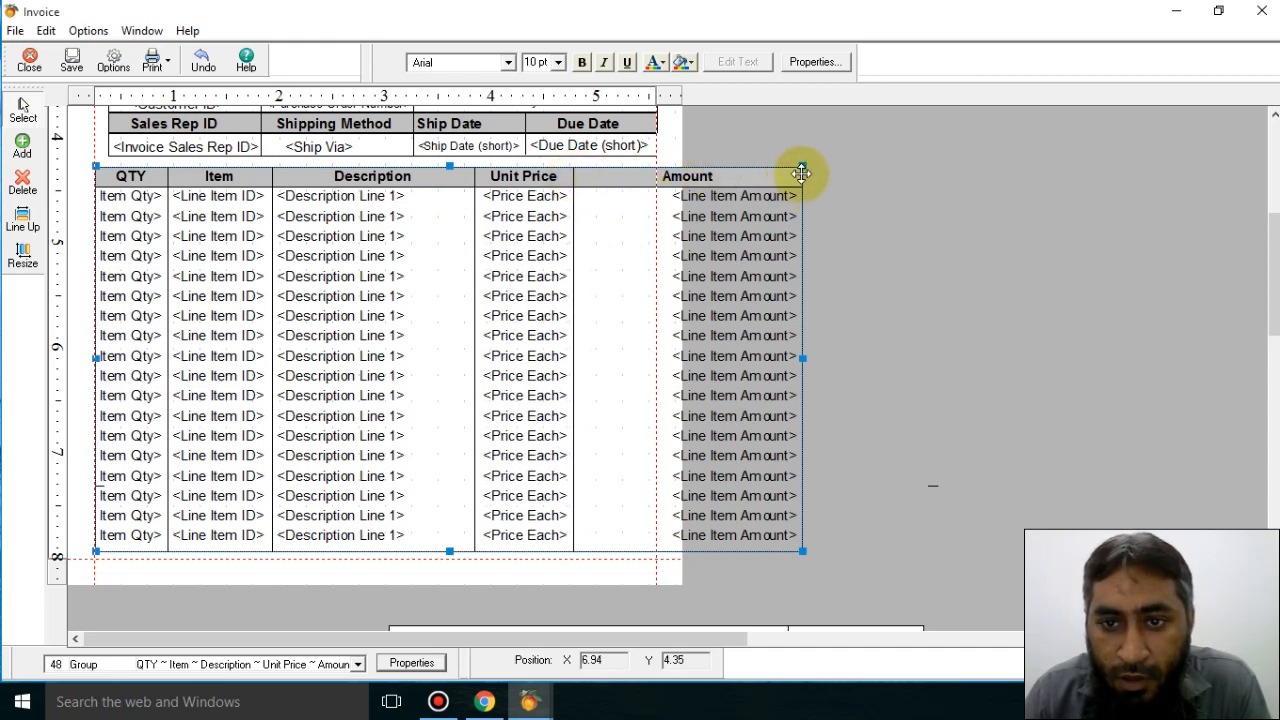
Step: Try to narrow the line item table by pulling its upper outer corner in to the right page margin
drag(802, 167, 664, 160)
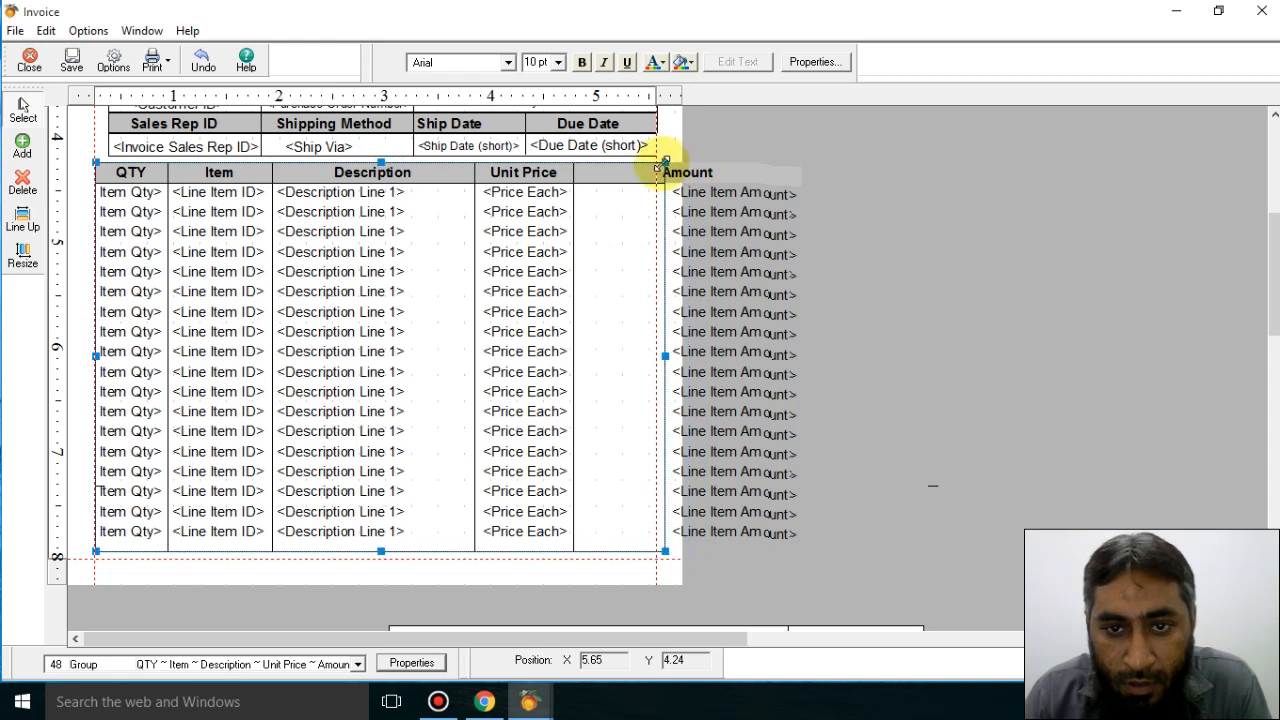
click(742, 175)
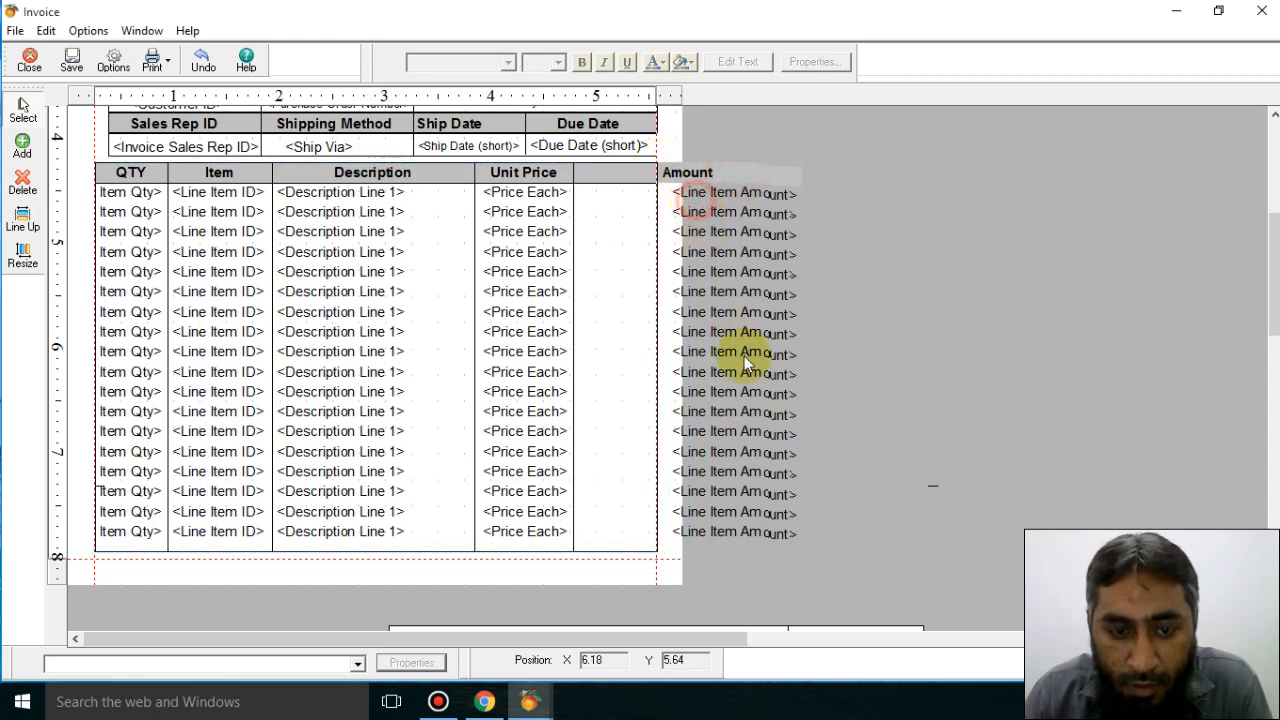
click(794, 392)
click(705, 365)
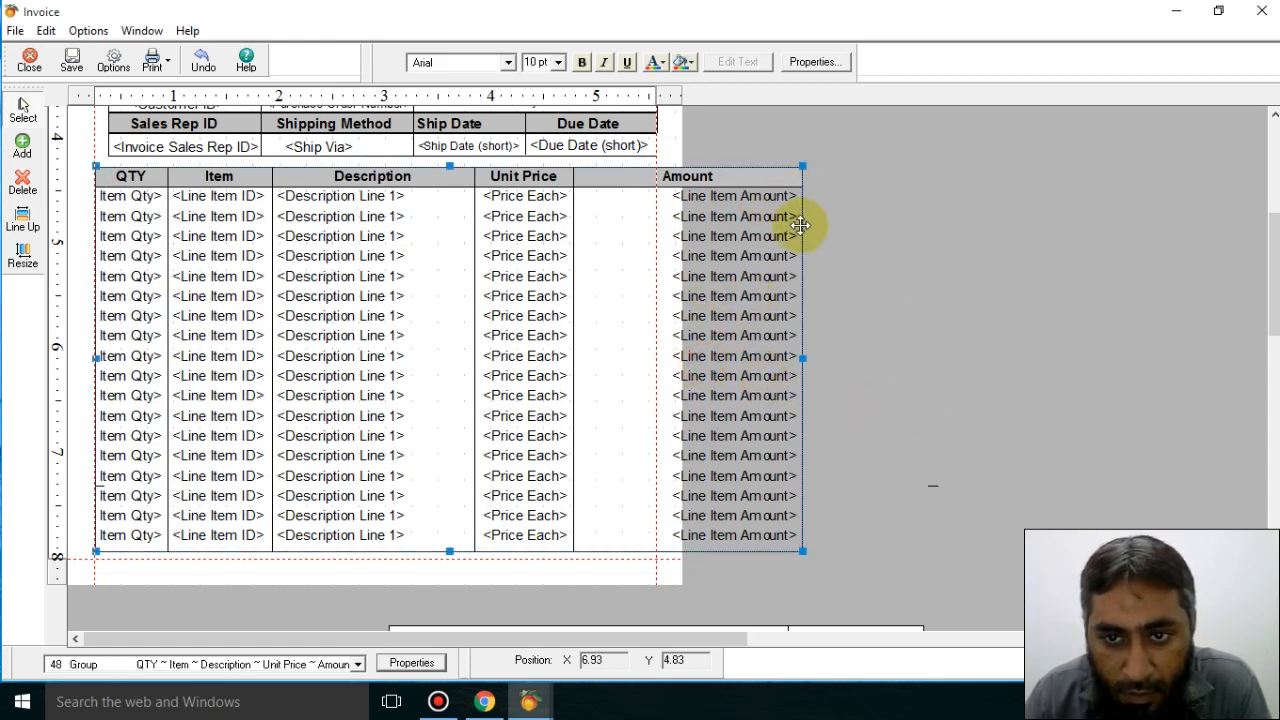
Step: Try to pull the line item table's outer side edge in towards the right page margin, and check its column width settings
click(614, 205)
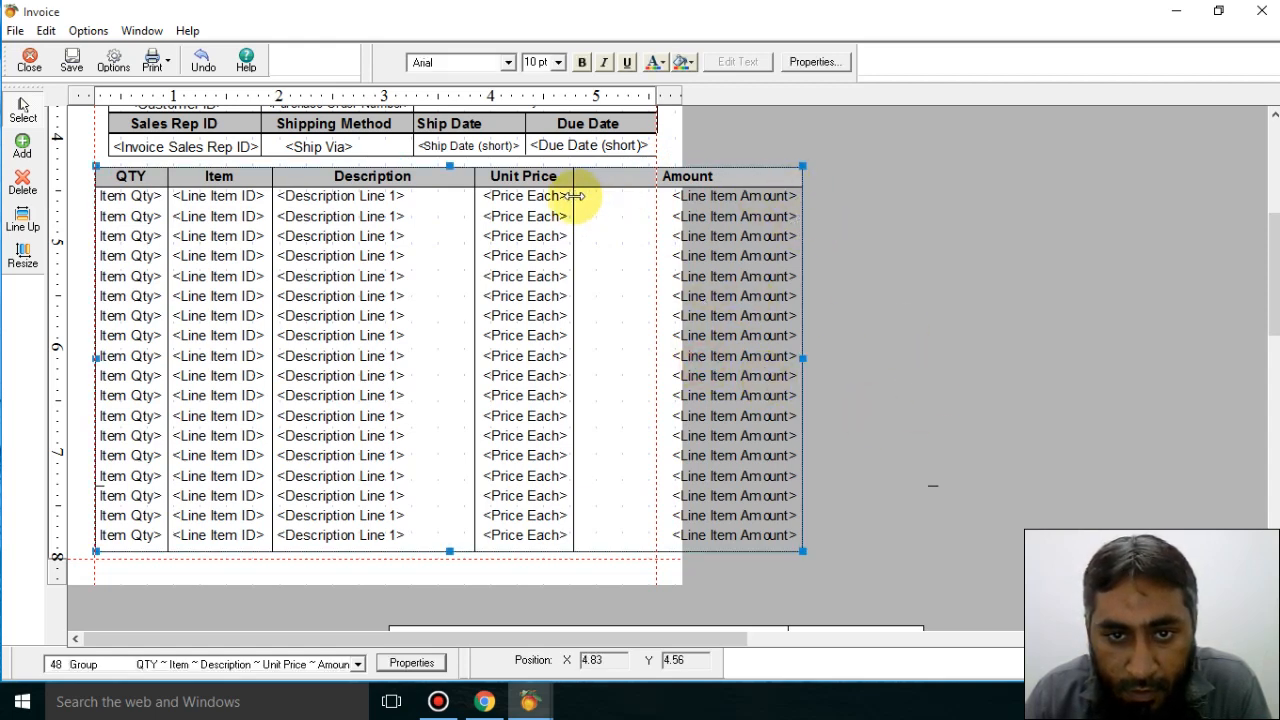
drag(572, 196, 570, 196)
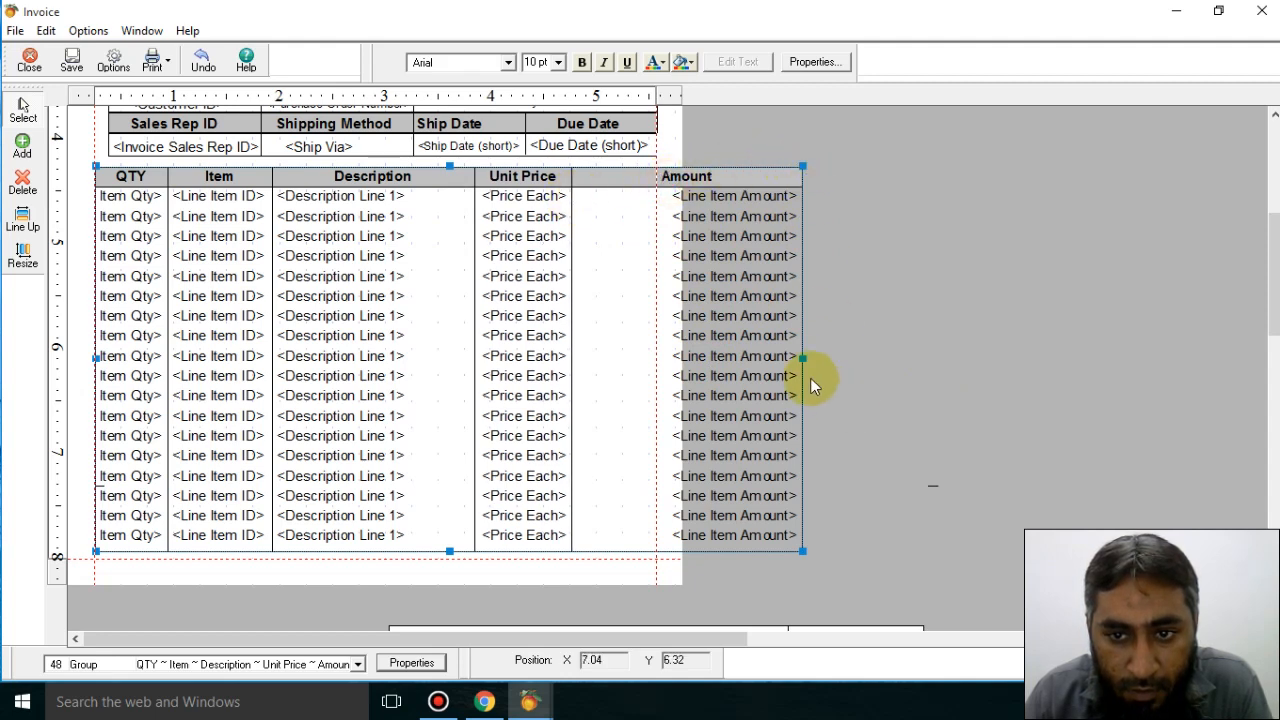
drag(803, 358, 683, 365)
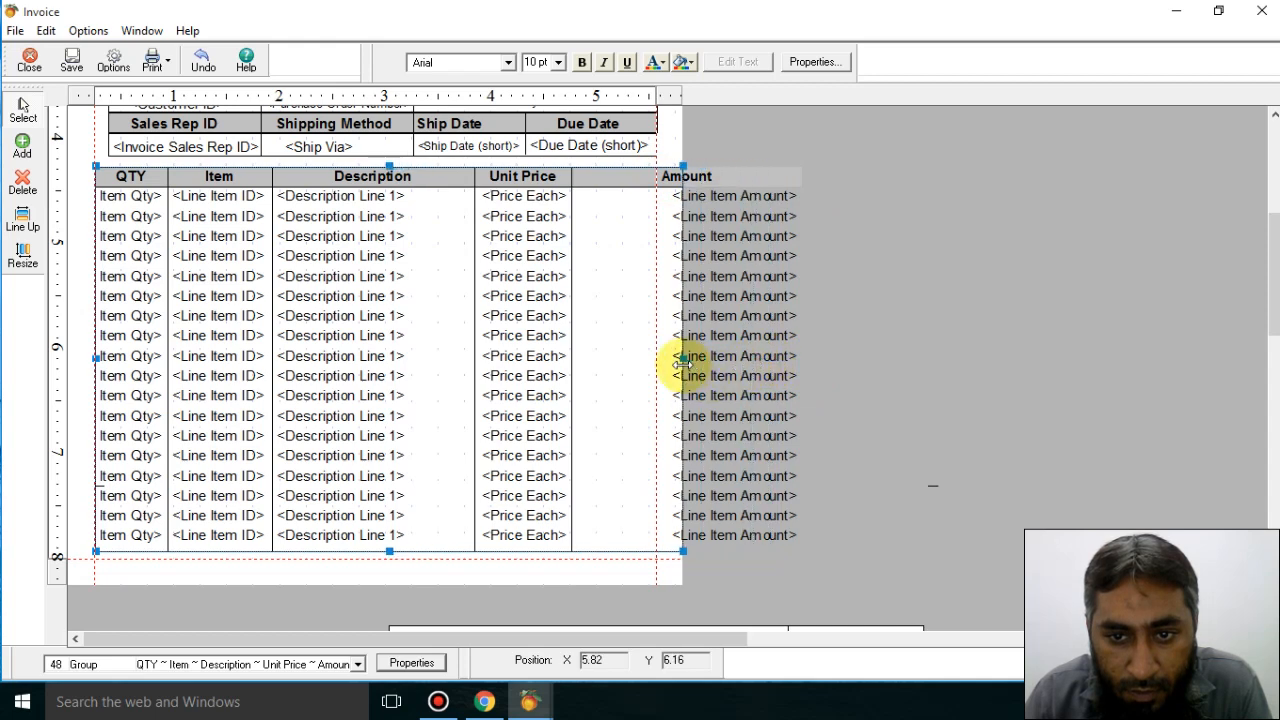
click(715, 255)
drag(846, 173, 725, 535)
click(790, 262)
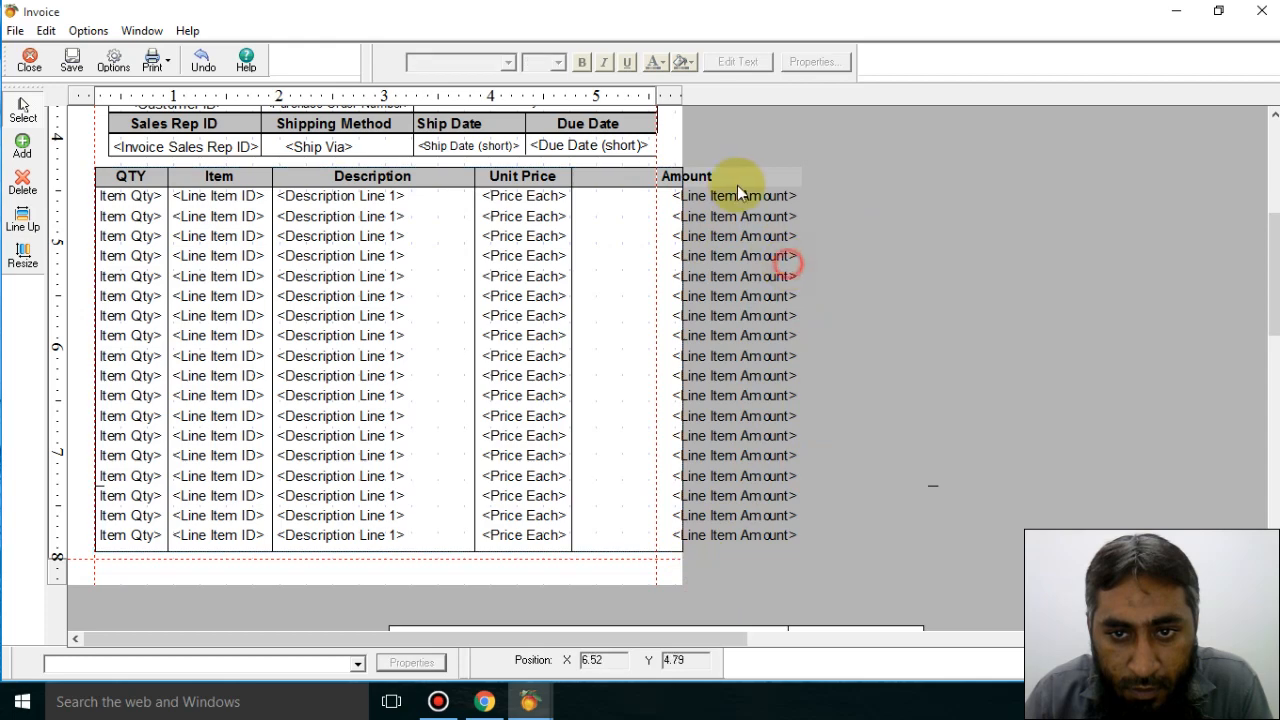
double_click(668, 180)
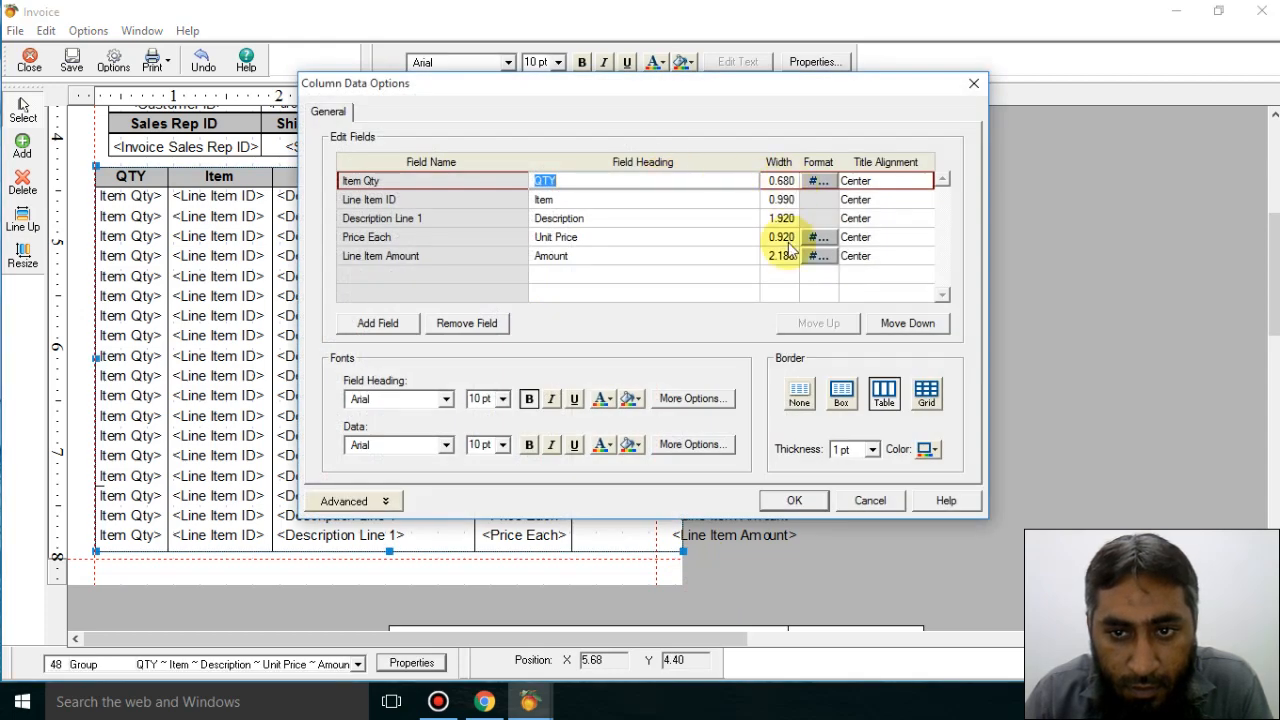
click(870, 500)
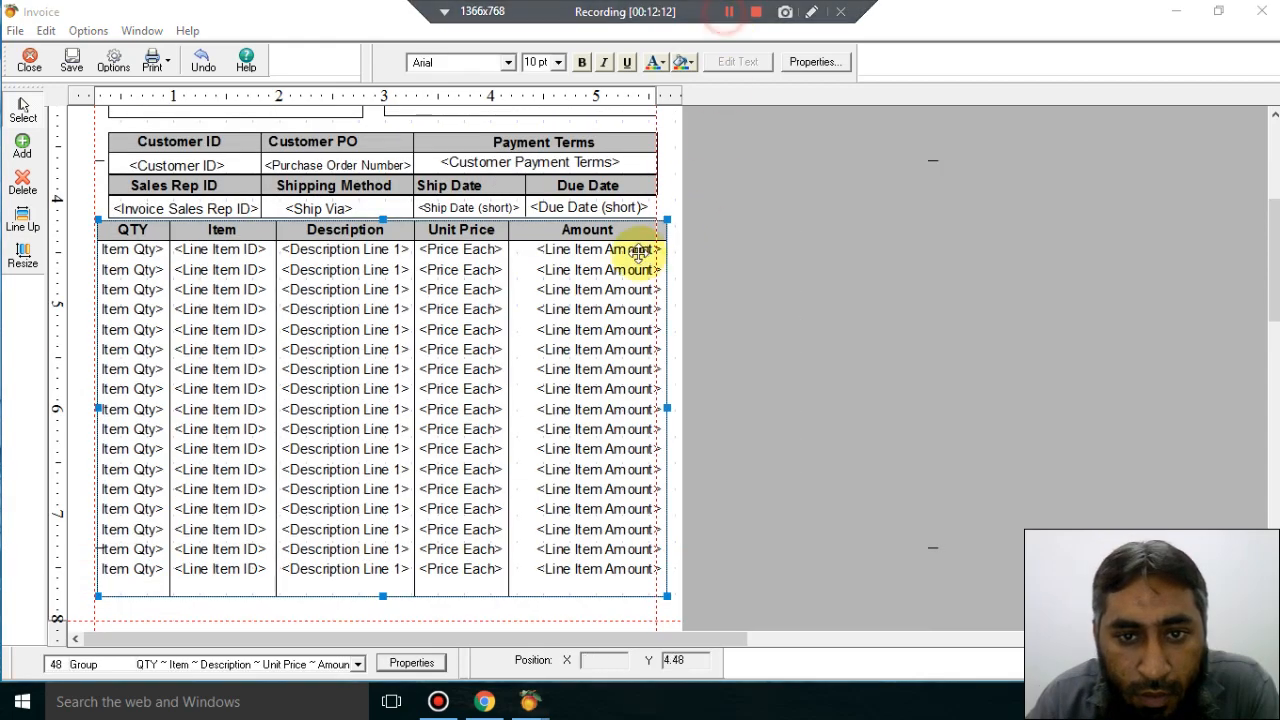
Step: Set the Amount column's width to 1, and stretch the line item table to the right page margin, making Amount about 1.39 wide
click(622, 325)
double_click(622, 325)
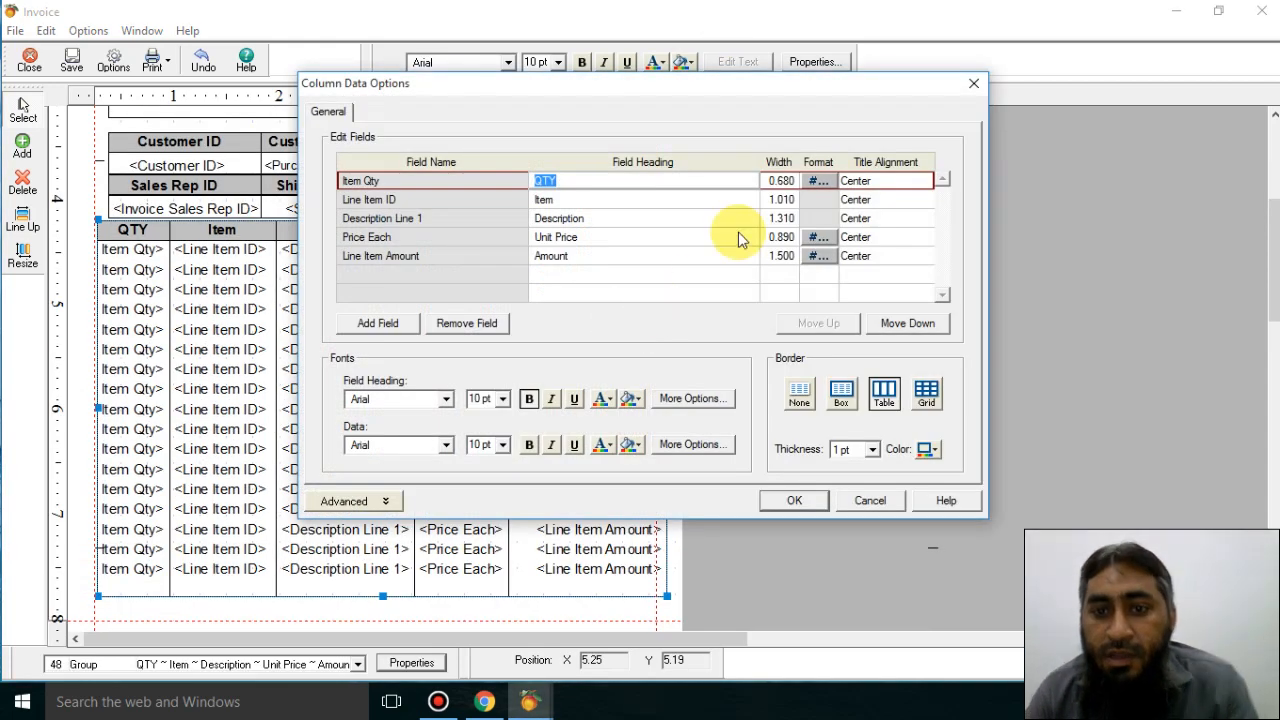
click(791, 253)
text(1)
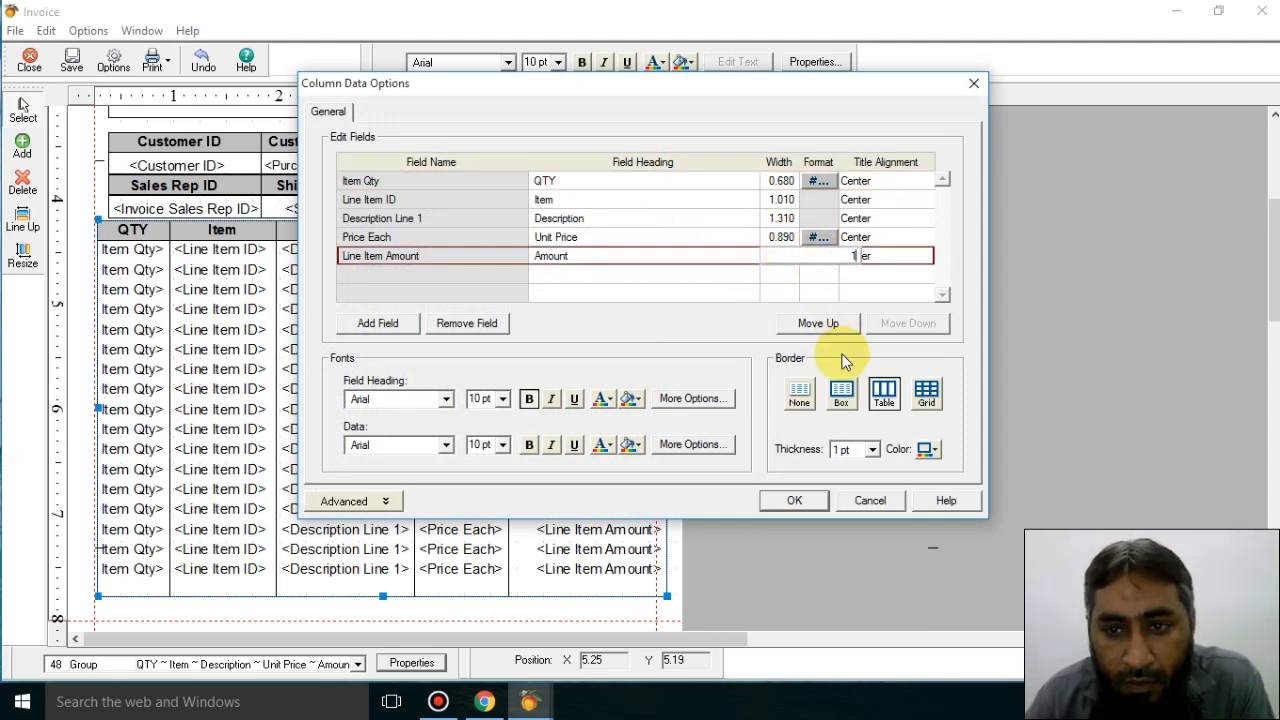
click(790, 501)
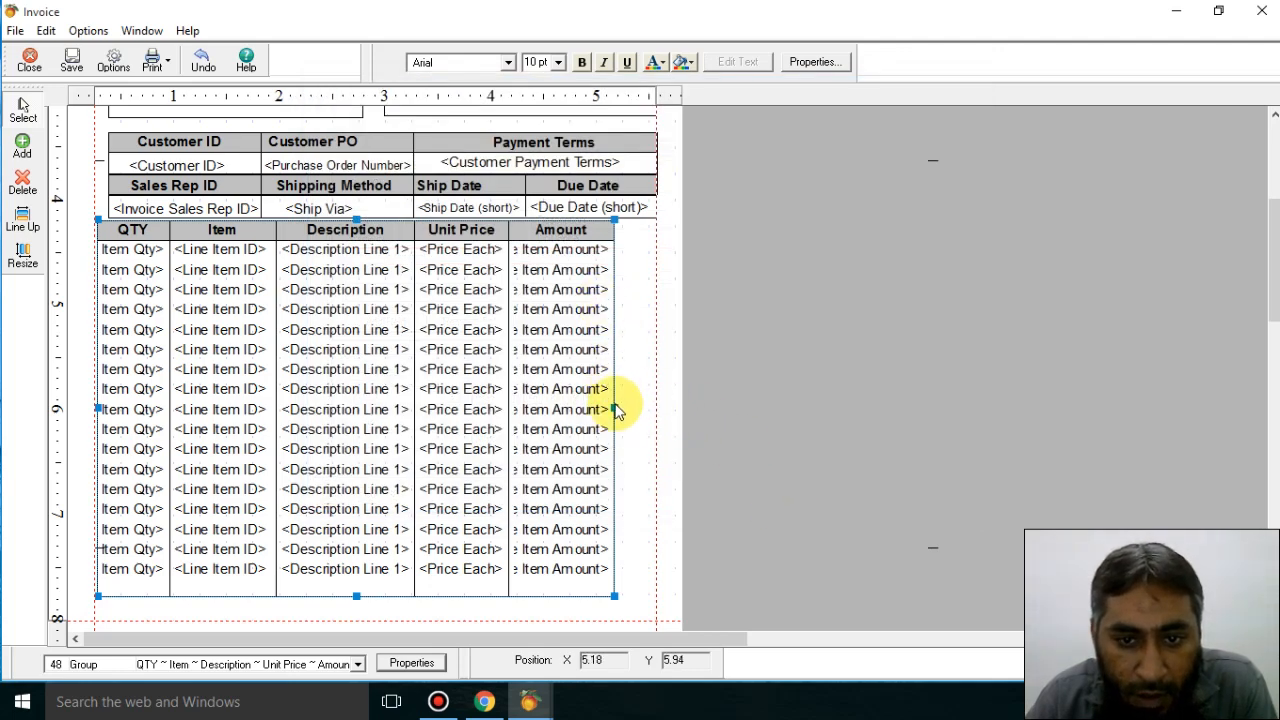
drag(614, 409, 656, 408)
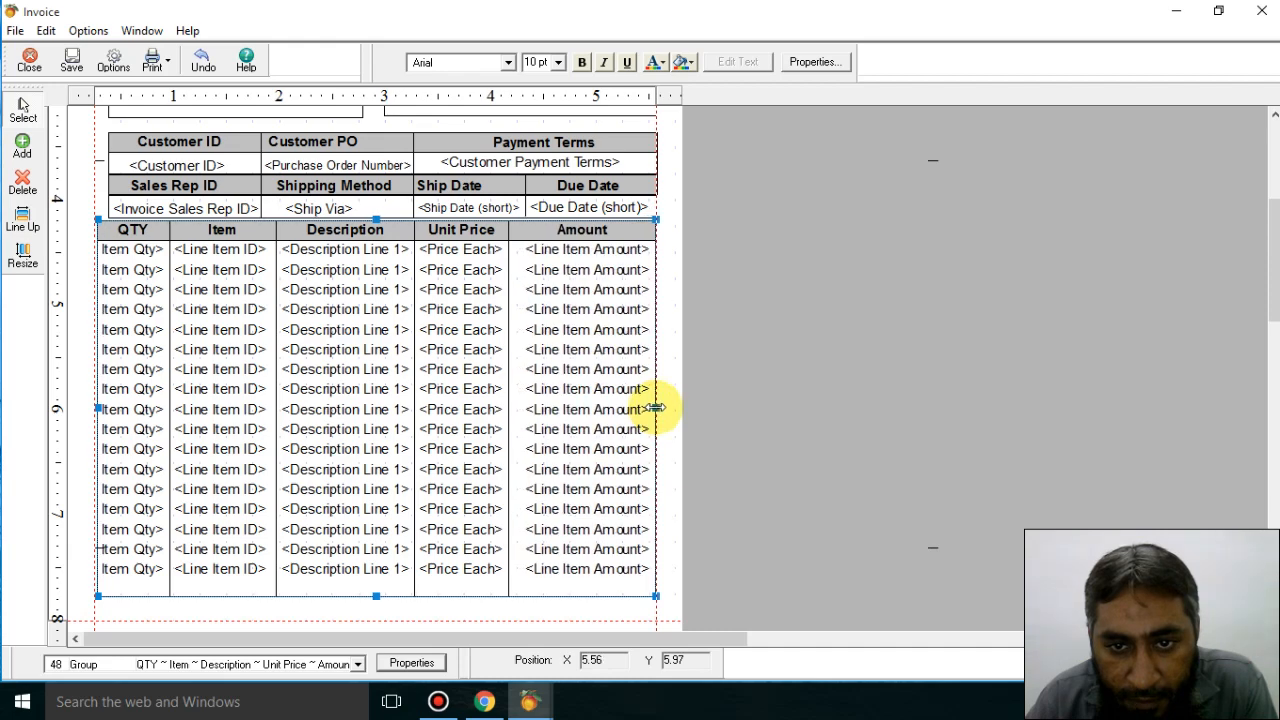
Step: Review the widths of all five line item table columns, leaving the column settings without changes
double_click(540, 271)
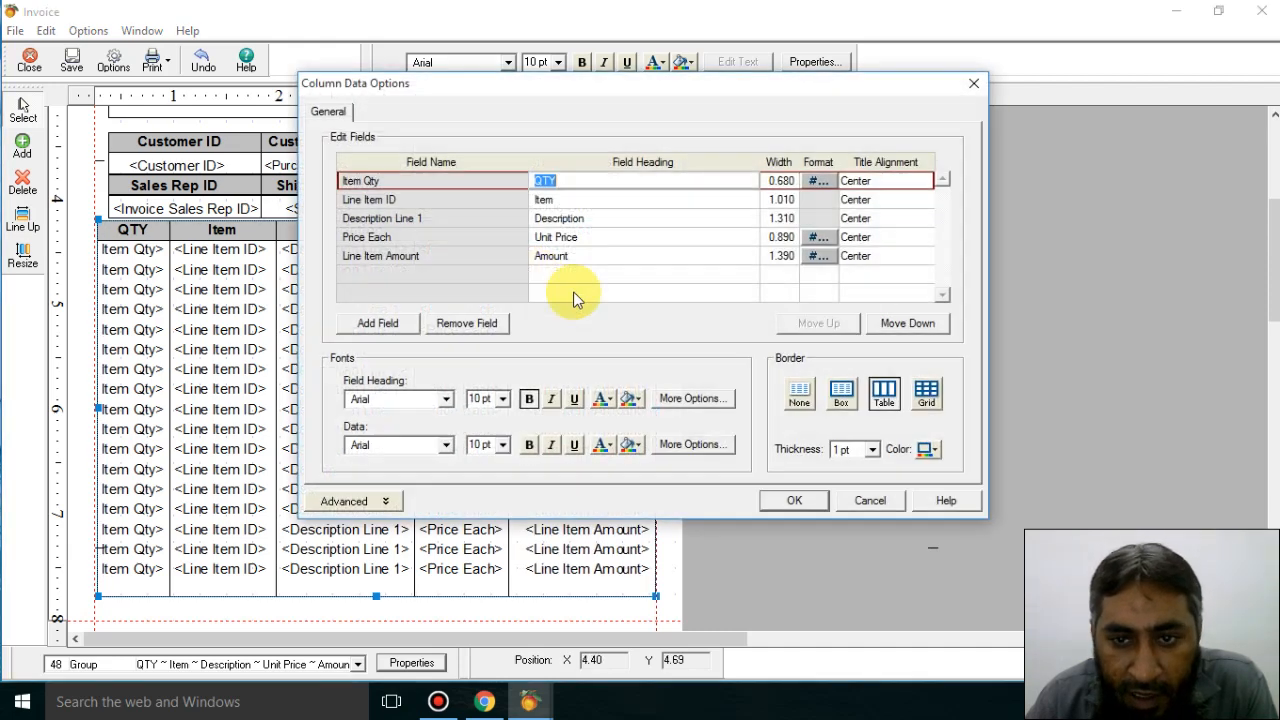
click(786, 199)
click(786, 180)
click(786, 199)
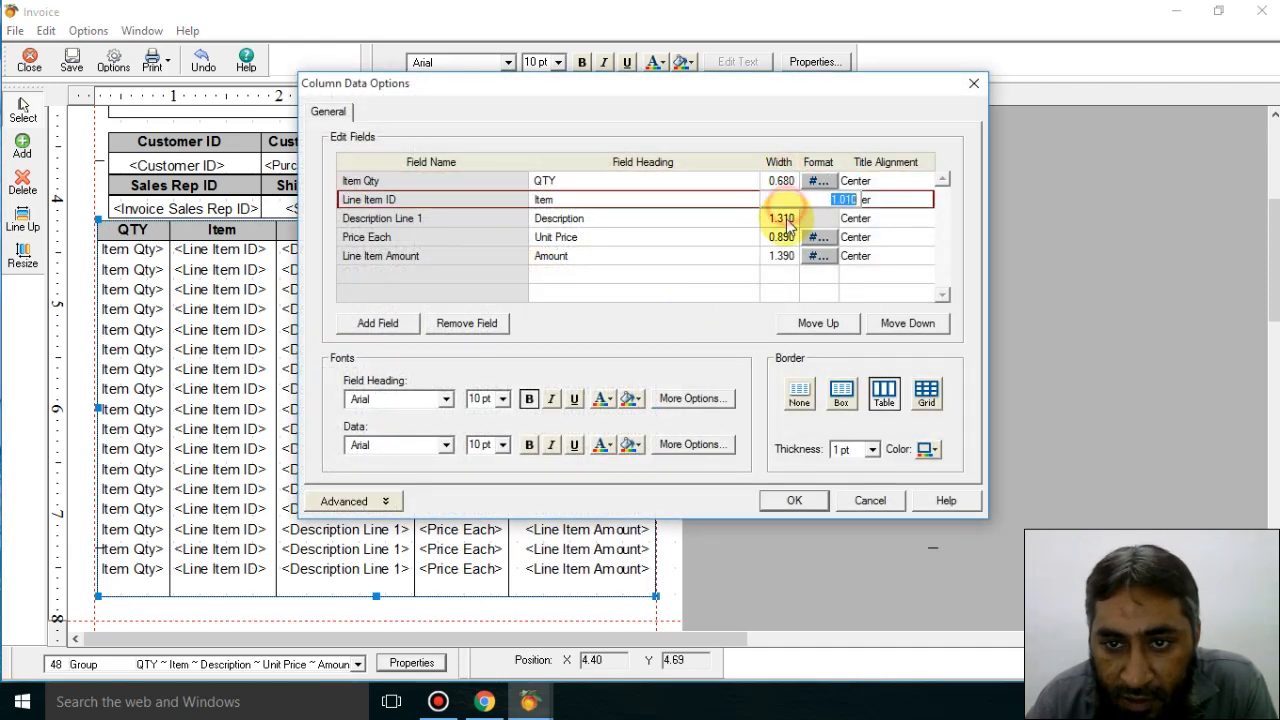
click(787, 218)
click(788, 237)
click(790, 256)
click(787, 238)
click(785, 182)
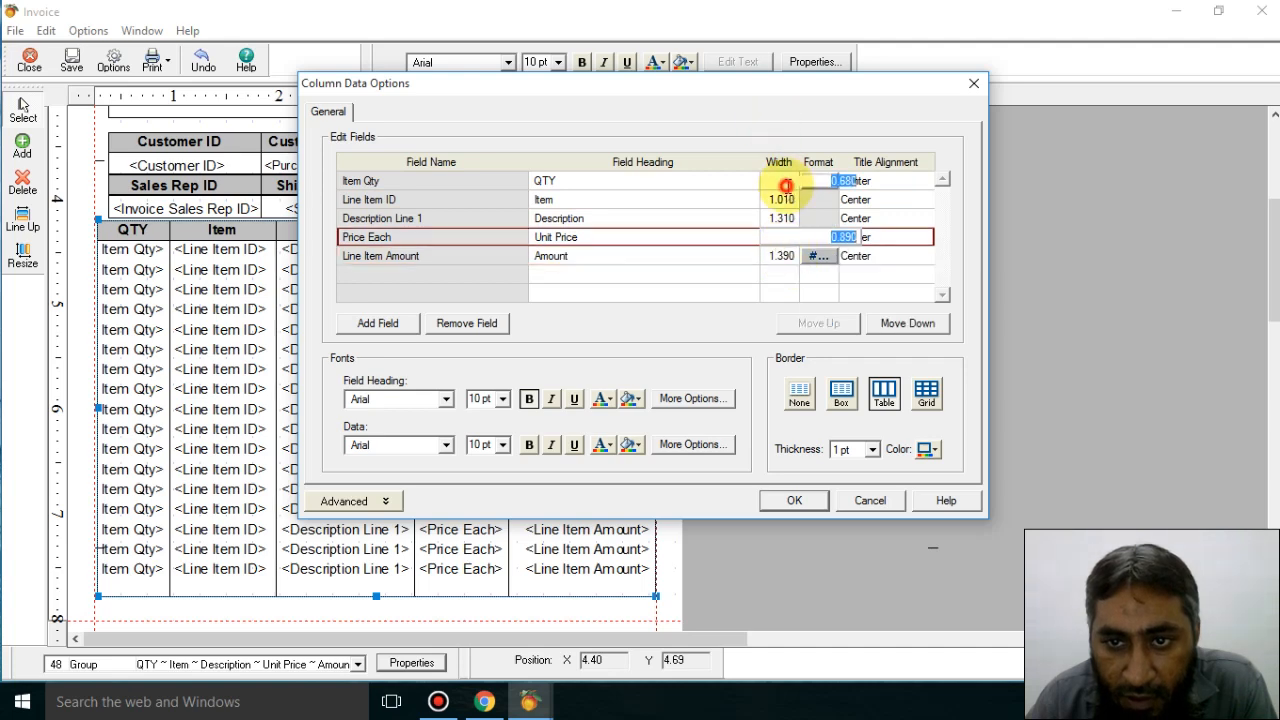
click(786, 200)
click(786, 217)
click(786, 236)
click(784, 252)
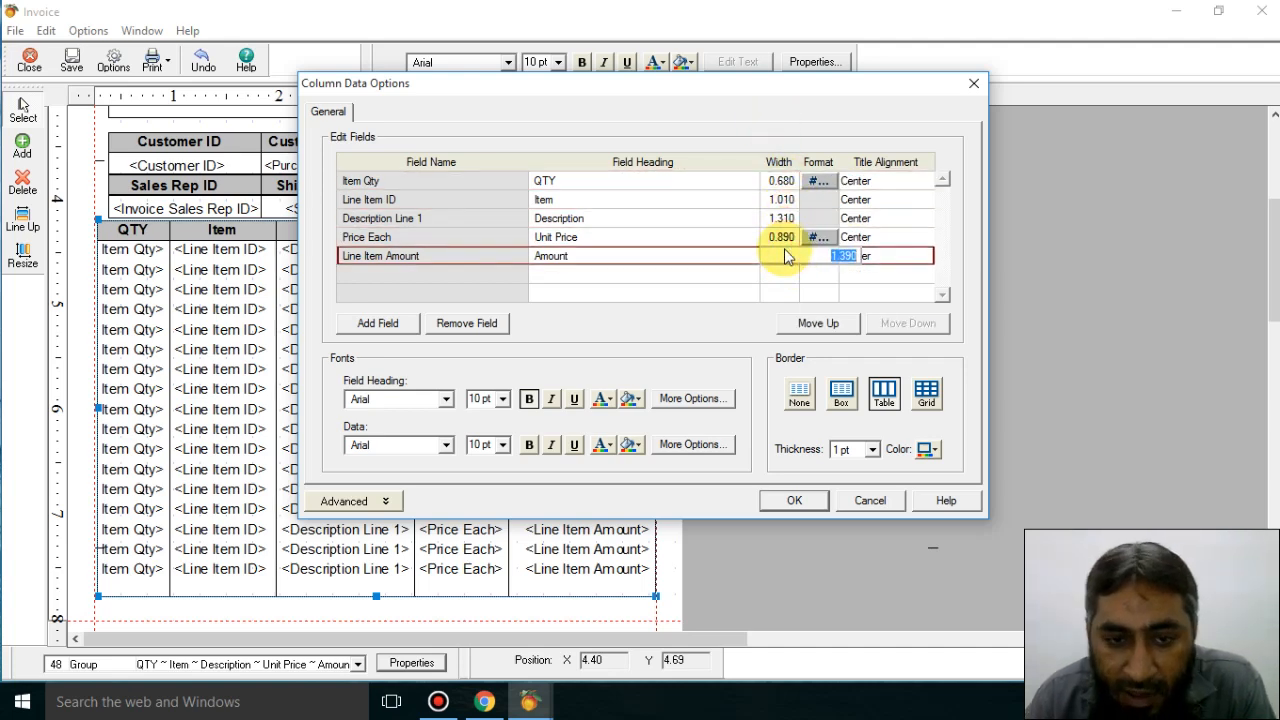
click(868, 500)
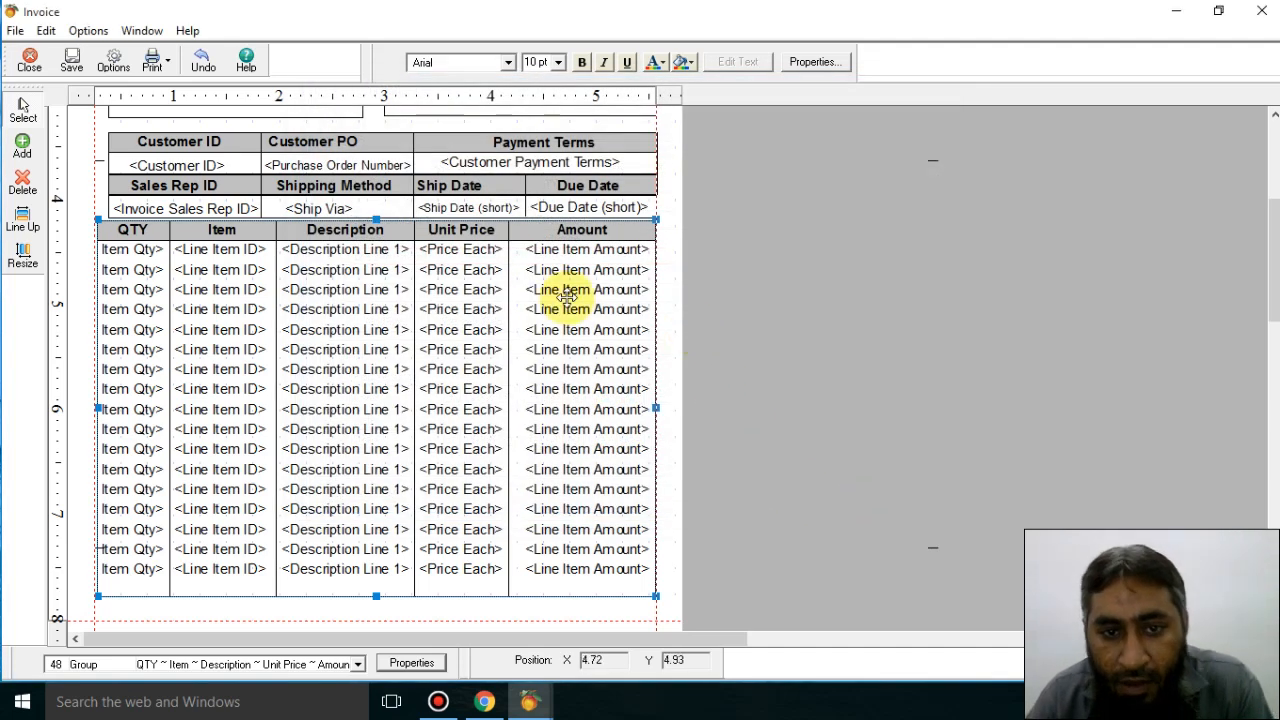
Step: Shift the line item table's column dividers to widen Description, slightly narrow Item and Amount, and give QTY a touch more room
drag(510, 240, 519, 240)
drag(413, 231, 423, 230)
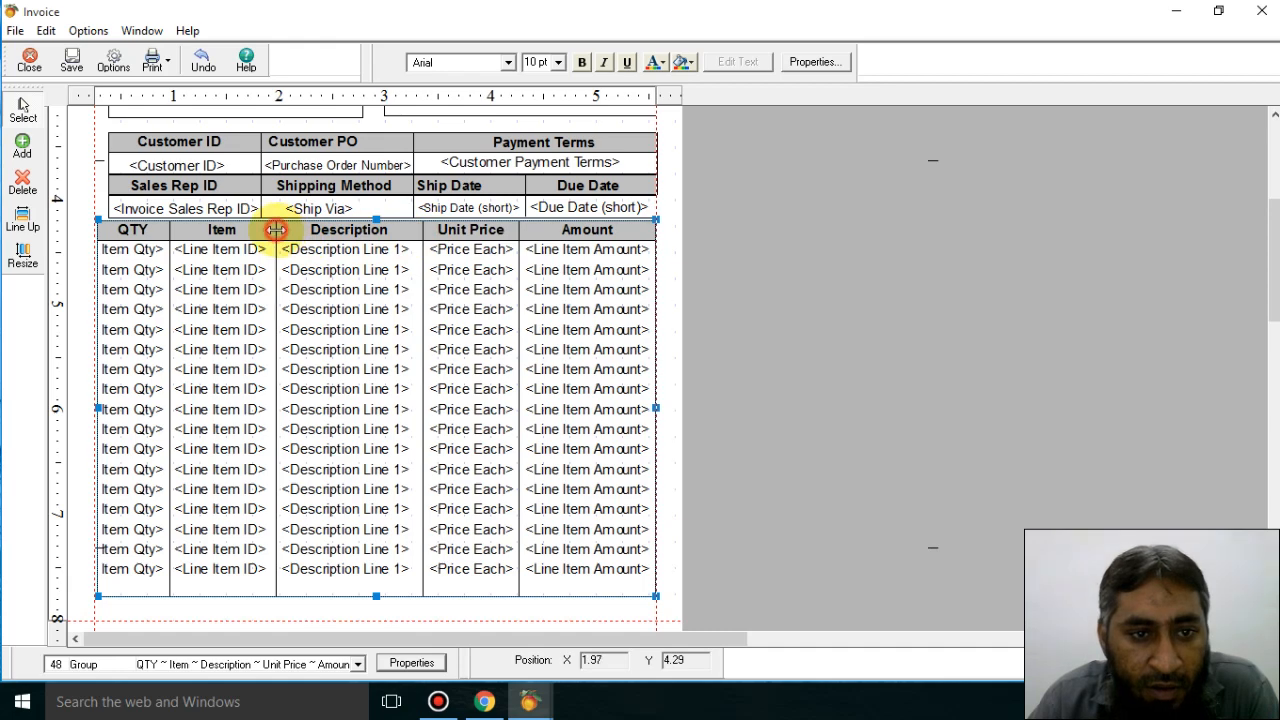
drag(276, 230, 269, 230)
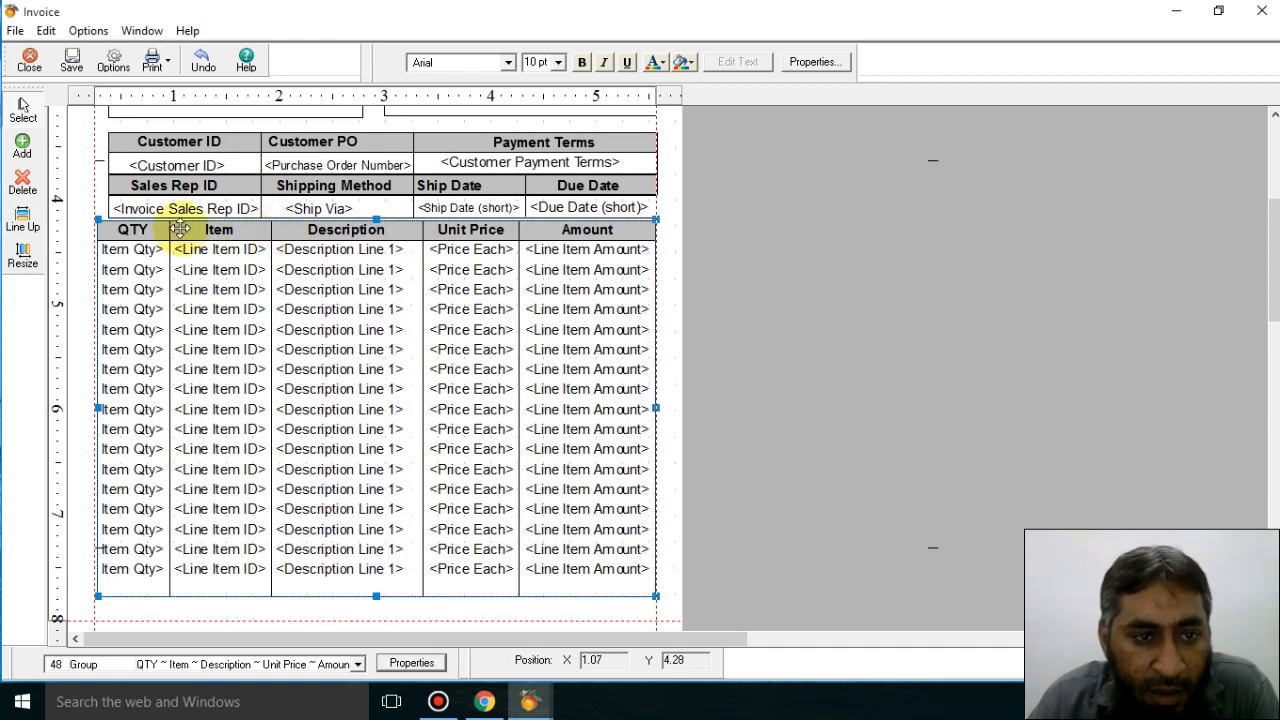
drag(170, 233, 172, 233)
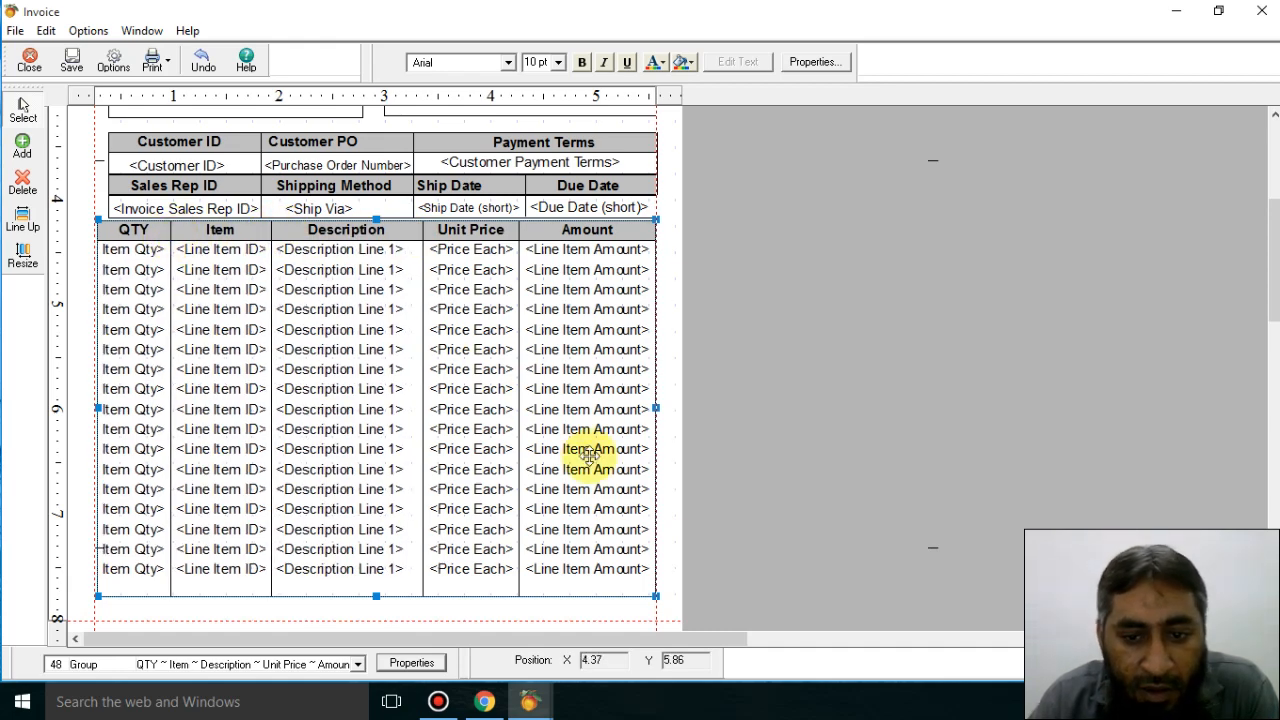
Step: Examine the form layout from the totals block below the page up to the company header and address boxes
scroll(598, 455, down, 5)
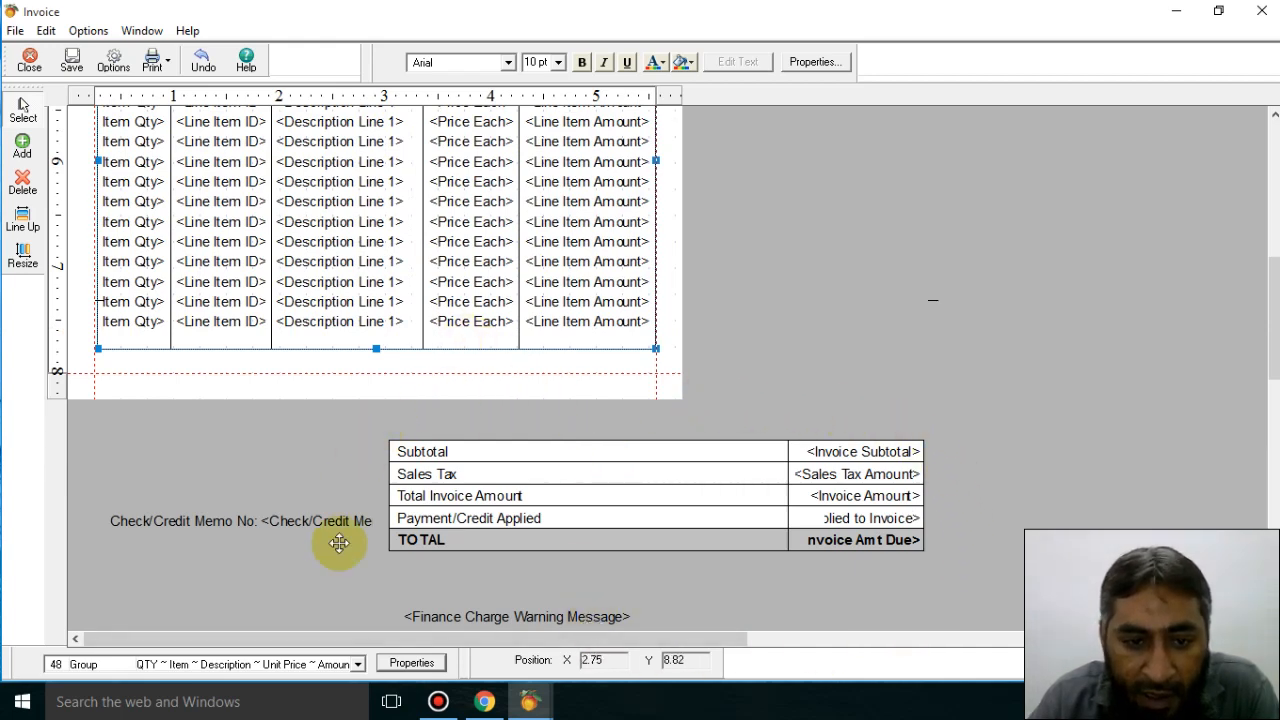
scroll(643, 596, up, 3)
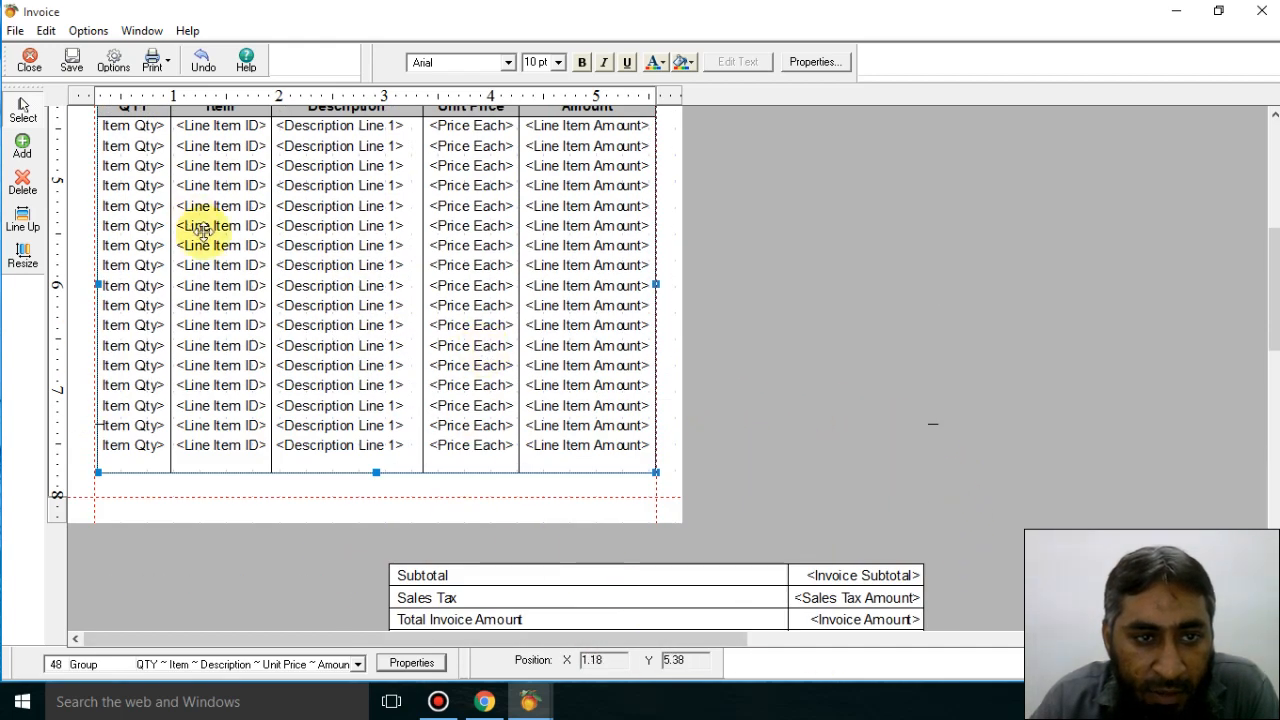
scroll(277, 528, up, 7)
scroll(456, 582, up, 3)
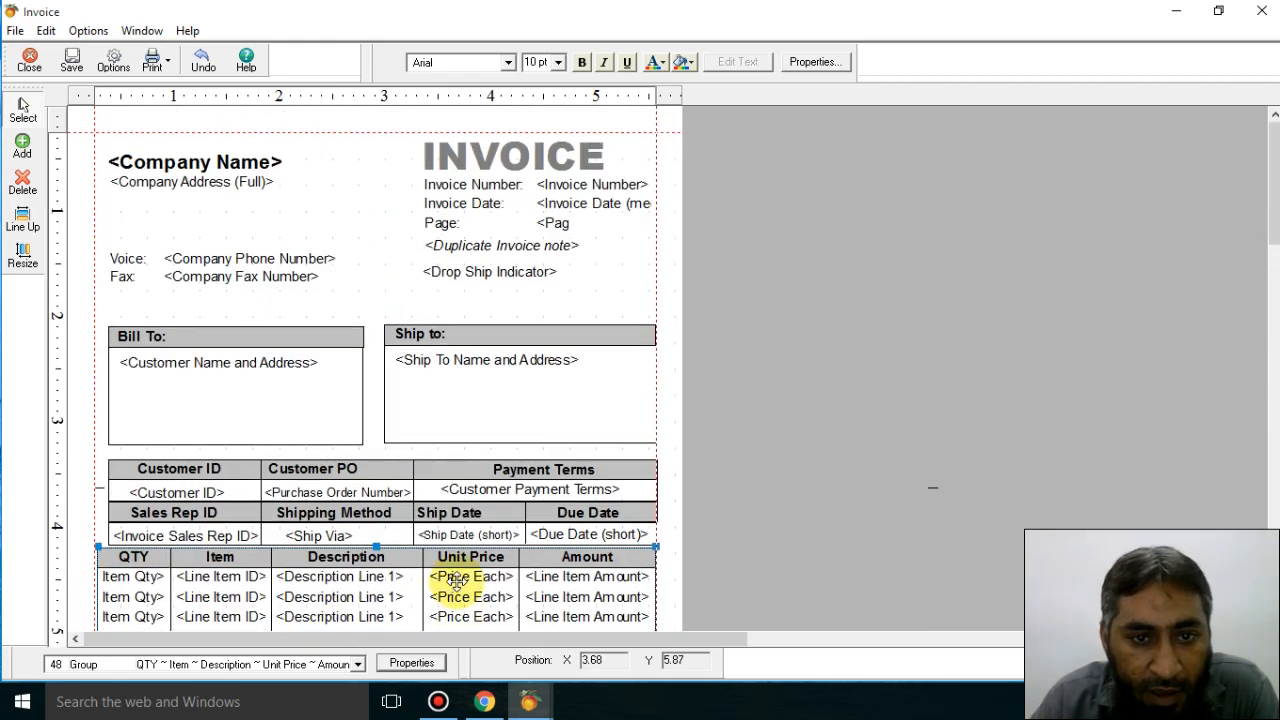
scroll(795, 298, down, 5)
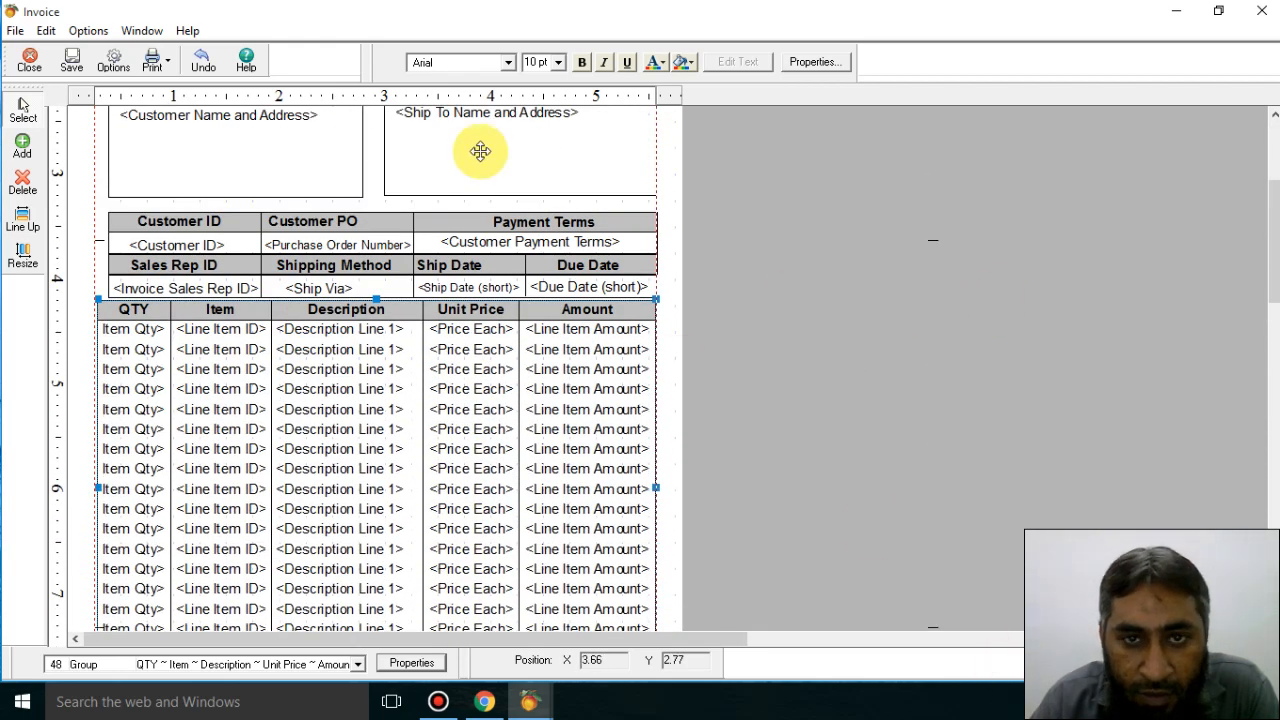
scroll(685, 425, down, 2)
scroll(640, 395, up, 6)
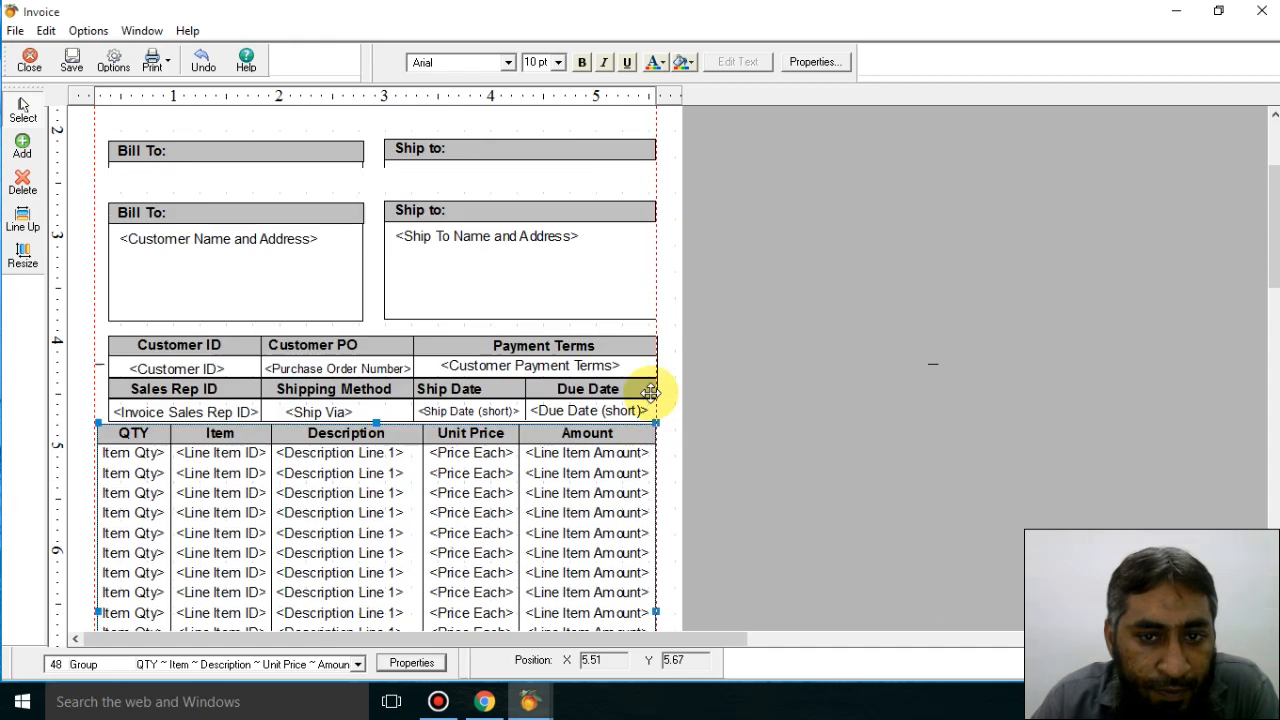
click(729, 306)
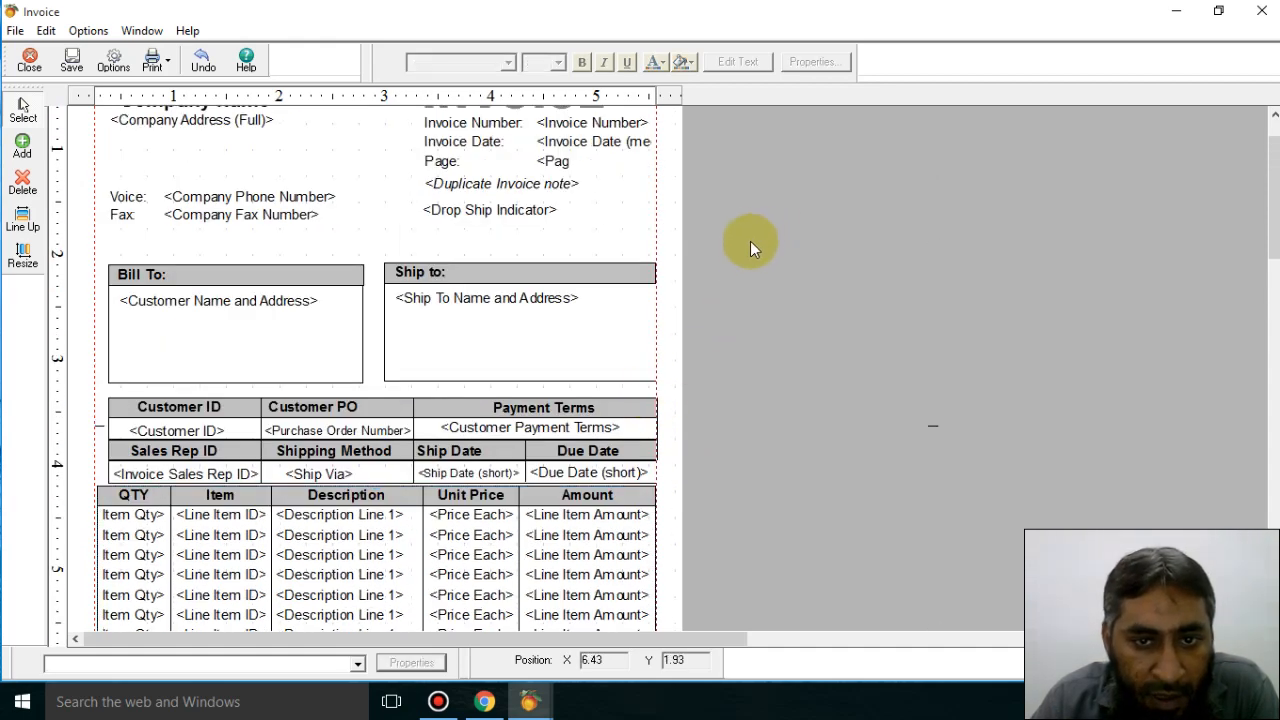
Step: Select the blocks from the fax line through the line item table together and nudge them slightly up and back down
drag(755, 230, 86, 623)
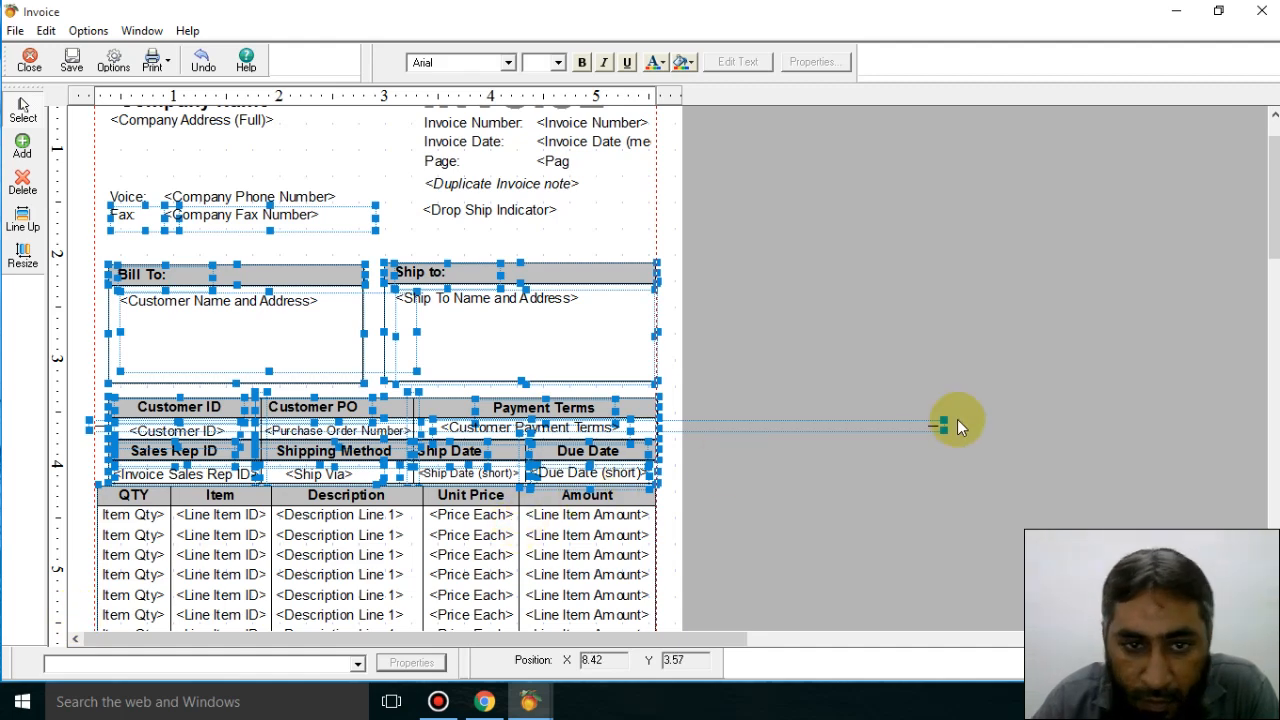
key(Up)
key(Up)
key(Up)
key(Up)
key(Up)
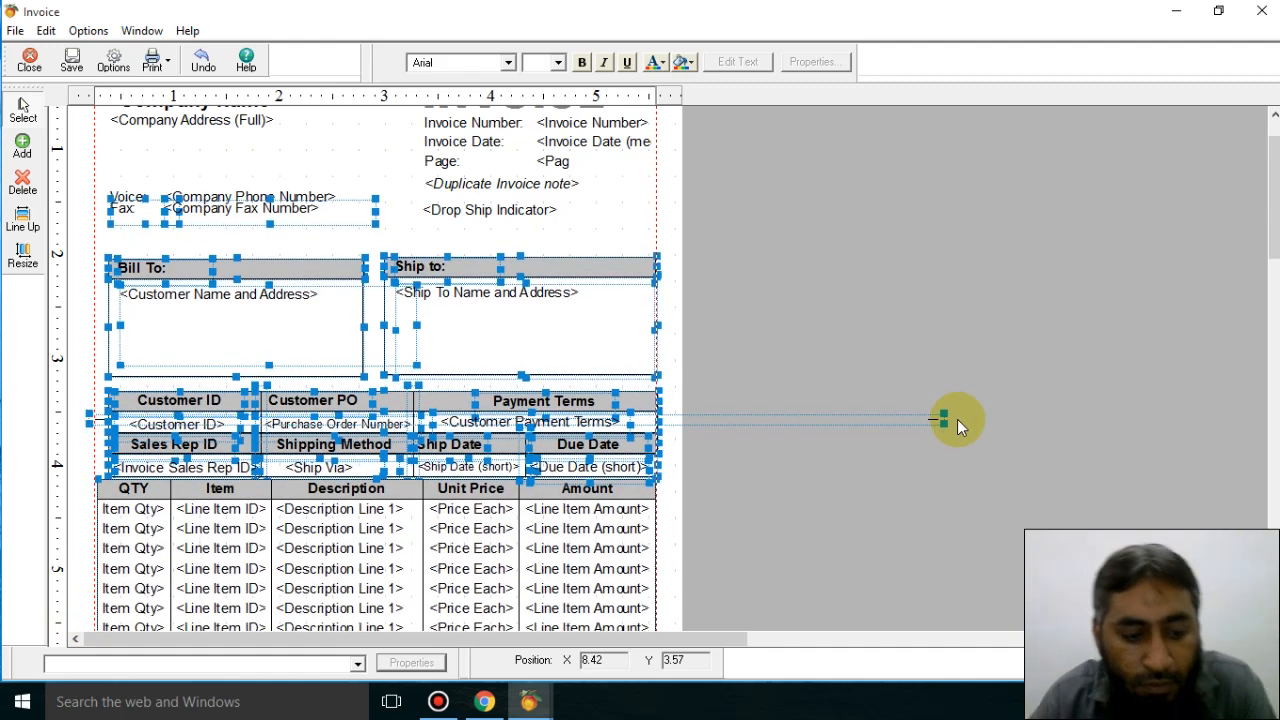
key(Down)
key(Down)
key(Down)
key(Down)
key(Down)
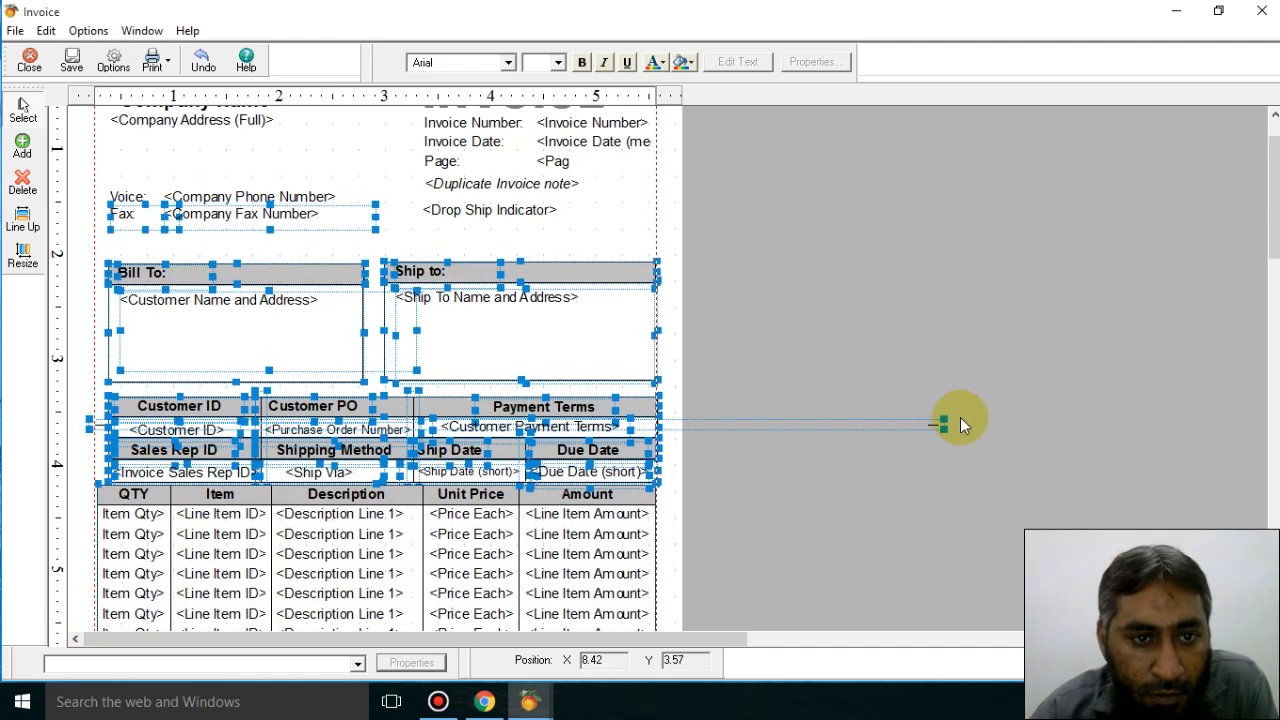
Step: Exclude the fax label and field from the selection and nudge the remaining blocks up until they sit directly beneath the Fax line
ctrl+click(200, 214)
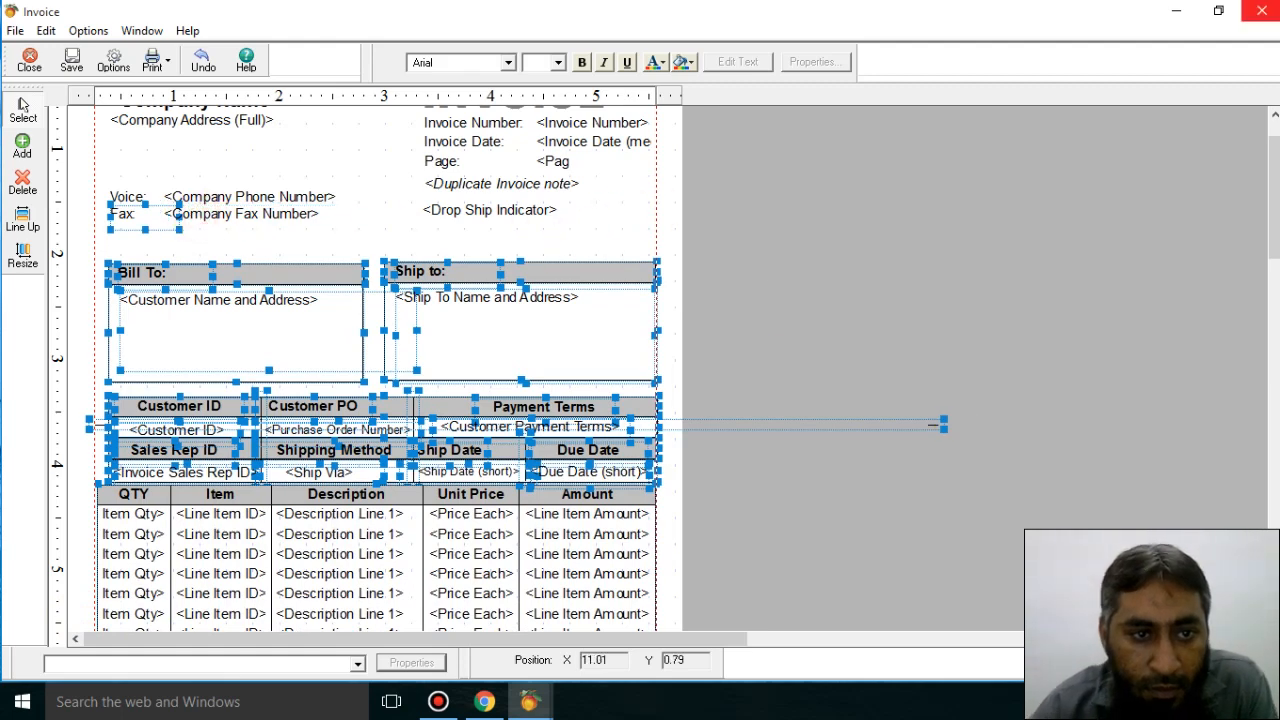
ctrl+click(124, 215)
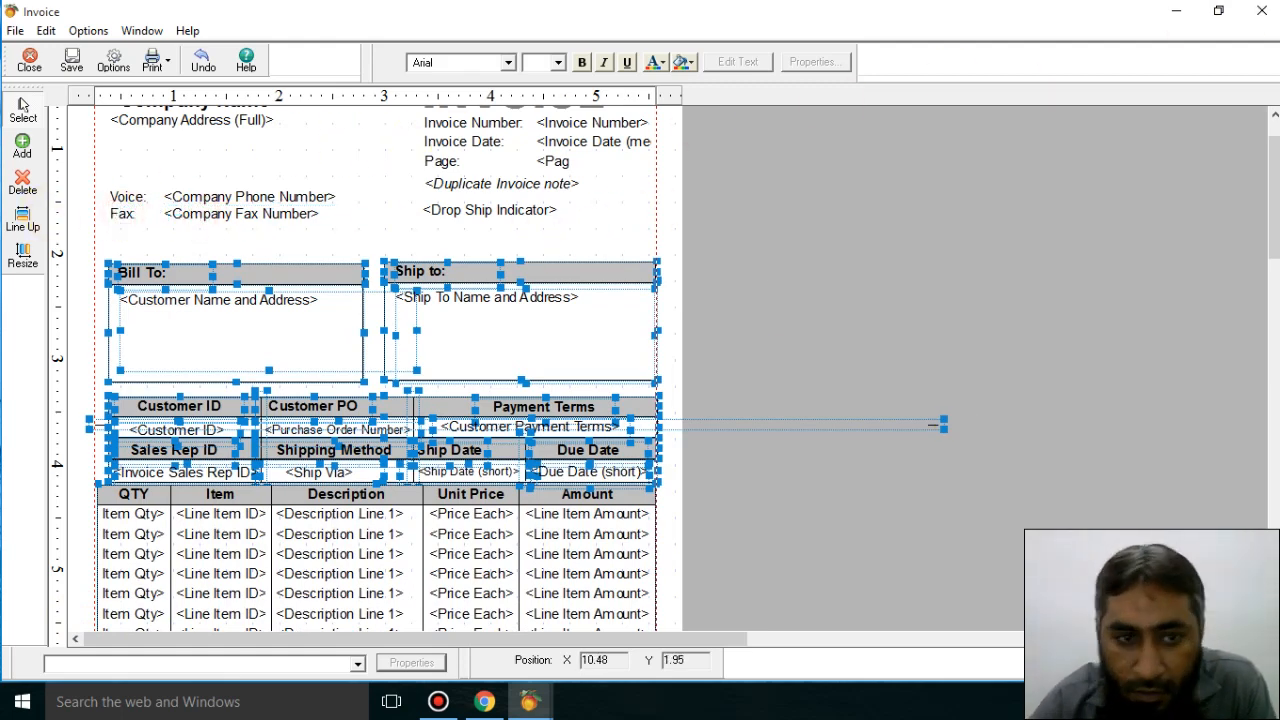
key(Up)
key(Up)
key(Up)
key(Up)
key(Up)
key(Up)
key(Up)
key(Up)
key(Up)
key(Up)
key(Up)
key(Up)
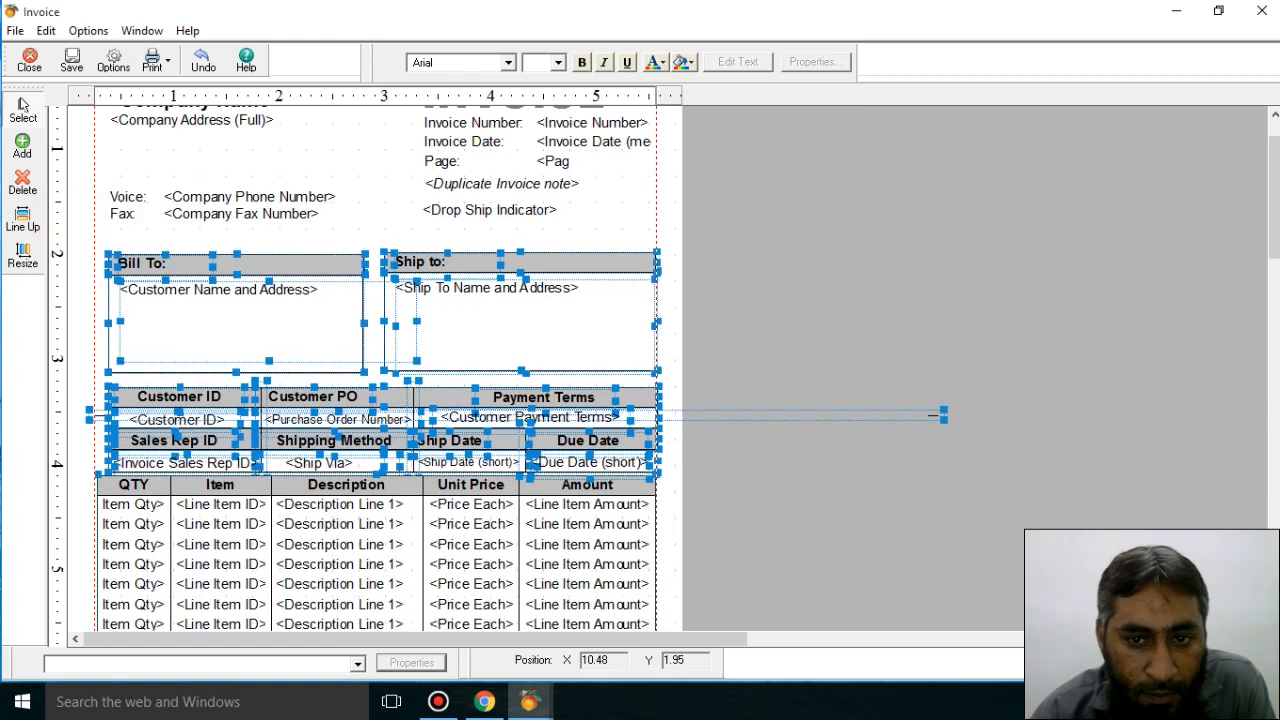
key(Up)
key(Up)
key(Up)
key(Up)
key(Up)
key(Up)
key(Up)
key(Up)
key(Up)
key(Up)
key(Up)
key(Up)
key(Up)
key(Up)
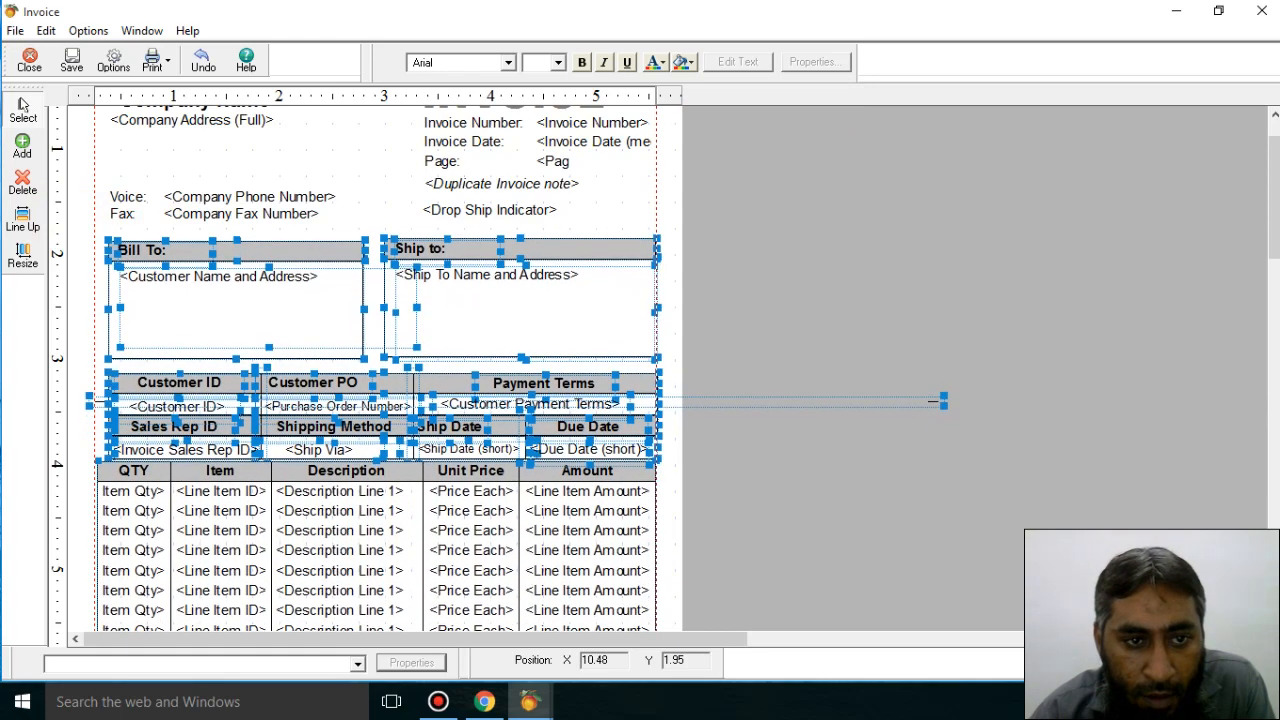
key(Up)
key(Up)
key(Up)
key(Up)
key(Up)
key(Up)
key(Up)
key(Up)
key(Up)
key(Up)
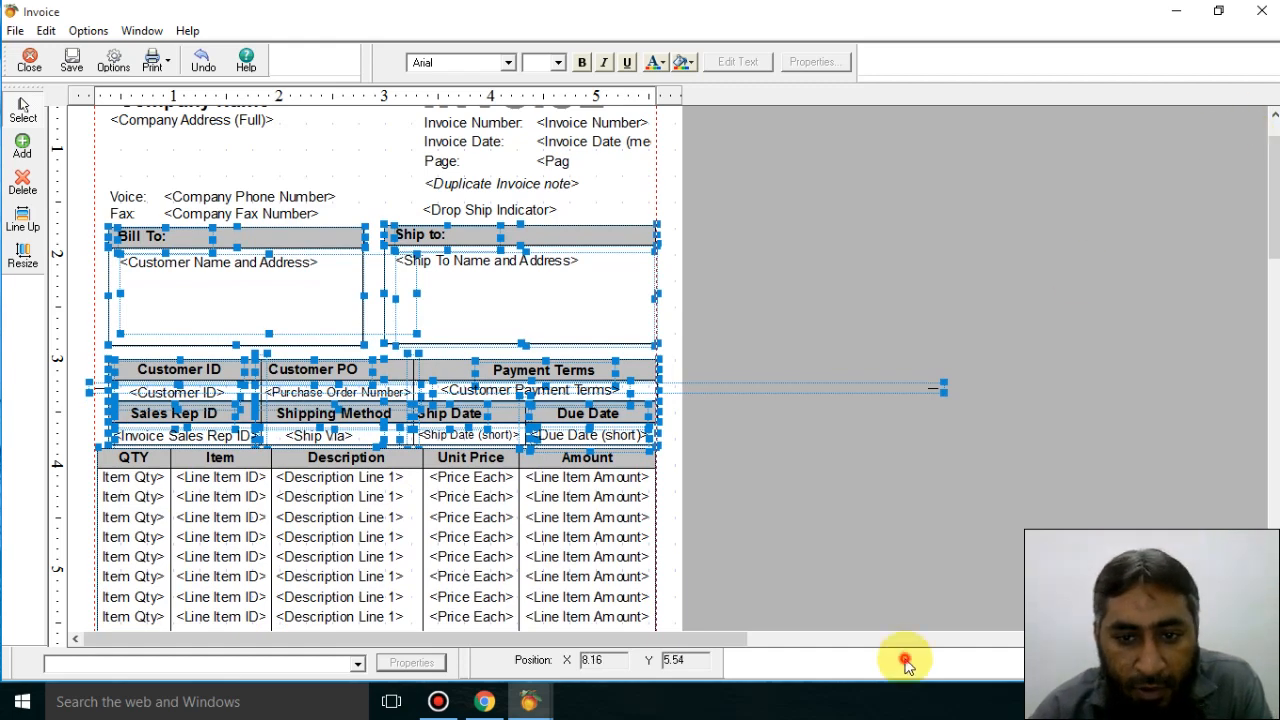
click(911, 565)
Step: Shift the whole Bill To block, including its heading bar, address field and frame, left to the page margin
scroll(841, 505, down, 3)
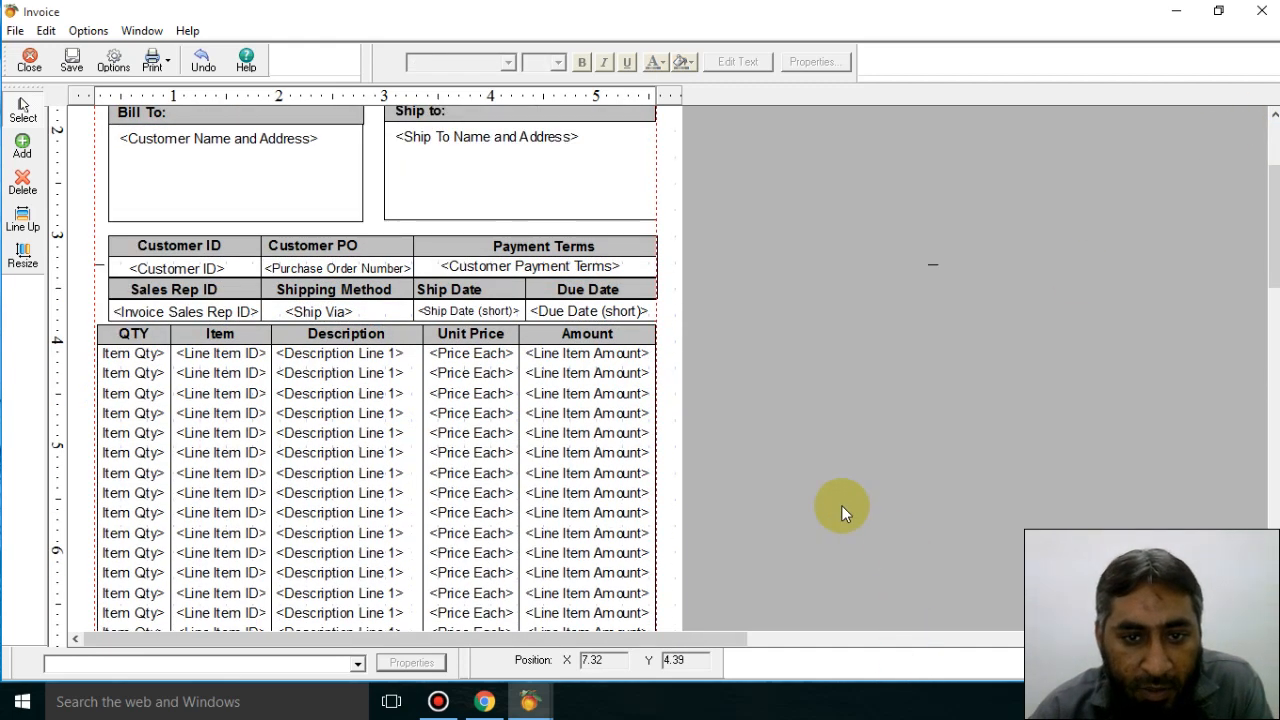
scroll(778, 252, down, 2)
scroll(778, 252, up, 3)
click(160, 177)
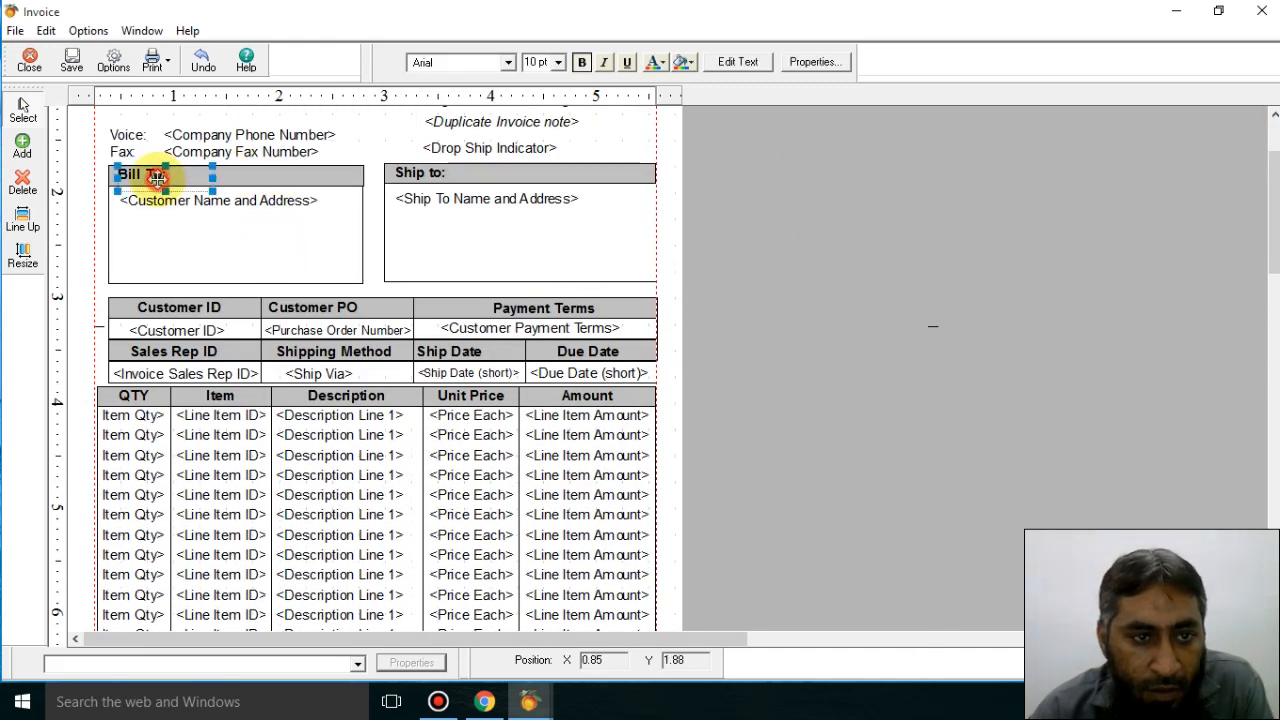
shift+click(251, 177)
shift+click(251, 200)
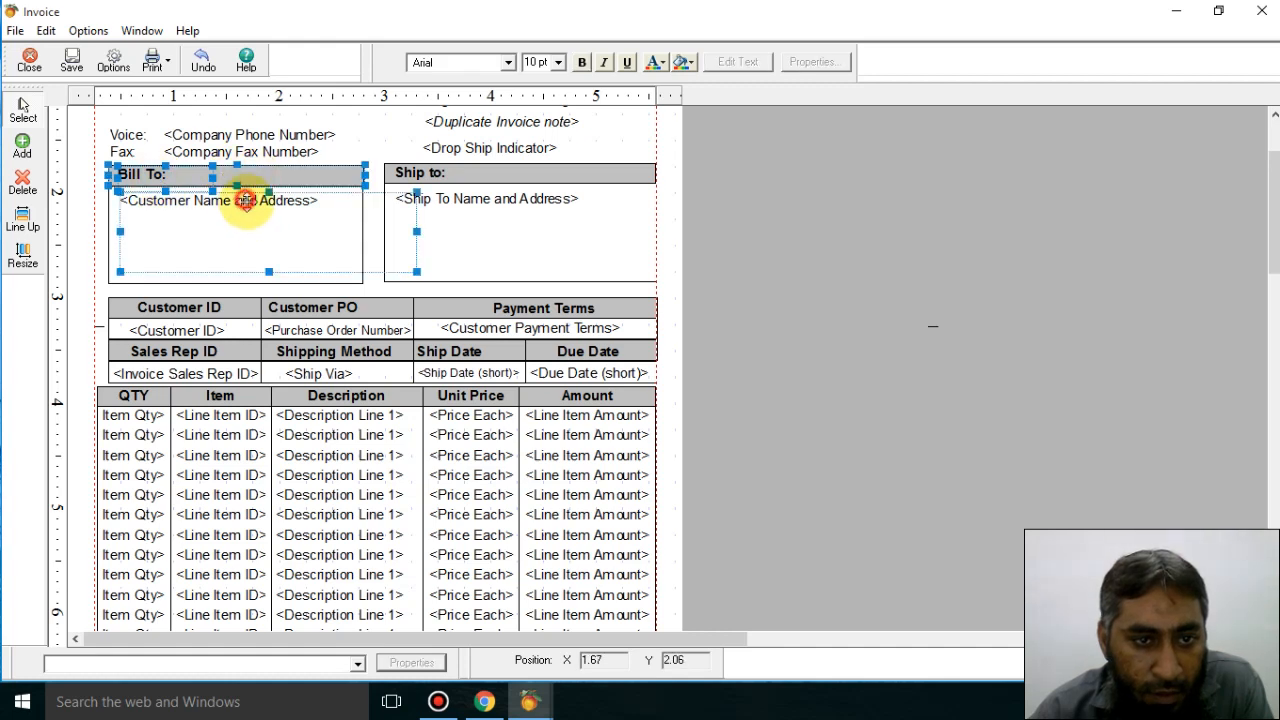
shift+click(199, 283)
key(Left)
key(Left)
key(Left)
key(Left)
key(Left)
key(Left)
key(Left)
key(Left)
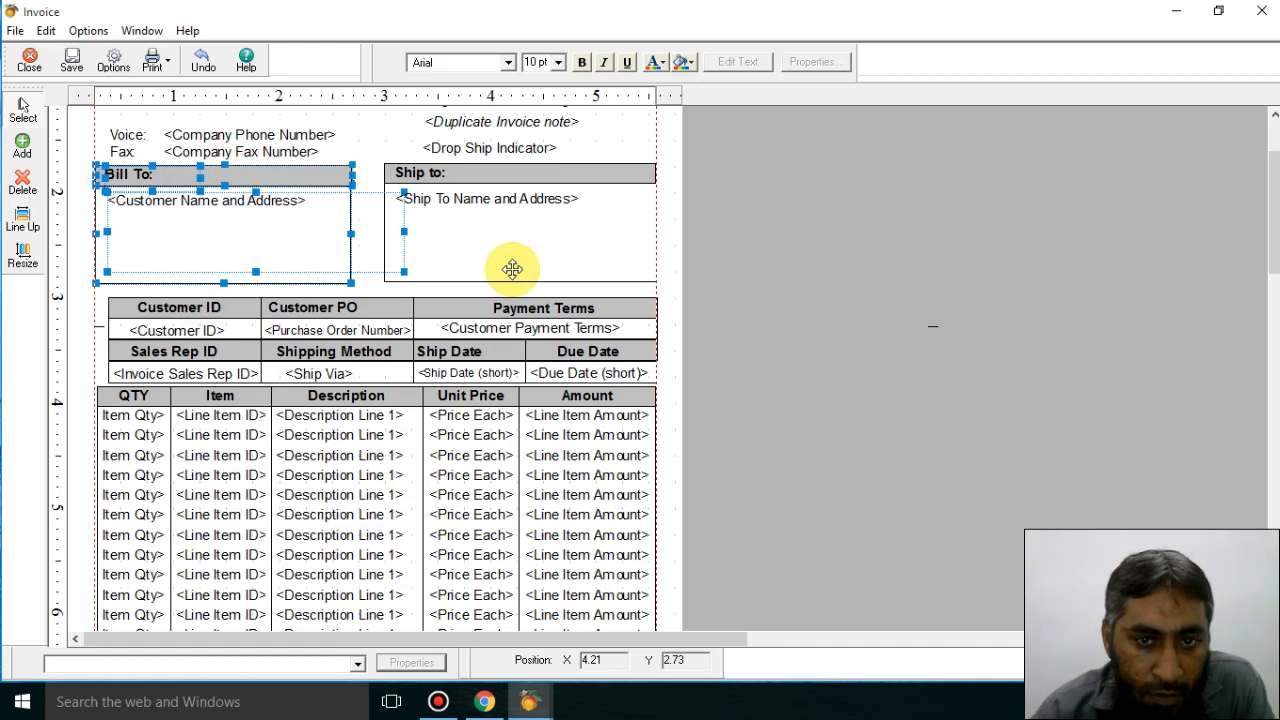
click(728, 421)
Step: Move the customer and shipping details grid together with the line item table up until they sit directly beneath the address boxes
scroll(719, 406, down, 3)
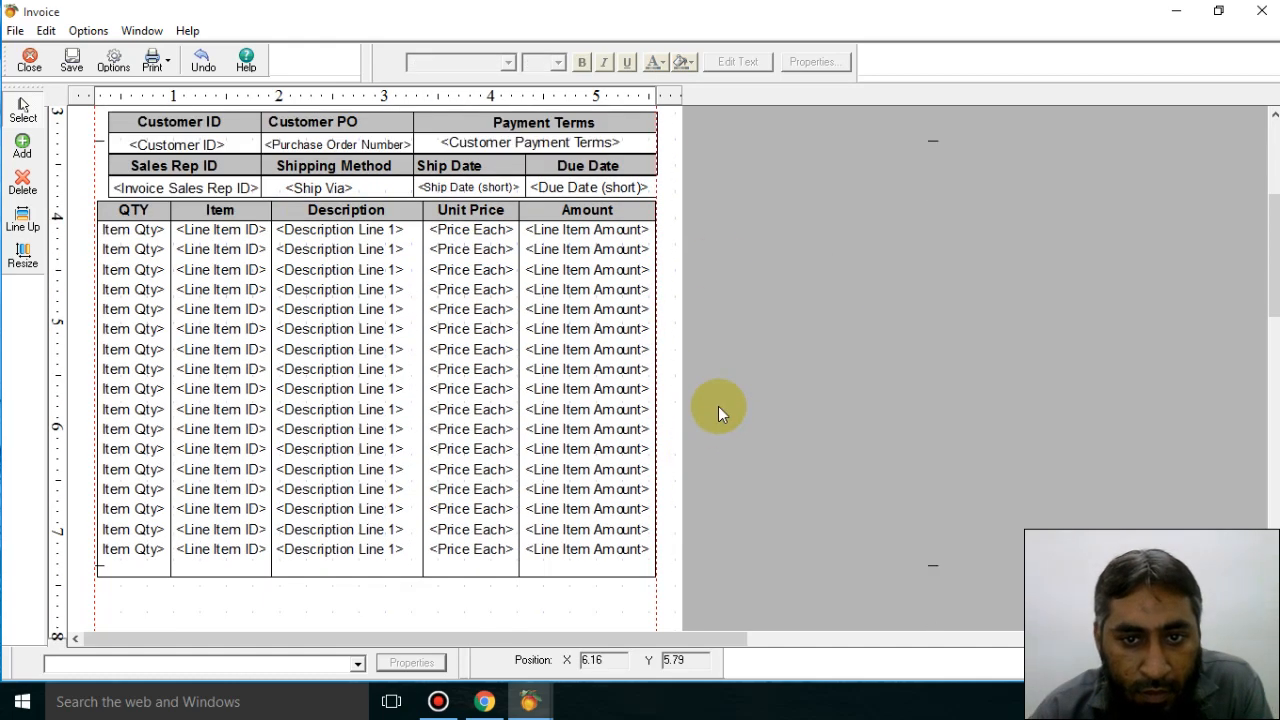
scroll(718, 406, up, 1)
drag(700, 165, 30, 258)
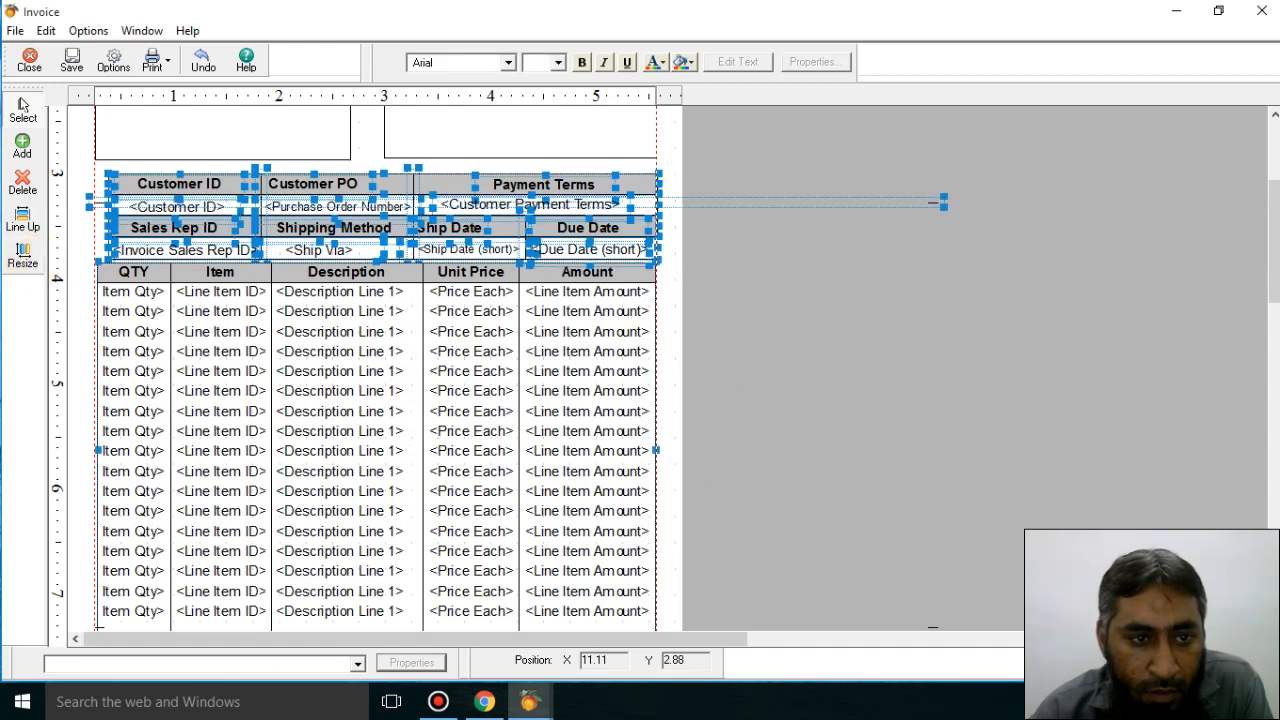
key(Up)
key(Up)
key(Up)
key(Up)
key(Up)
key(Up)
key(Up)
key(Up)
key(Up)
key(Up)
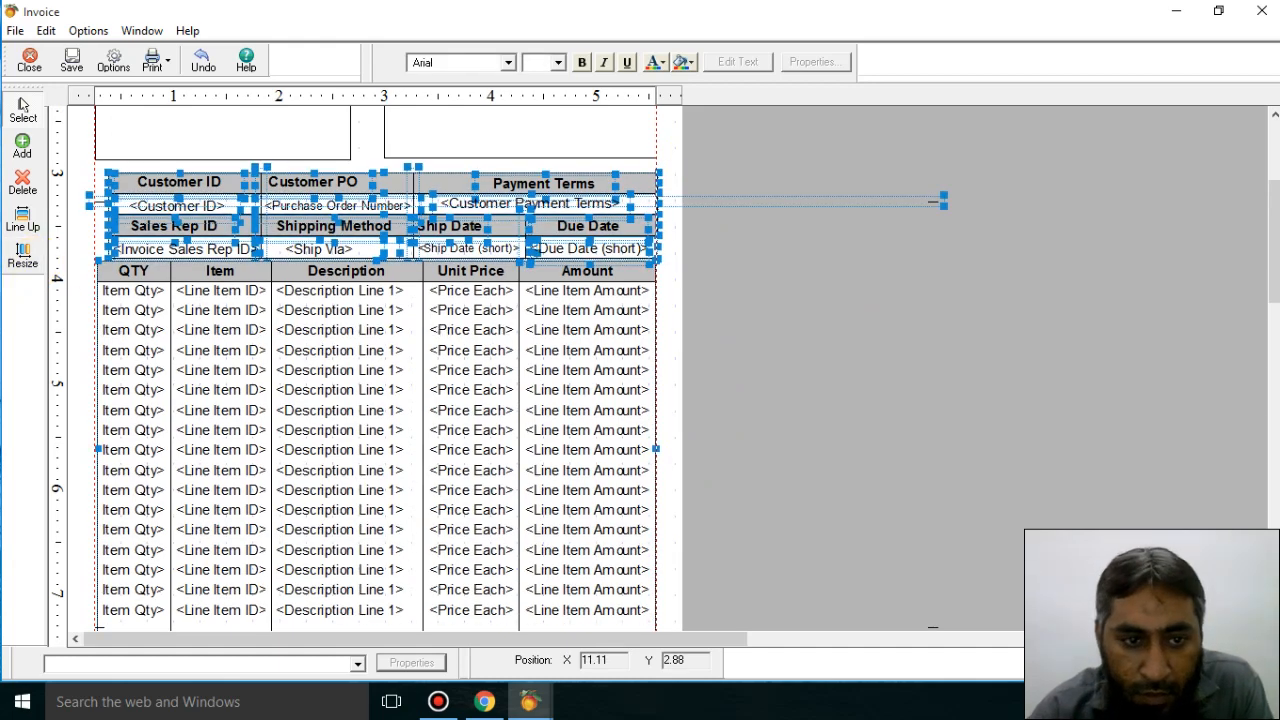
key(Up)
key(Up)
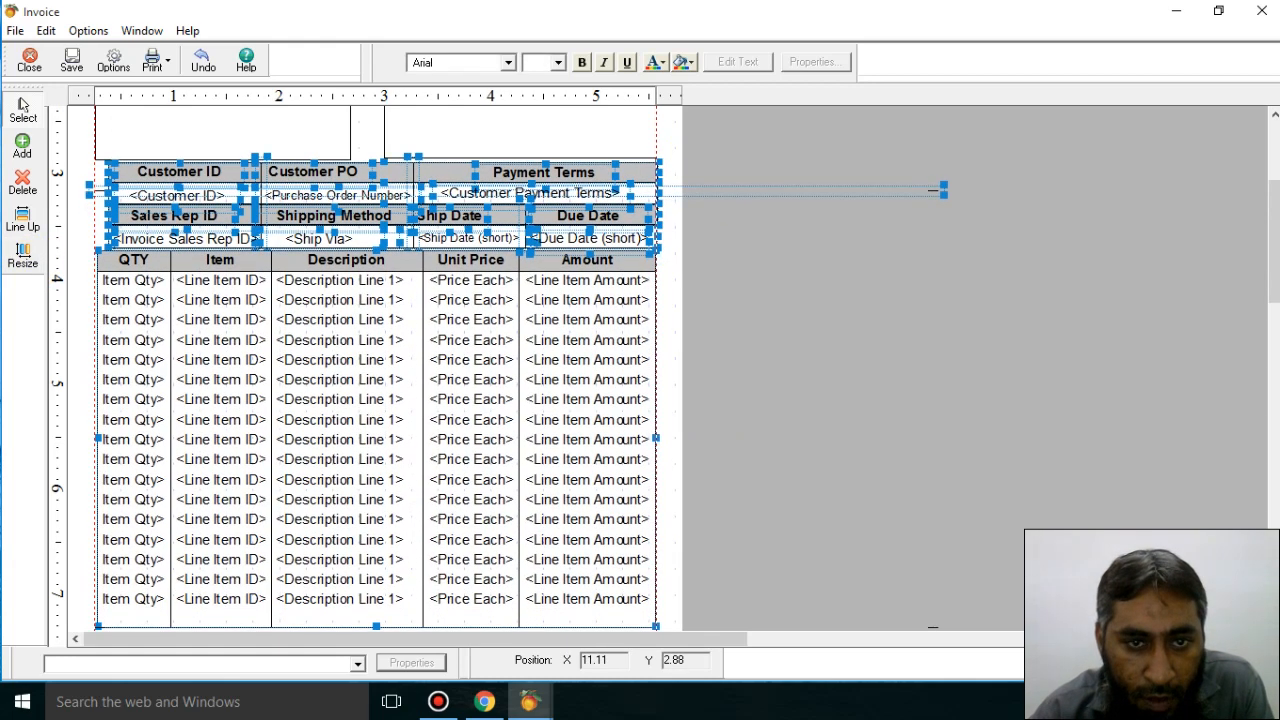
Step: Nudge the details grid and line item table slightly left so the table's edge meets the page margin, keeping their height
key(Left)
key(Left)
key(Left)
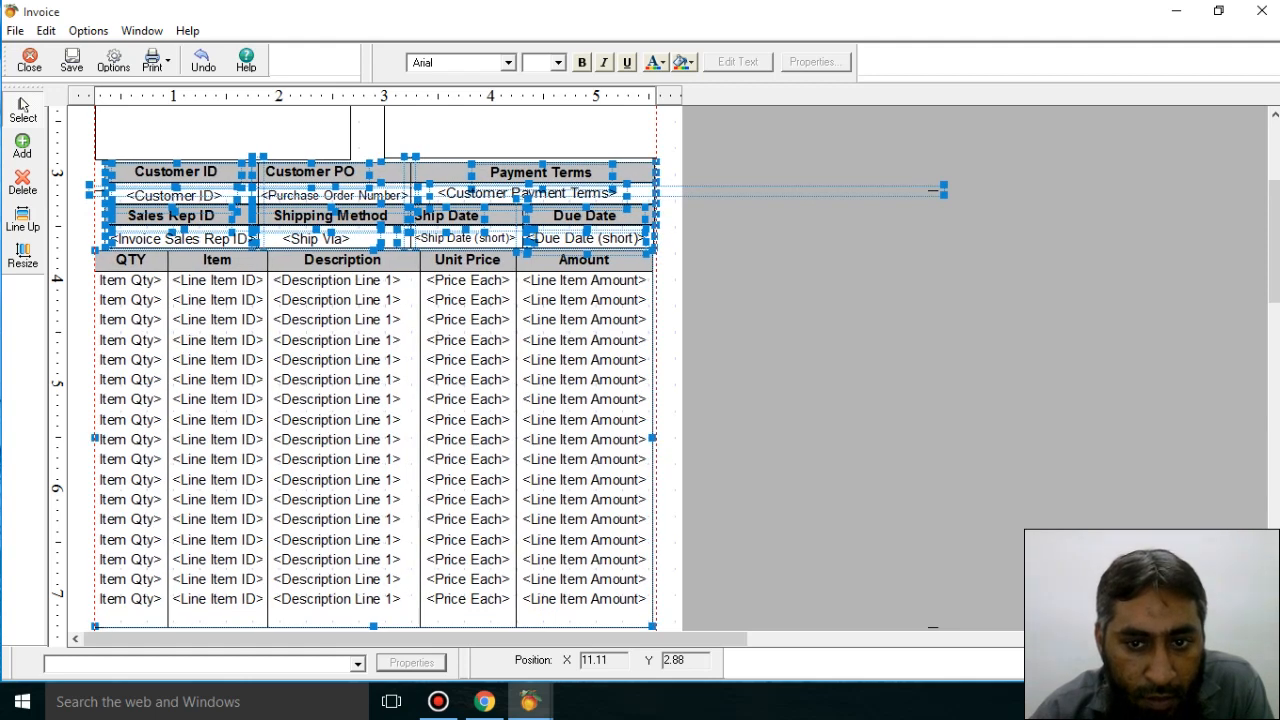
key(Up)
key(Up)
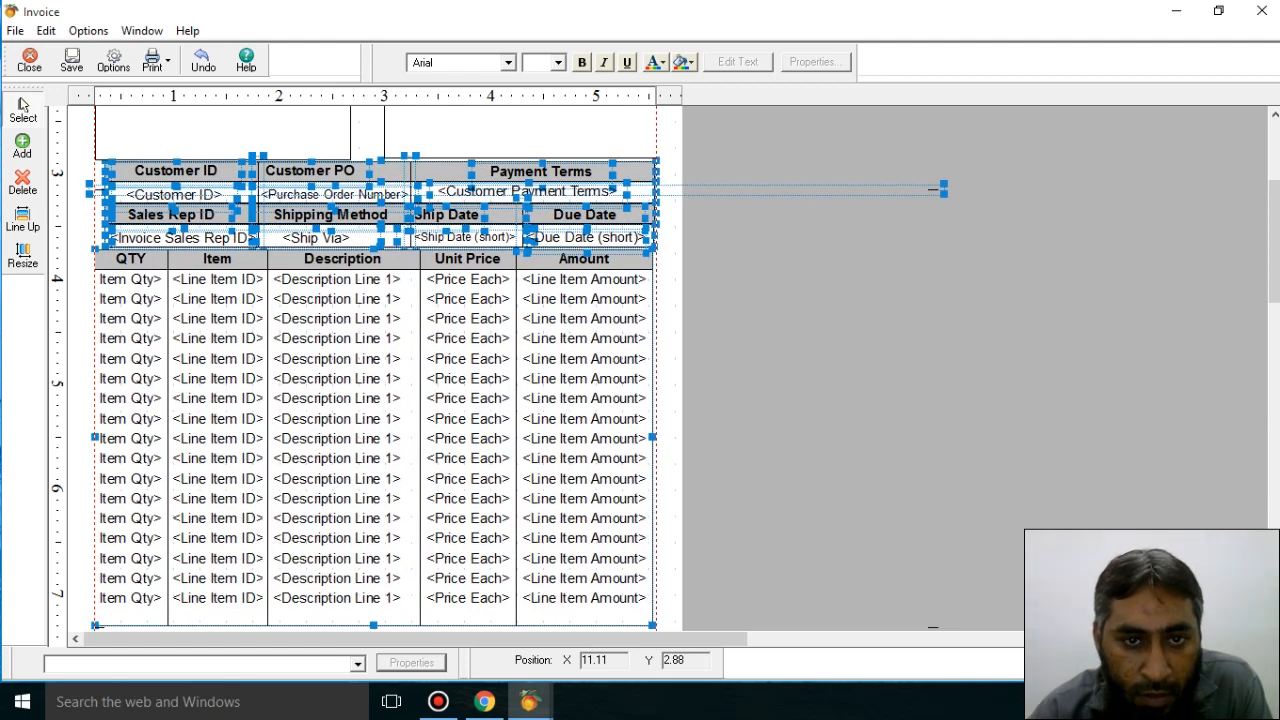
key(Down)
key(Down)
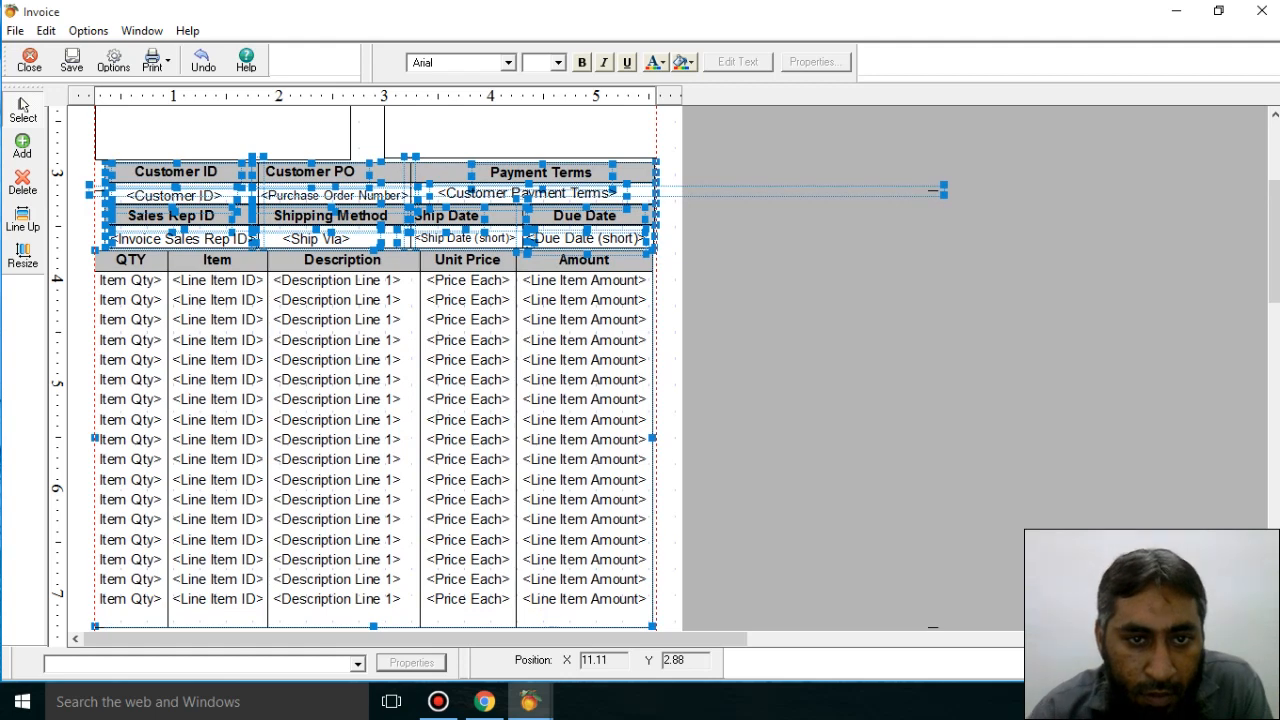
click(911, 381)
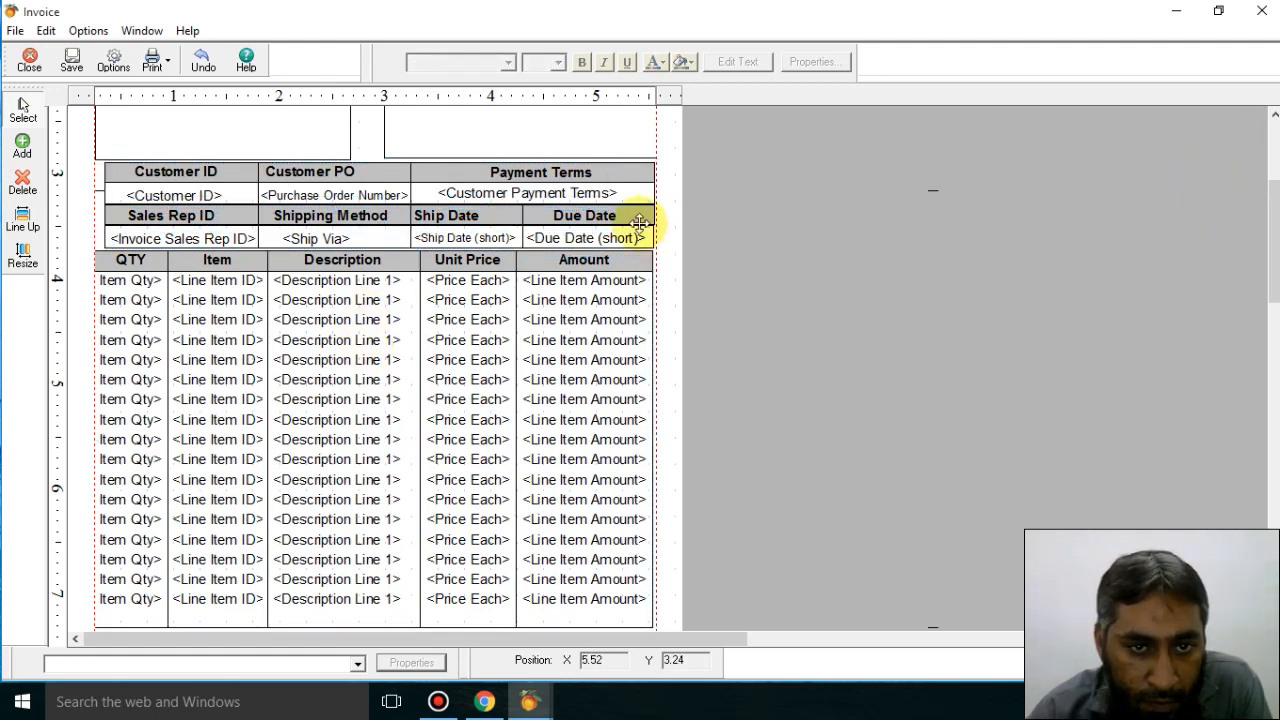
scroll(620, 200, up, 3)
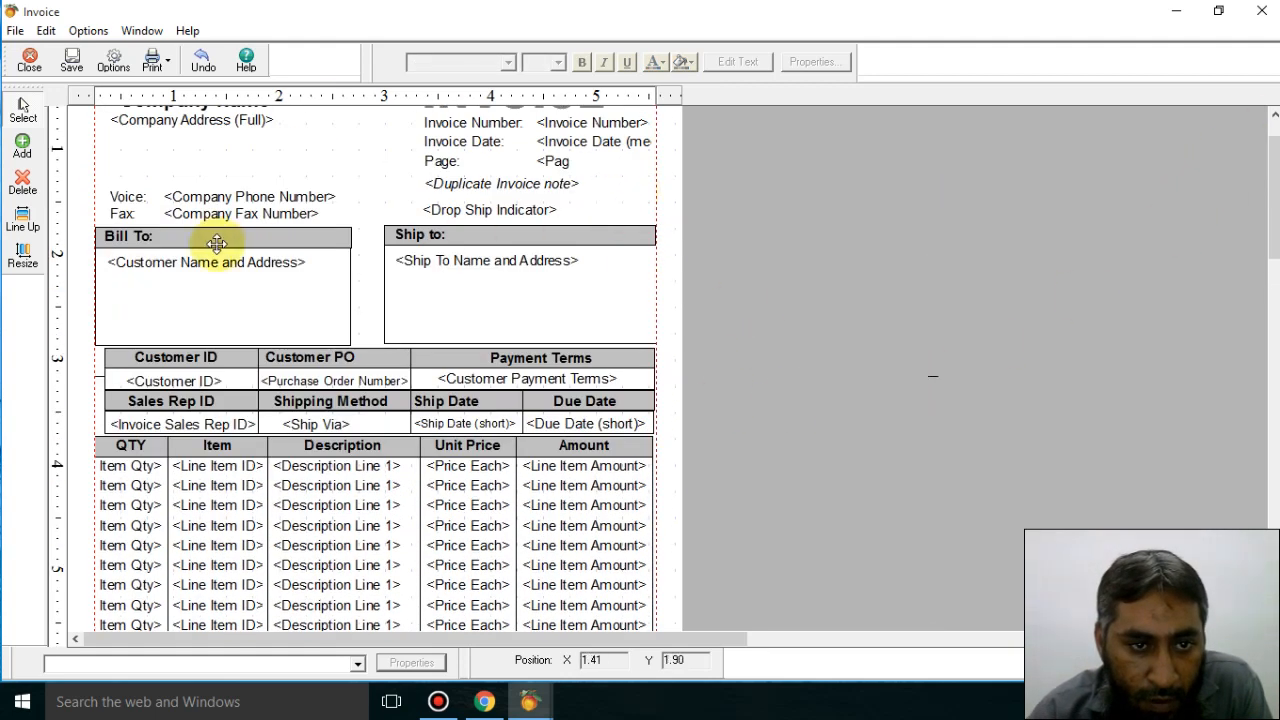
click(416, 230)
shift+click(566, 223)
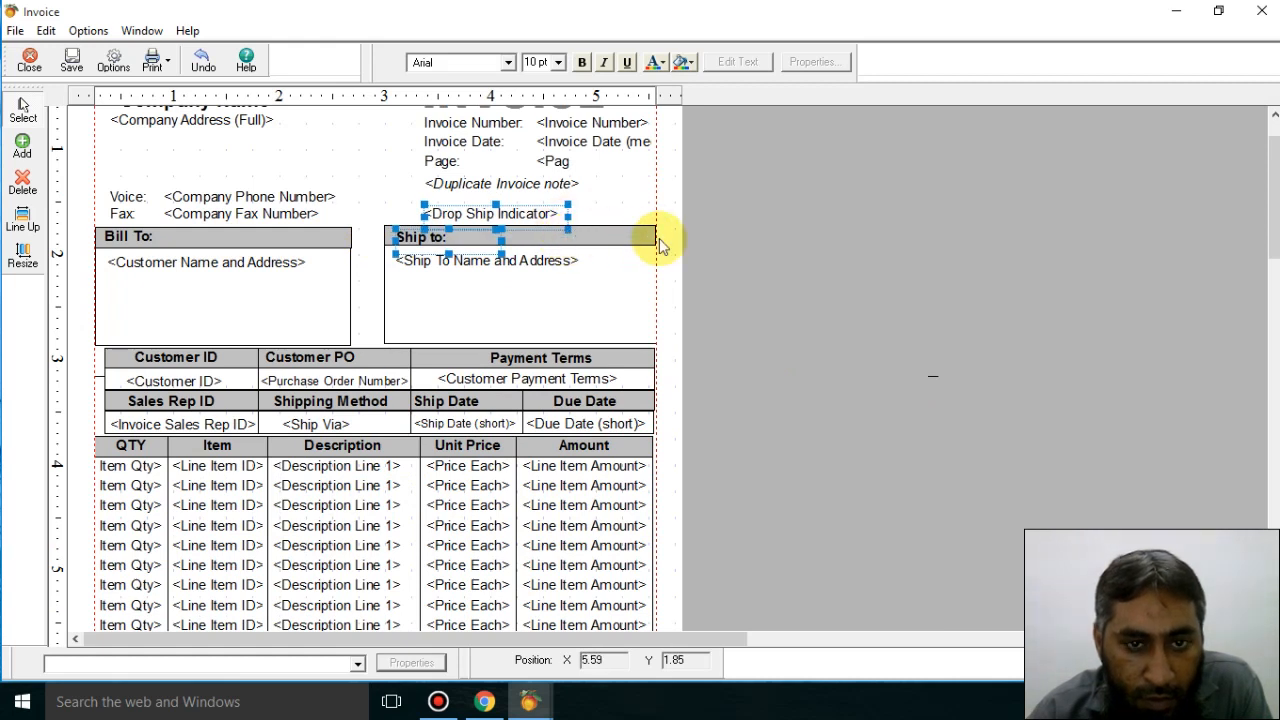
key(ctrl+z)
click(447, 237)
shift+click(602, 236)
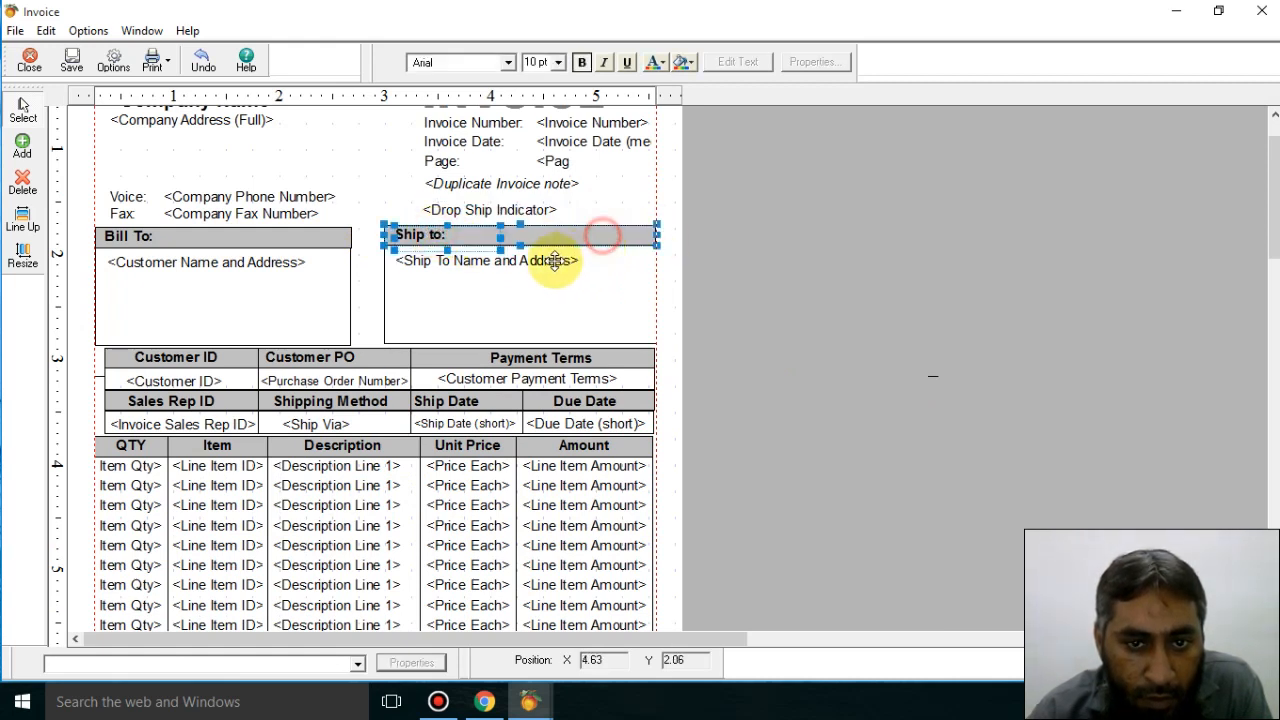
shift+click(555, 262)
shift+click(387, 277)
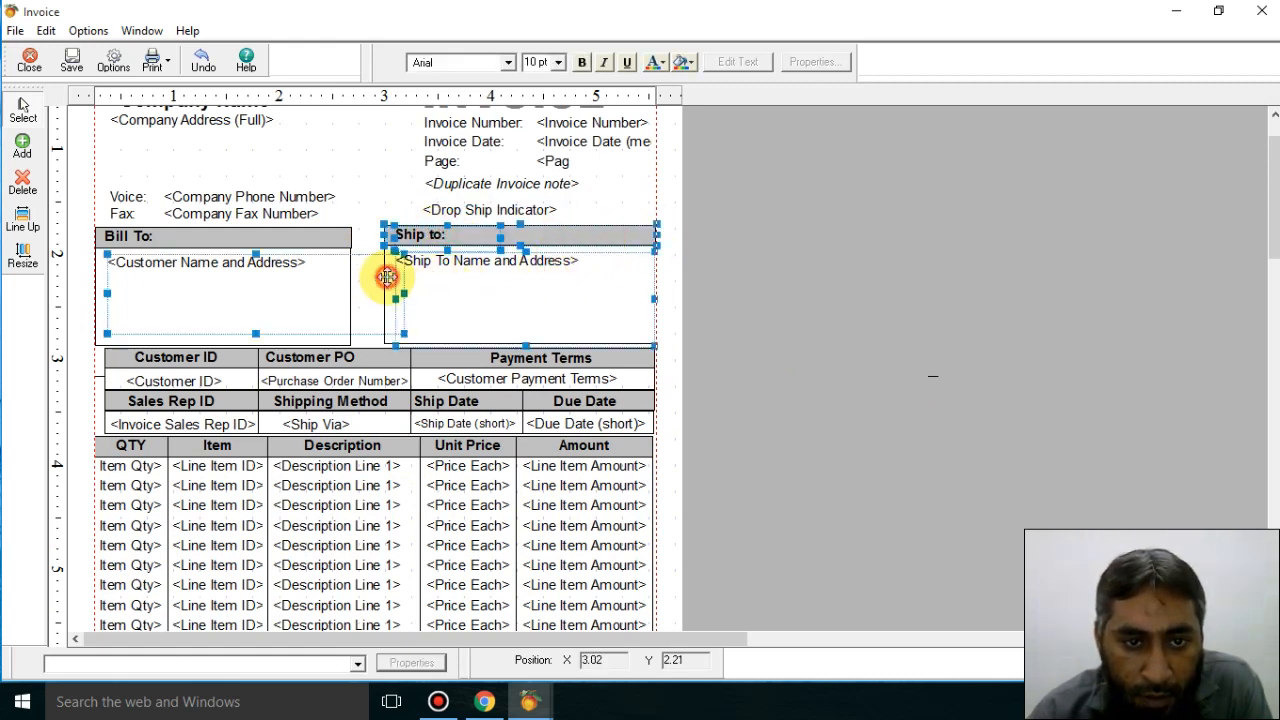
click(900, 382)
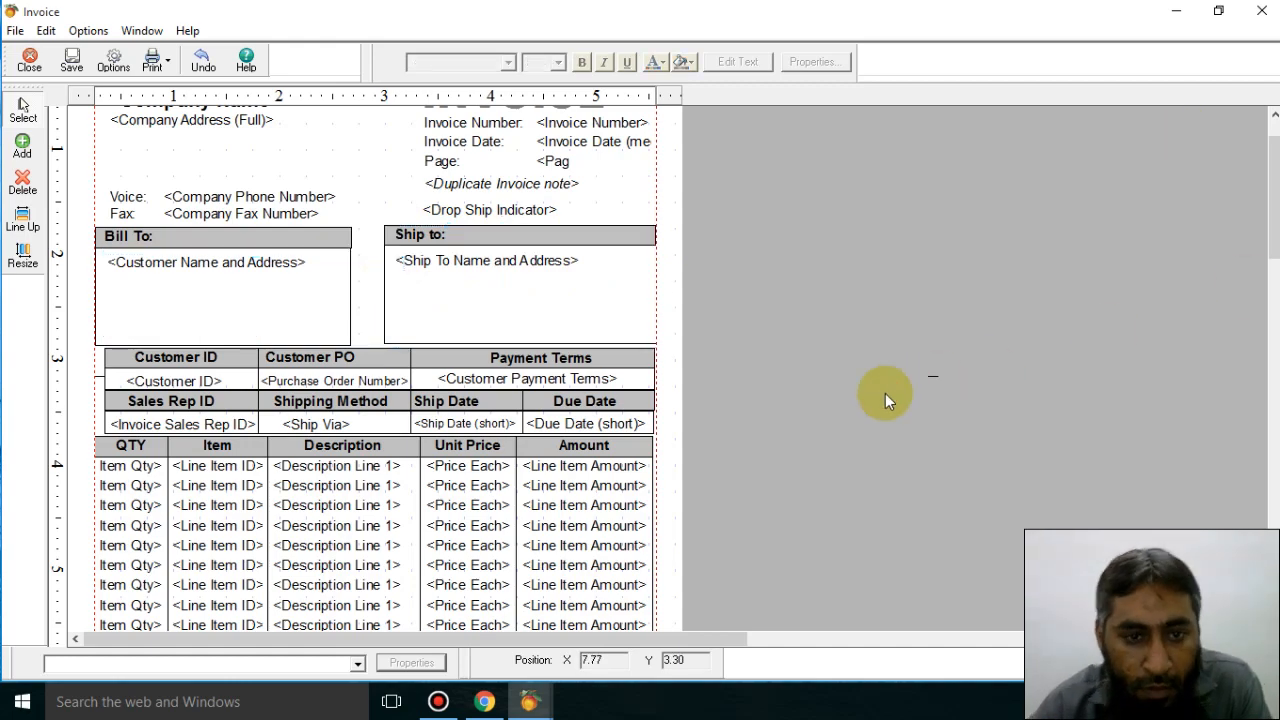
Step: Shorten the line item table by raising its lower edge to about the 6.2-inch mark
scroll(886, 396, down, 10)
scroll(885, 393, down, 2)
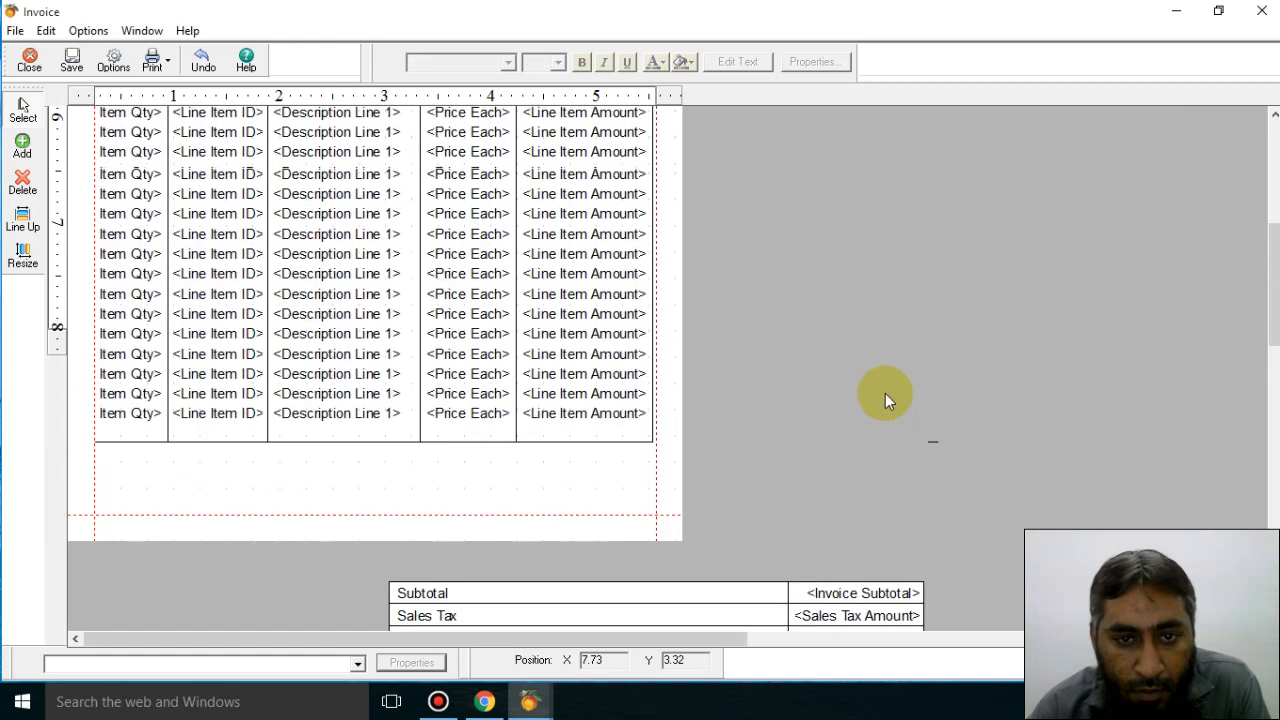
click(300, 375)
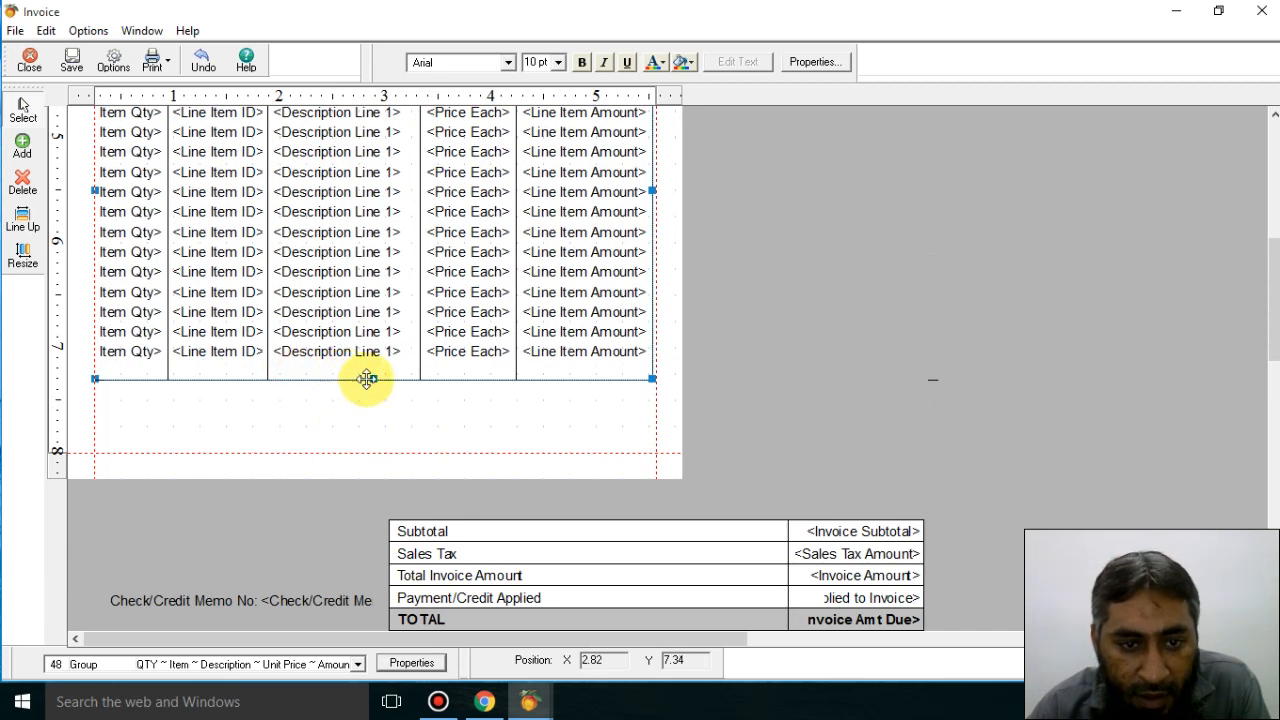
drag(372, 378, 359, 259)
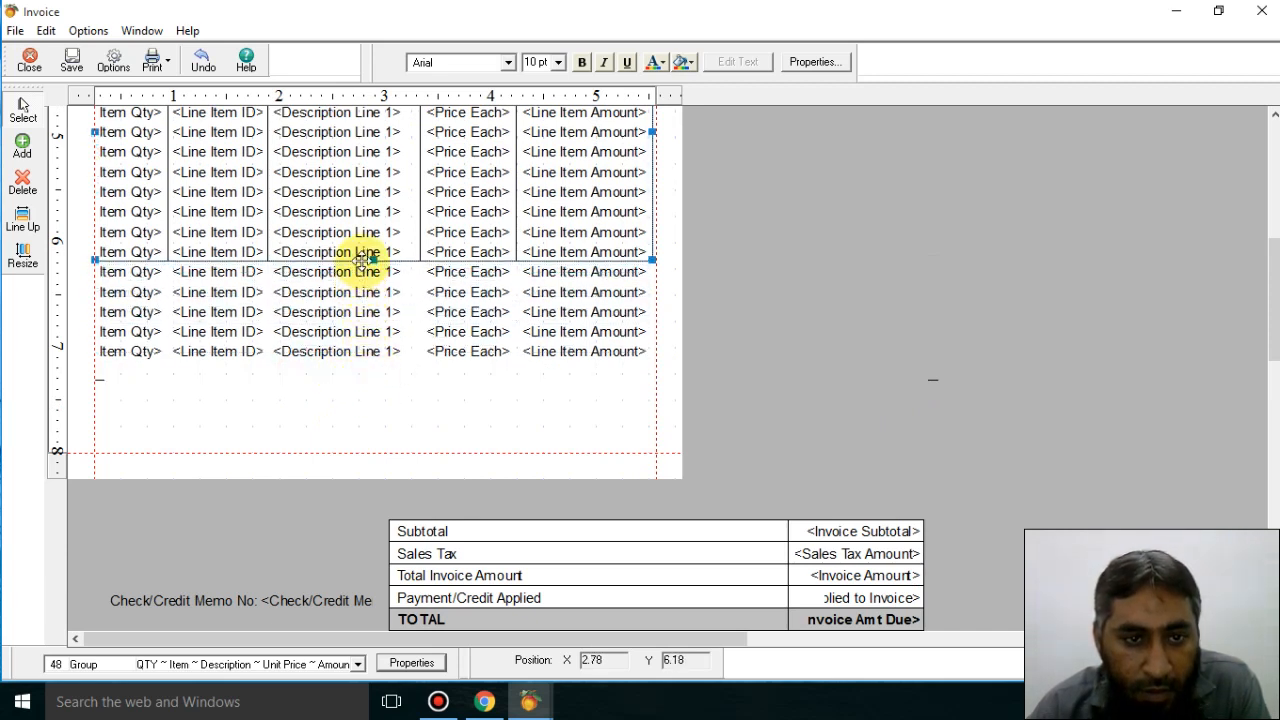
click(894, 351)
scroll(590, 312, up, 3)
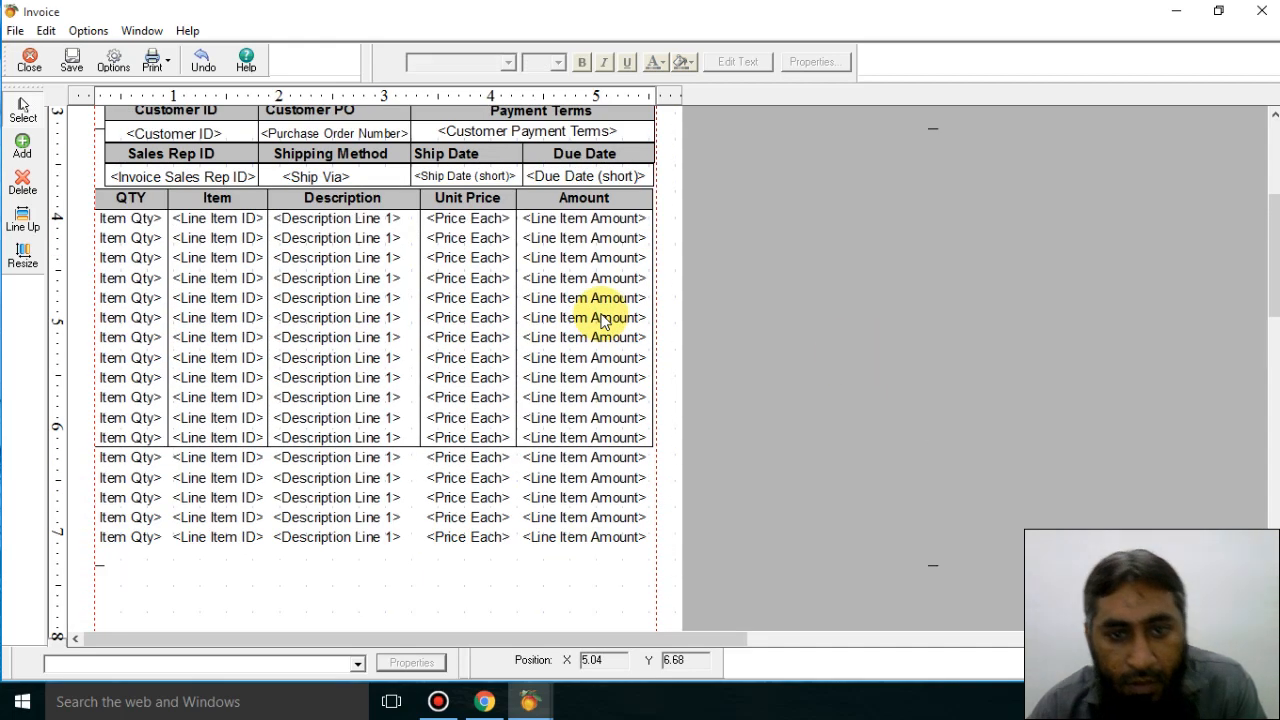
Step: Move the entire totals block, without the Check/Credit Memo field, onto the page so it ends just above the lower margin
scroll(600, 316, down, 5)
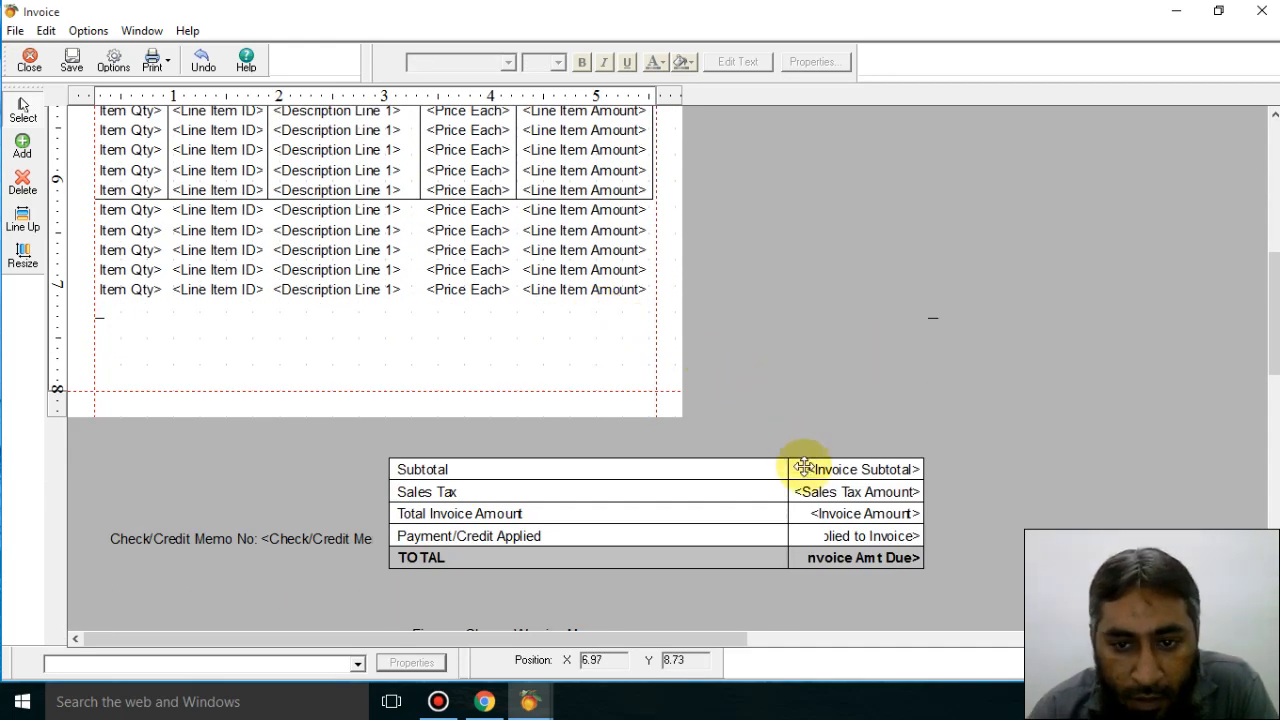
click(807, 466)
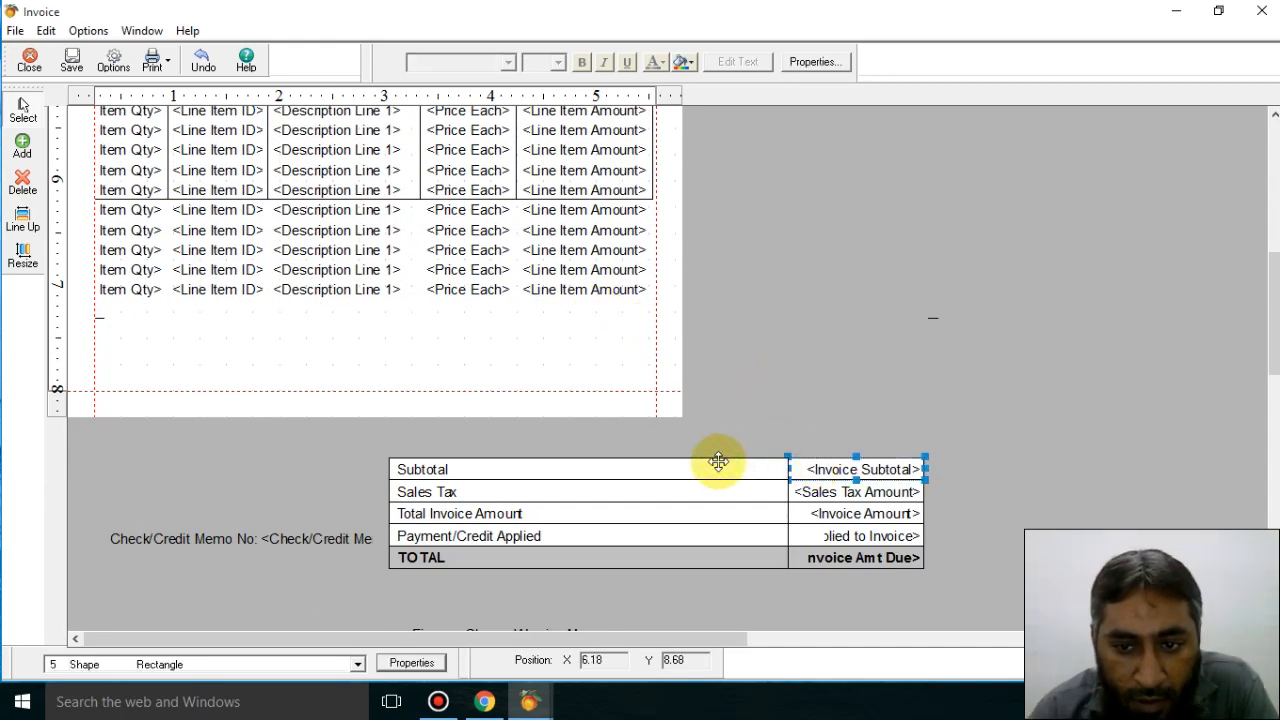
click(1100, 457)
drag(1080, 401, 347, 611)
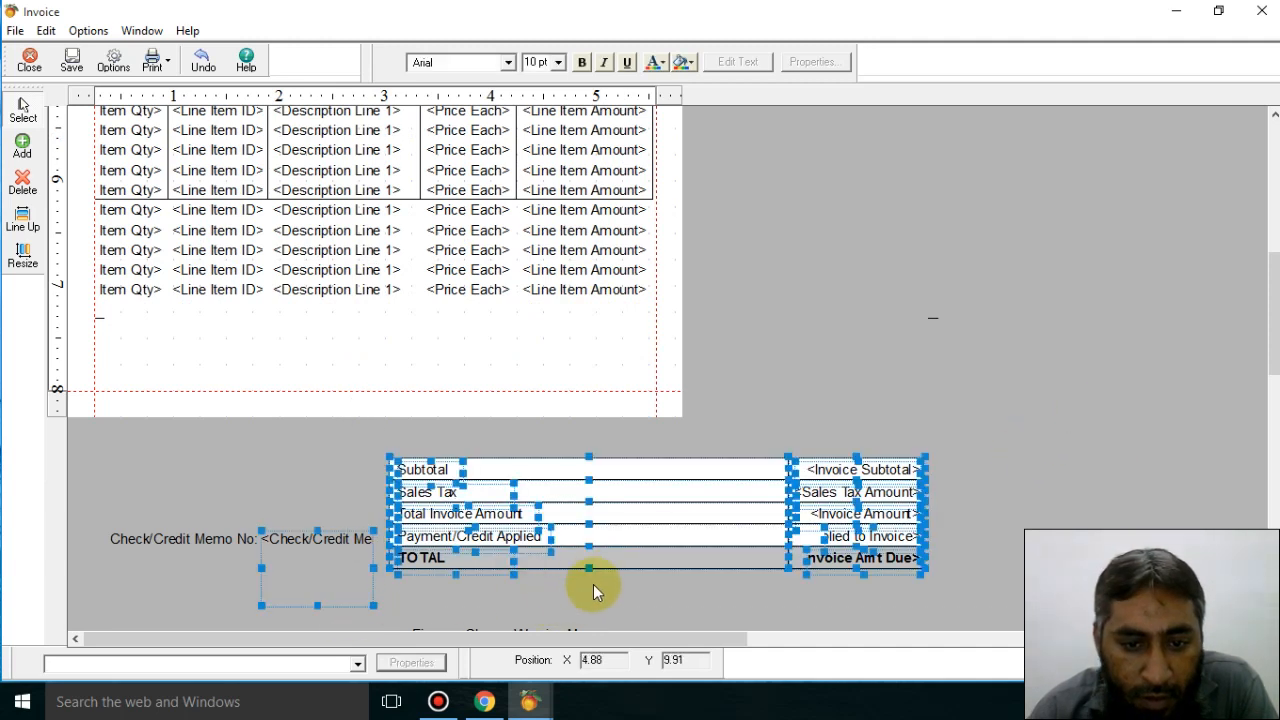
shift+click(356, 579)
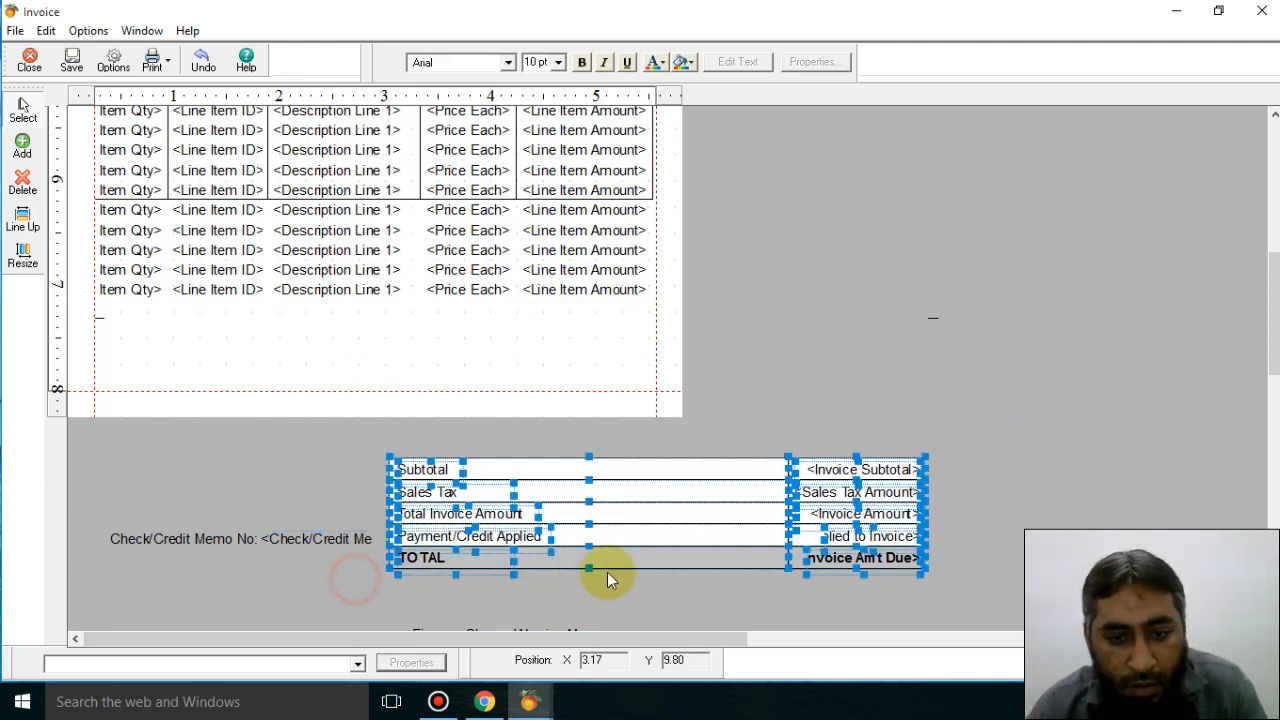
drag(683, 568, 417, 392)
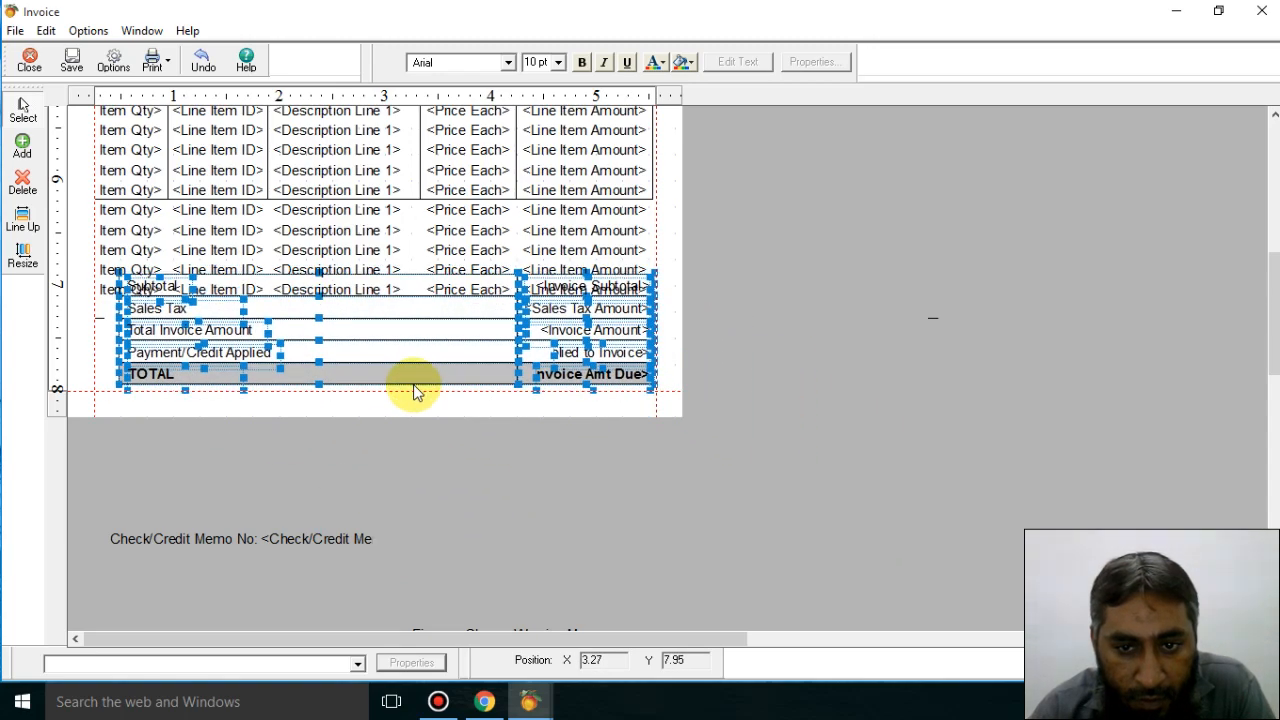
key(Down)
key(Down)
key(Down)
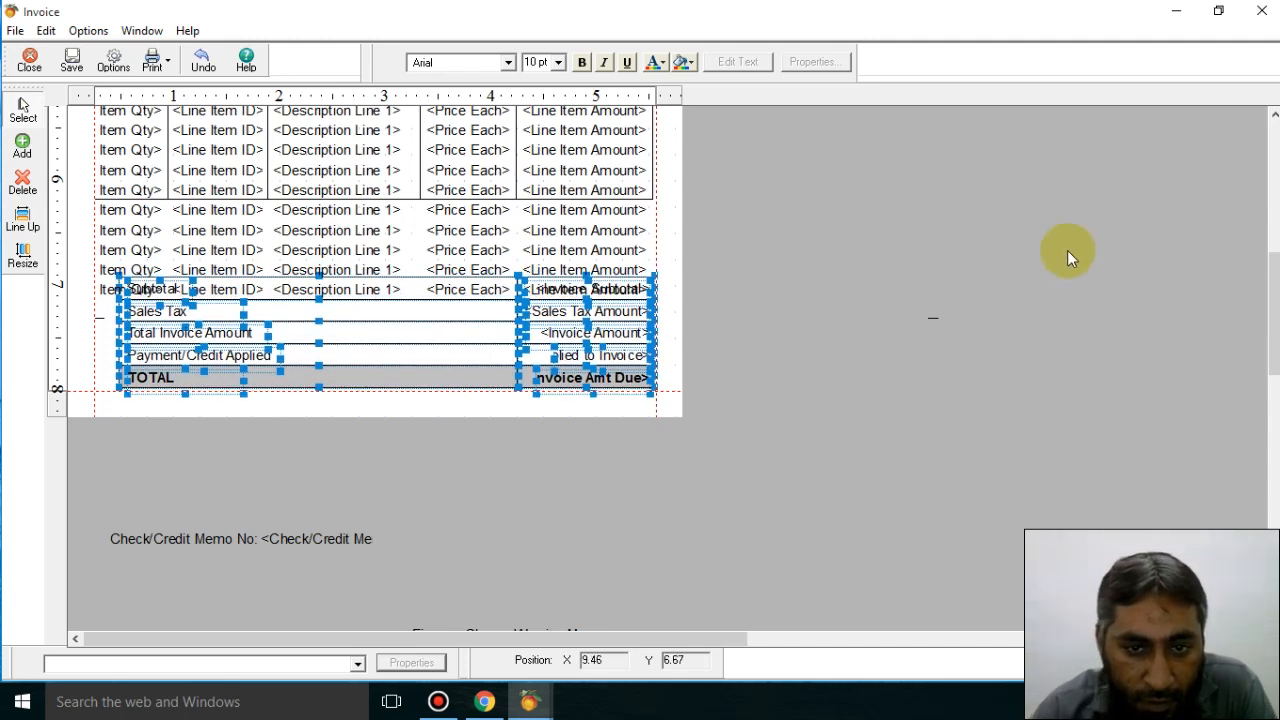
click(848, 358)
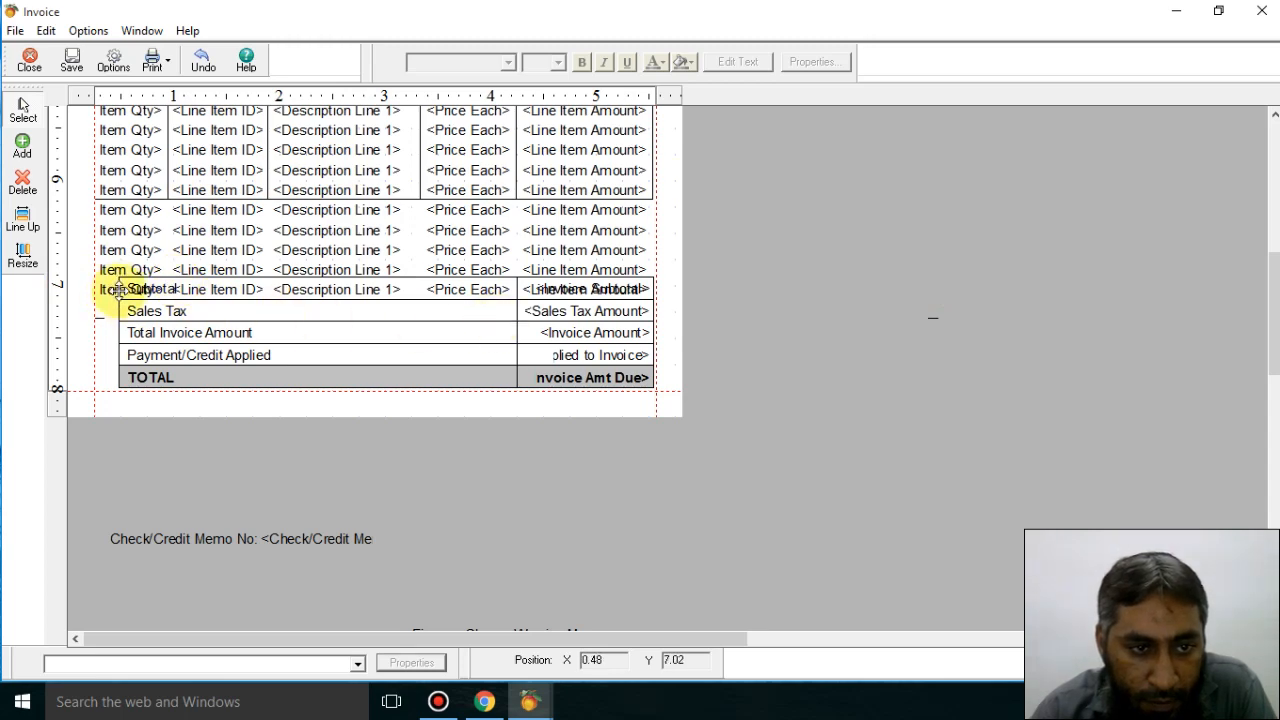
Step: Change the line item table's border style to Box in its column data options
click(142, 189)
double_click(145, 190)
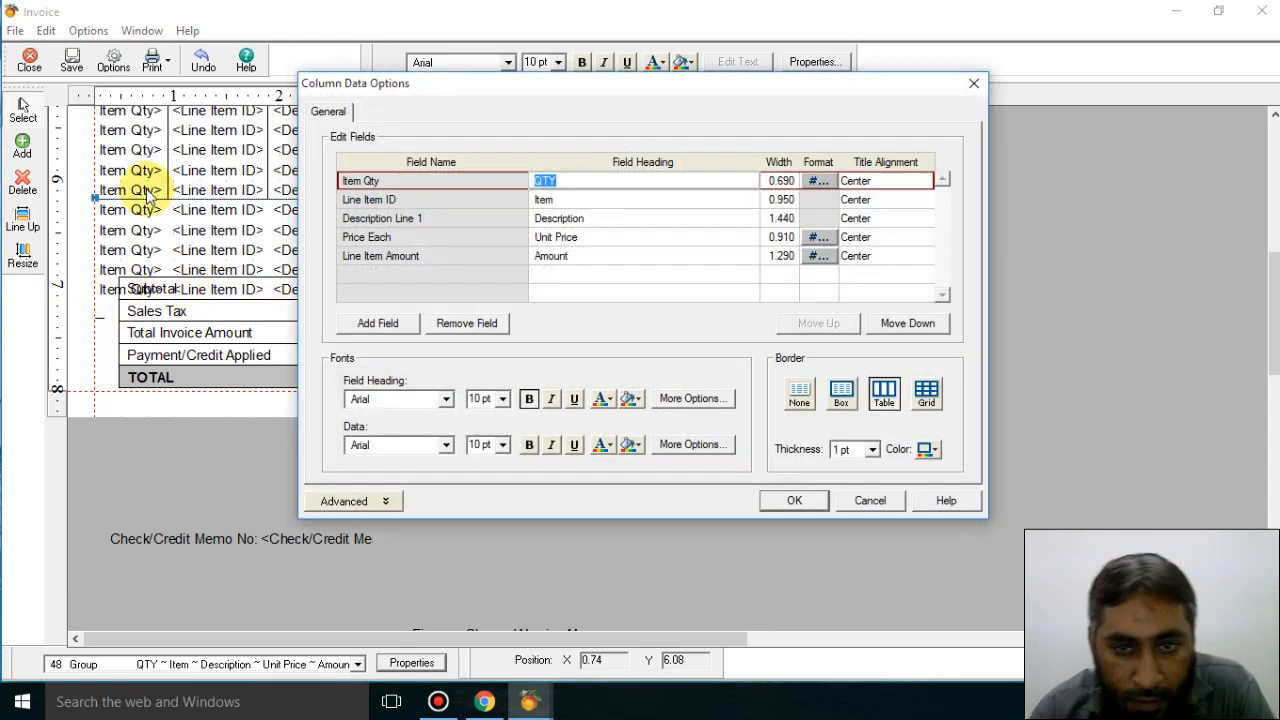
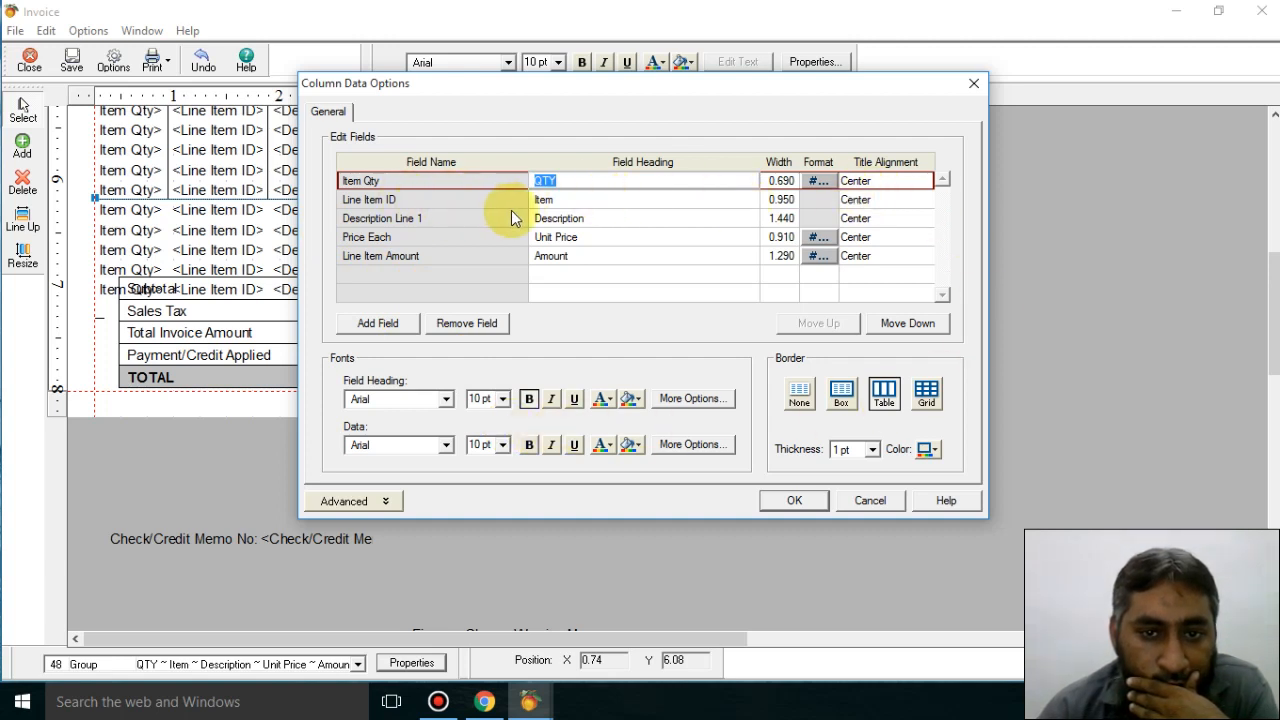
click(540, 199)
click(572, 218)
click(575, 236)
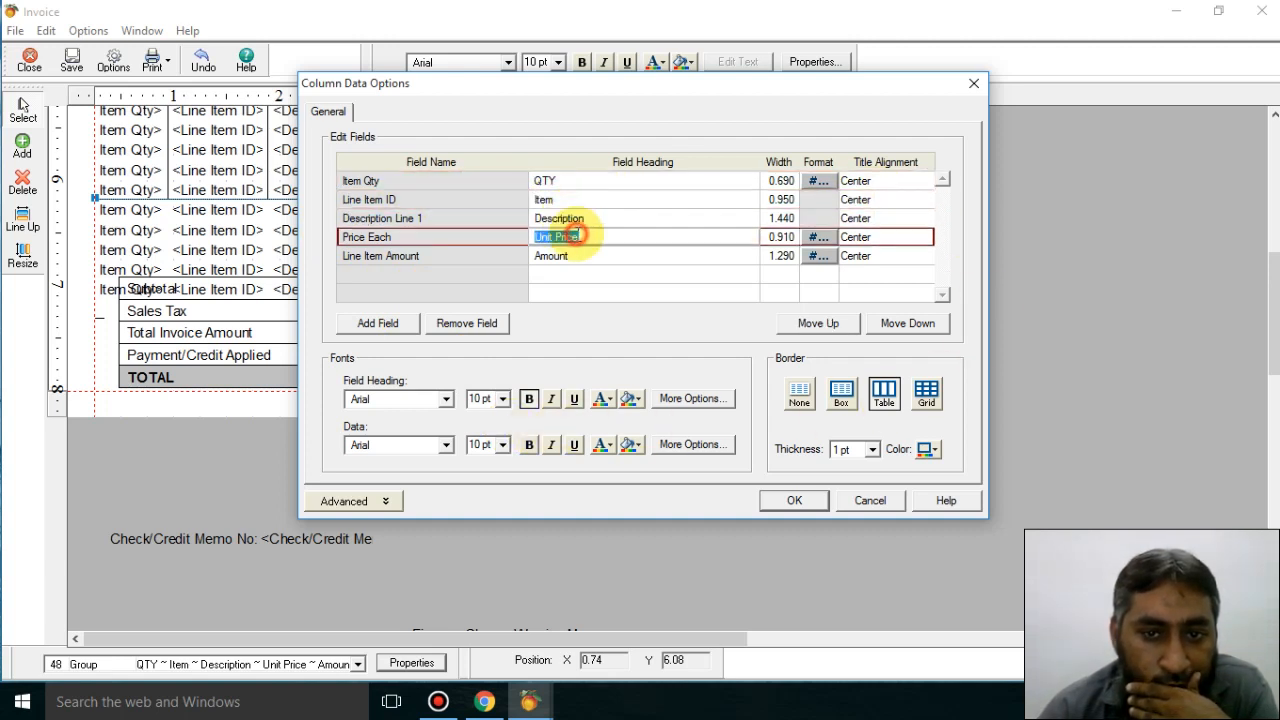
click(598, 256)
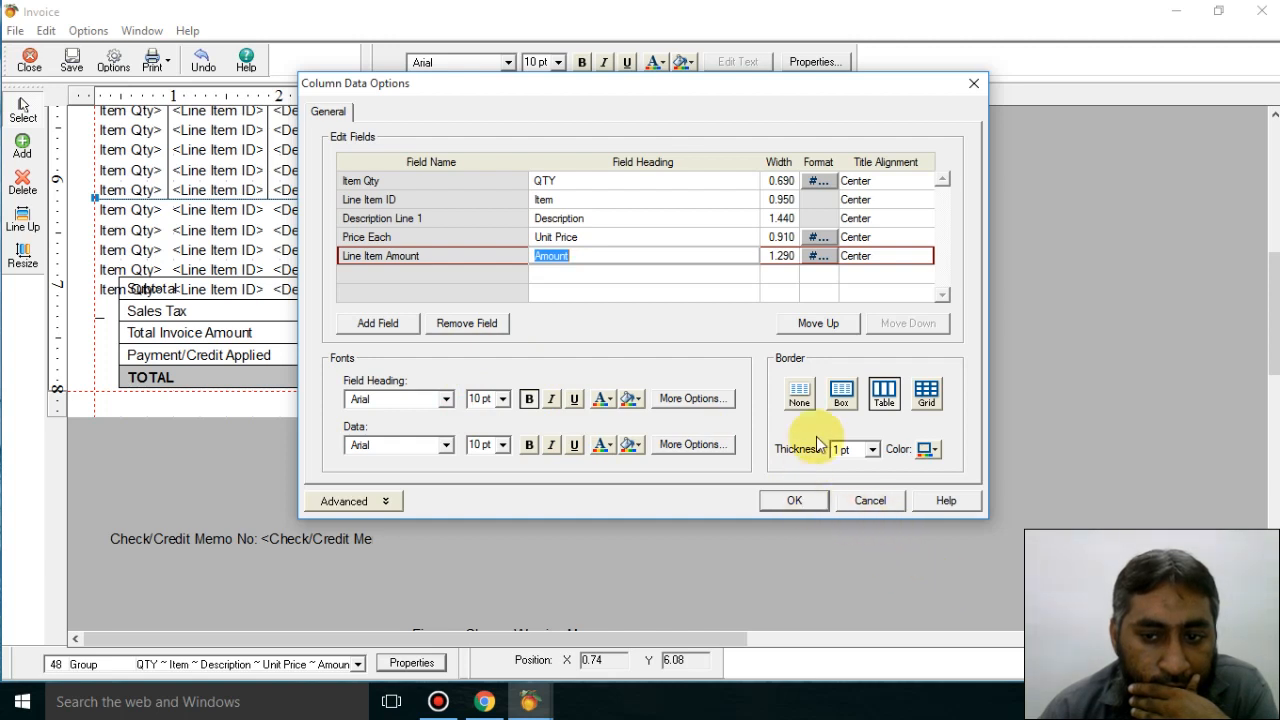
click(843, 396)
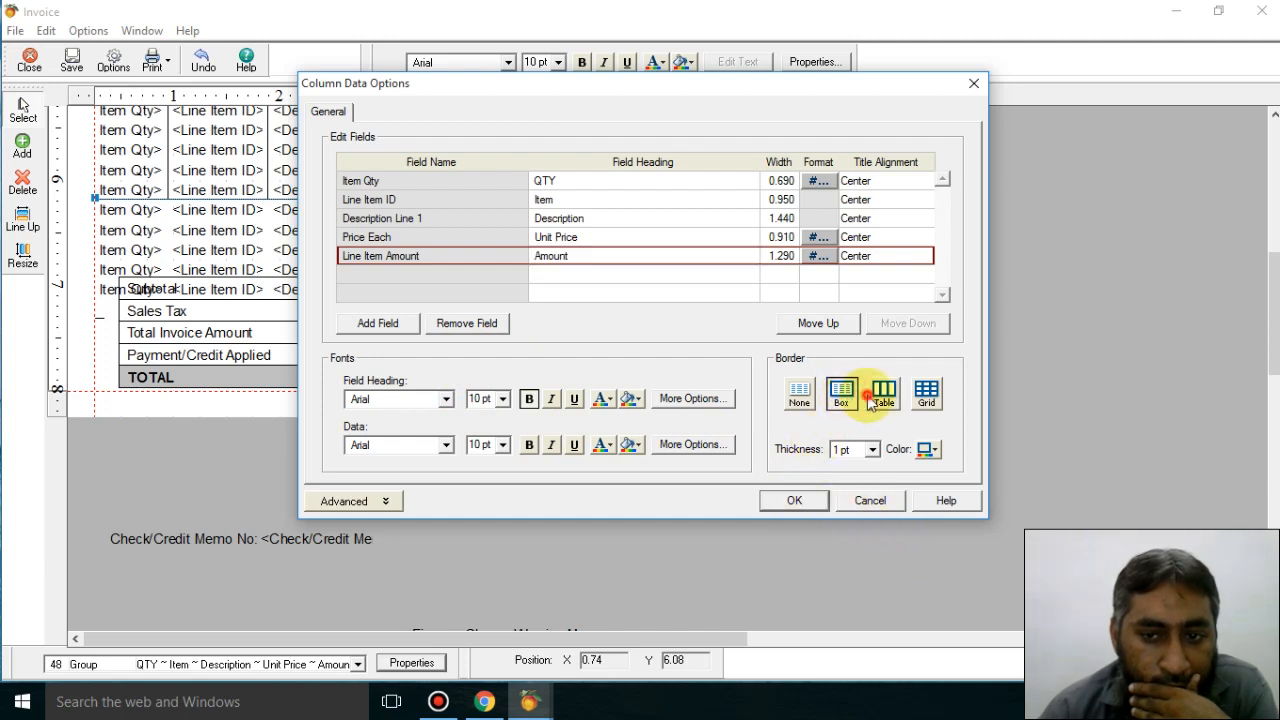
click(788, 502)
scroll(713, 403, up, 3)
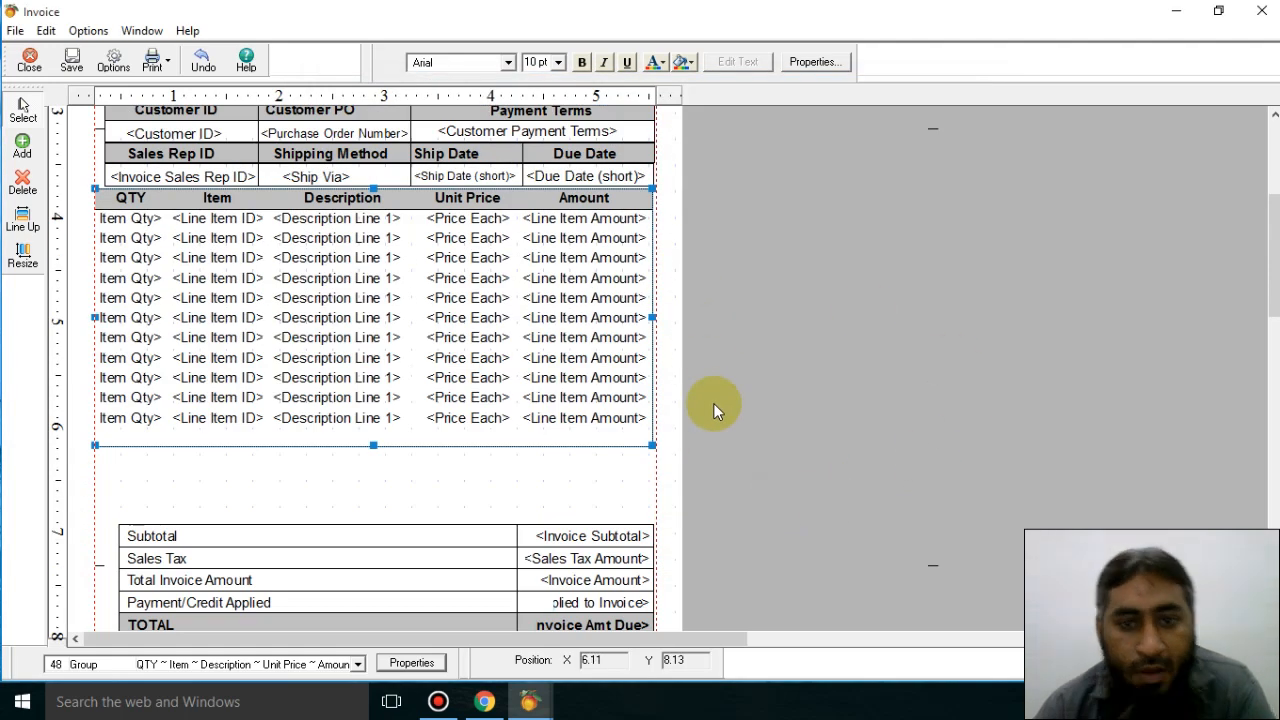
scroll(551, 354, down, 3)
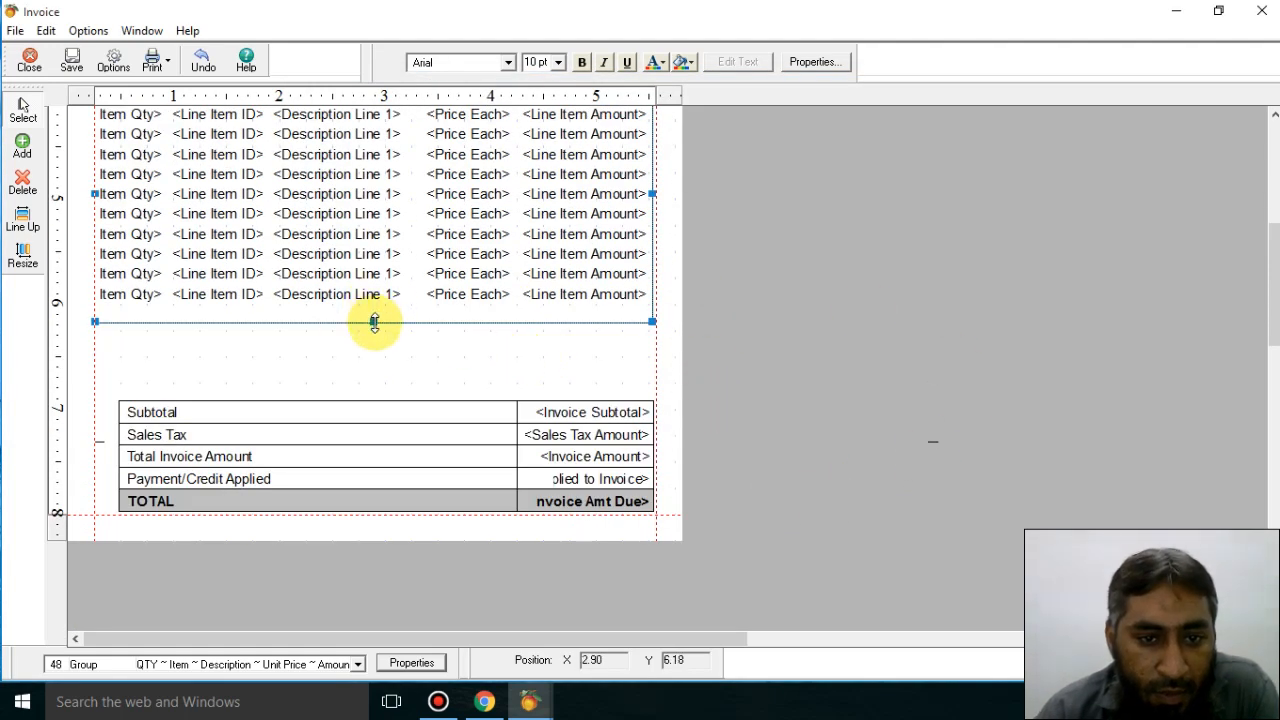
Step: Extend the line item table downward so its lower edge sits at about the 6.7-inch mark, just above the totals block
drag(374, 321, 388, 375)
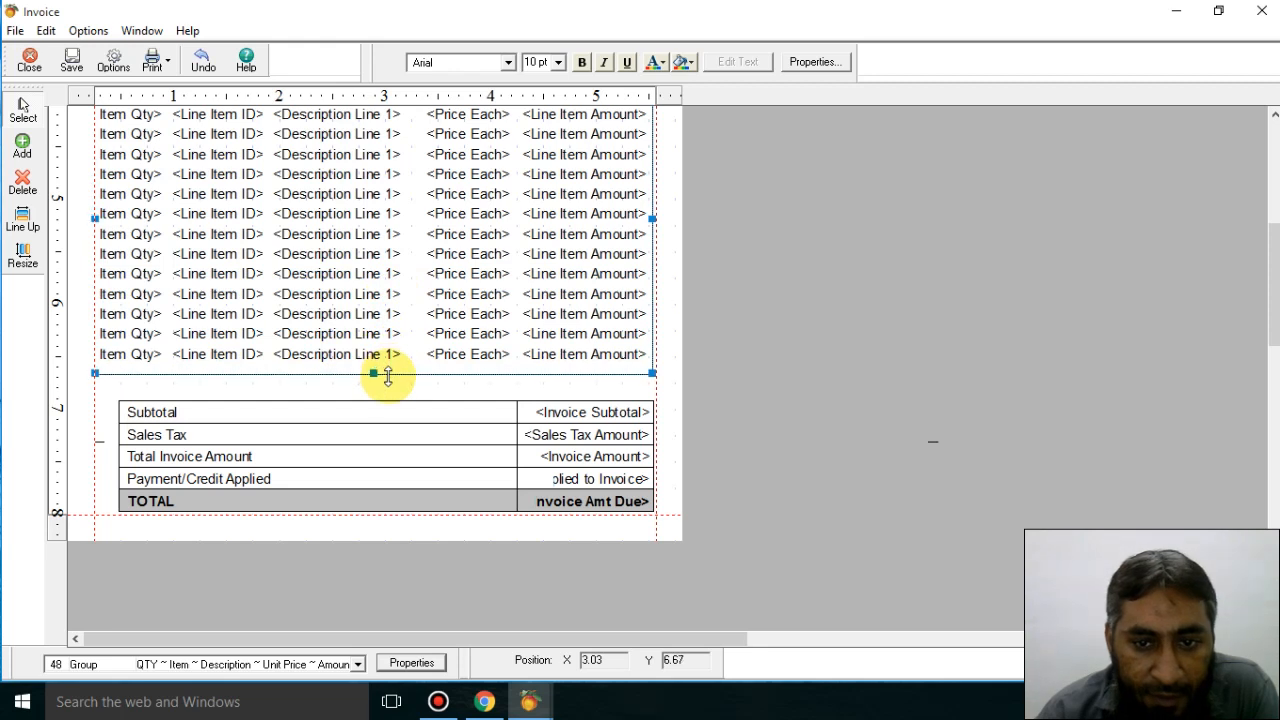
click(420, 409)
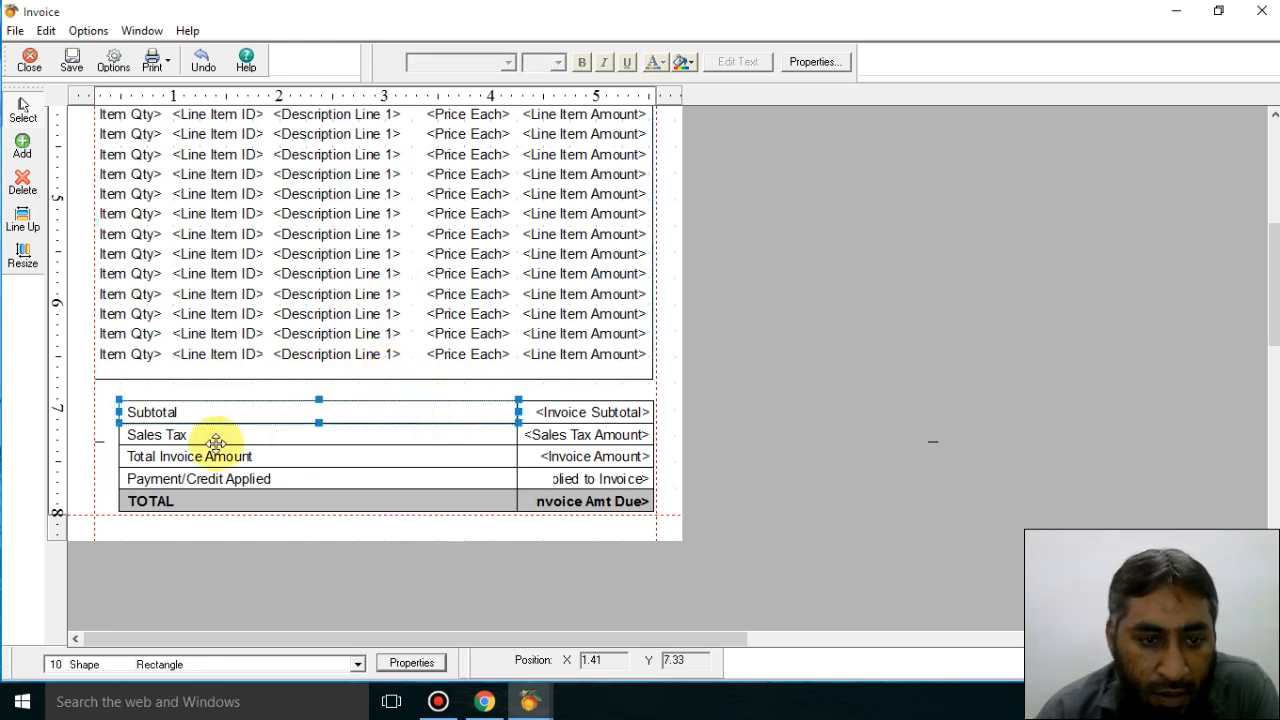
click(118, 456)
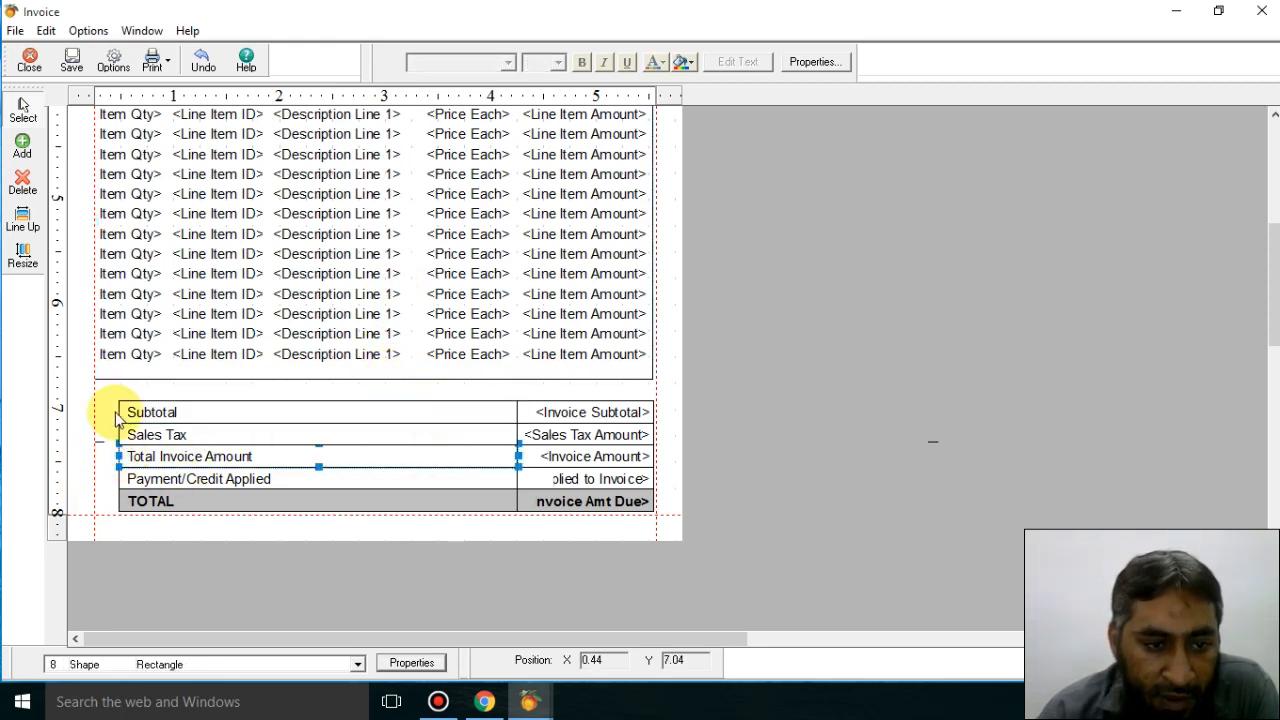
Step: Narrow the Subtotal, Sales Tax and Total Invoice Amount label boxes so their left edges start at about the 2.7-inch mark
click(116, 410)
drag(118, 410, 353, 409)
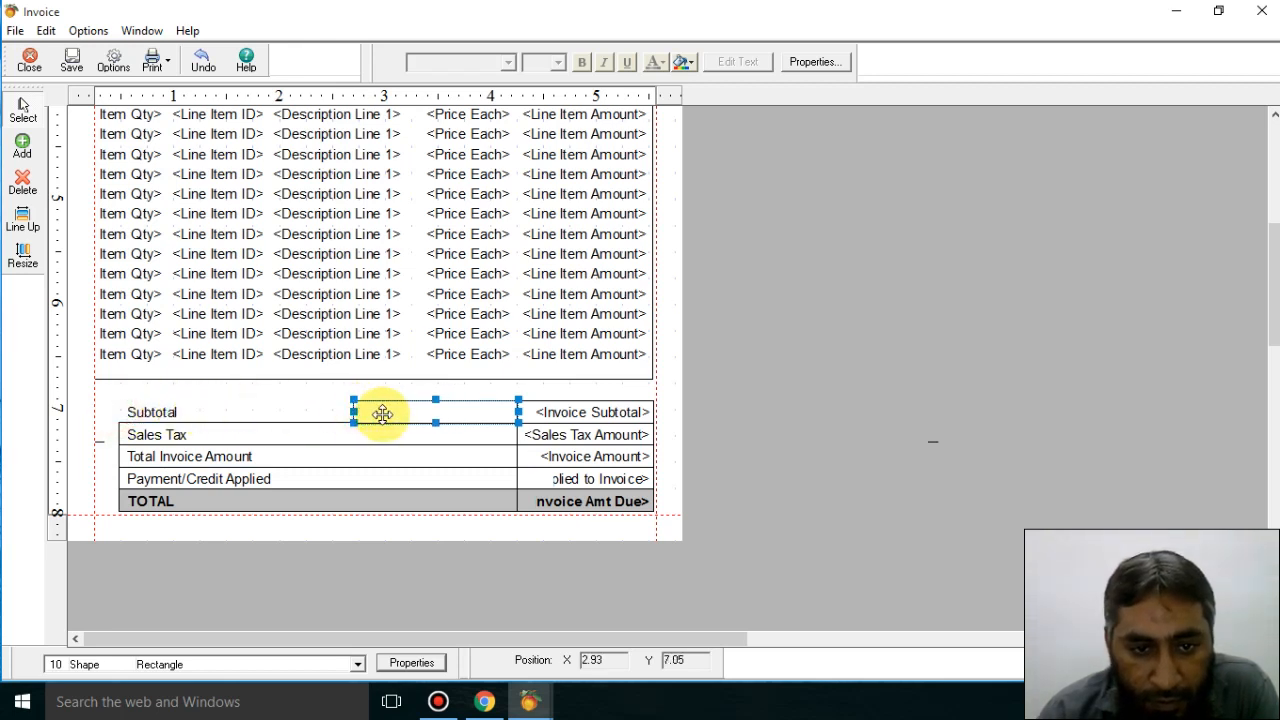
click(118, 440)
click(118, 435)
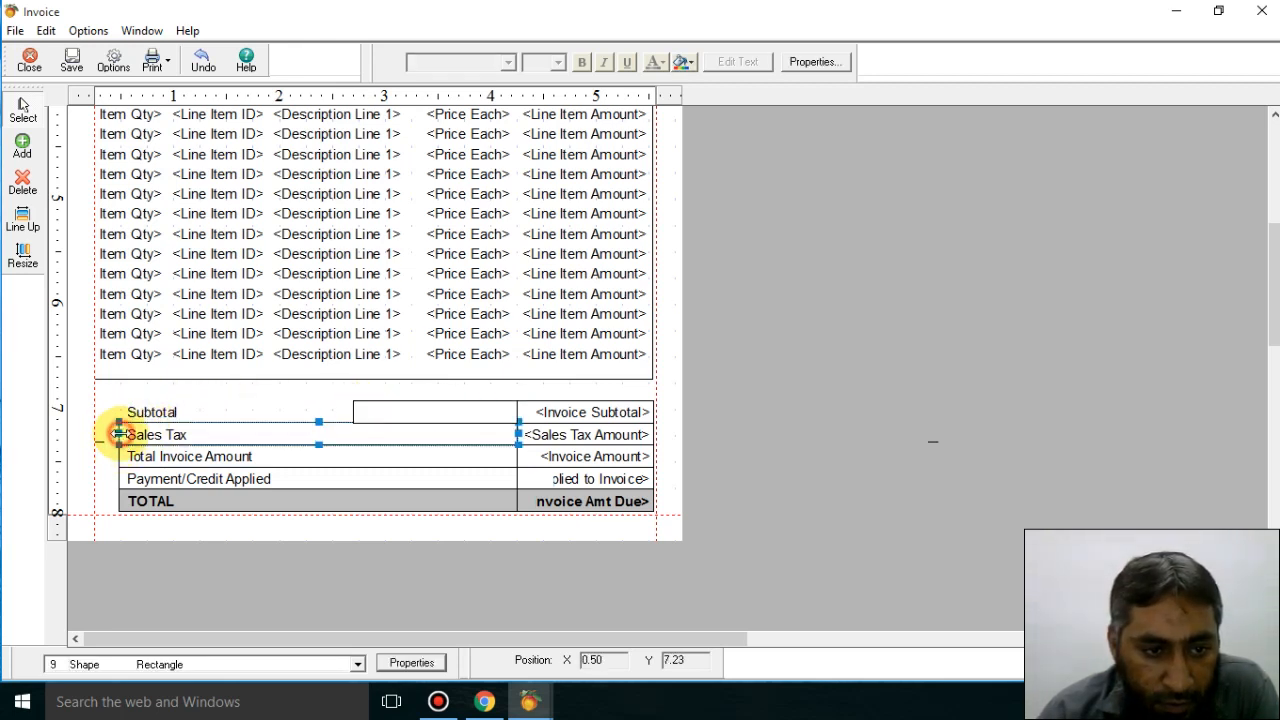
drag(119, 434, 357, 441)
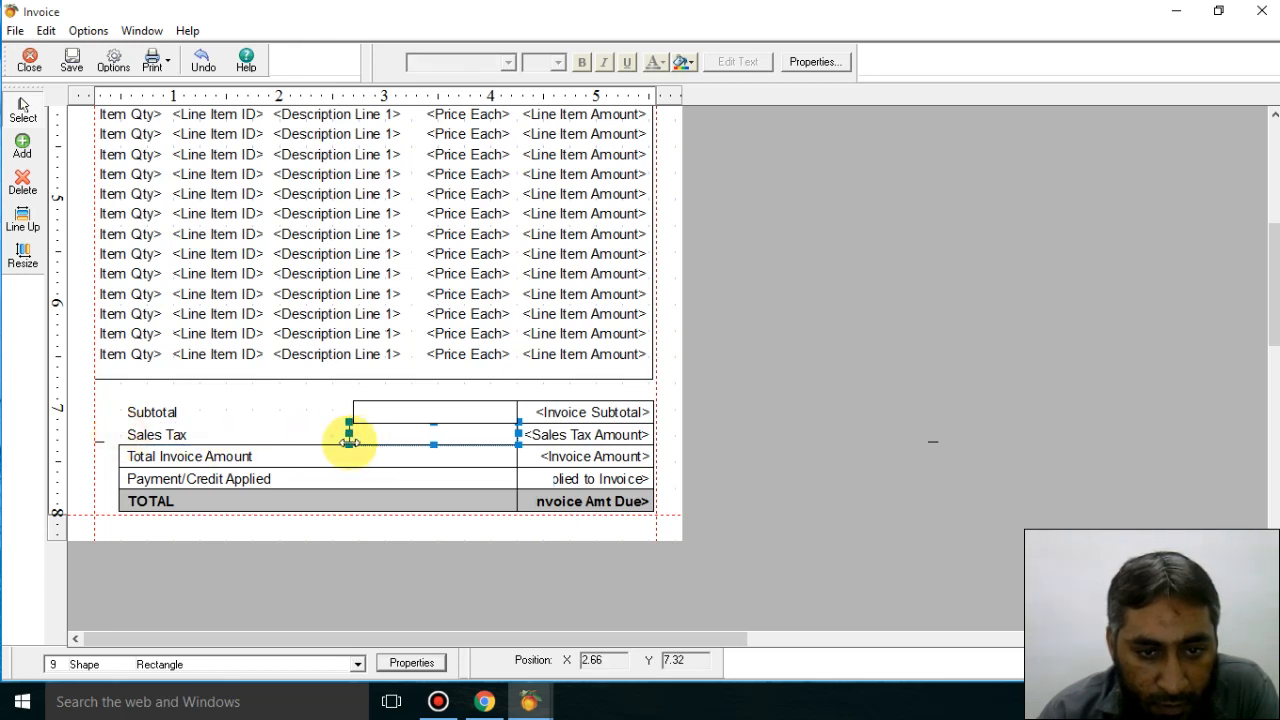
click(118, 462)
drag(118, 456, 355, 470)
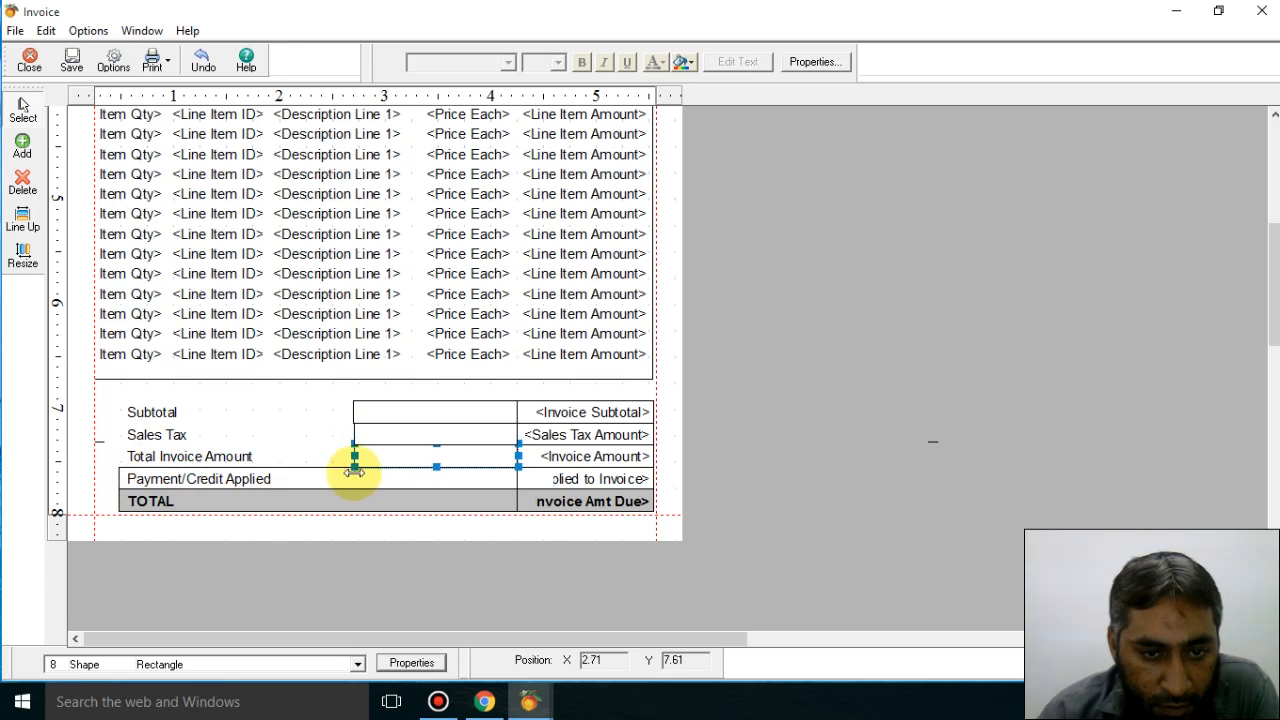
Step: Narrow the Payment/Credit Applied and TOTAL label boxes so their left edges match the boxes above at about the 2.7-inch mark
click(128, 479)
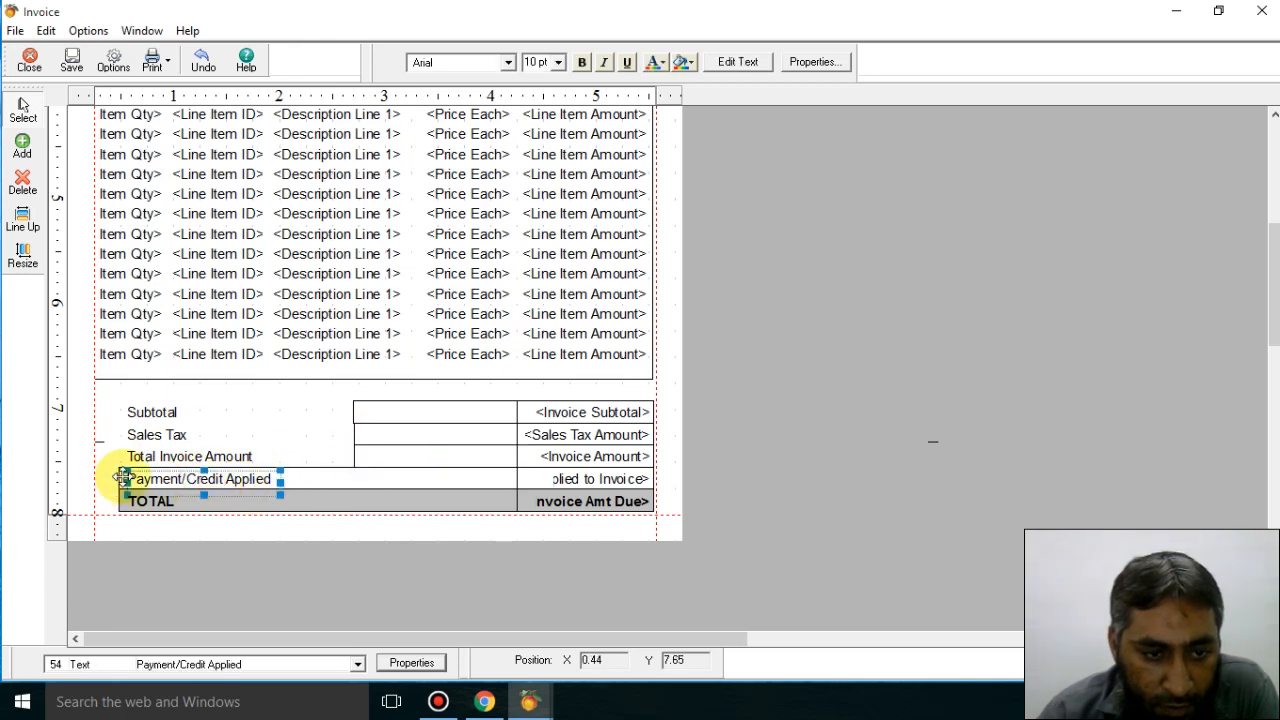
click(119, 477)
drag(118, 477, 343, 481)
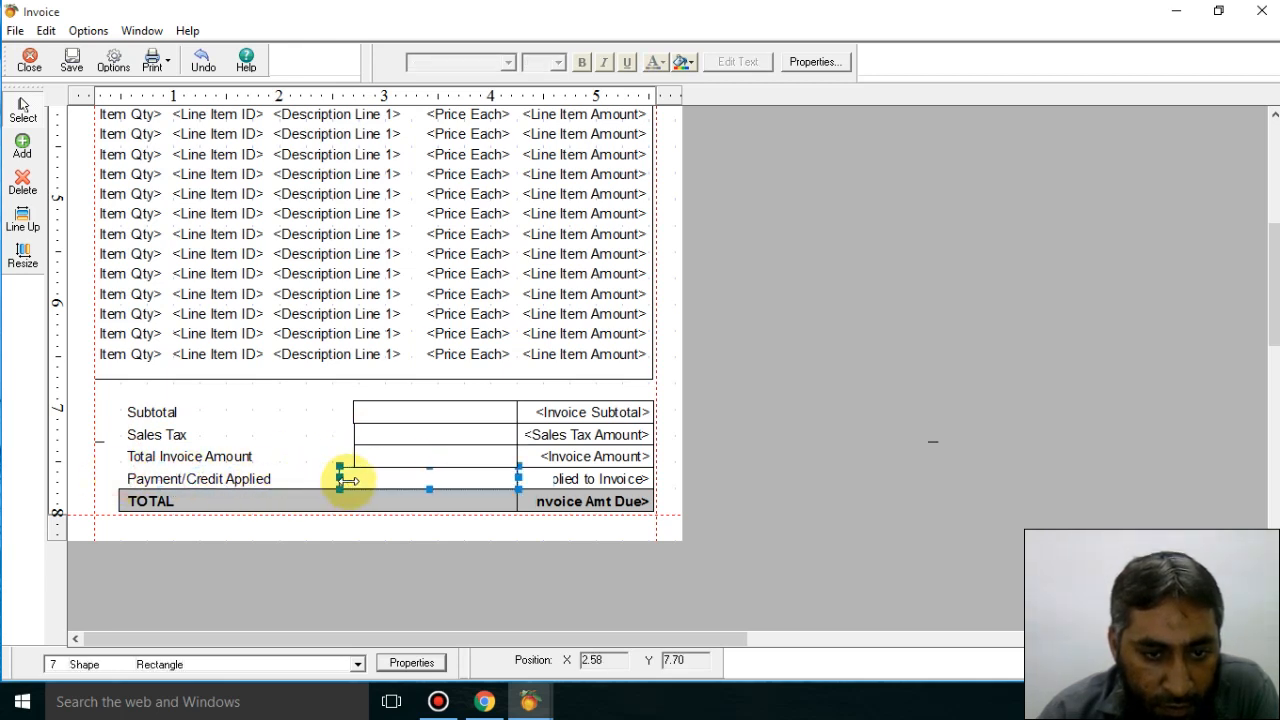
click(126, 498)
click(116, 496)
click(202, 498)
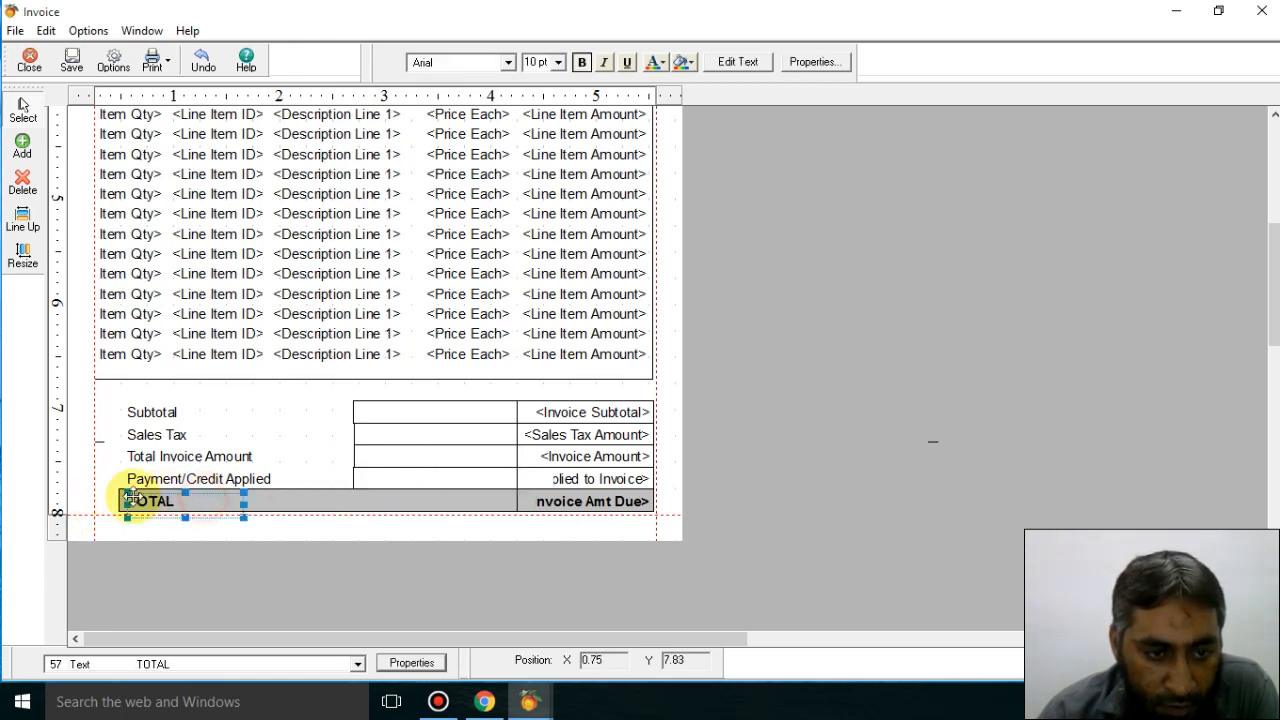
click(434, 497)
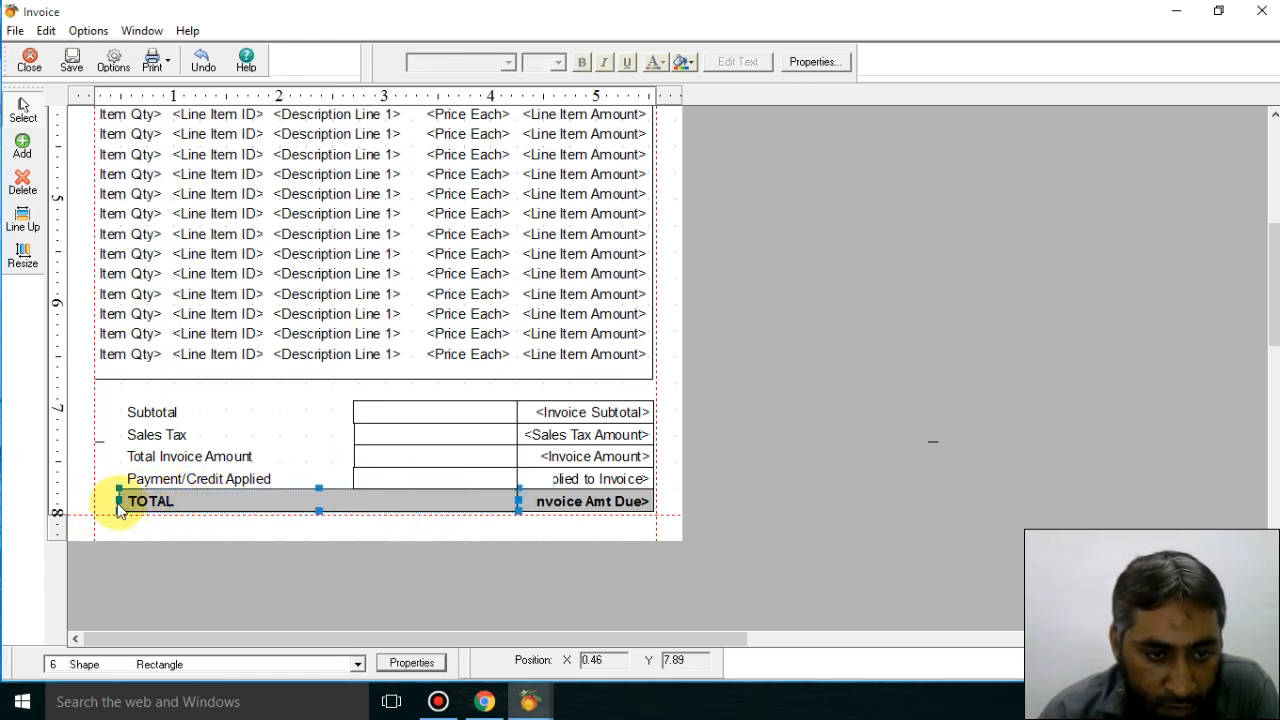
drag(118, 501, 341, 510)
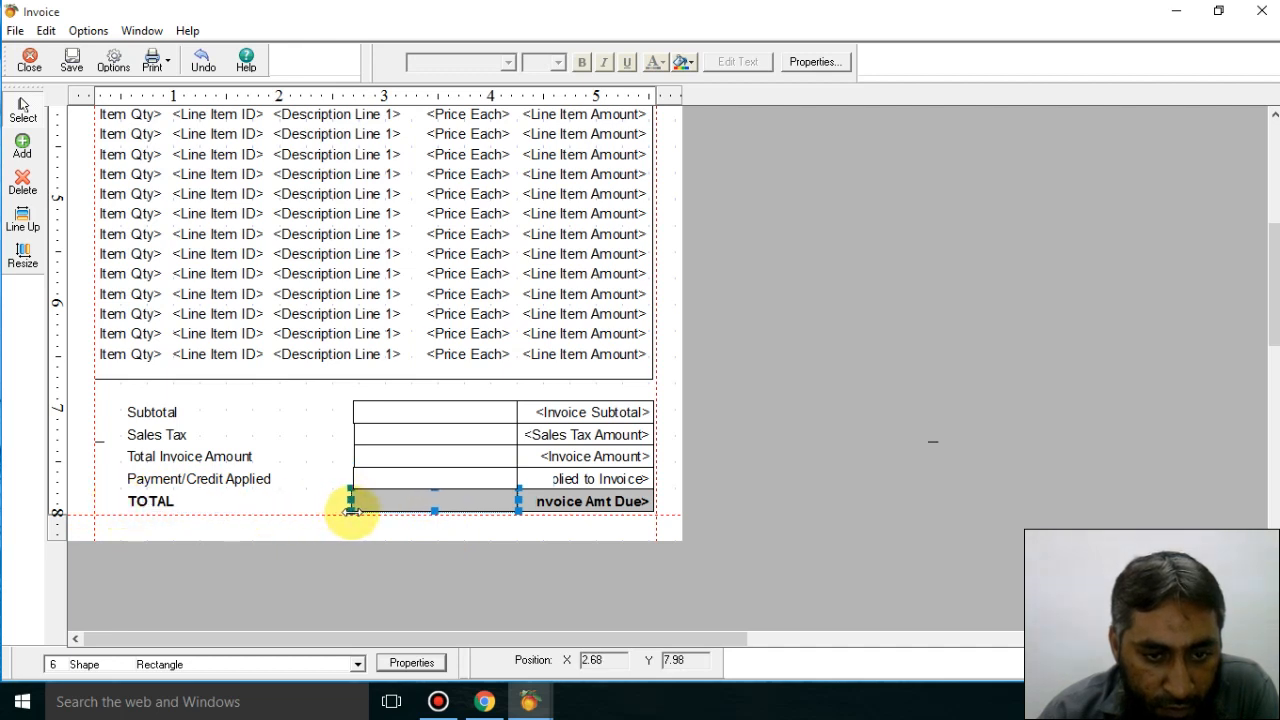
click(364, 410)
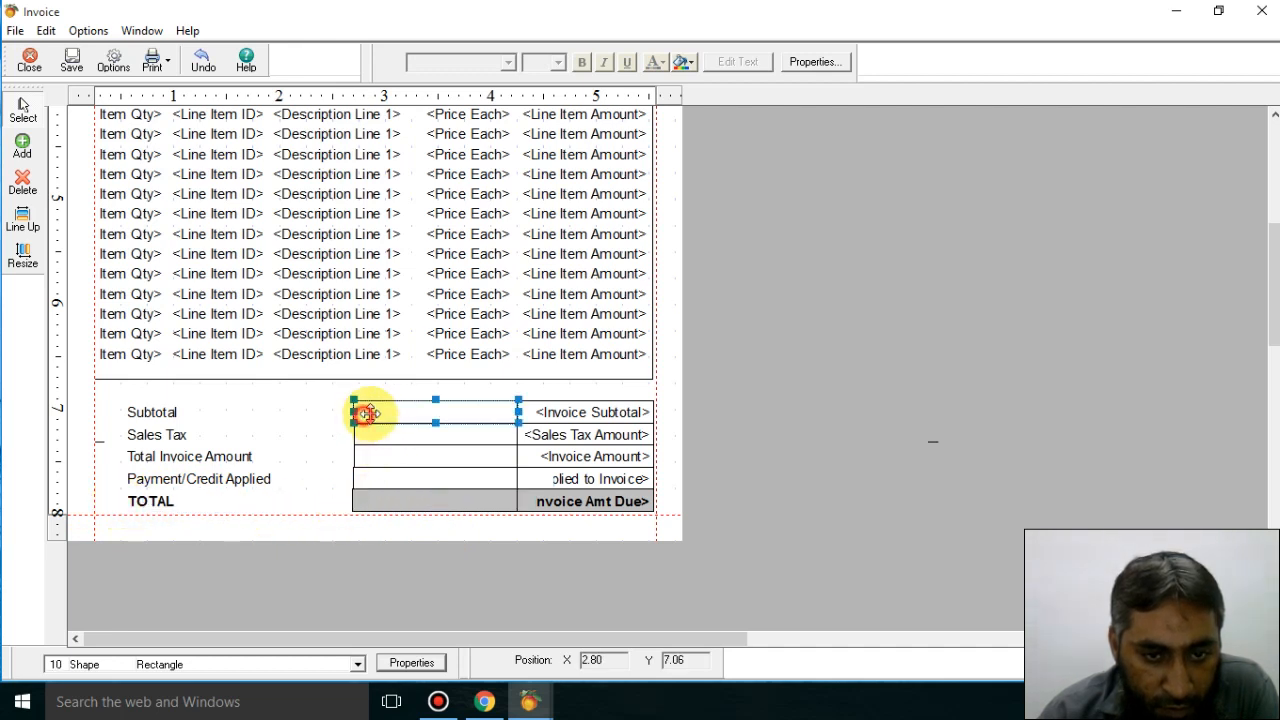
click(293, 468)
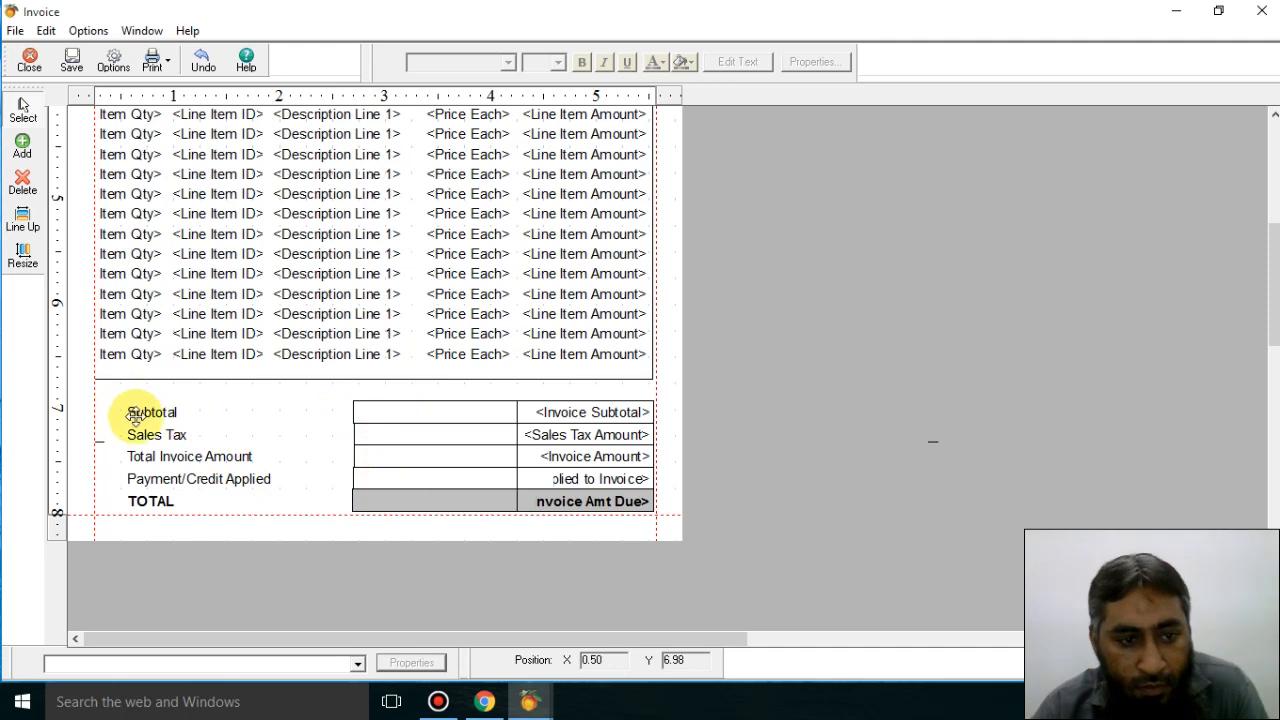
Step: Move the five totals labels together, without the long text field crossing them, into the narrowed boxes and level them with their amounts
drag(275, 572, 103, 396)
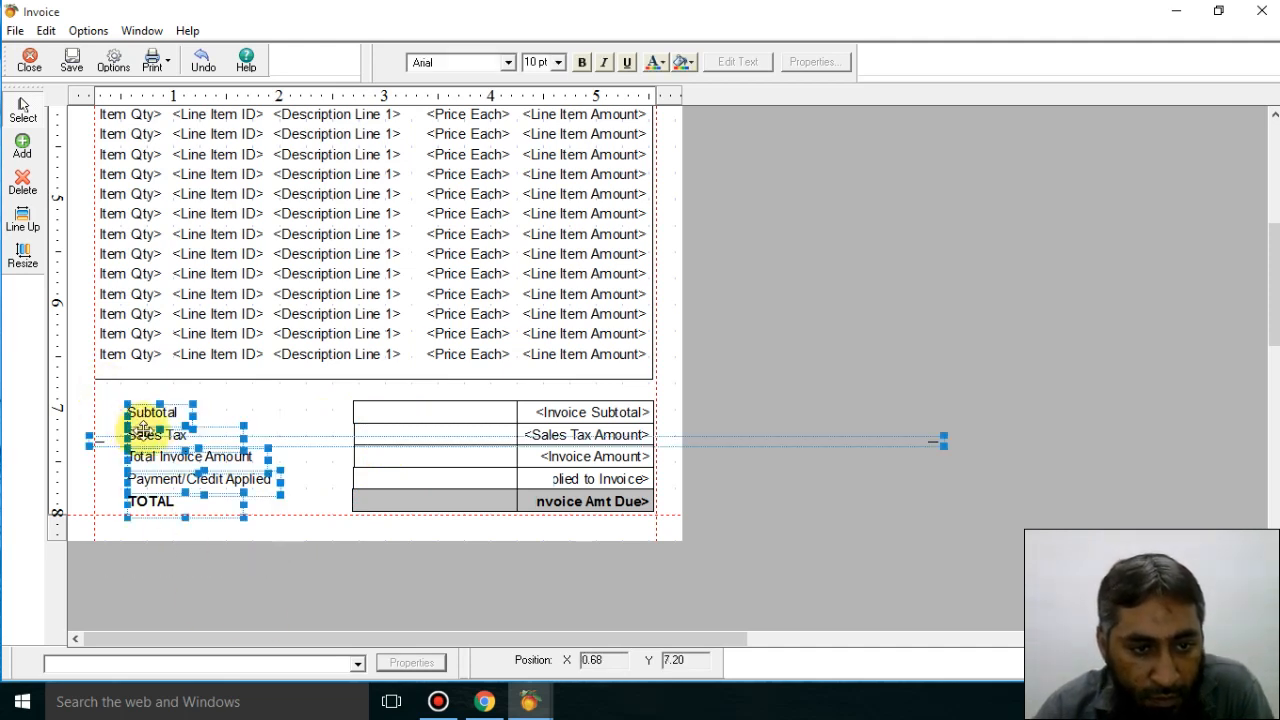
click(835, 440)
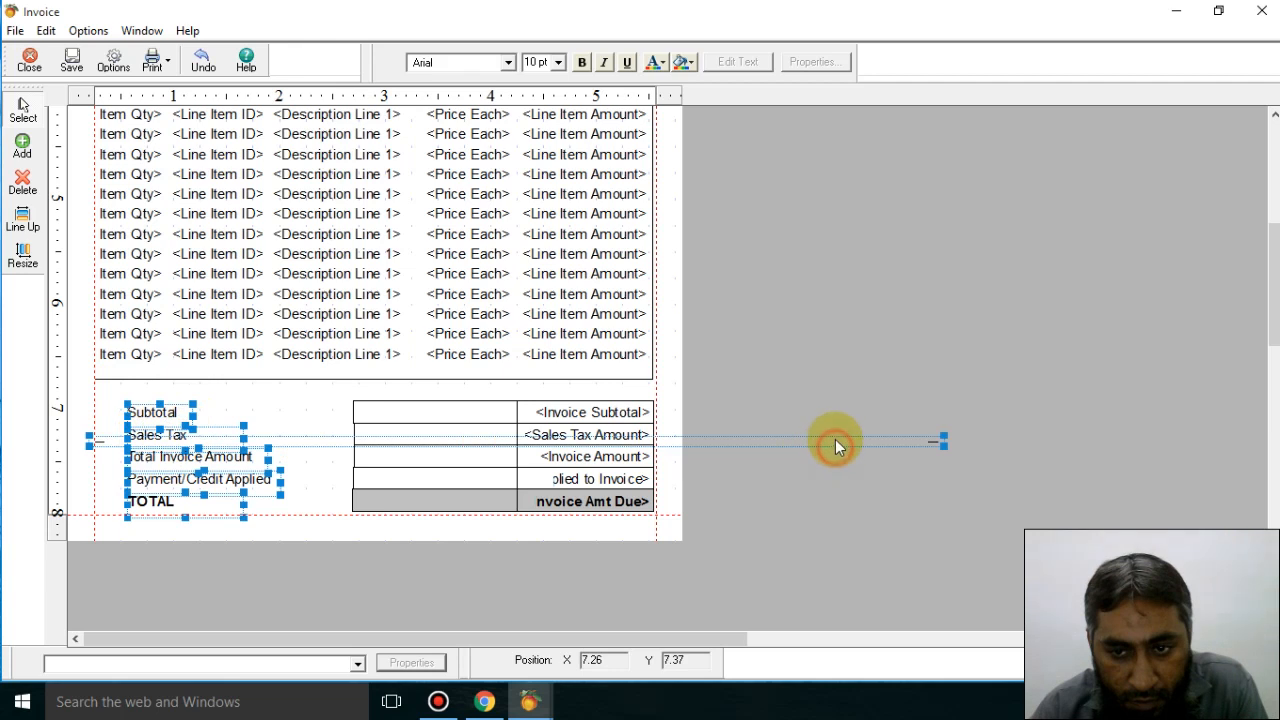
click(895, 448)
drag(323, 576, 412, 409)
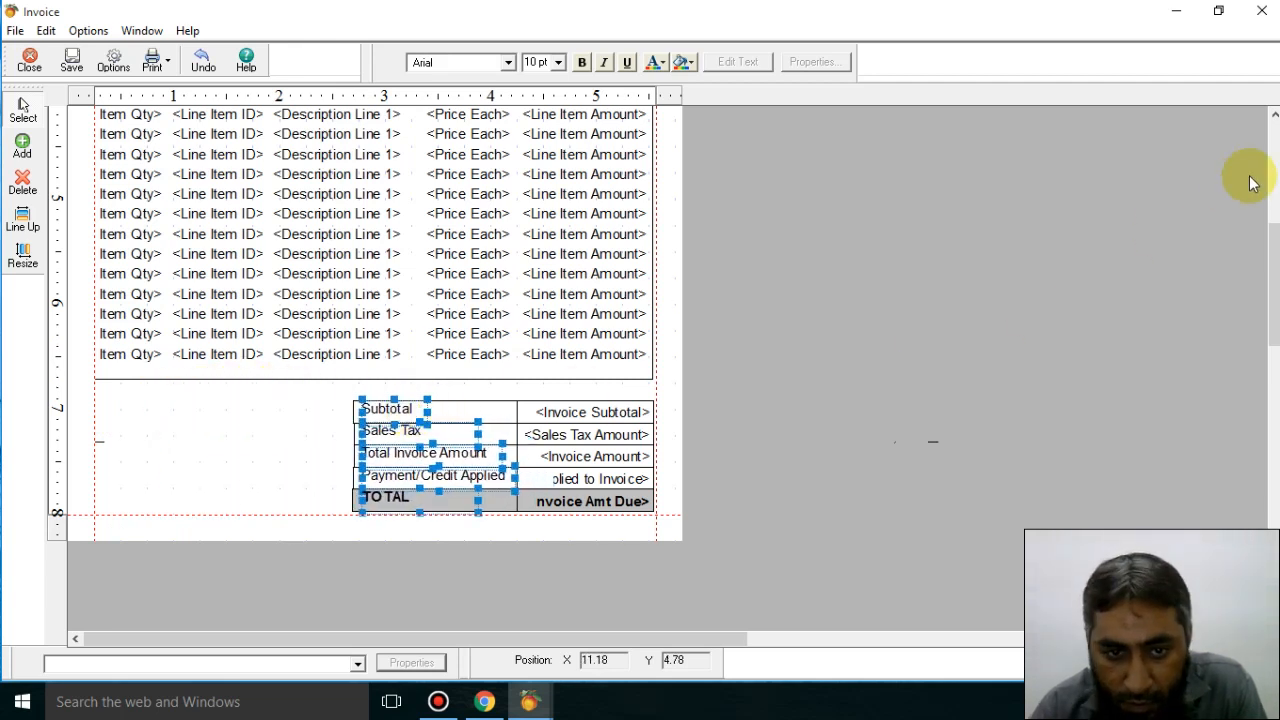
key(Down)
key(Down)
key(Down)
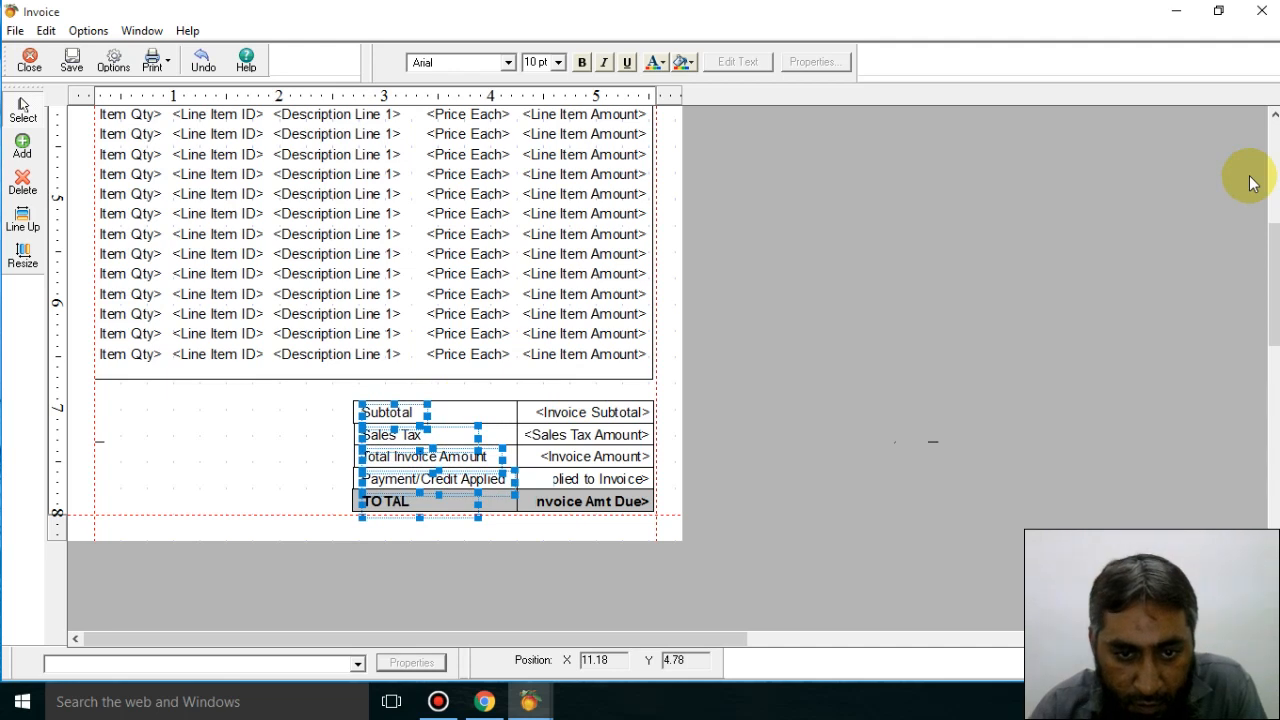
Step: Nudge the five totals labels right so the text starts at about the 2.9-inch mark
key(Right)
key(Right)
key(Right)
key(Right)
key(Right)
key(Right)
key(Right)
key(Right)
key(Right)
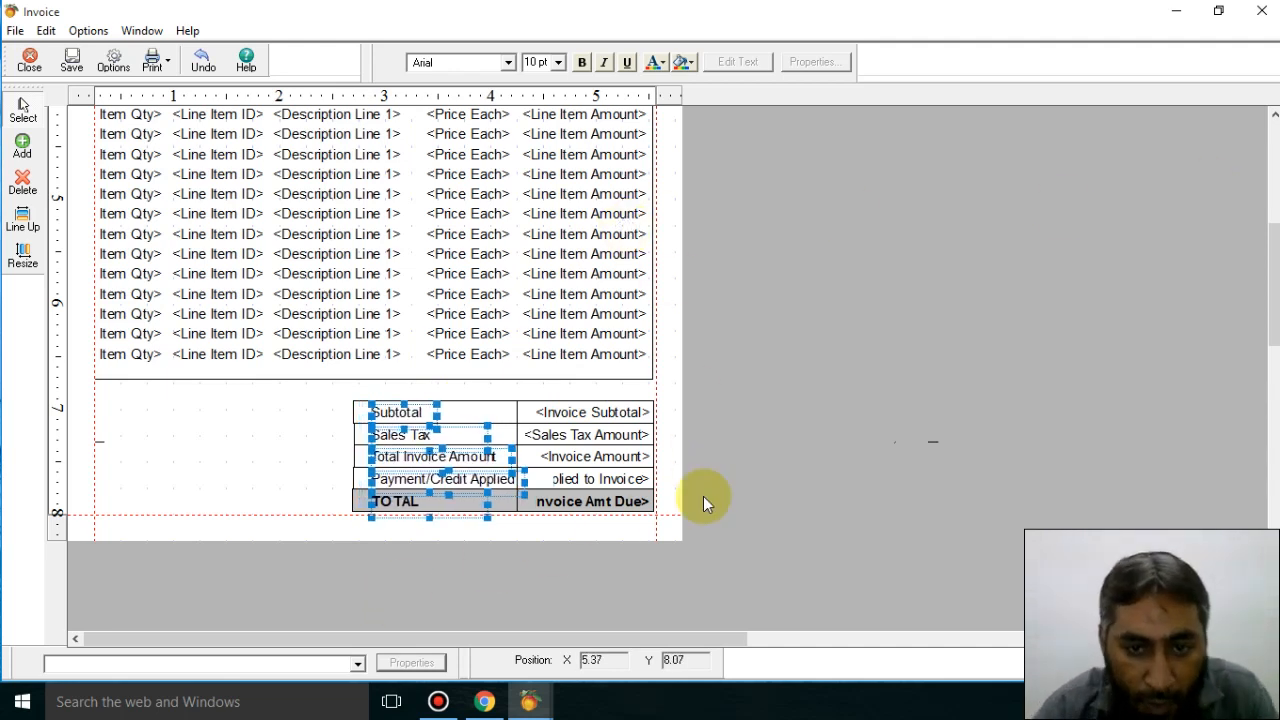
click(855, 460)
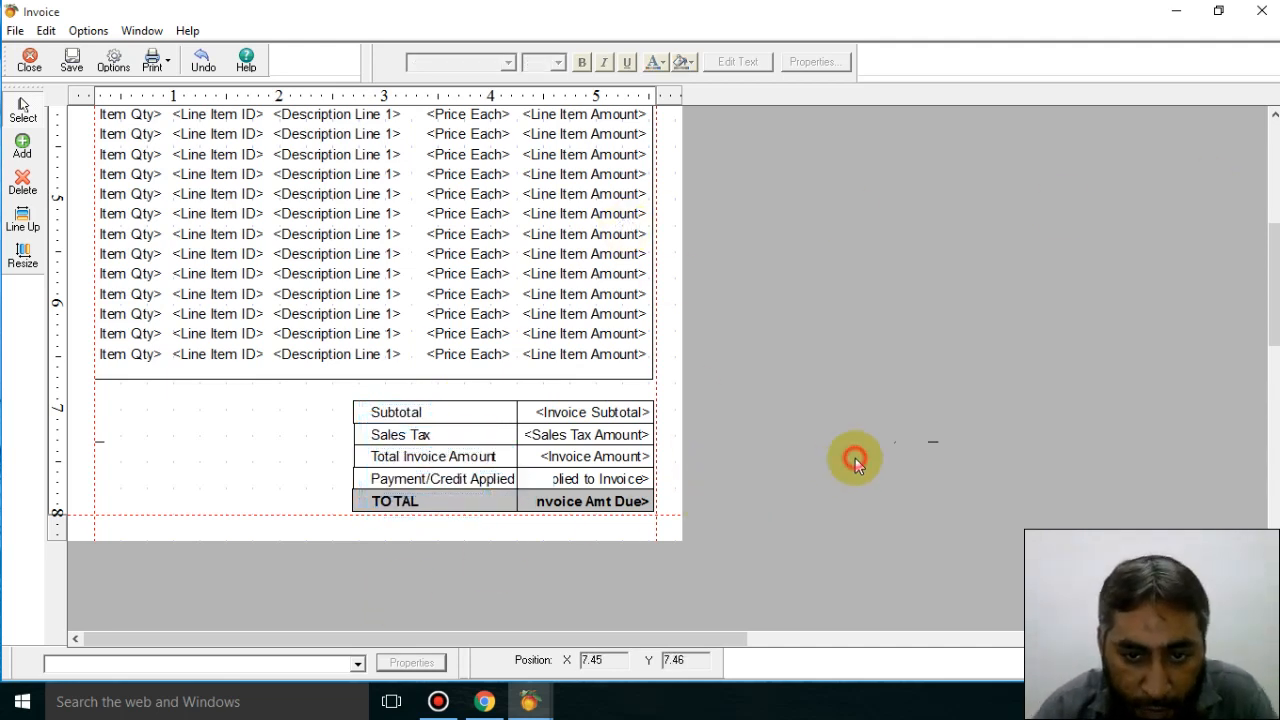
Step: Try to adjust the shared edge between the label boxes and the amount boxes in the totals block
click(566, 513)
click(517, 457)
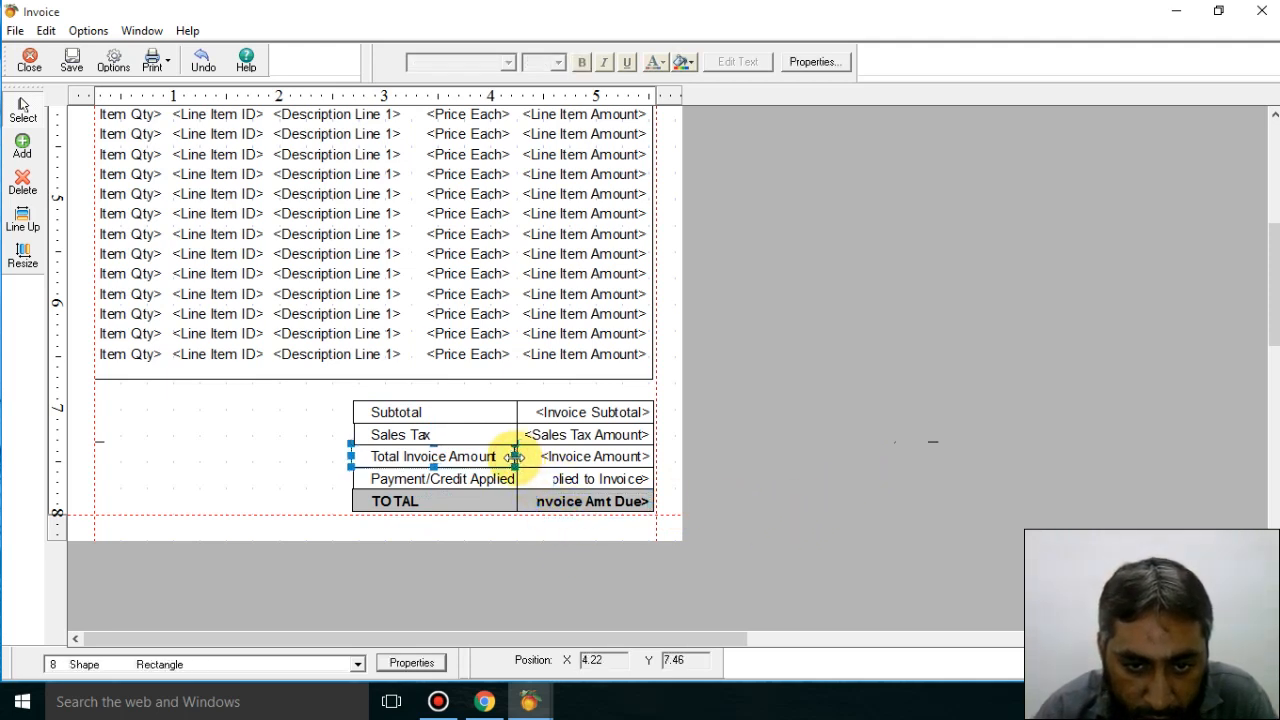
click(728, 452)
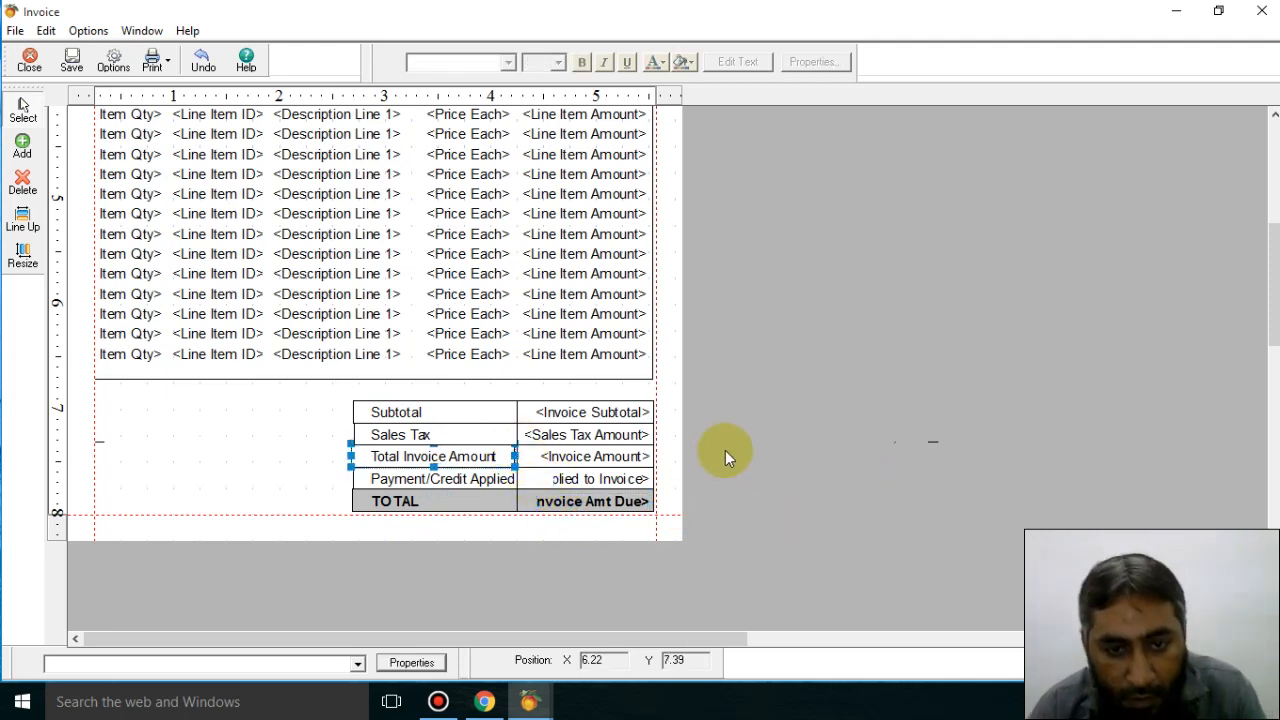
click(519, 411)
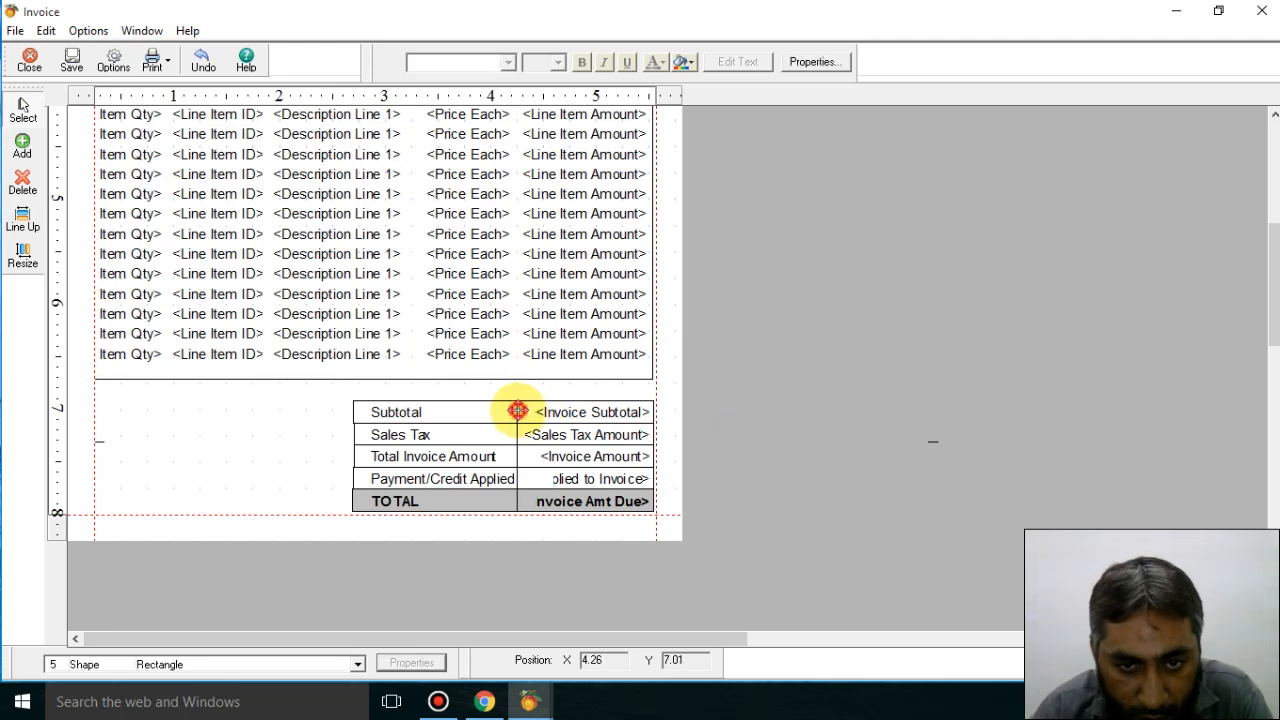
click(517, 433)
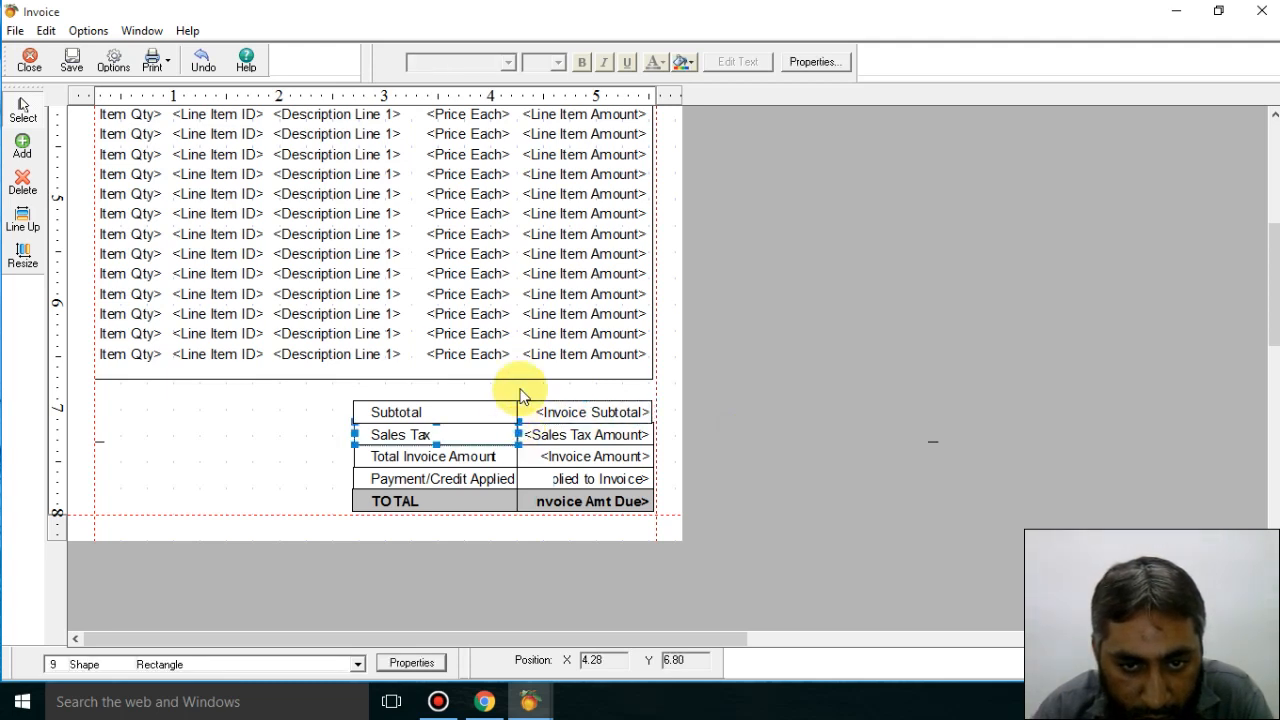
click(354, 406)
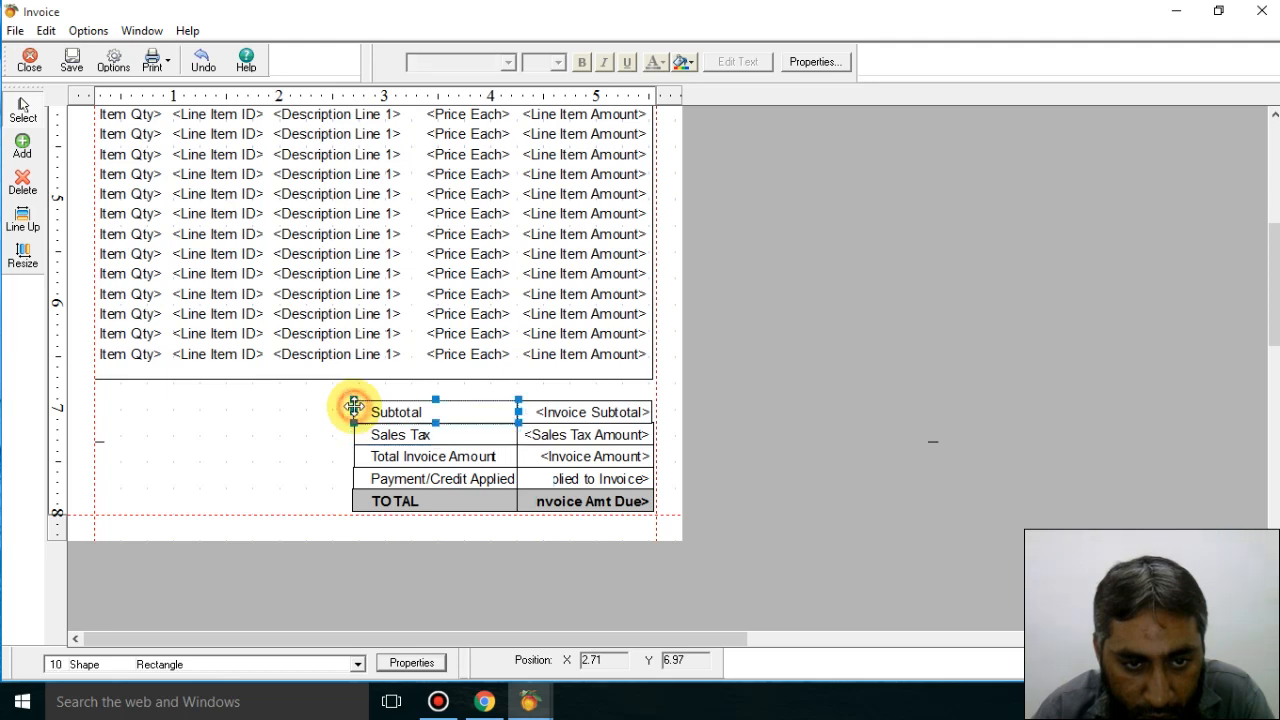
Step: Widen the Invoice Amt Due field leftward so its full name fits in the TOTAL row
click(705, 437)
click(603, 503)
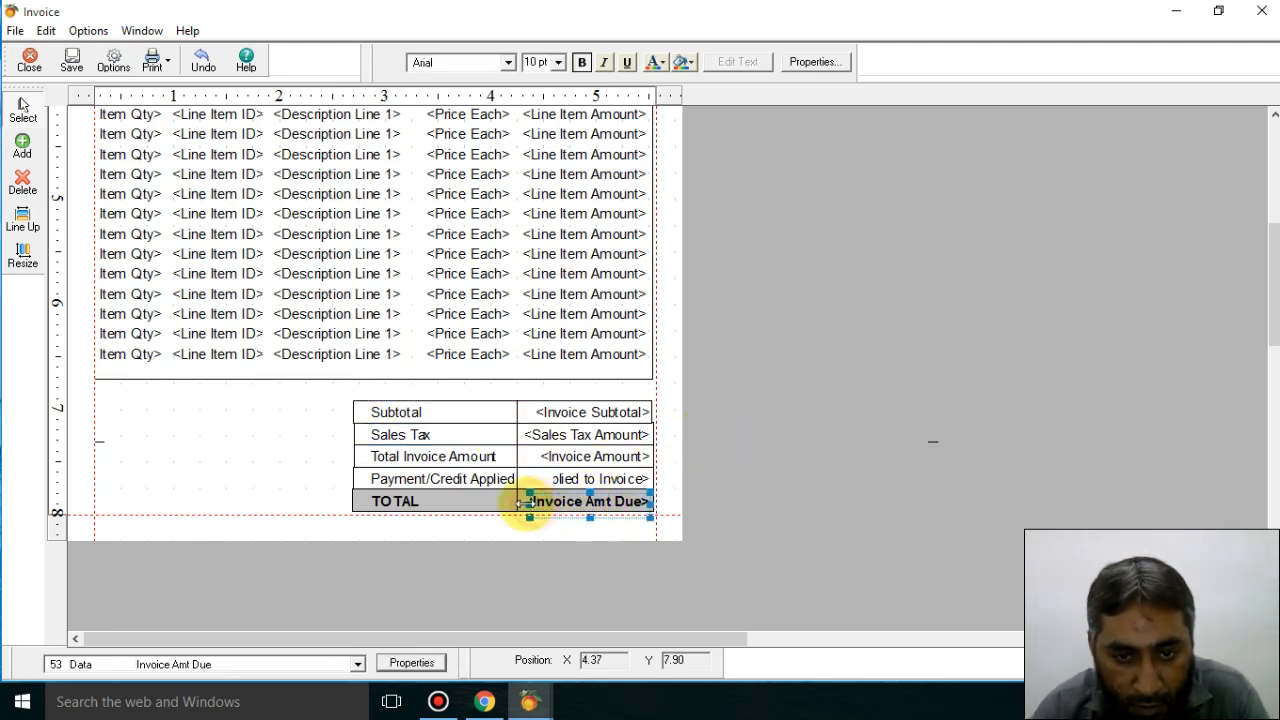
click(737, 505)
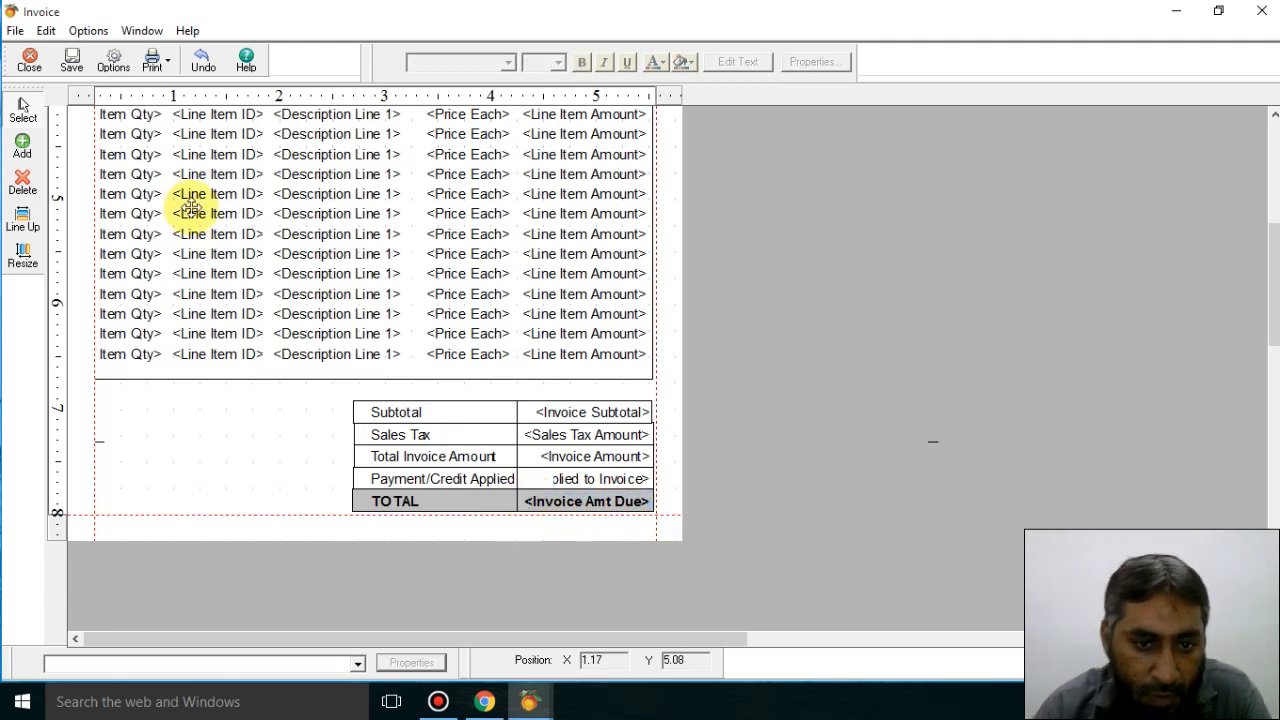
Step: Narrow the Subtotal, Sales Tax and Total Invoice Amount label boxes further so they start at about the 2.8-inch mark
click(354, 409)
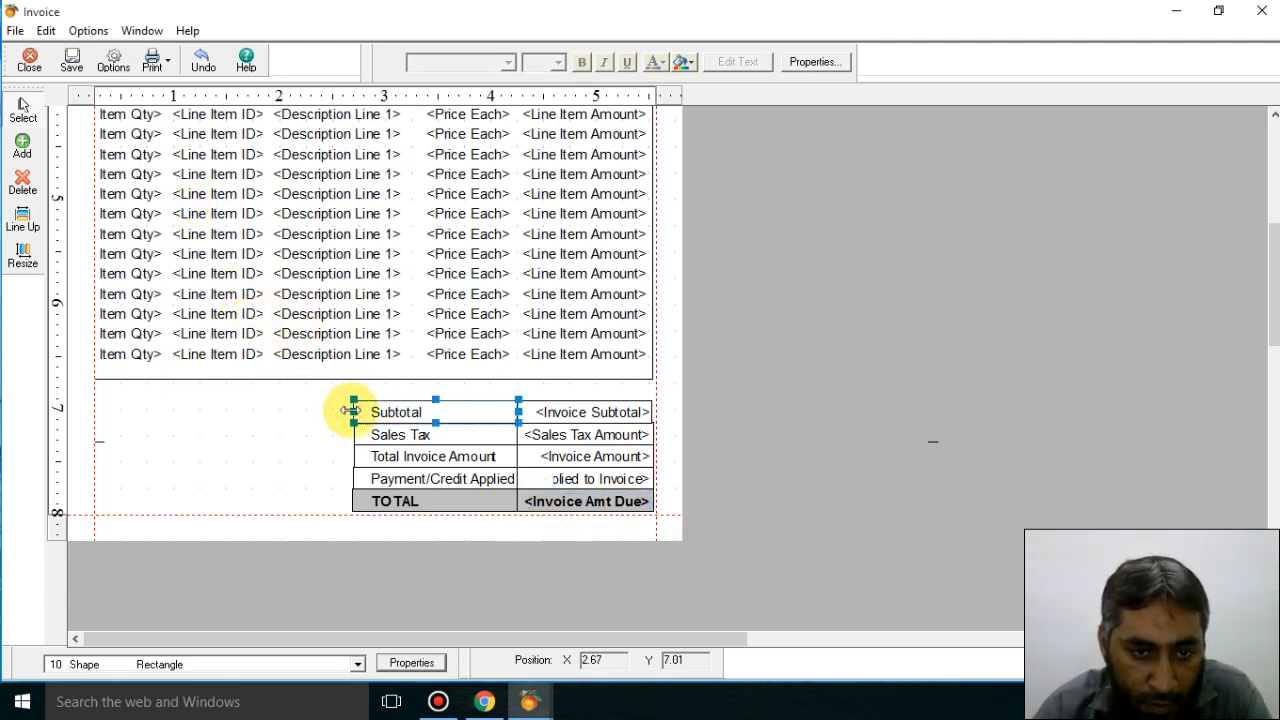
click(365, 429)
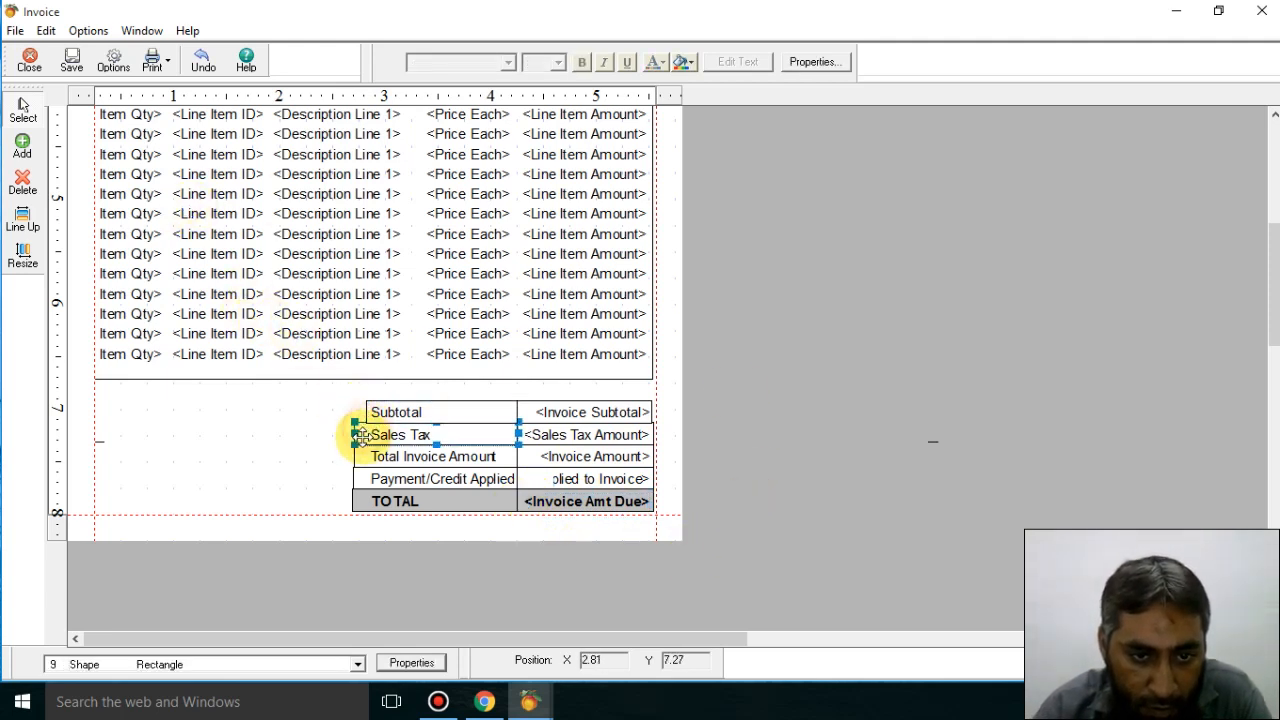
mouse_move(354, 434)
mouse_down()
mouse_move(366, 433)
mouse_move(364, 456)
mouse_up()
click(358, 456)
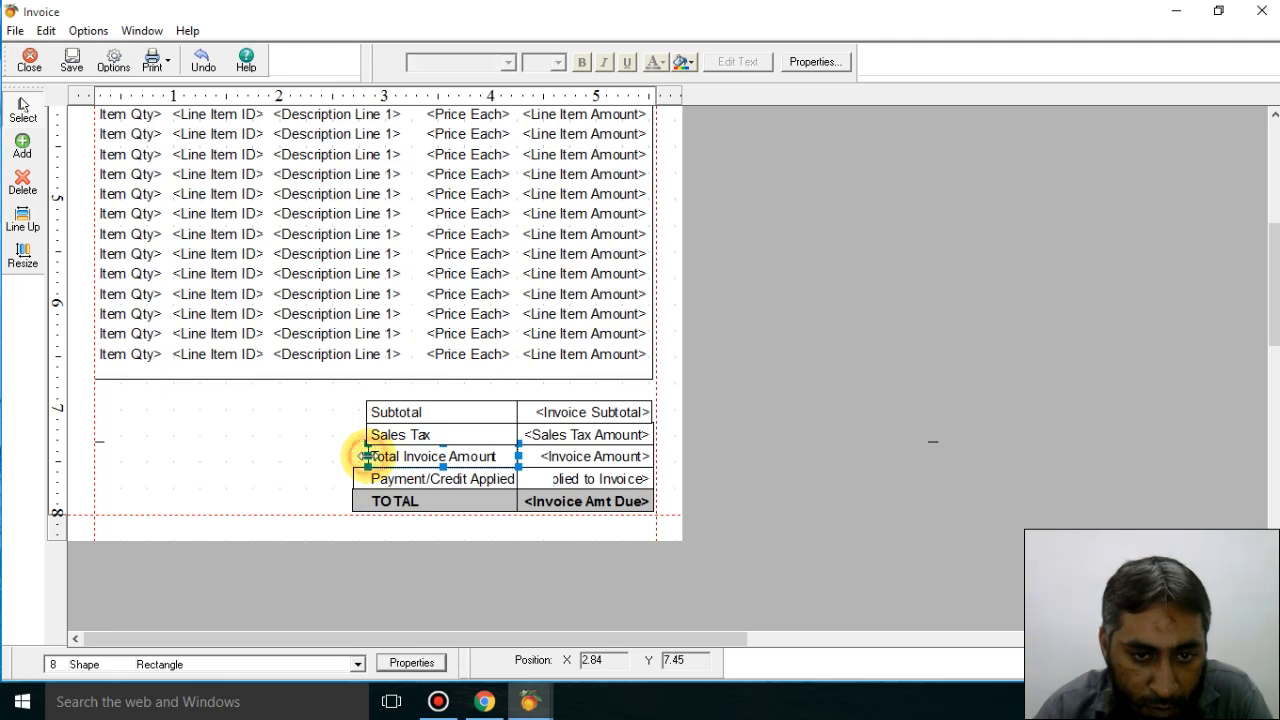
Step: Narrow the Payment/Credit Applied and TOTAL label boxes to start at about the 2.8-inch mark, flush with the rows above
click(362, 479)
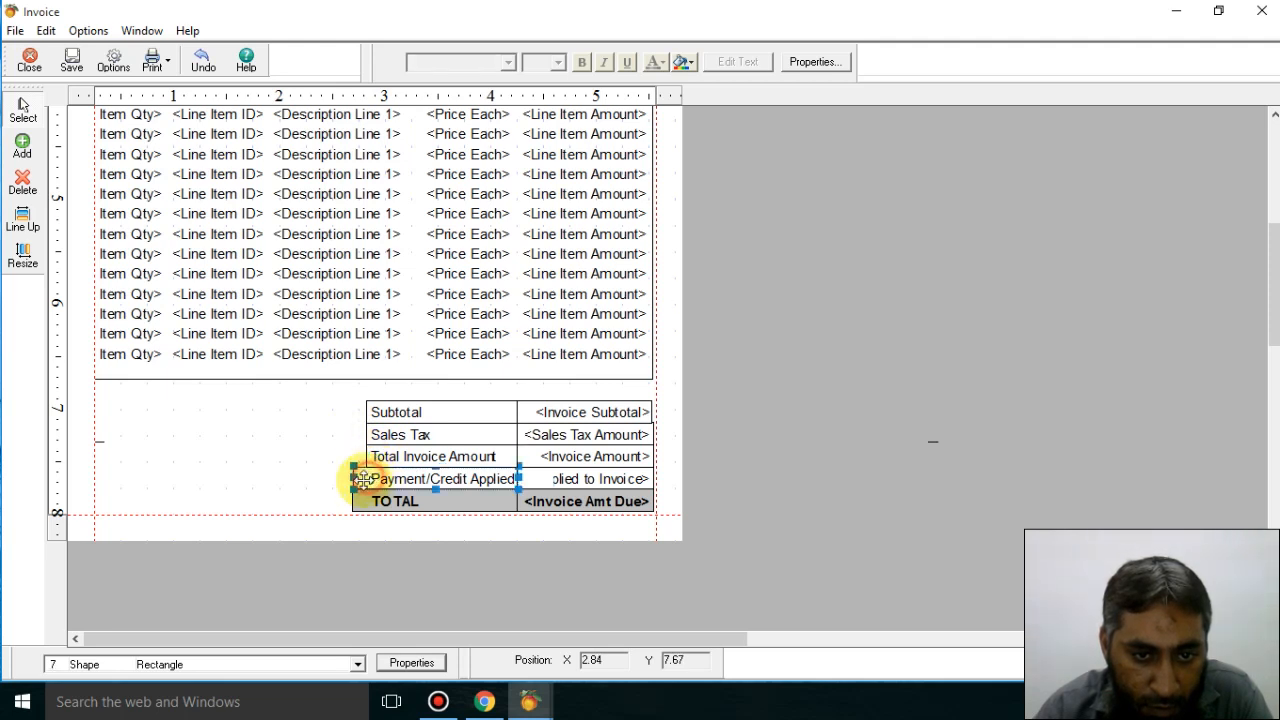
drag(350, 478, 360, 478)
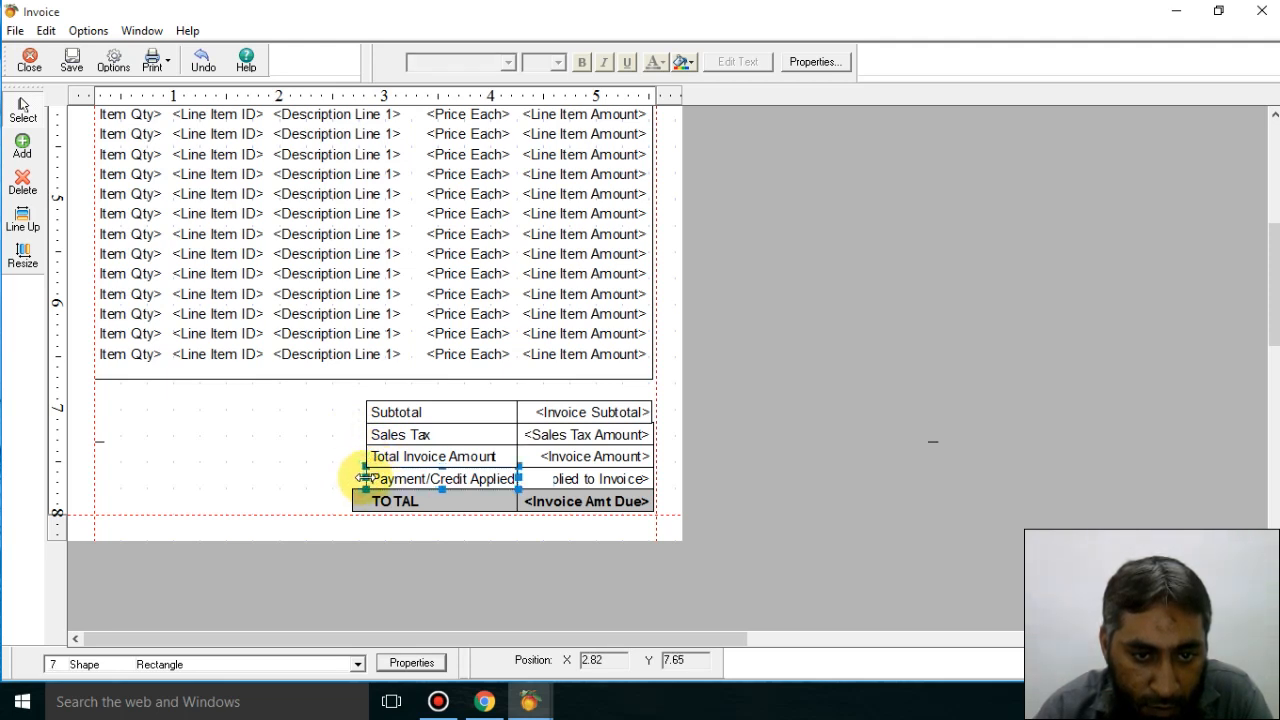
click(330, 470)
click(354, 500)
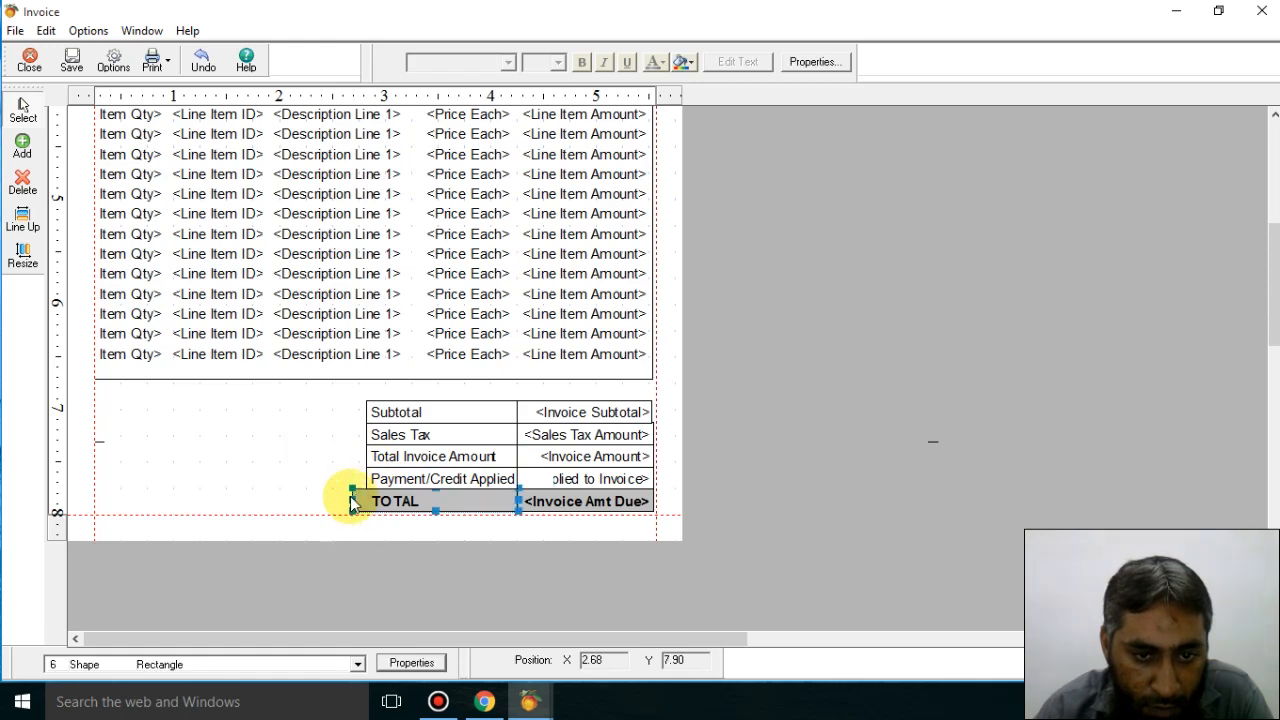
drag(350, 498, 363, 498)
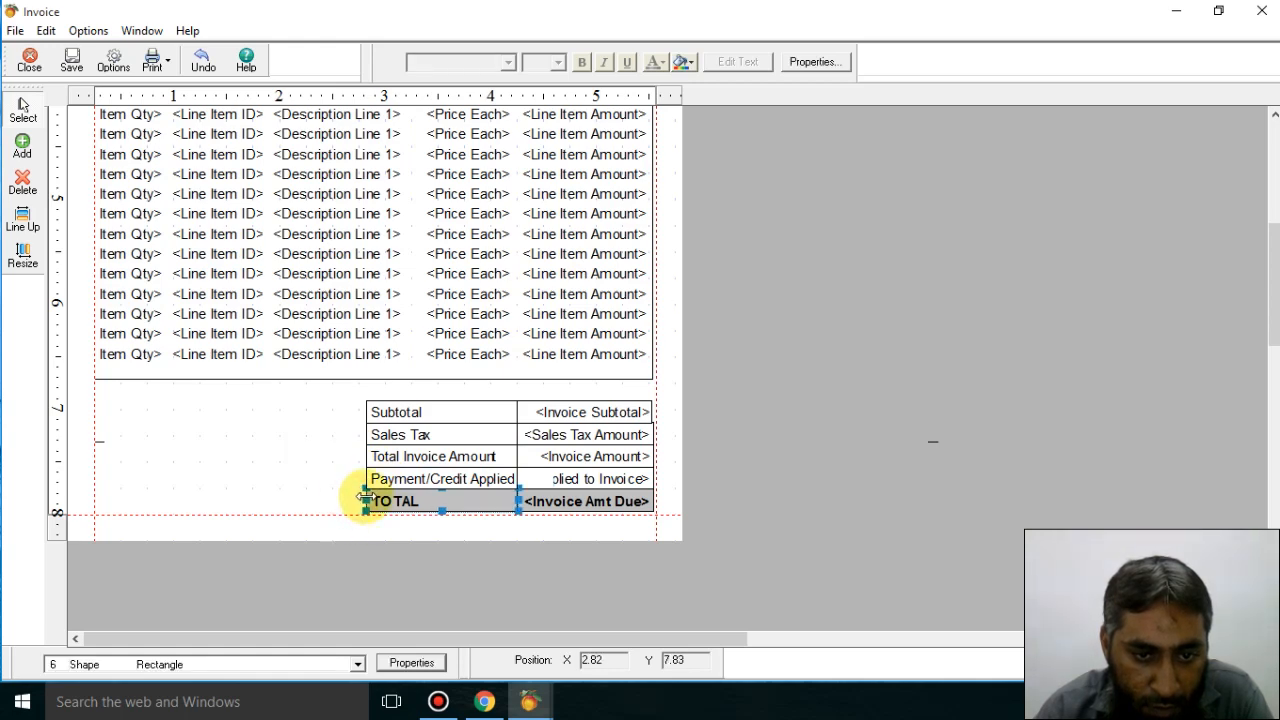
click(779, 426)
scroll(814, 452, down, 3)
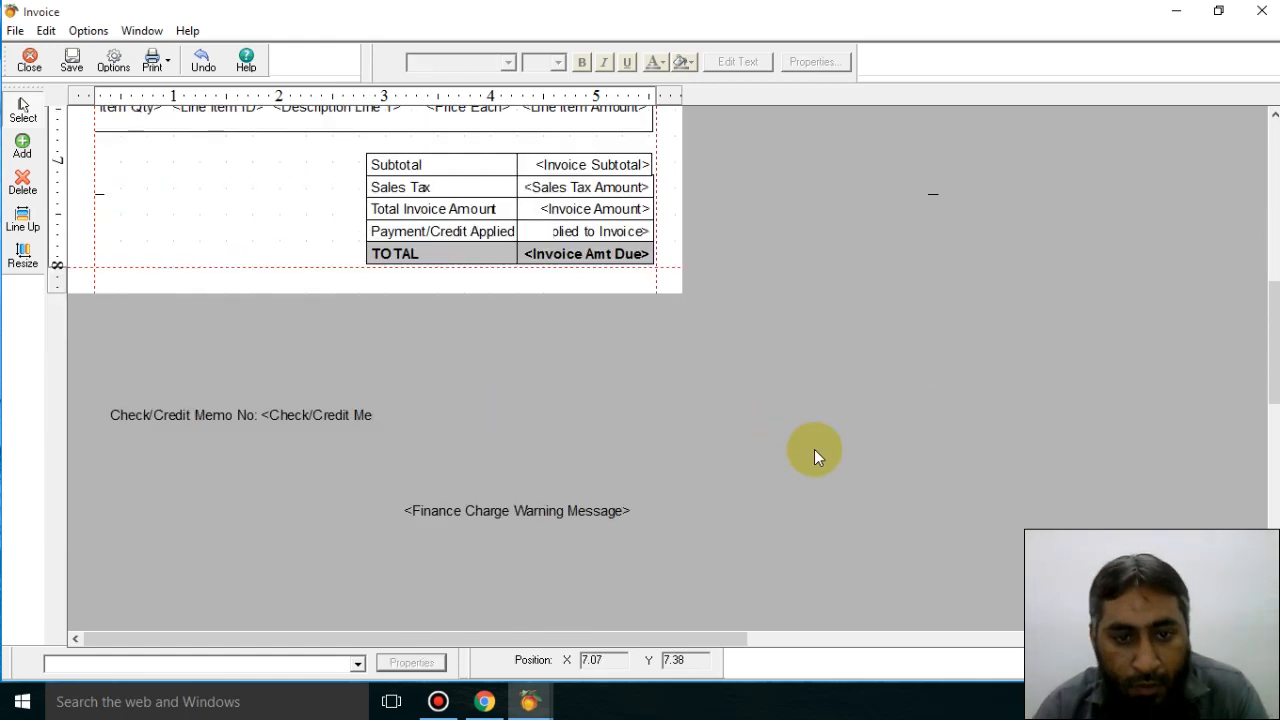
Step: Move the Check/Credit Memo No label and its data field into the blank area beside the totals block, just below the line-item table
scroll(814, 449, down, 1)
scroll(719, 486, up, 2)
drag(467, 459, 20, 545)
drag(223, 474, 213, 217)
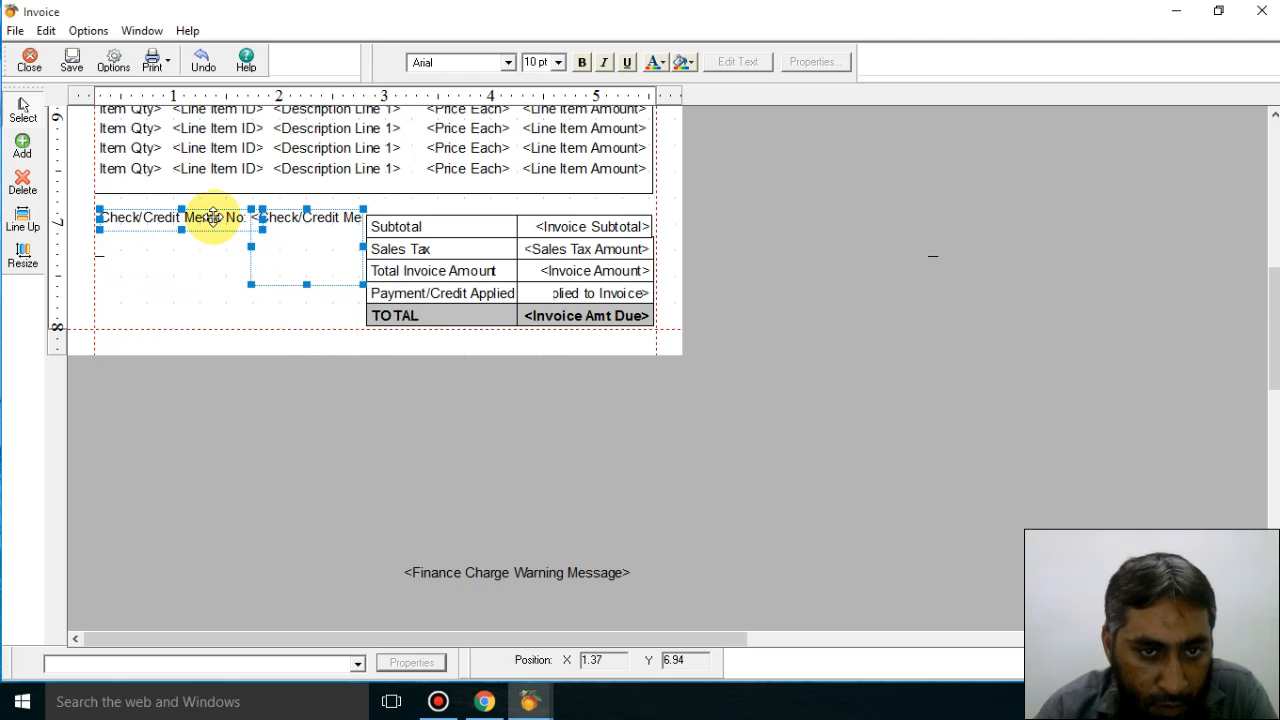
click(603, 519)
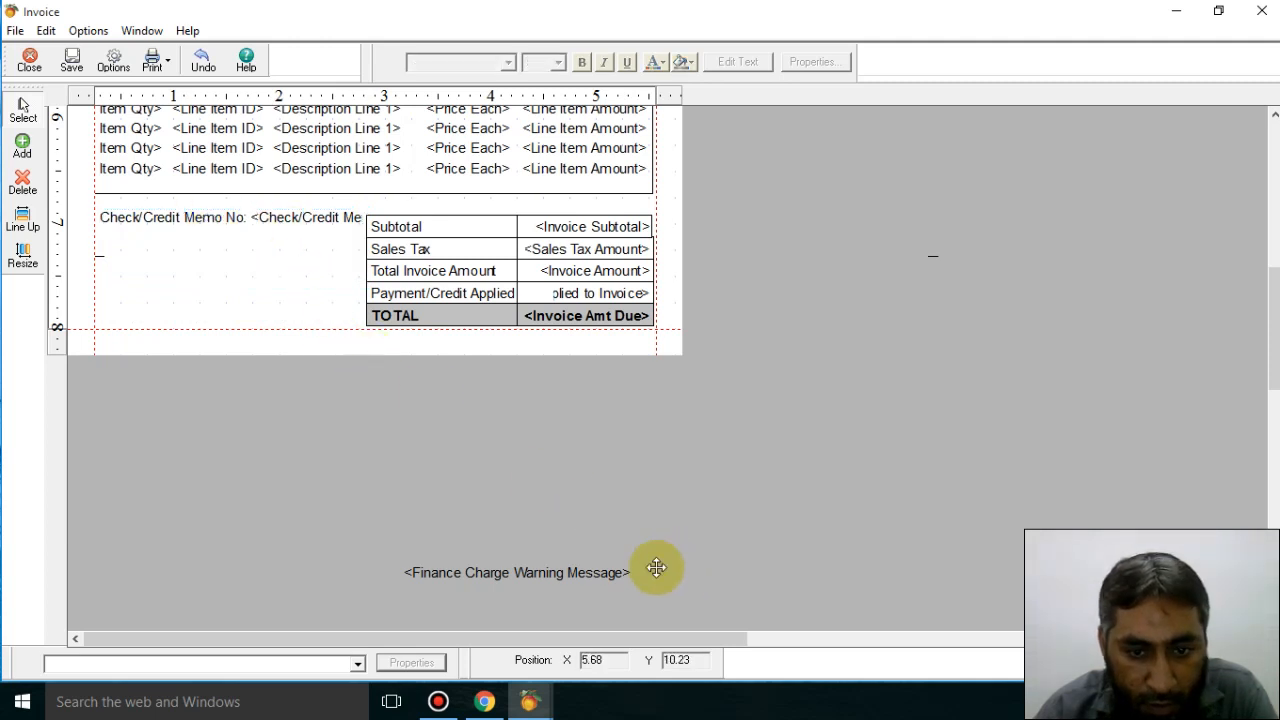
Step: Move the Finance Charge Warning Message field up onto the page and narrow it to fit beside the totals block
click(568, 570)
drag(614, 560, 520, 305)
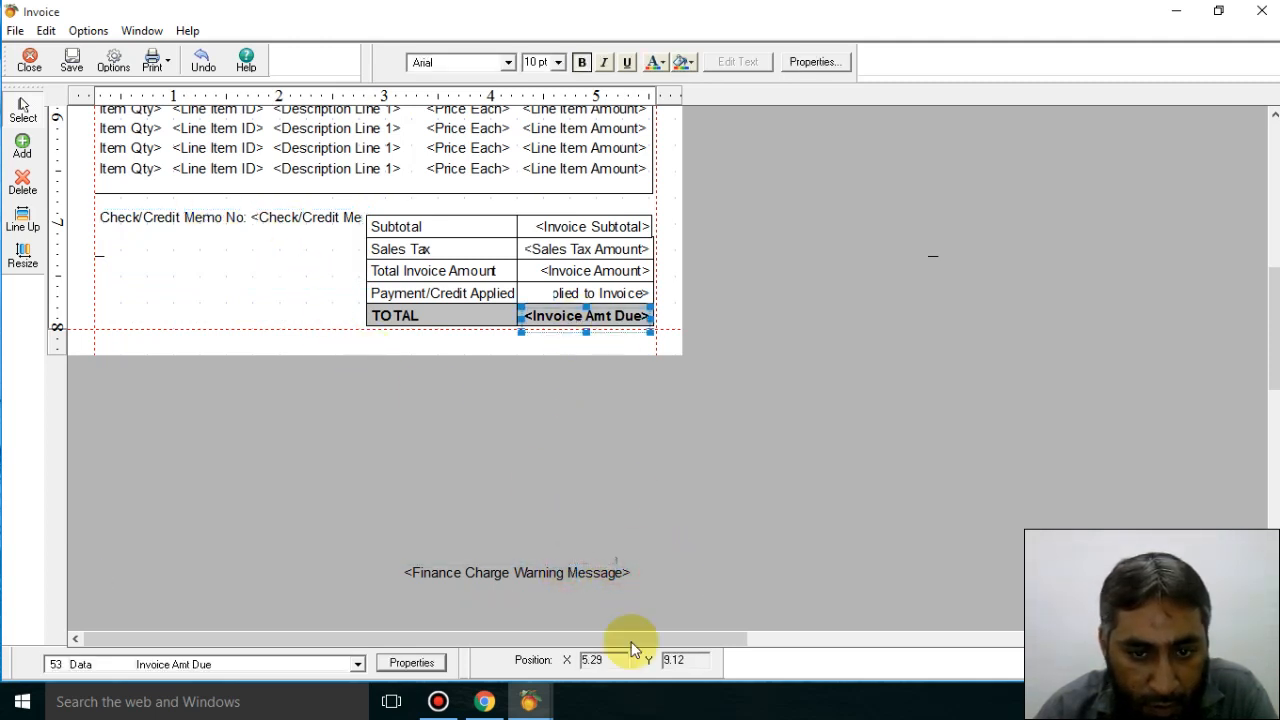
click(563, 573)
drag(569, 569, 535, 298)
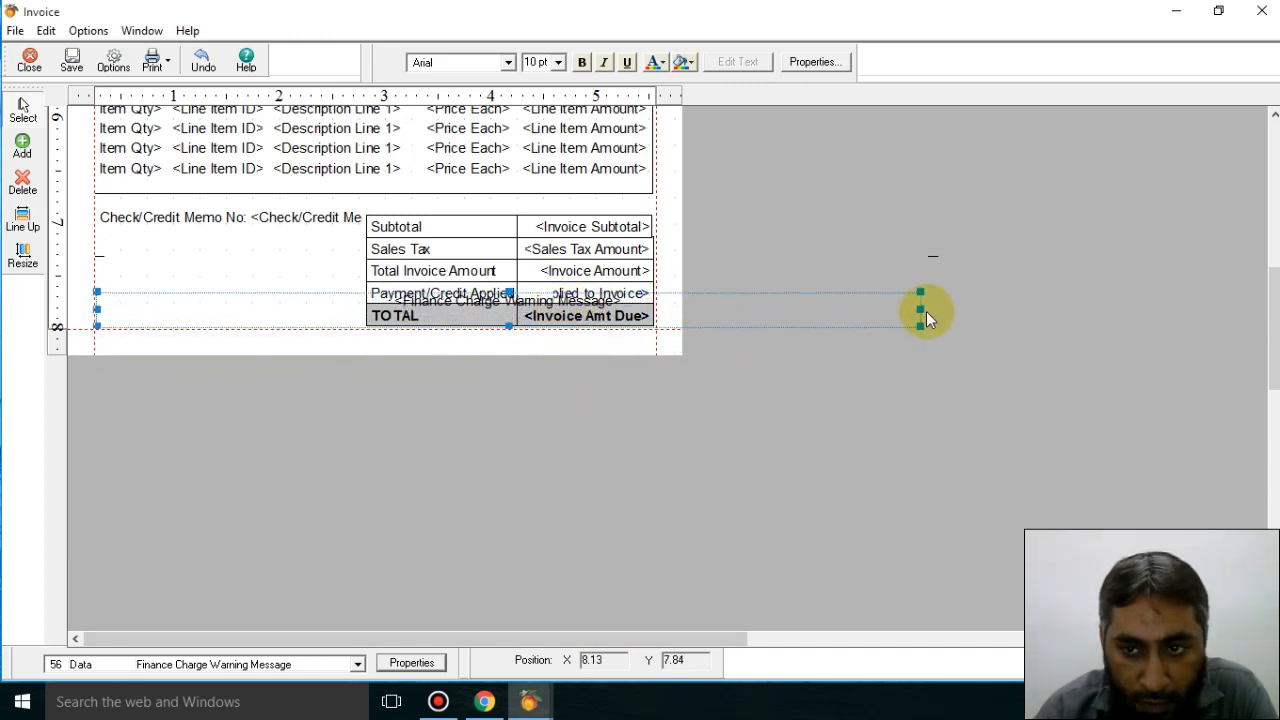
drag(920, 309, 355, 301)
click(643, 600)
Step: Review the redesigned invoice form from header to totals and check it in print preview
scroll(758, 386, up, 10)
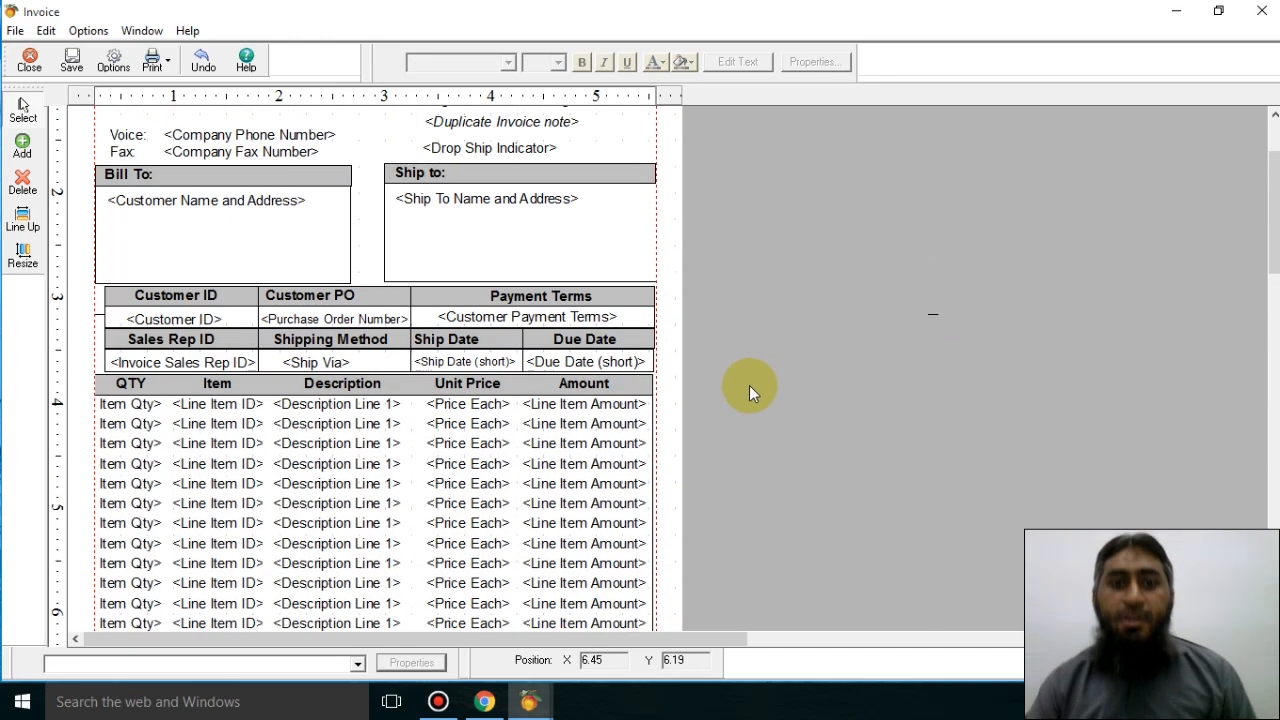
scroll(749, 385, up, 5)
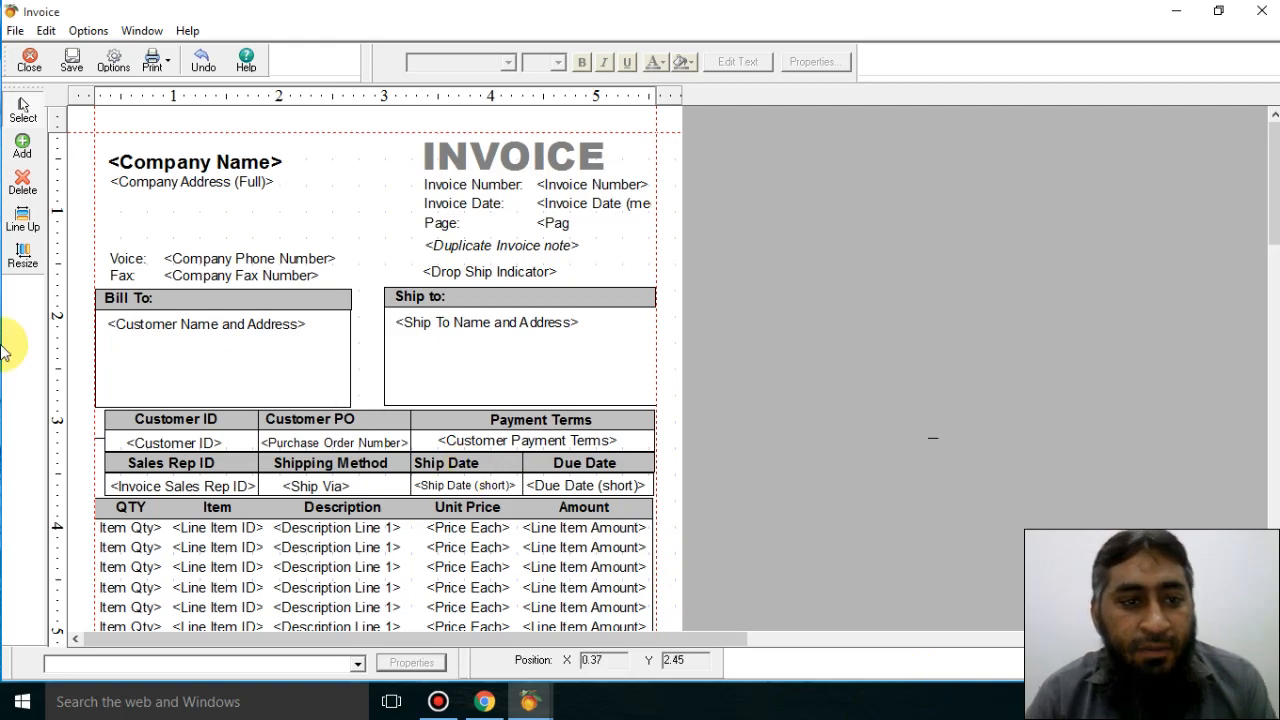
scroll(443, 365, down, 8)
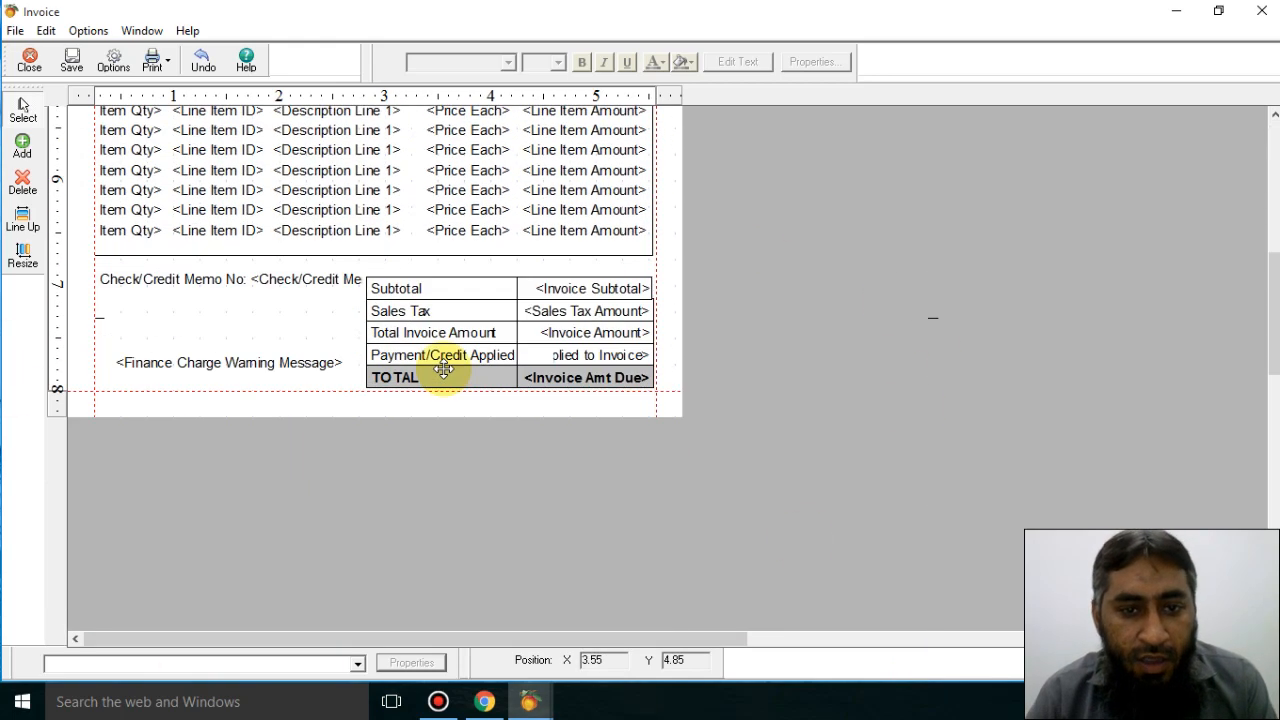
scroll(443, 368, up, 8)
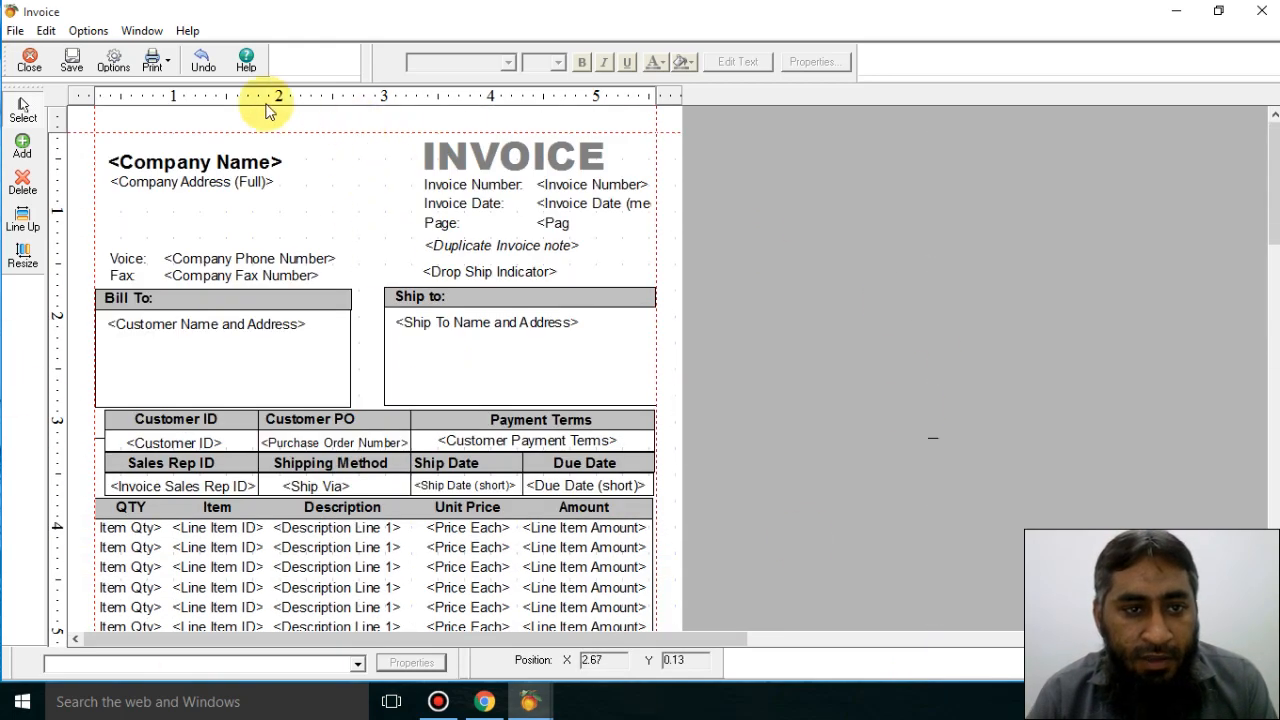
click(155, 75)
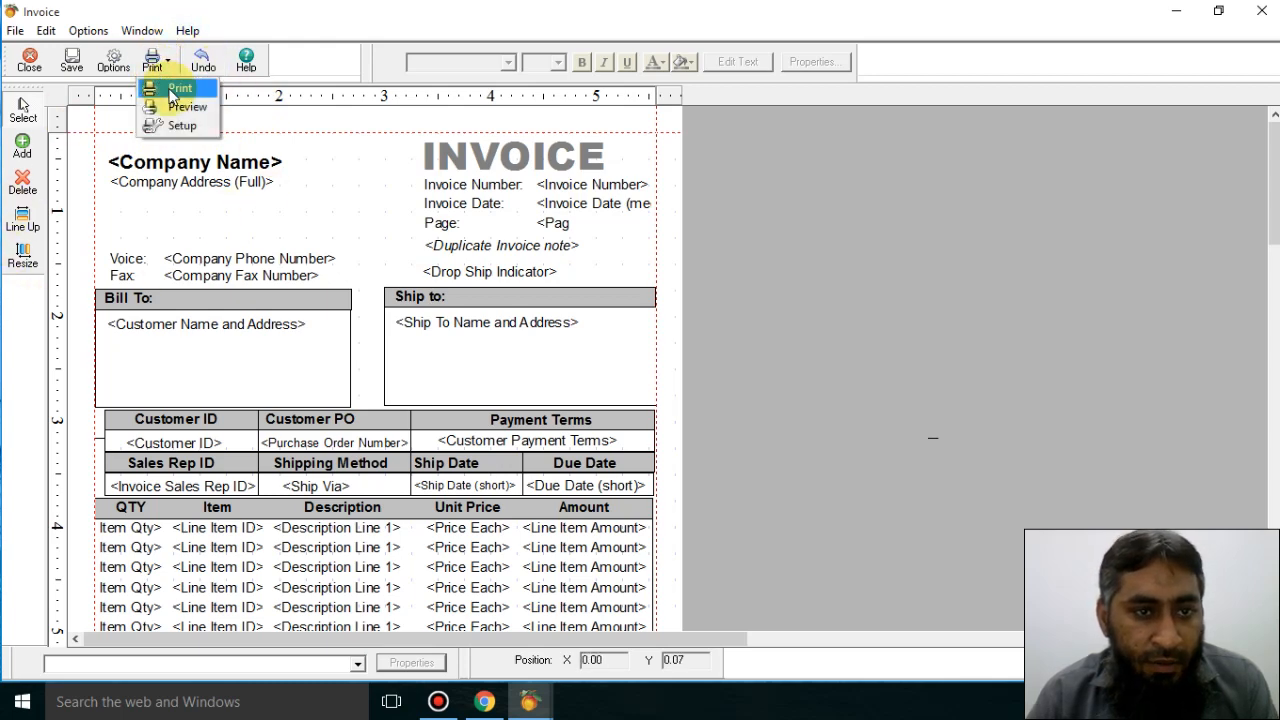
click(181, 106)
click(708, 460)
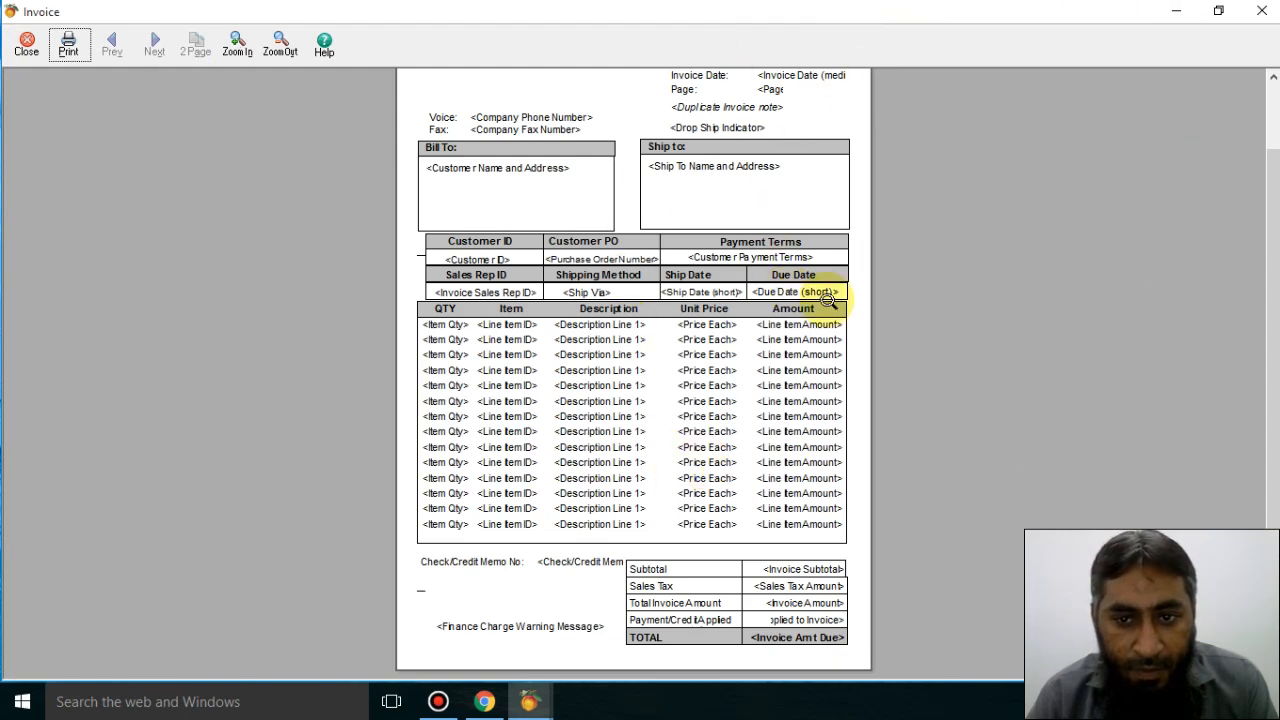
click(16, 47)
Step: Check the HP LaserJet 400 printer's layout, paper/quality and advanced paper size settings, and leave the print dialog without printing
click(152, 58)
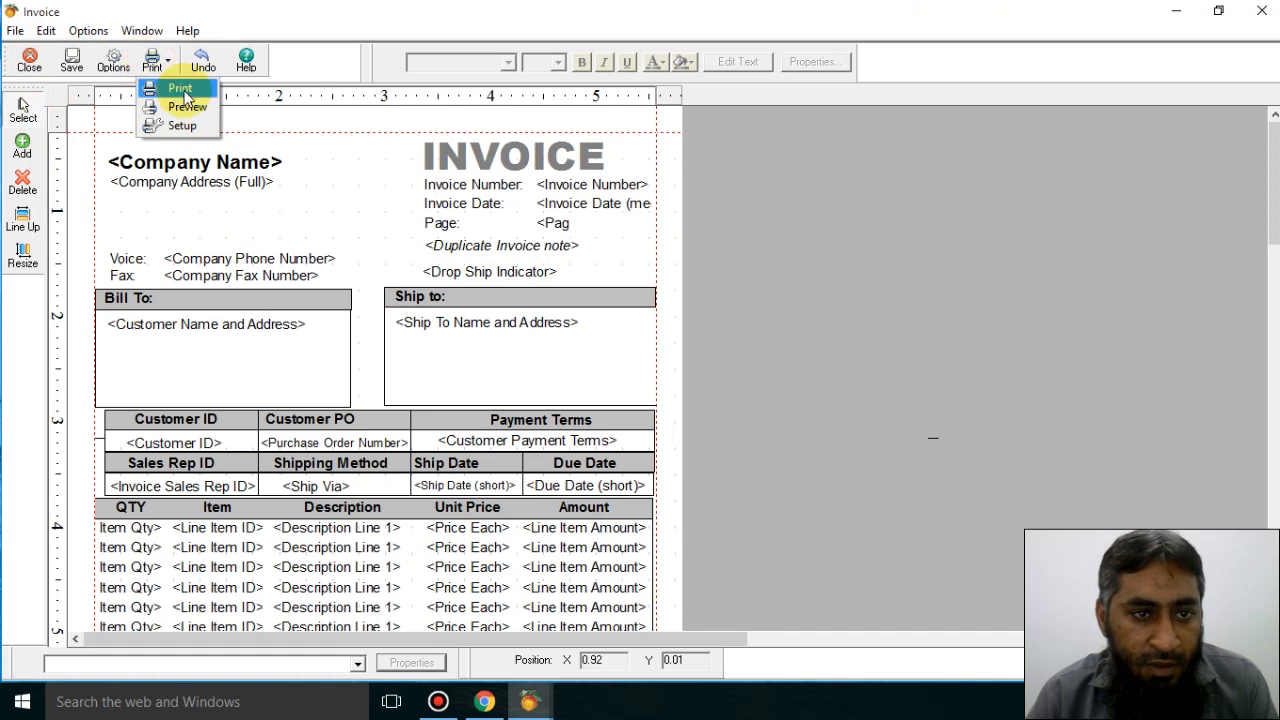
click(181, 89)
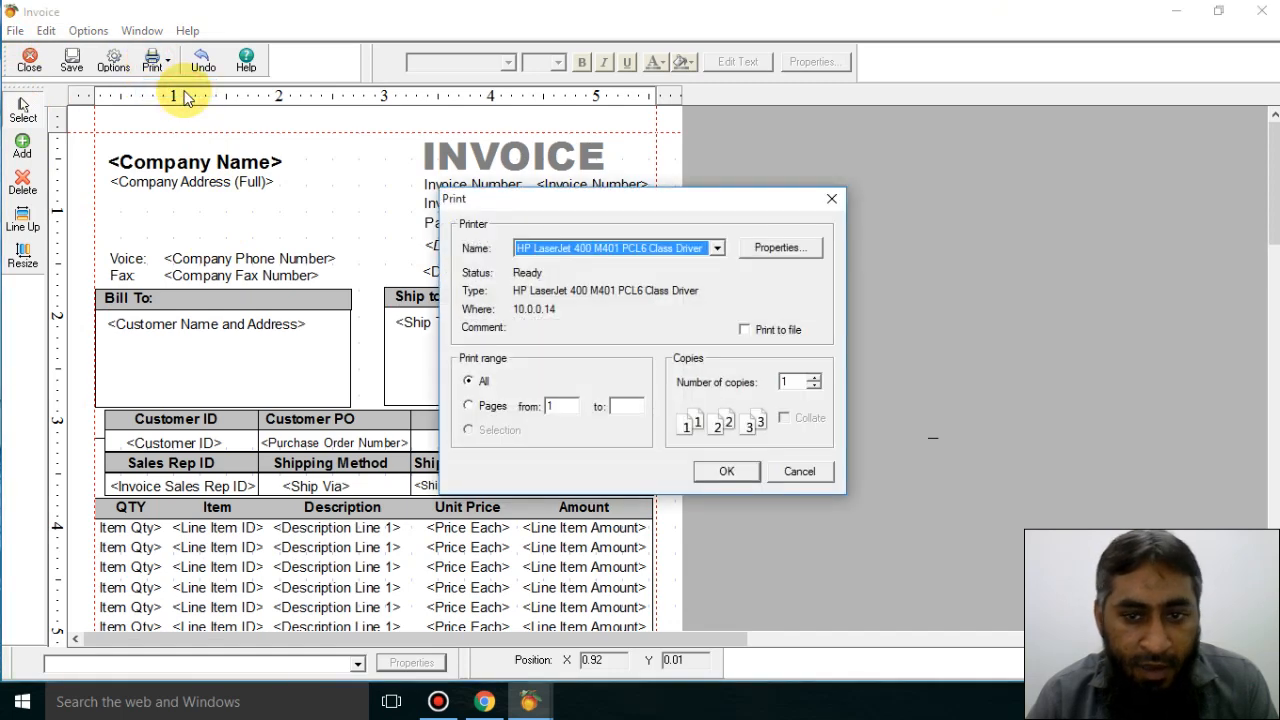
click(773, 247)
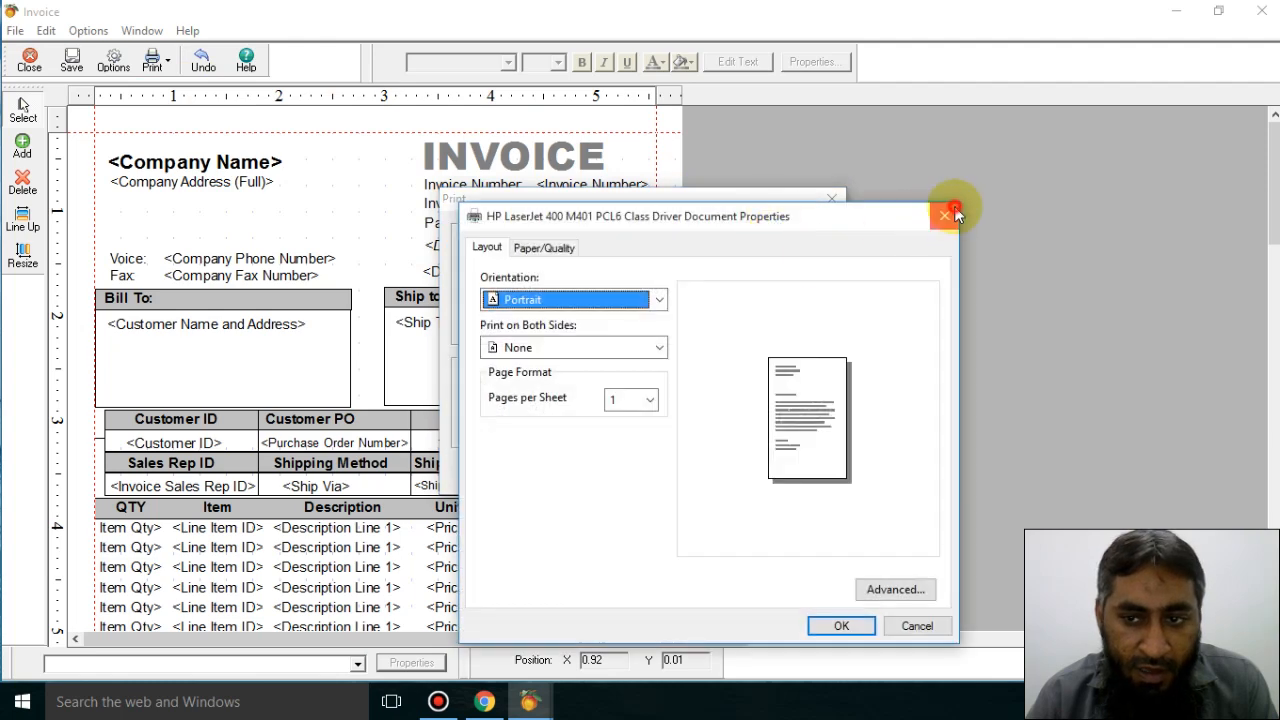
click(945, 215)
click(468, 405)
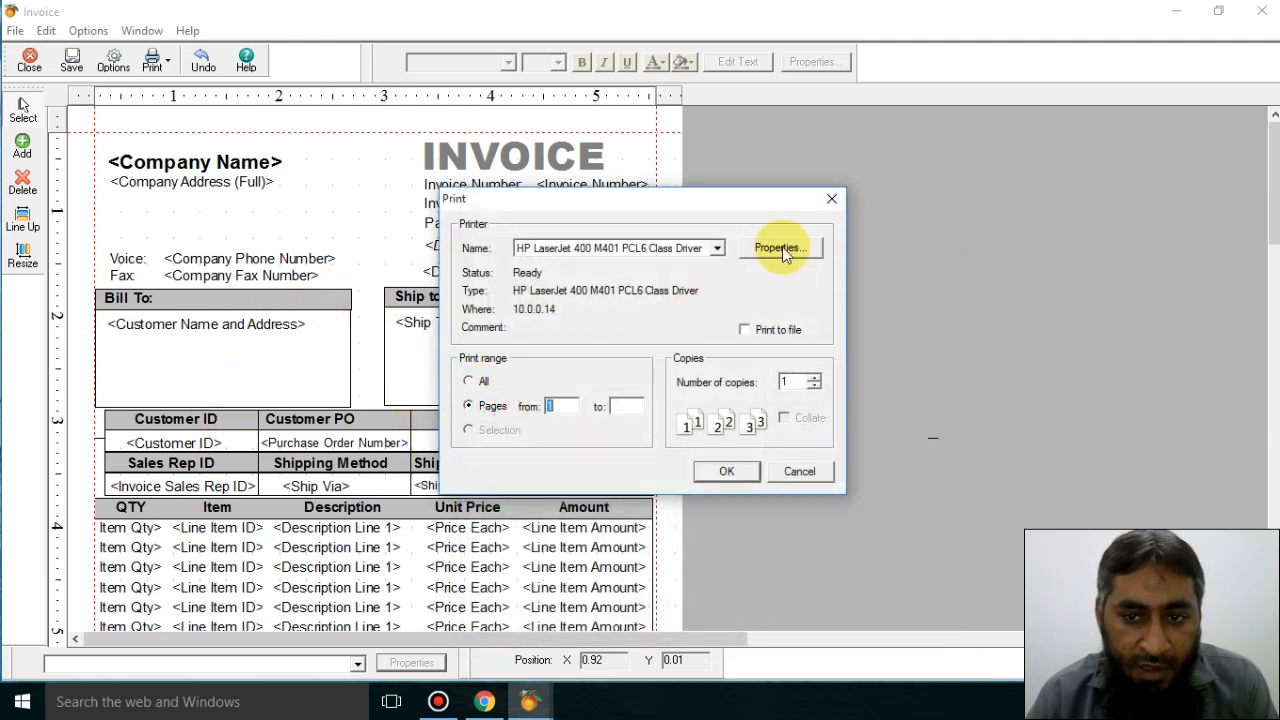
click(781, 249)
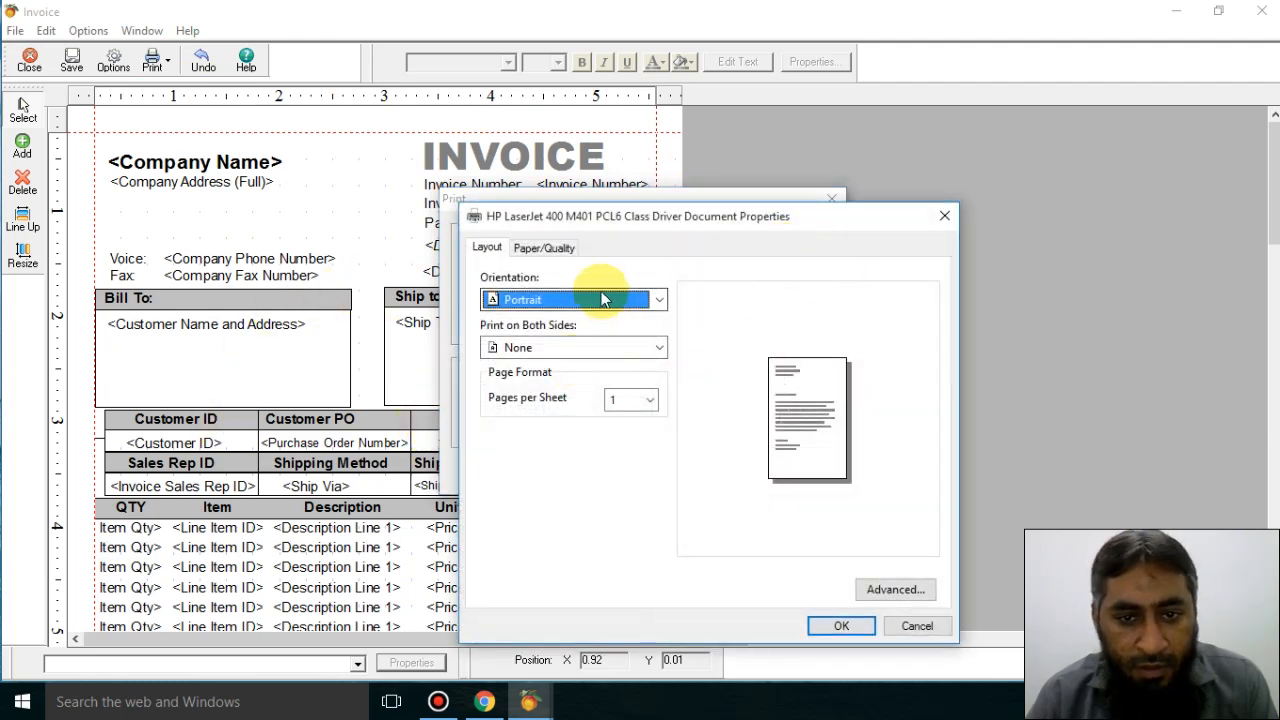
click(543, 247)
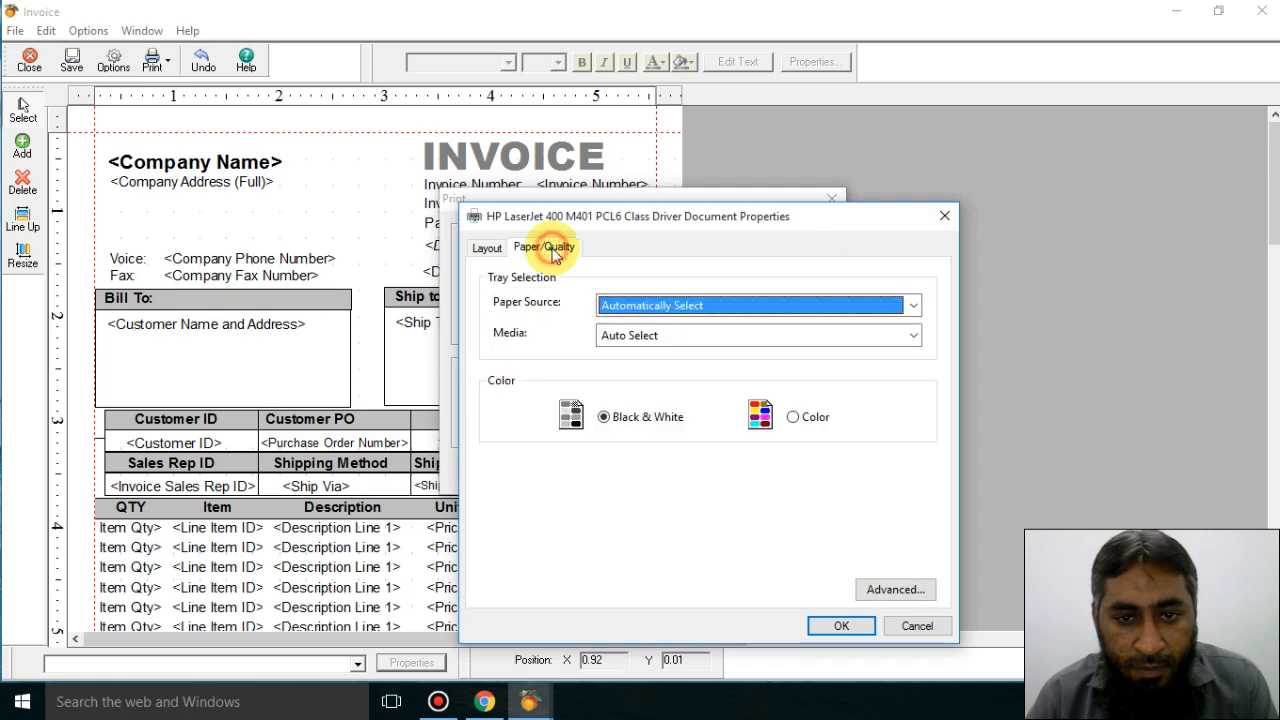
click(487, 248)
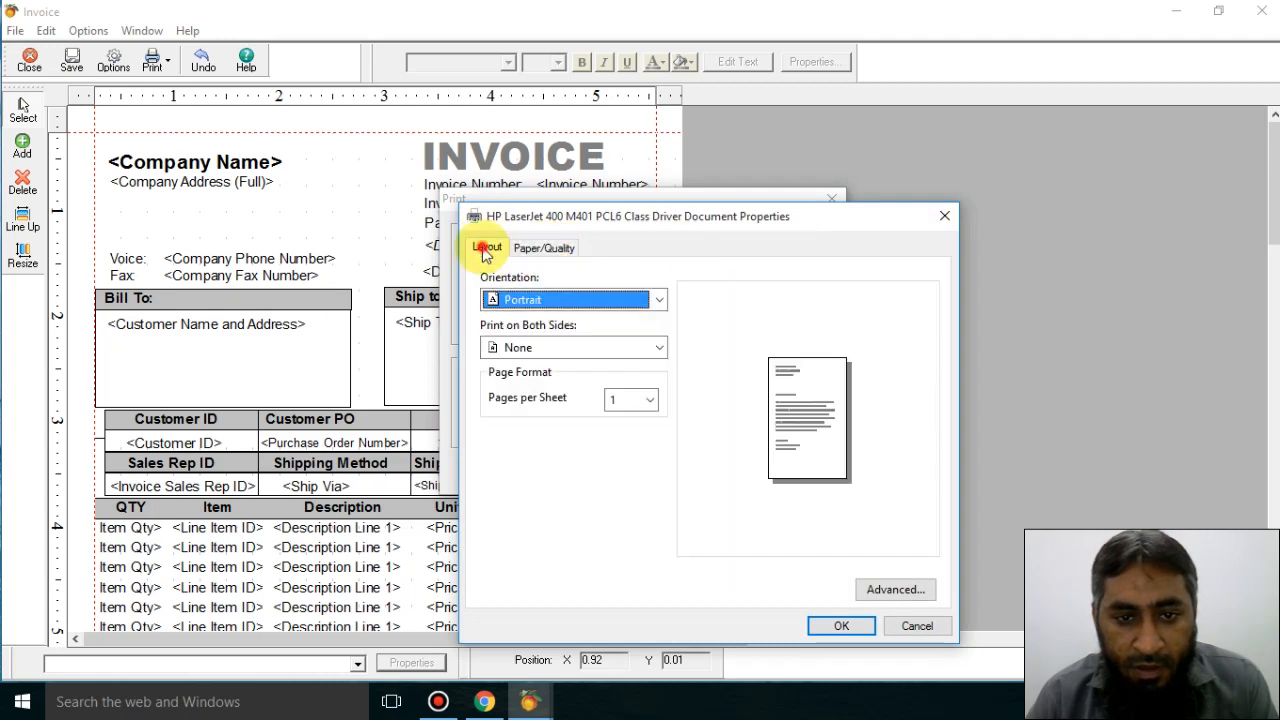
click(896, 590)
click(790, 645)
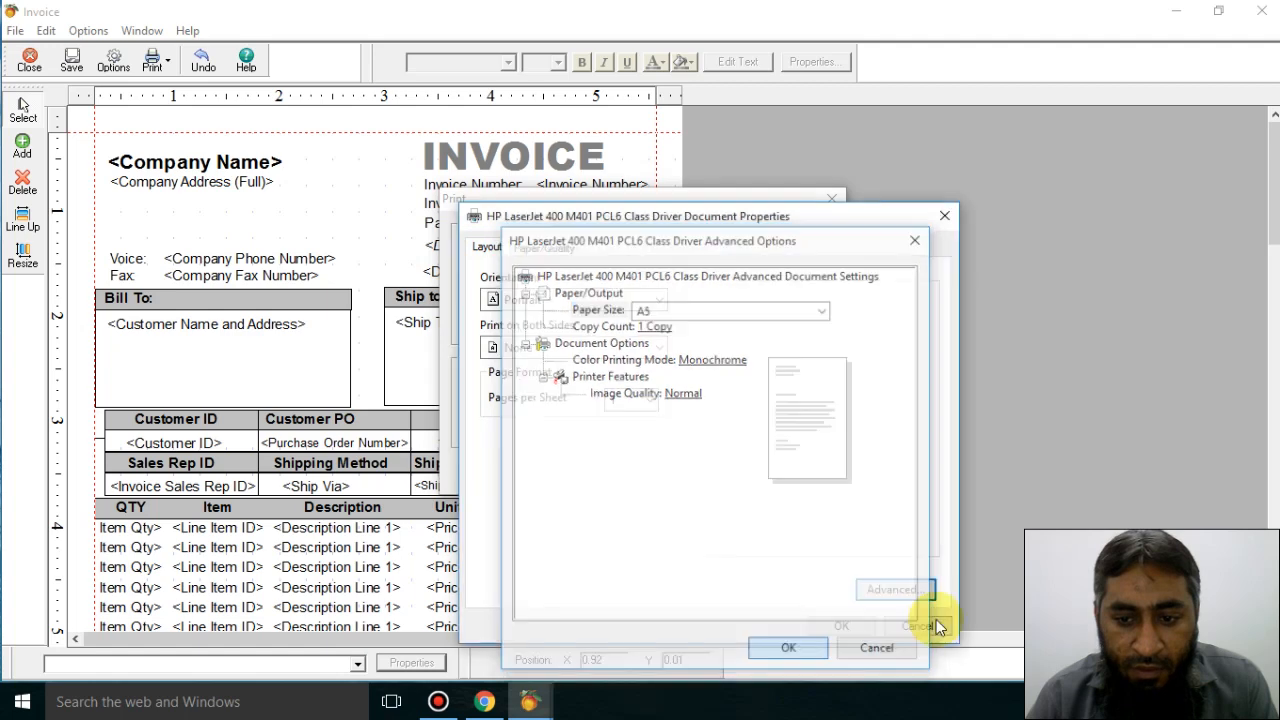
click(914, 626)
click(800, 467)
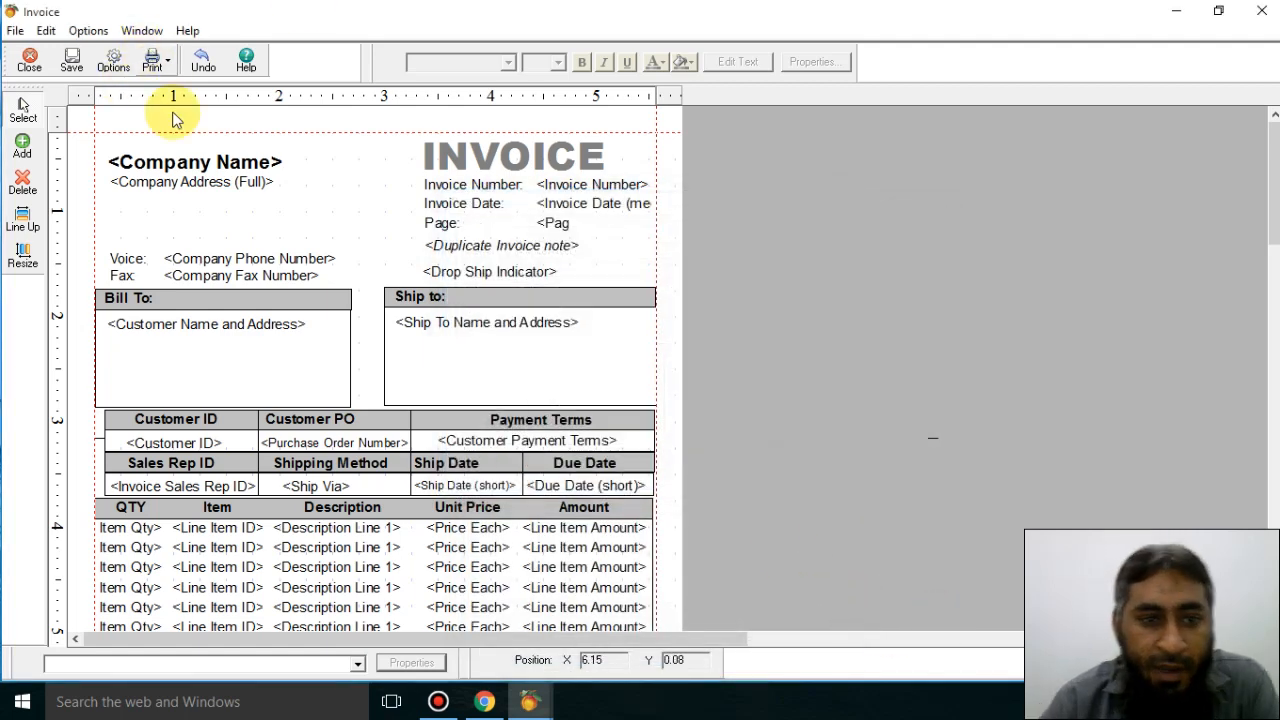
Step: Save the redesigned form under the new name Invoice A5 Size and close the form designer
click(76, 60)
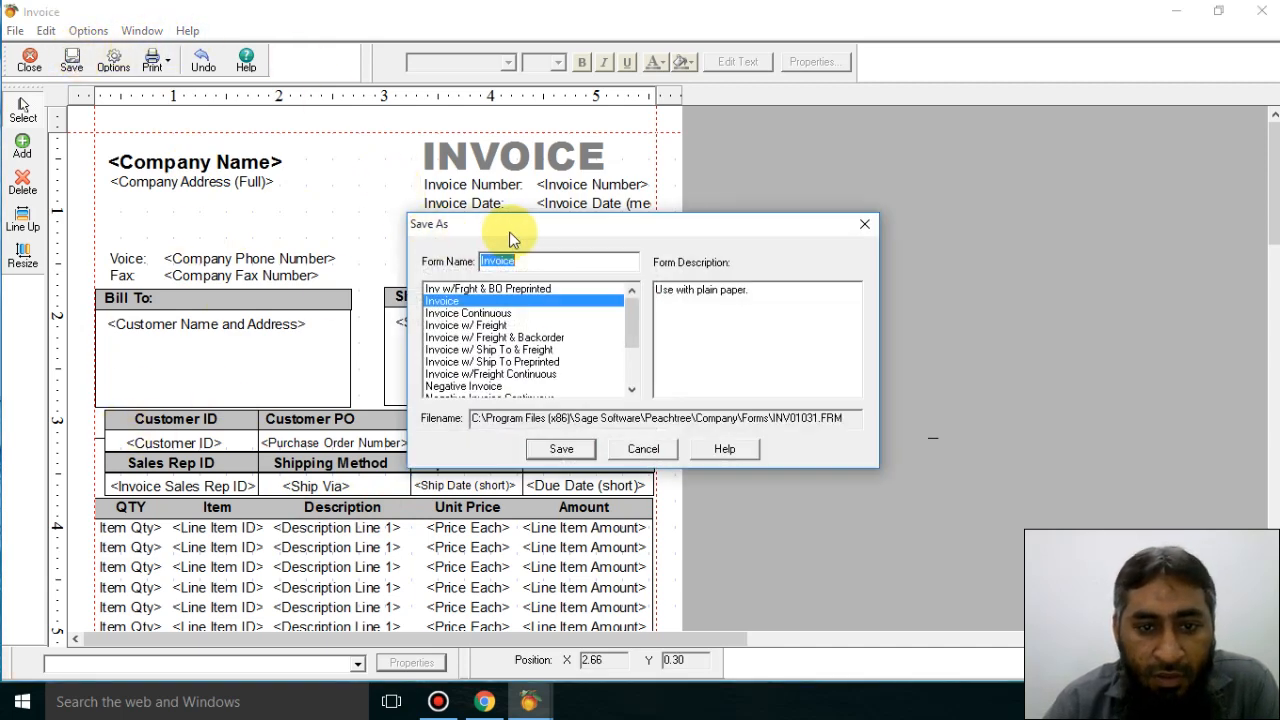
drag(516, 216, 598, 106)
drag(720, 208, 725, 139)
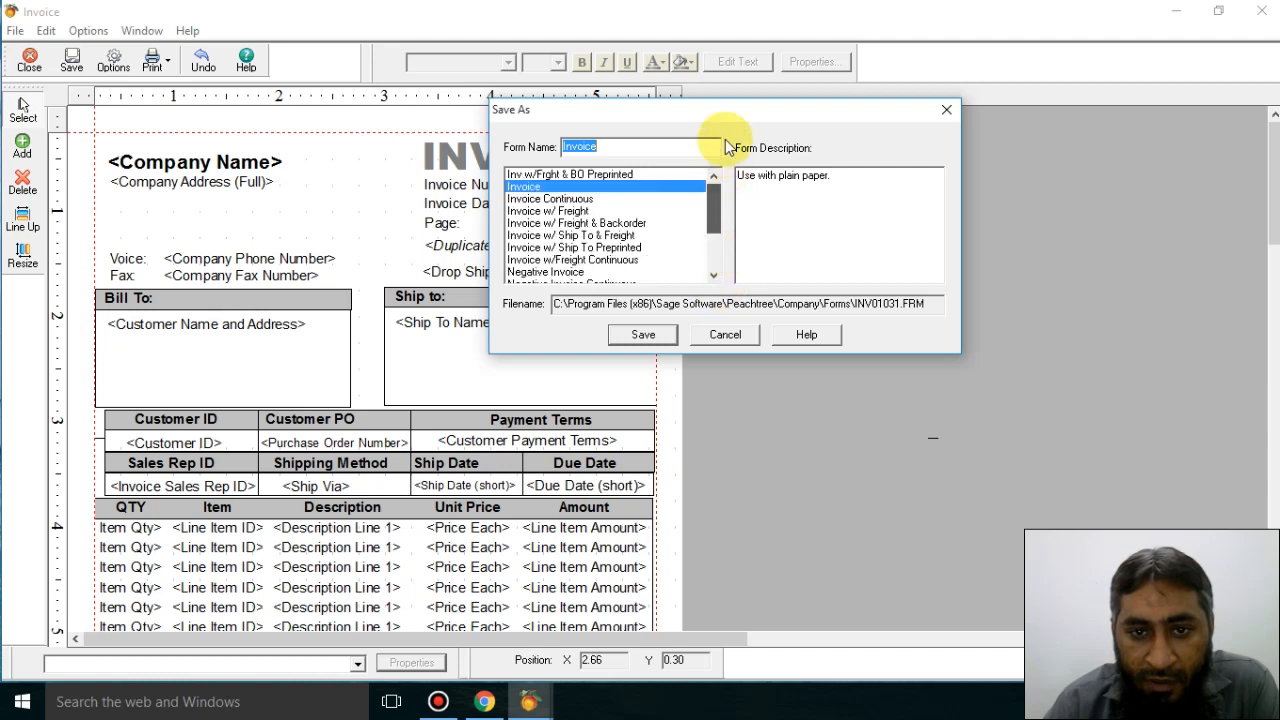
click(671, 148)
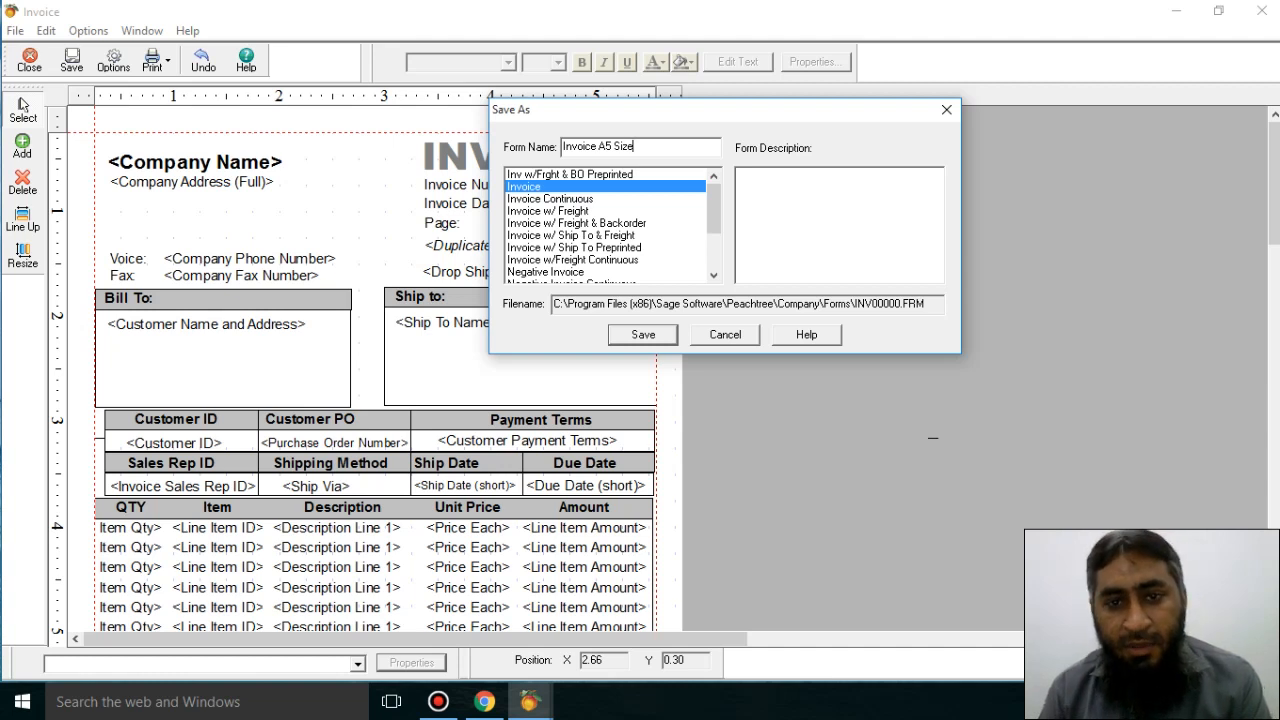
click(642, 336)
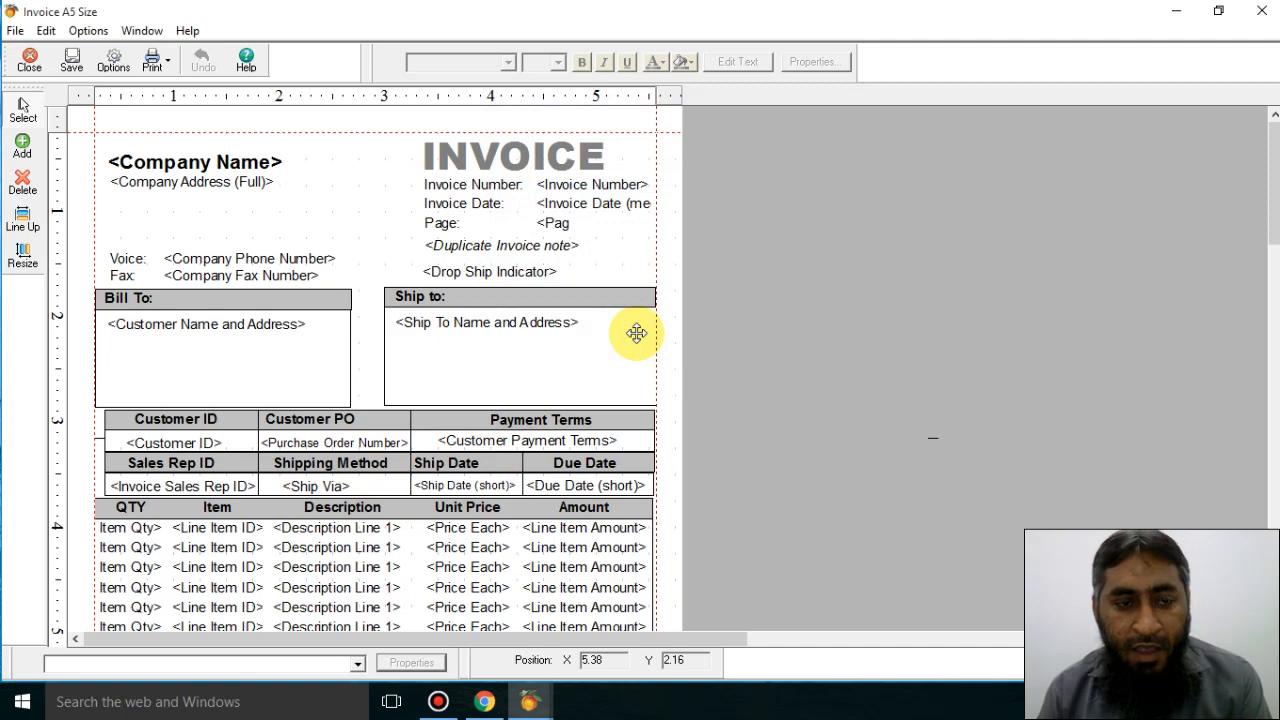
click(29, 60)
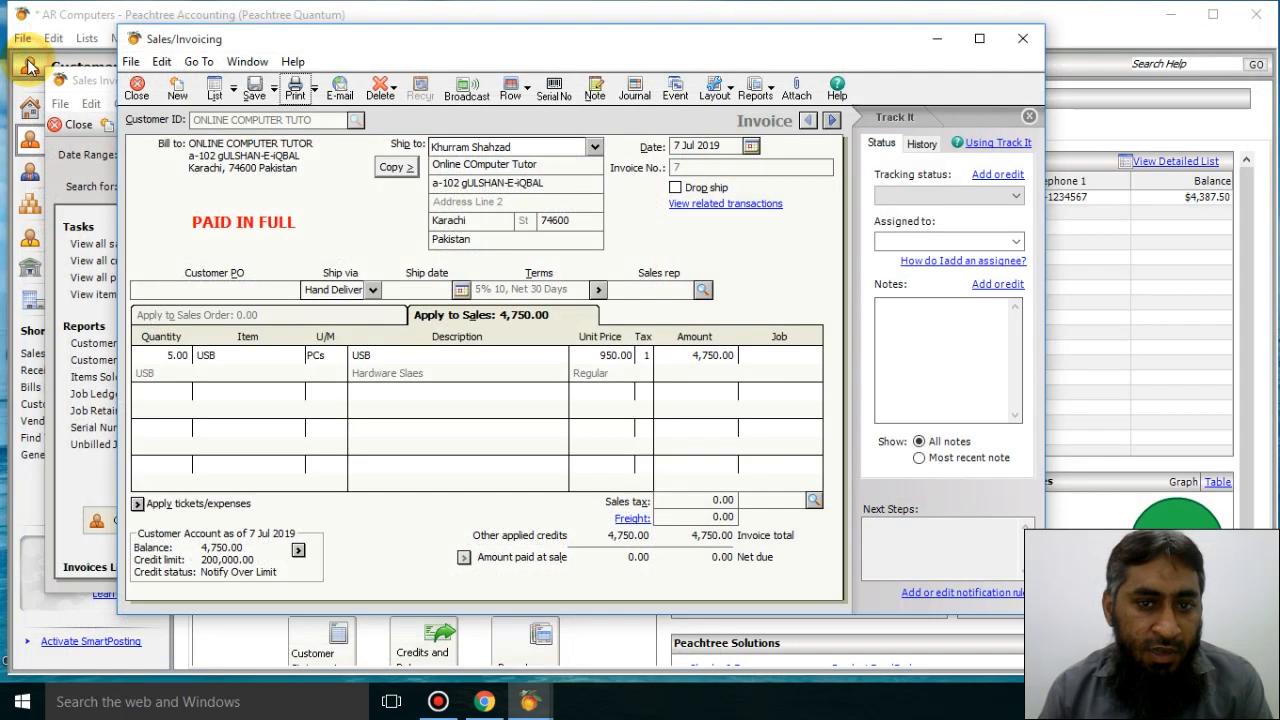
Step: Preview the printout of invoice 2 with the standard Invoice form, and look at the invoice's e-mail form options without sending
click(1022, 40)
double_click(355, 259)
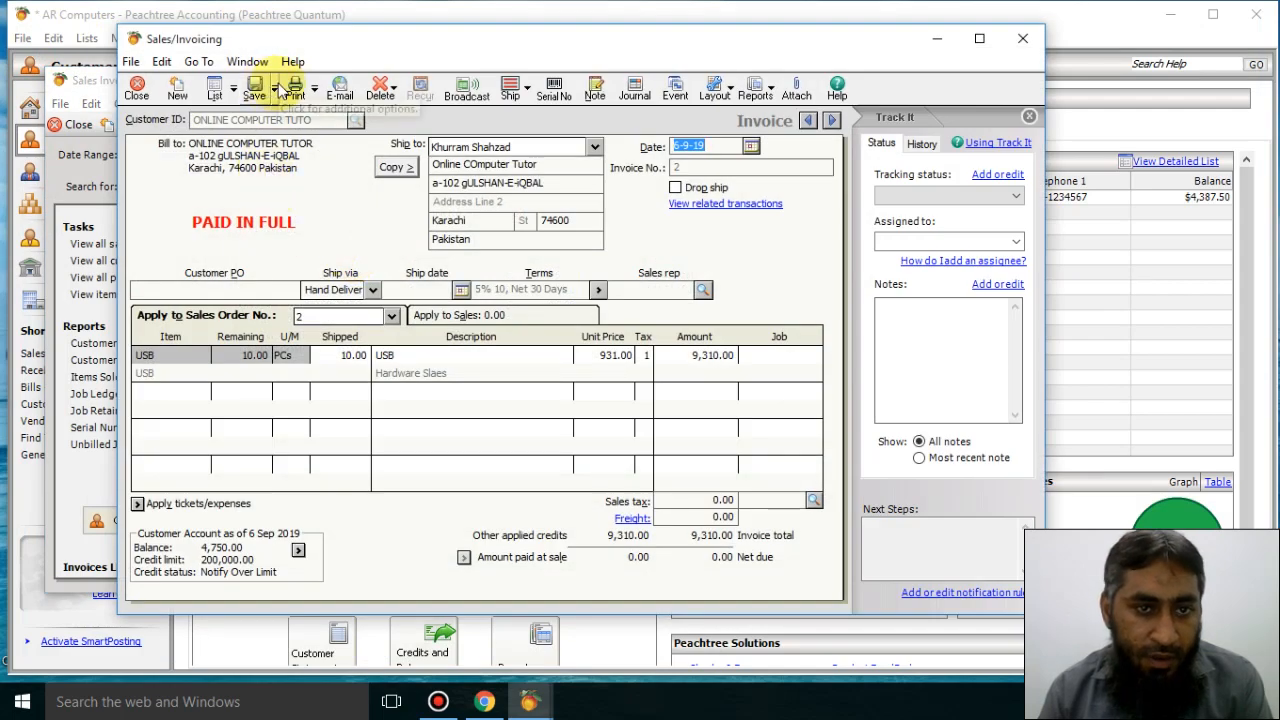
click(293, 88)
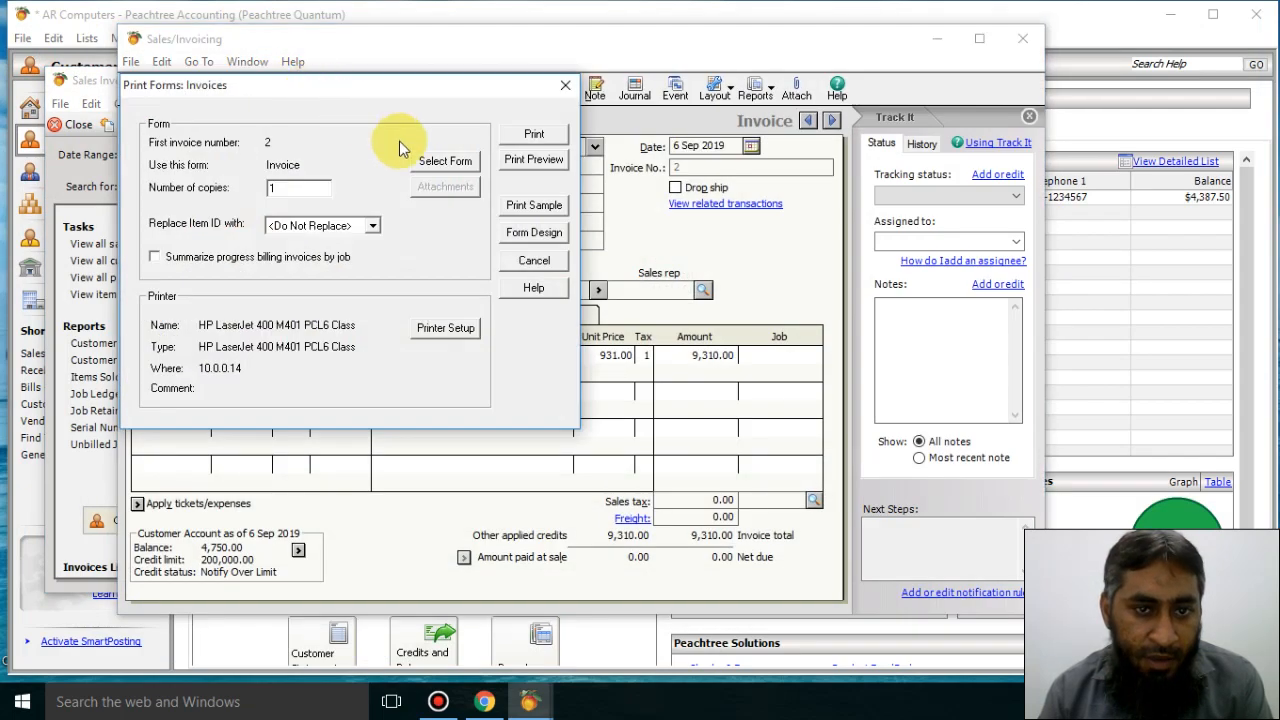
click(515, 160)
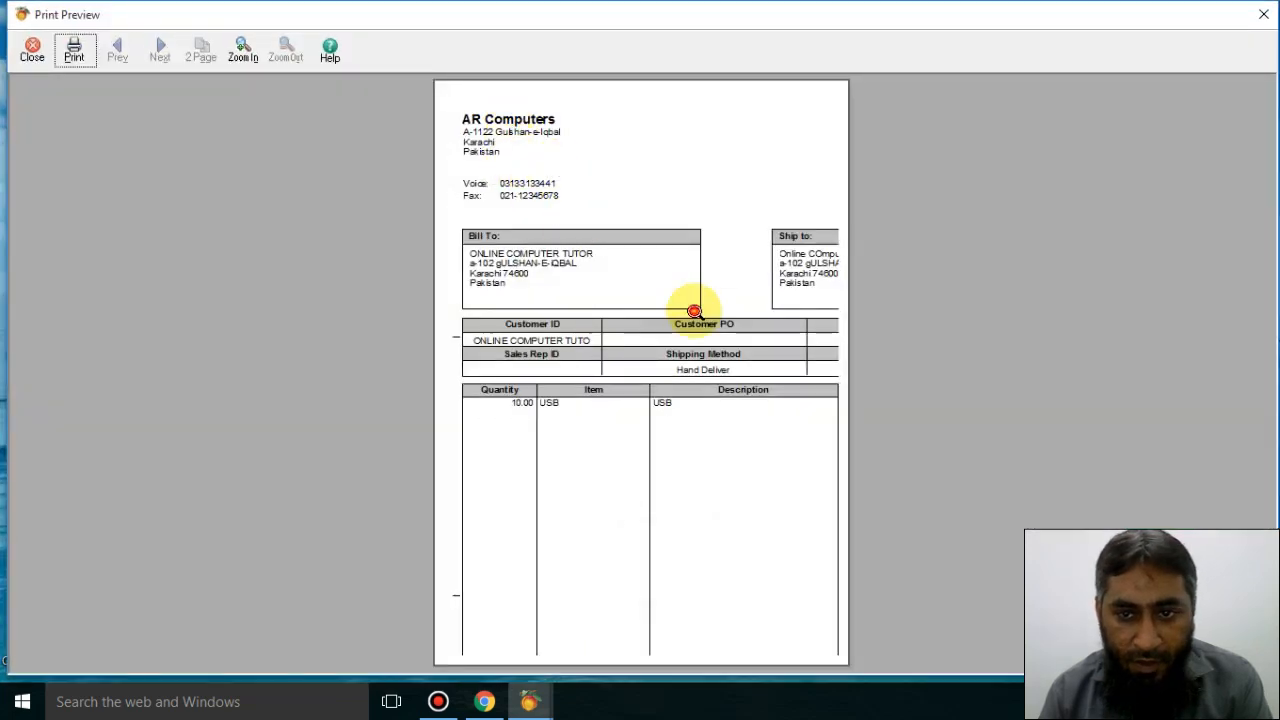
click(1264, 14)
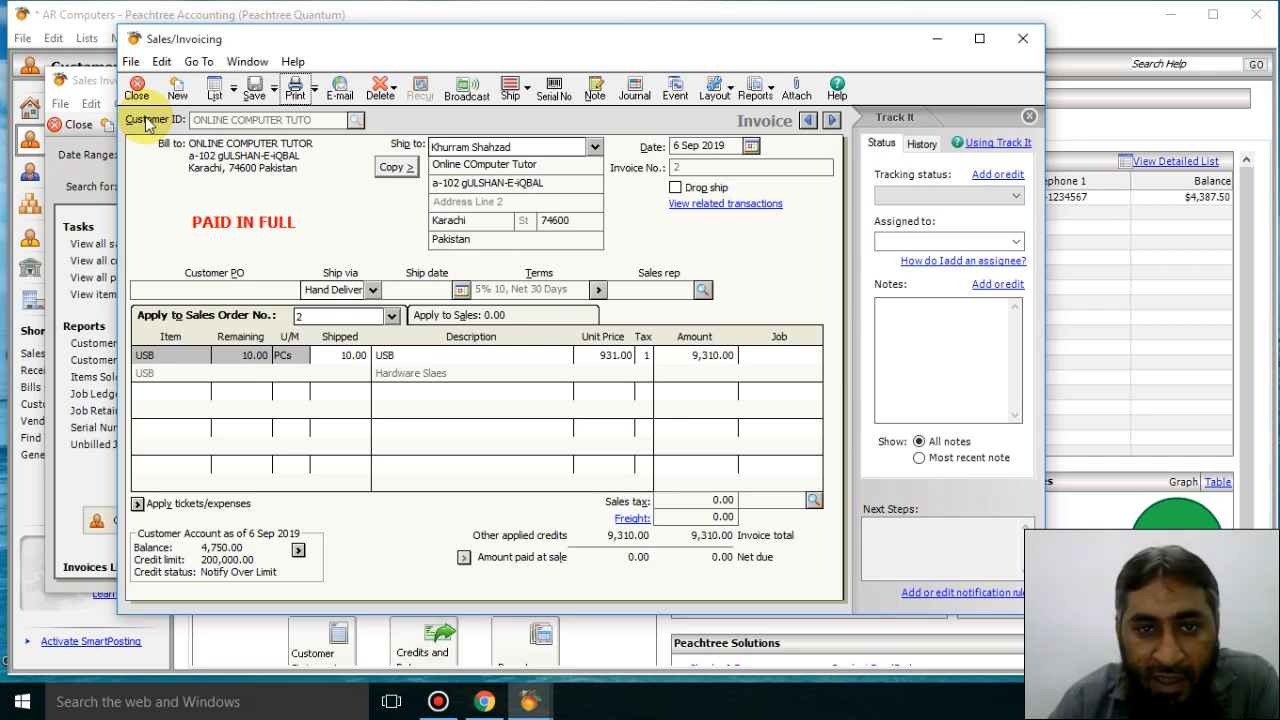
click(326, 88)
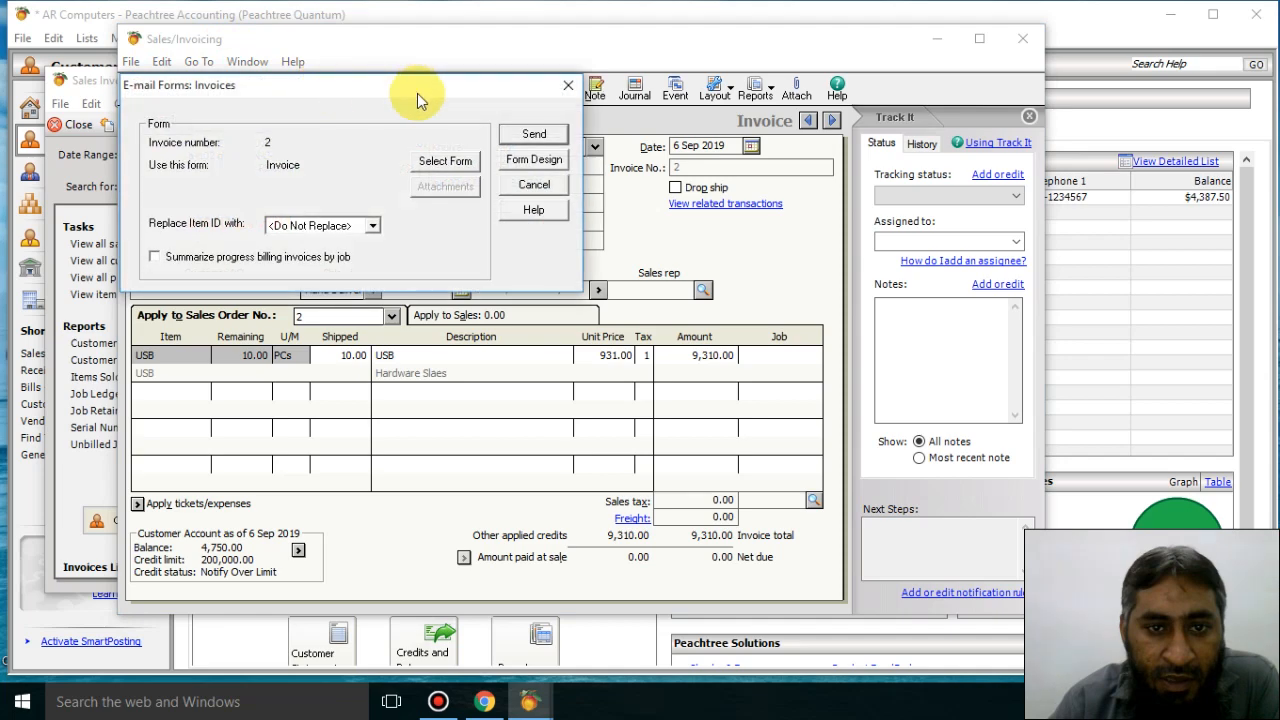
click(534, 186)
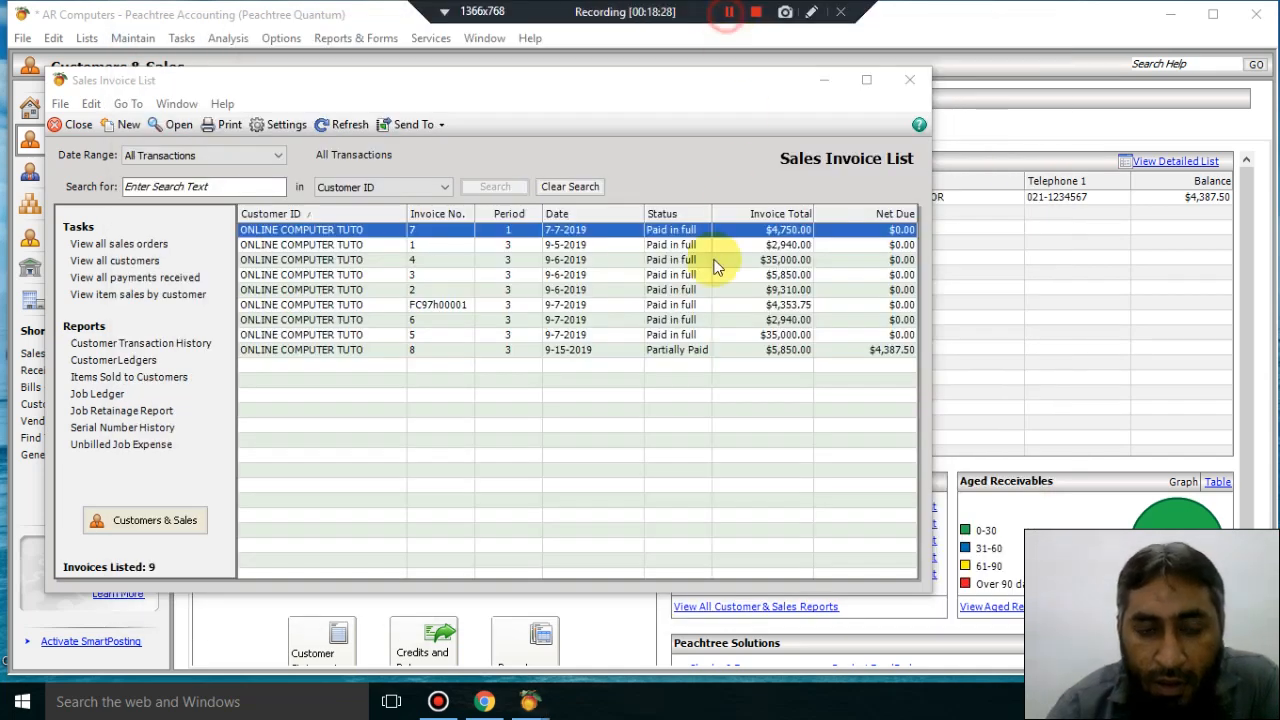
Step: Open invoice 7 and preview its printout with the Invoice A5 Size form, accepting the out-of-period transaction
double_click(379, 230)
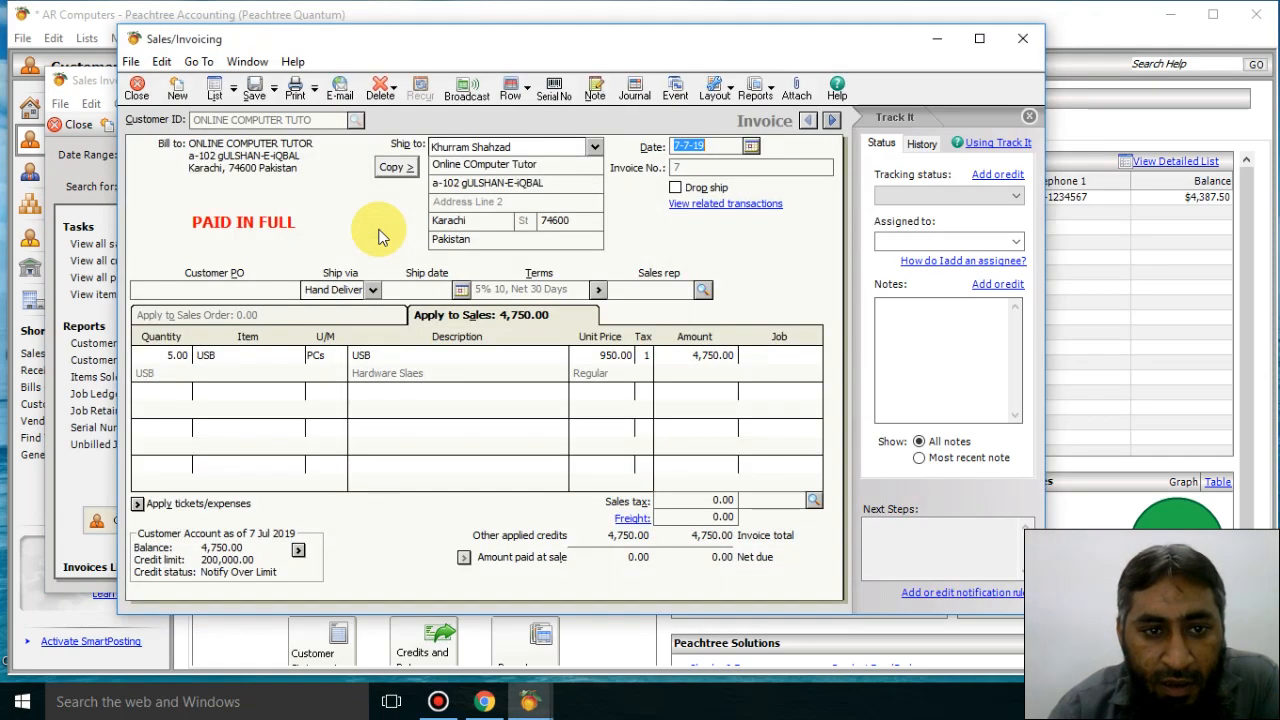
click(303, 94)
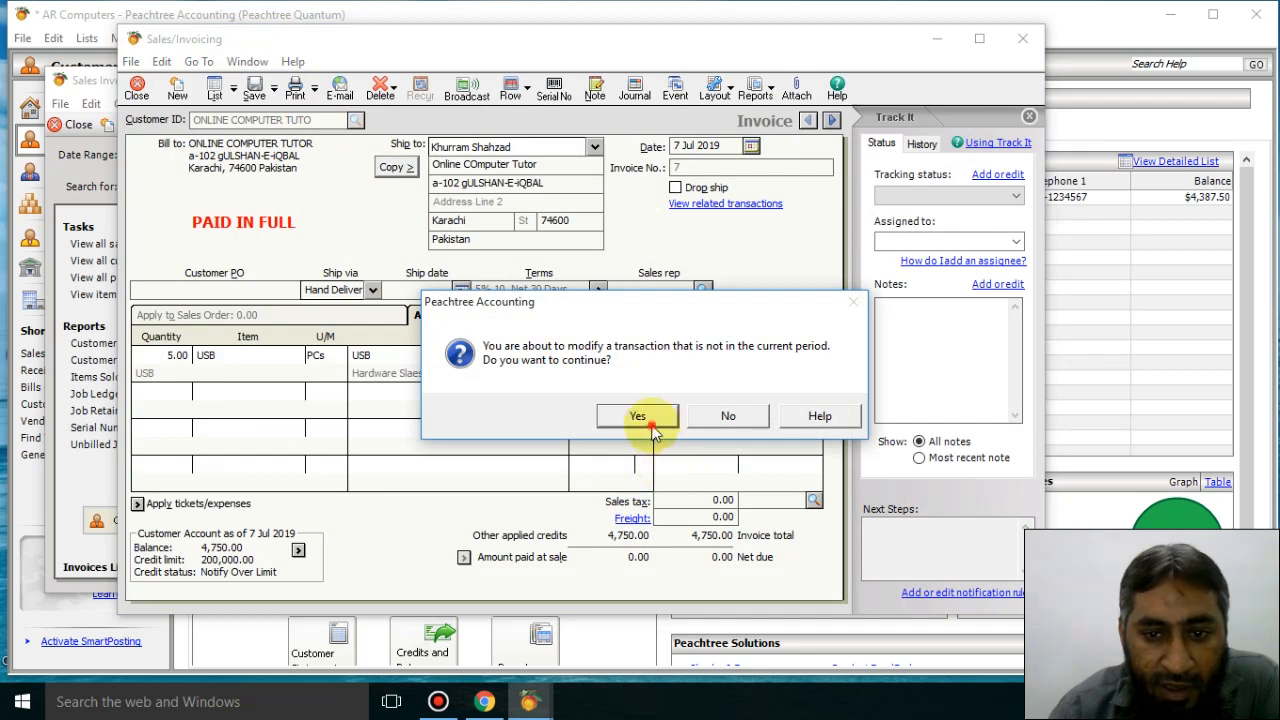
click(640, 416)
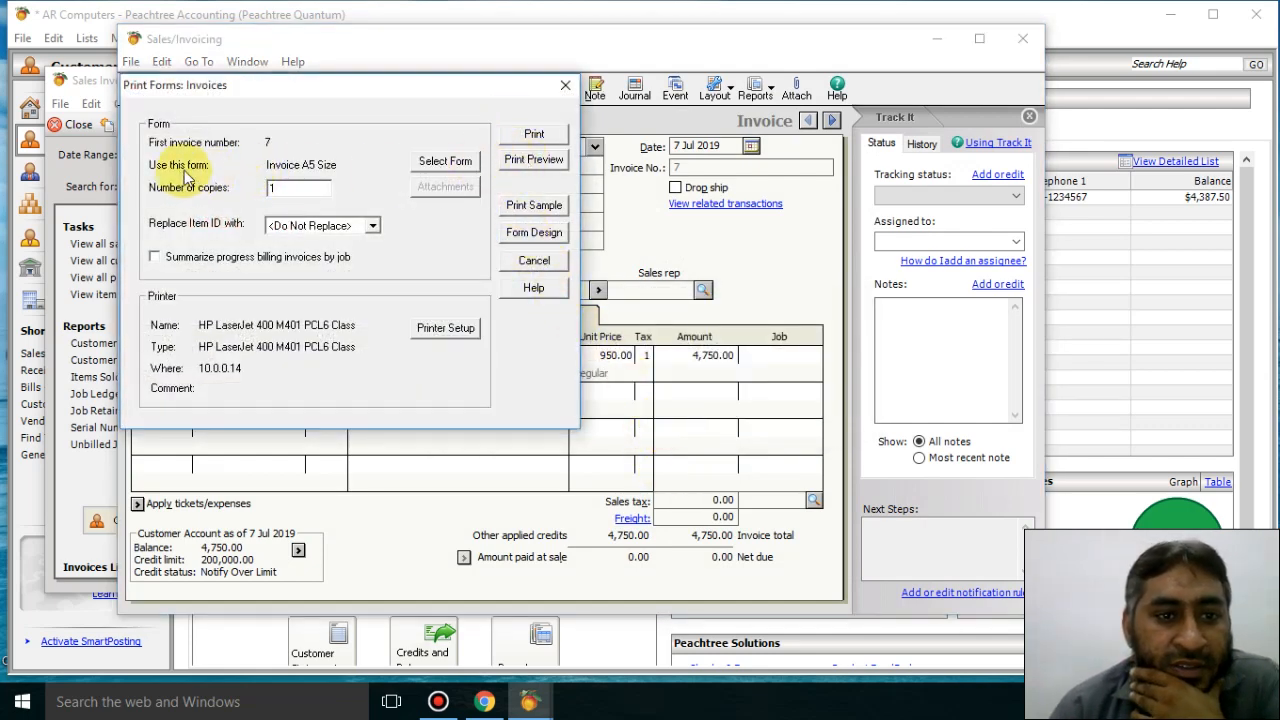
click(533, 159)
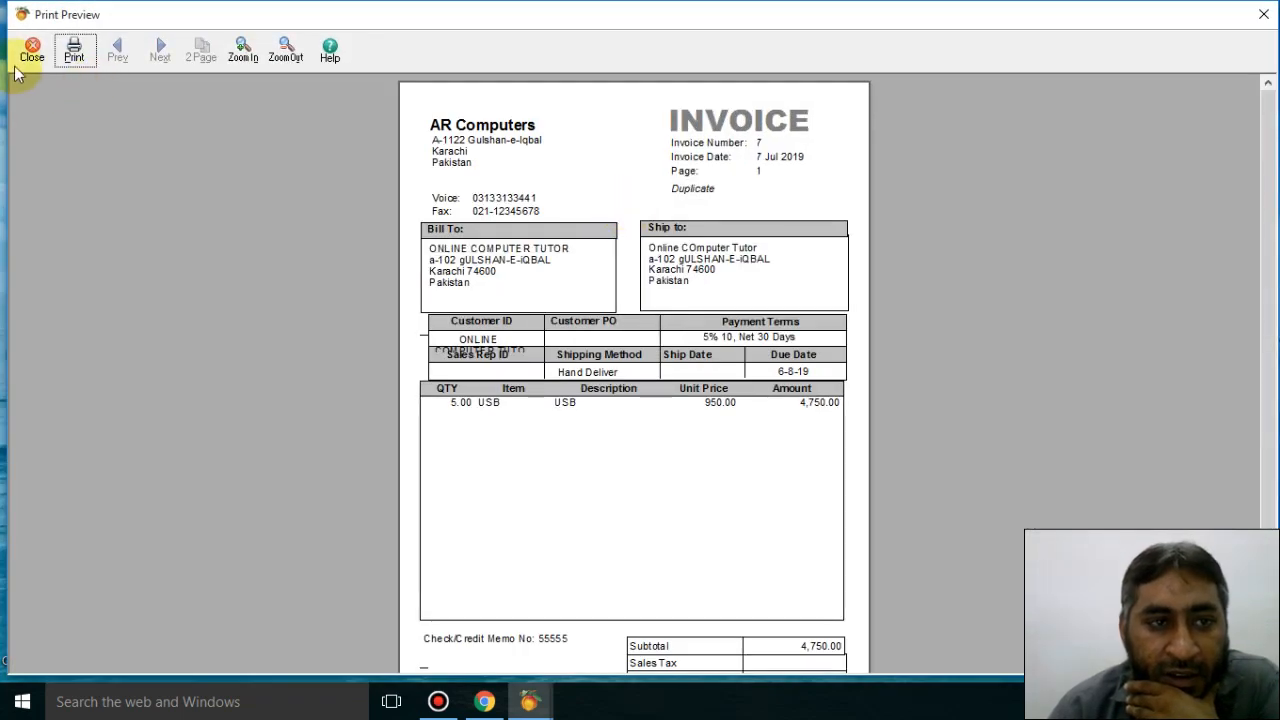
click(31, 52)
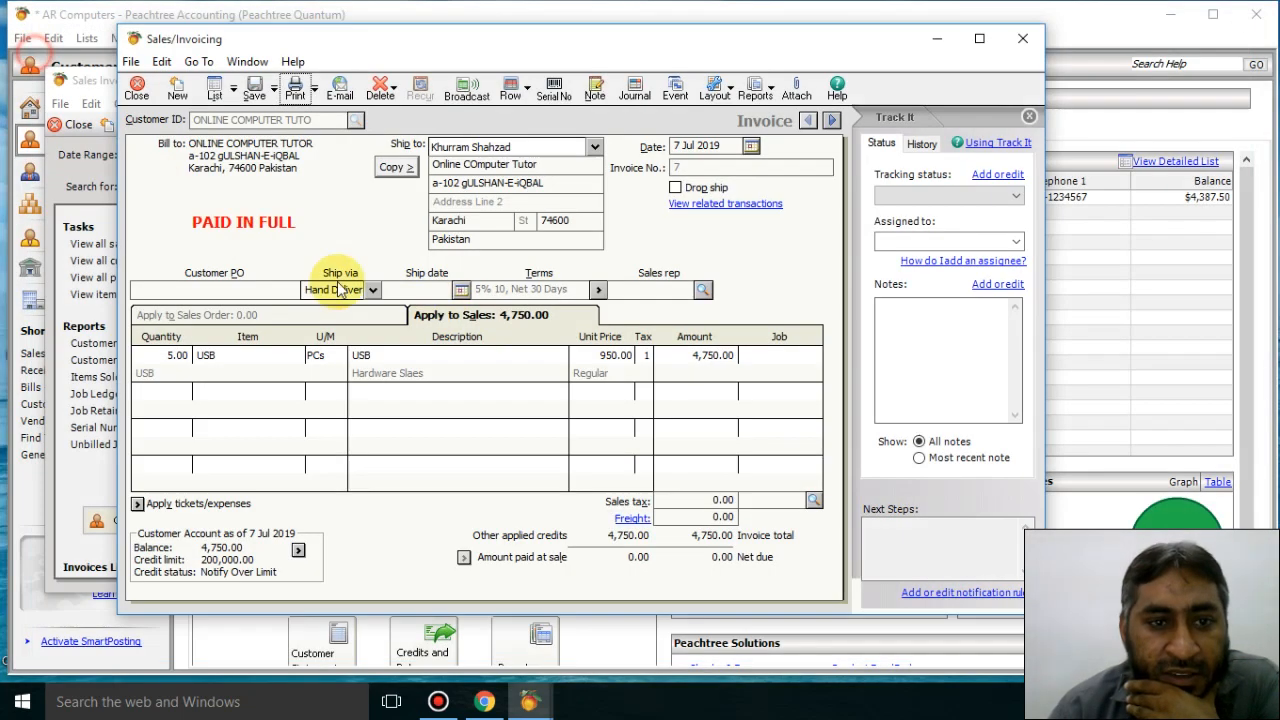
Step: Preview invoice 7's printout with the Invoice Continuous form, look over the whole page, and close the preview
click(294, 88)
click(637, 415)
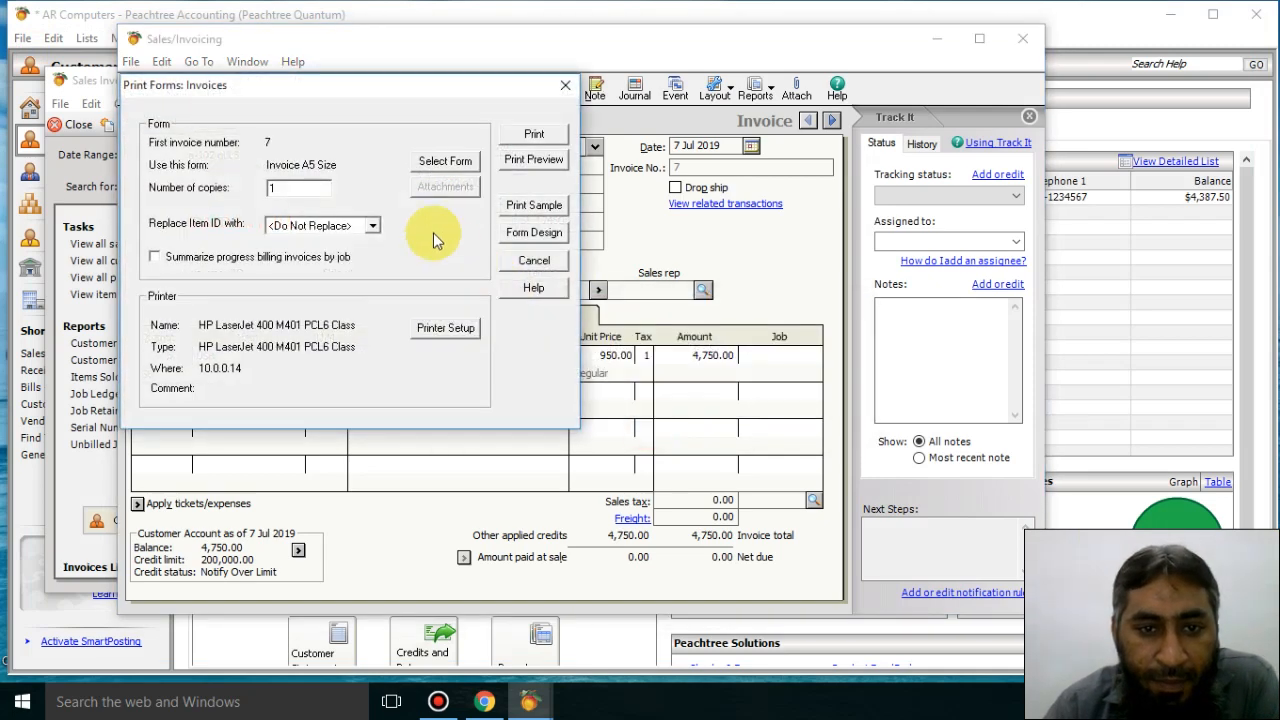
click(438, 159)
click(205, 207)
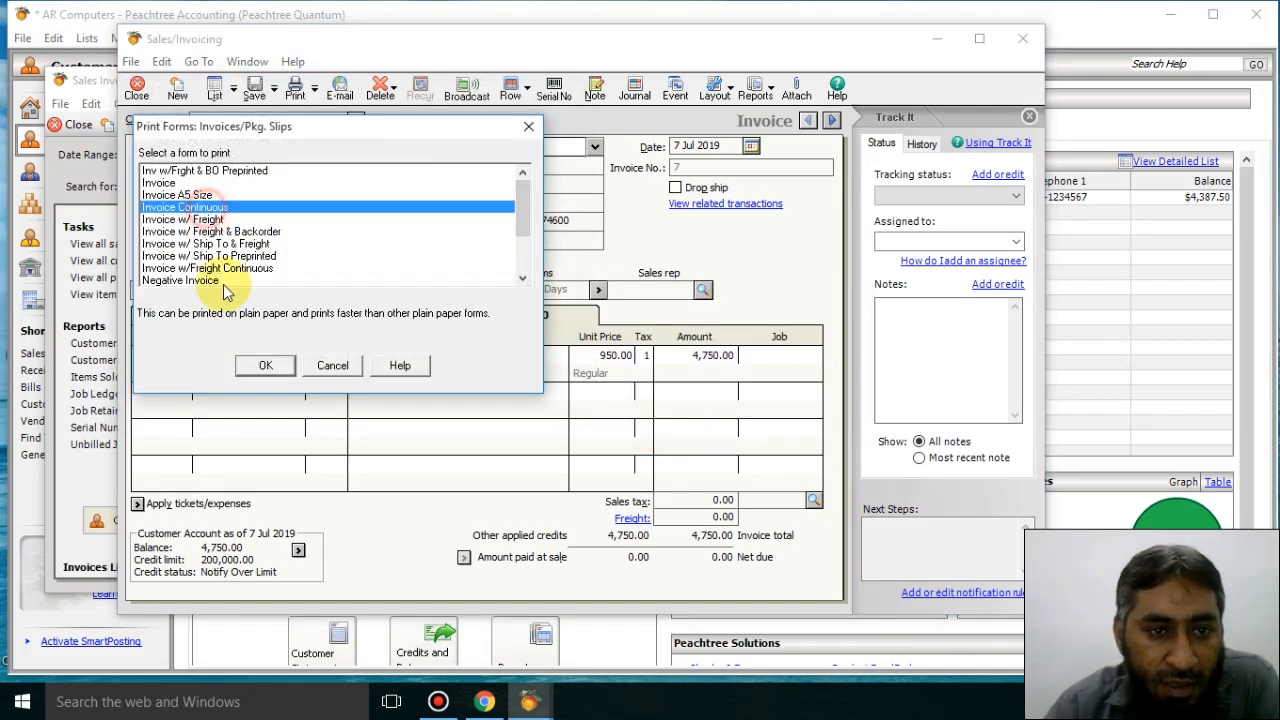
click(263, 363)
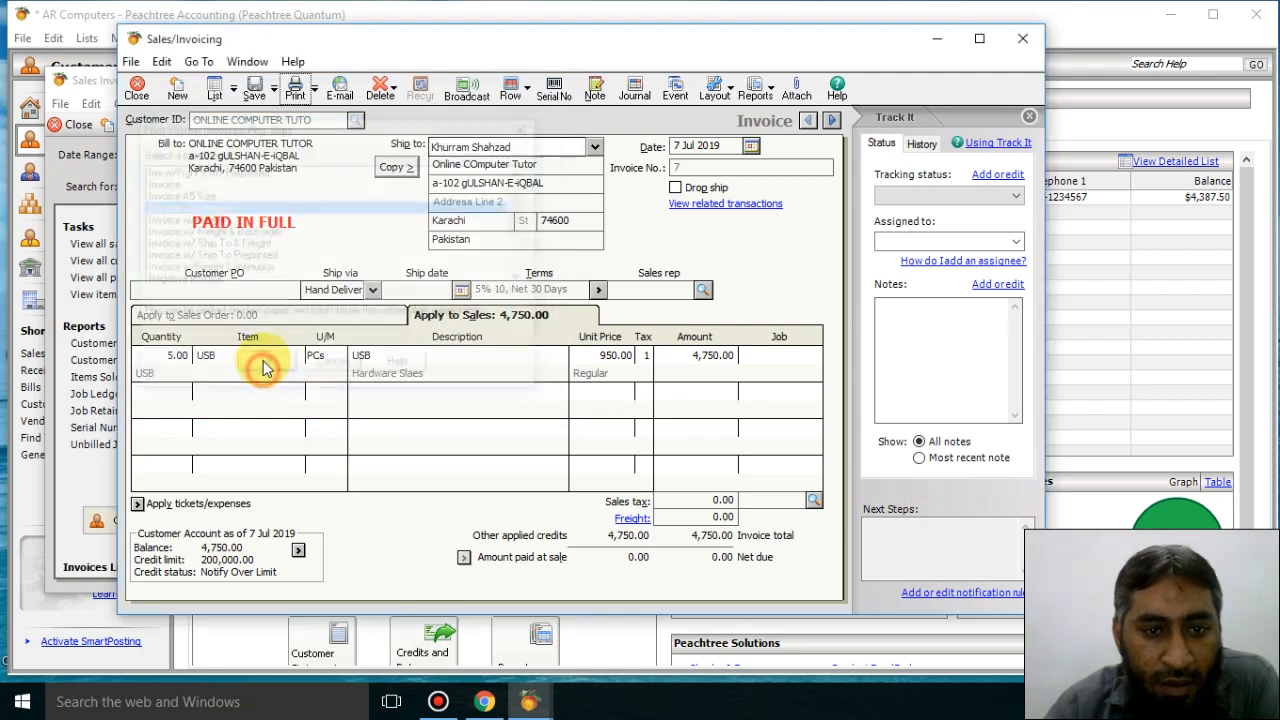
click(546, 159)
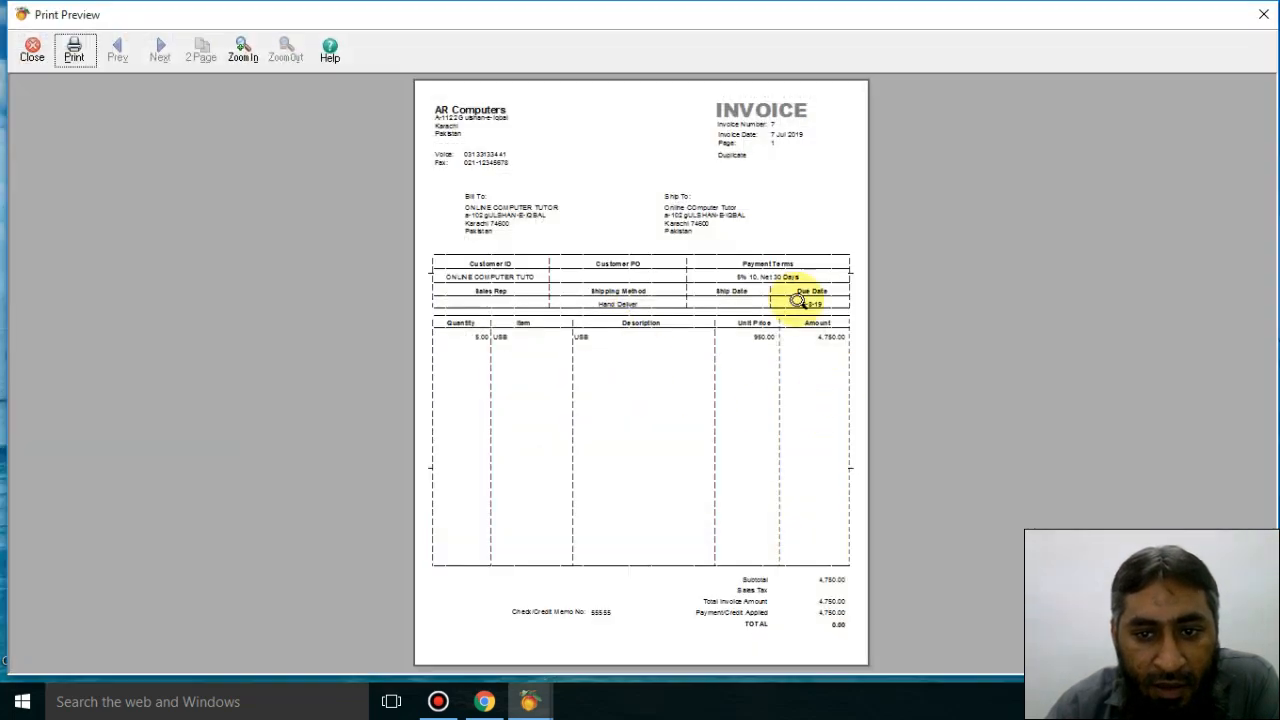
scroll(853, 209, down, 3)
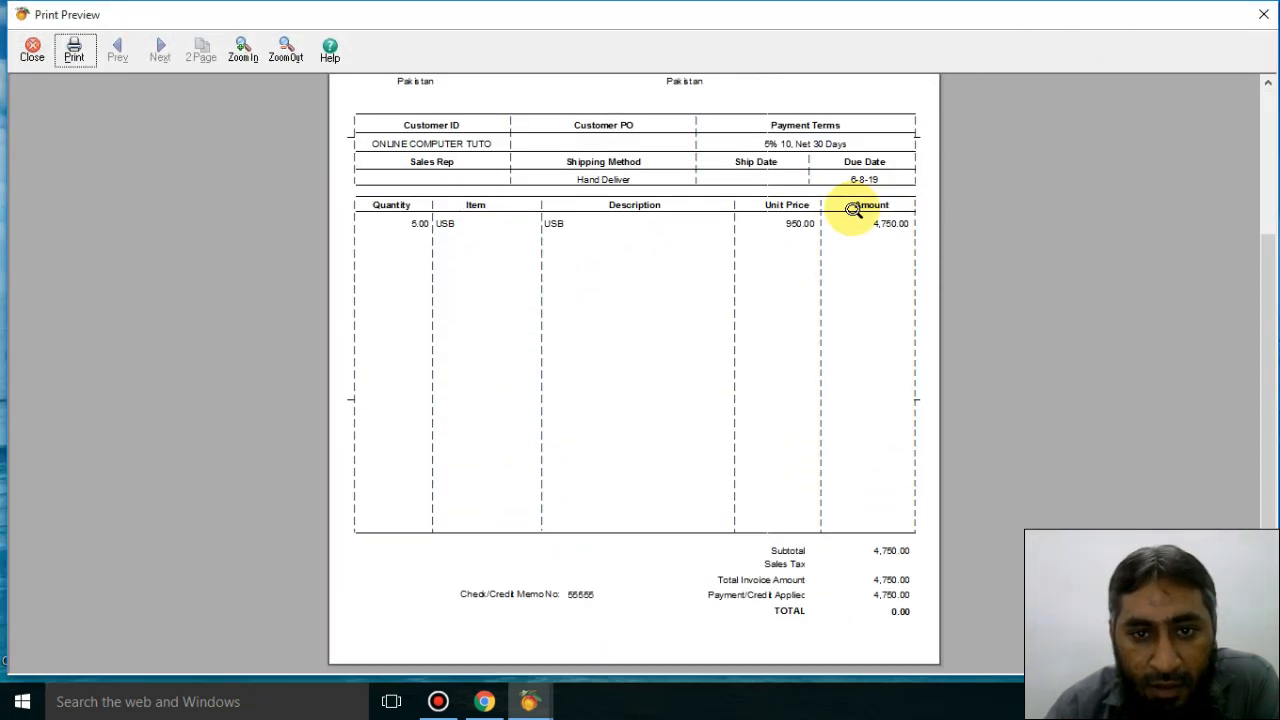
scroll(853, 209, up, 3)
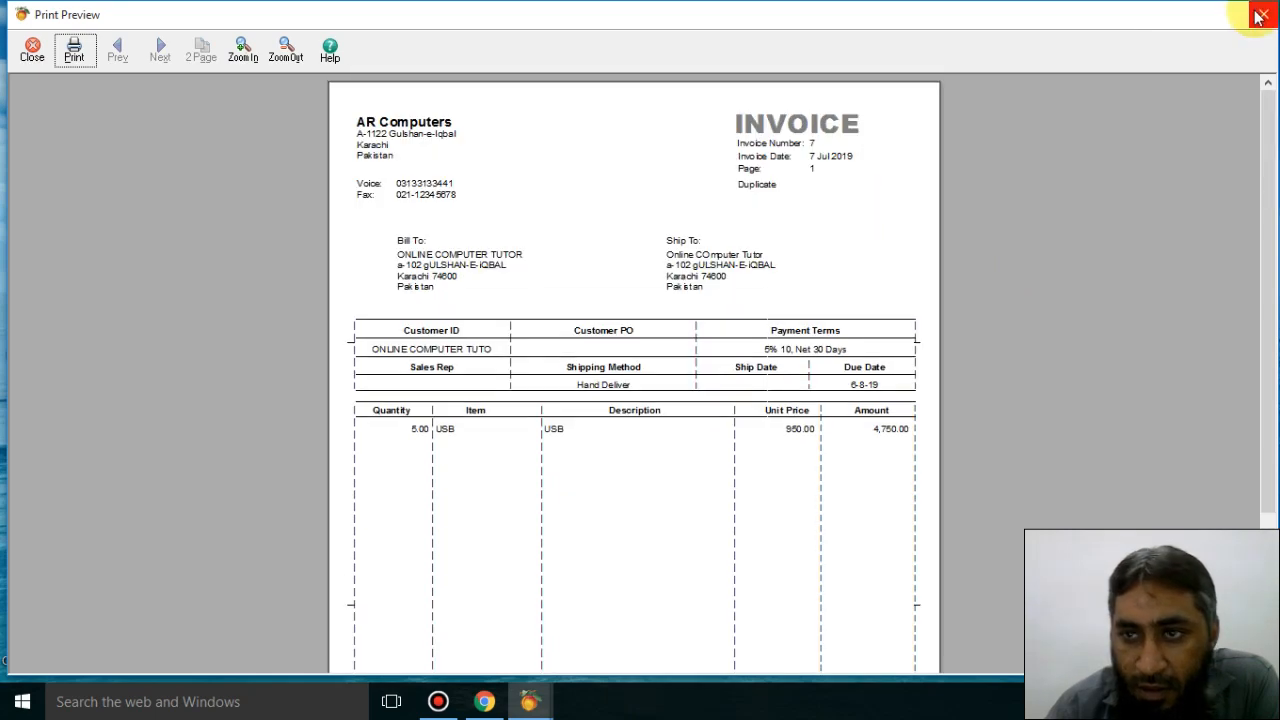
click(1264, 14)
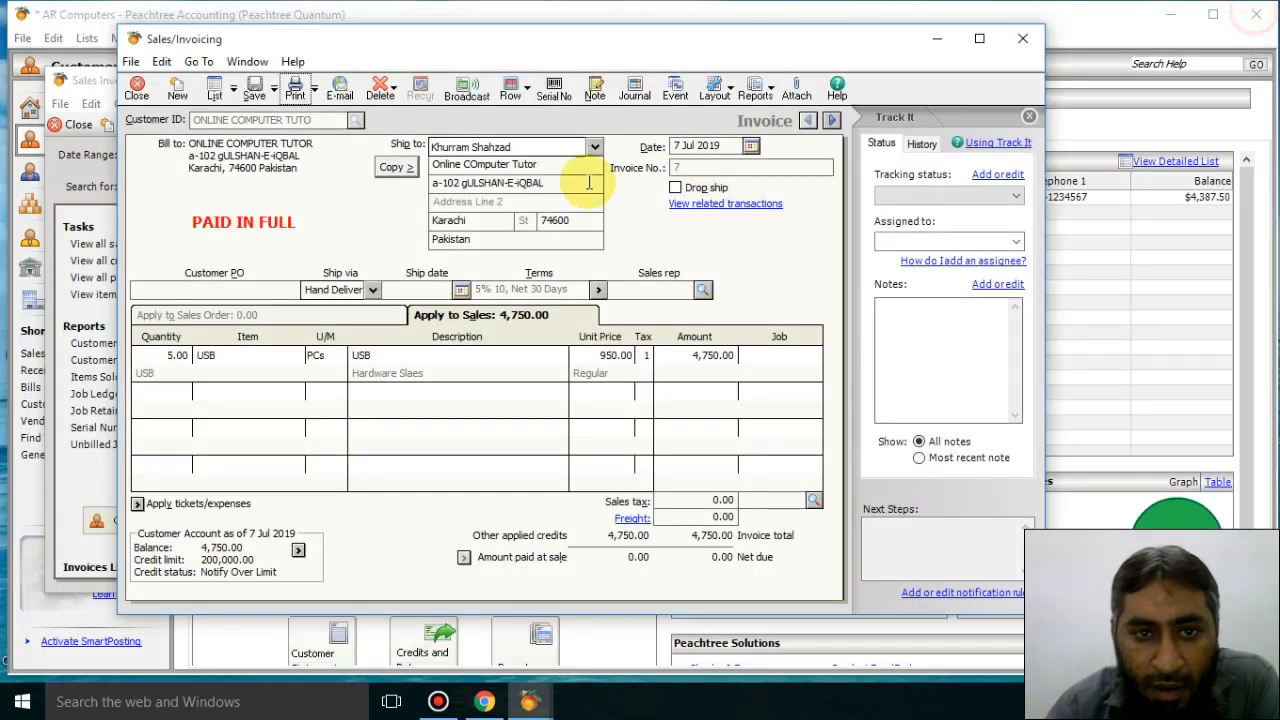
Step: Preview invoice 7's printout with the standard Invoice form, accepting the out-of-period transaction, and close the preview
click(295, 88)
click(634, 413)
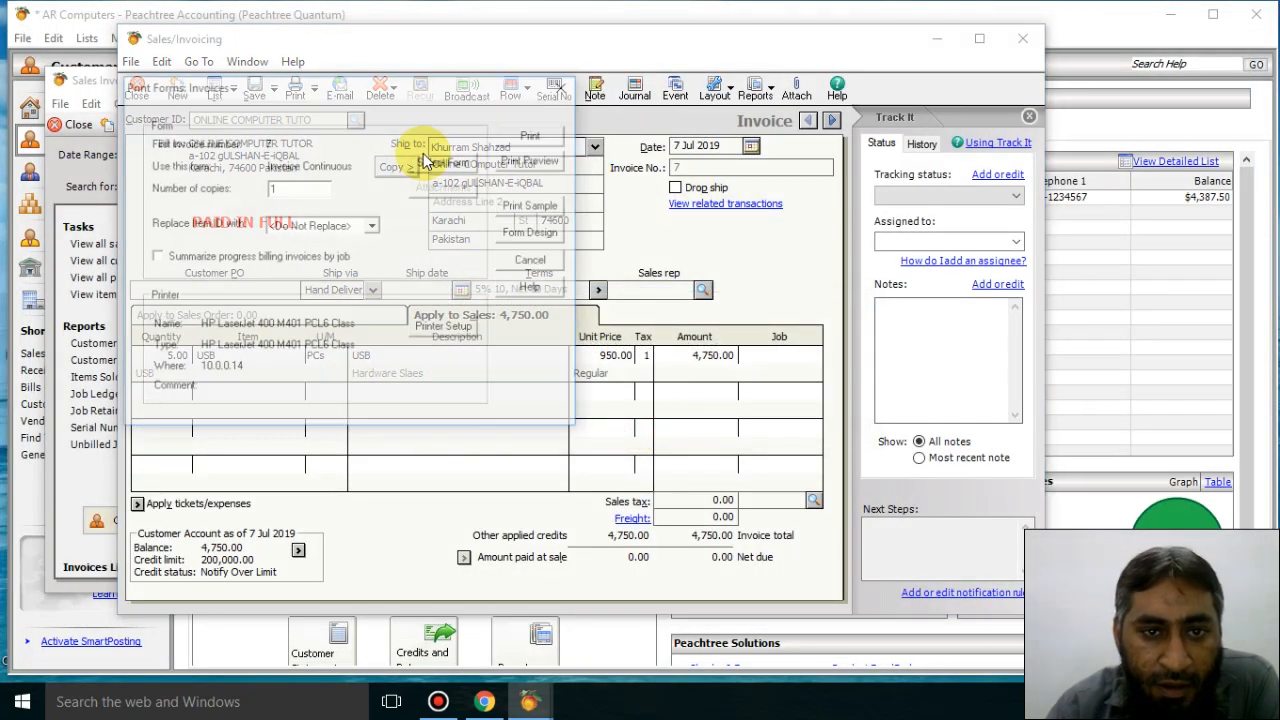
click(440, 162)
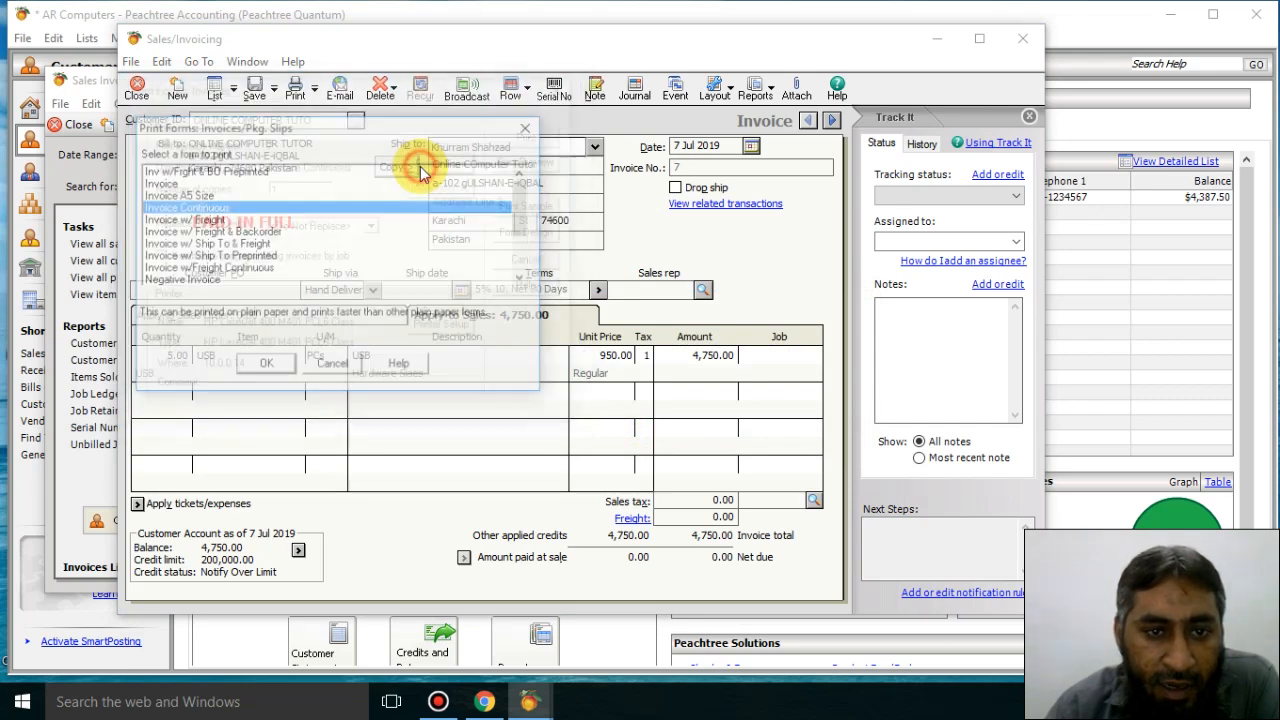
drag(530, 222, 528, 152)
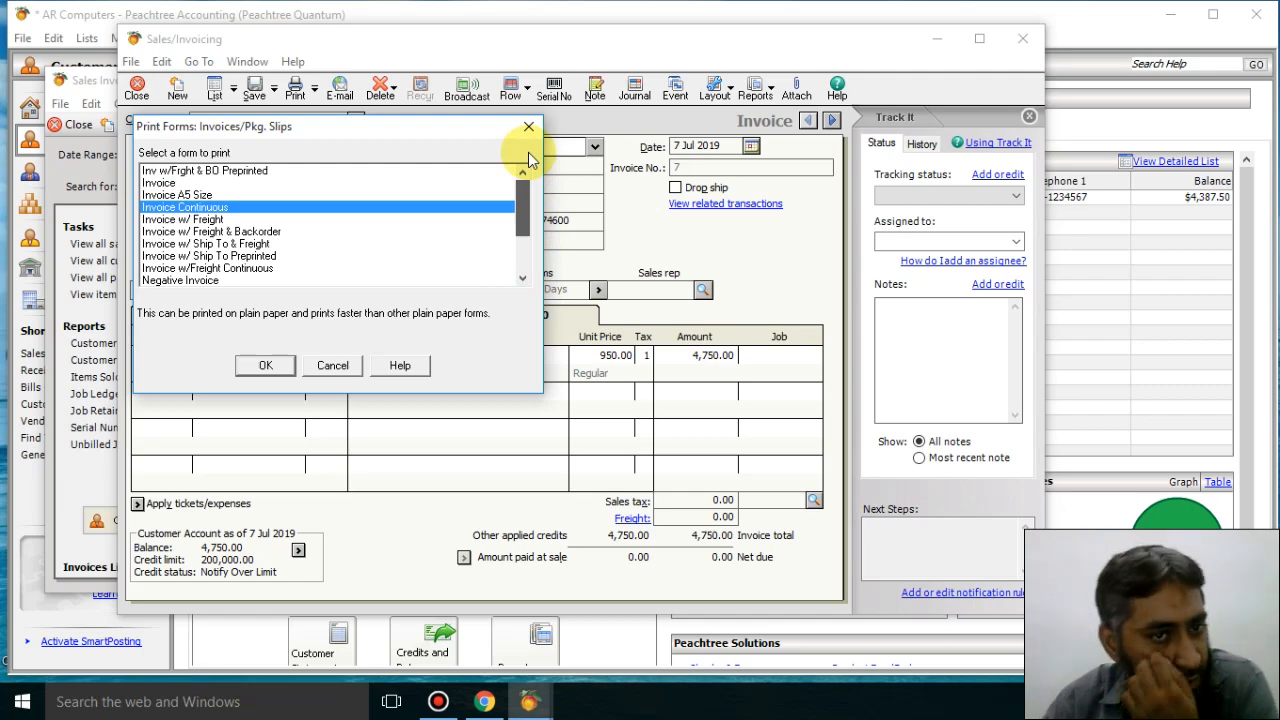
click(160, 183)
click(262, 364)
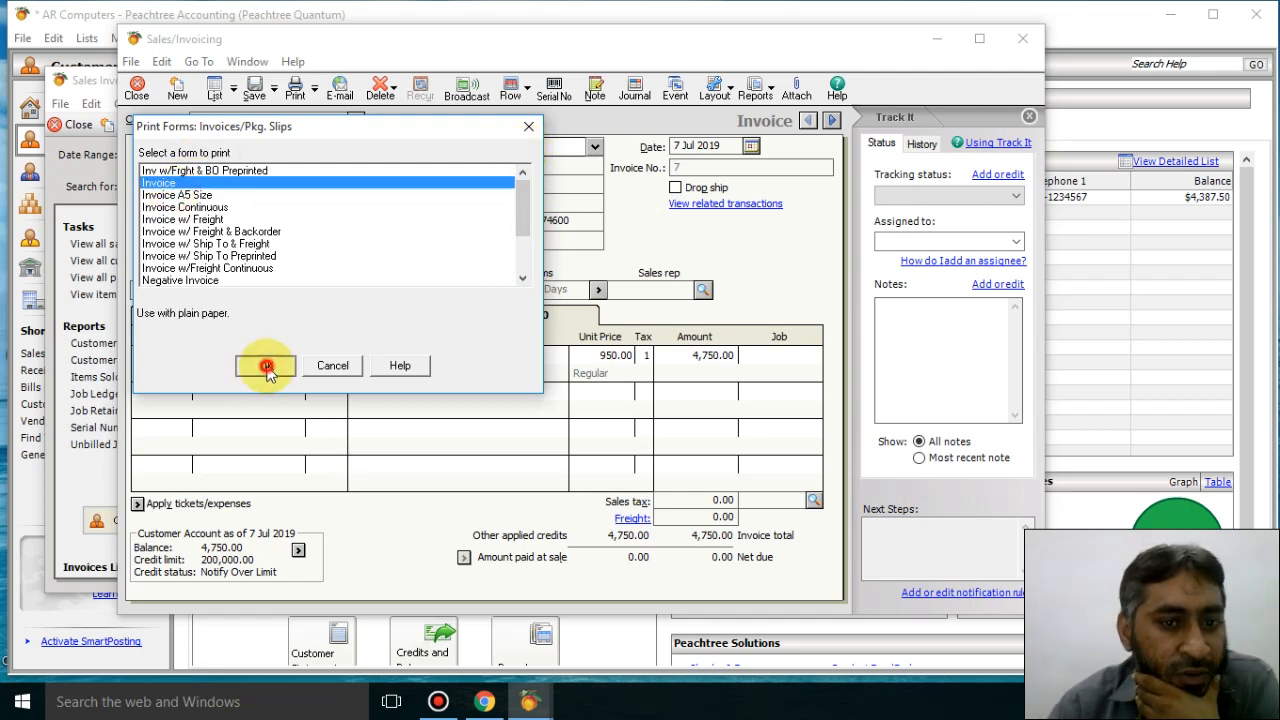
click(526, 162)
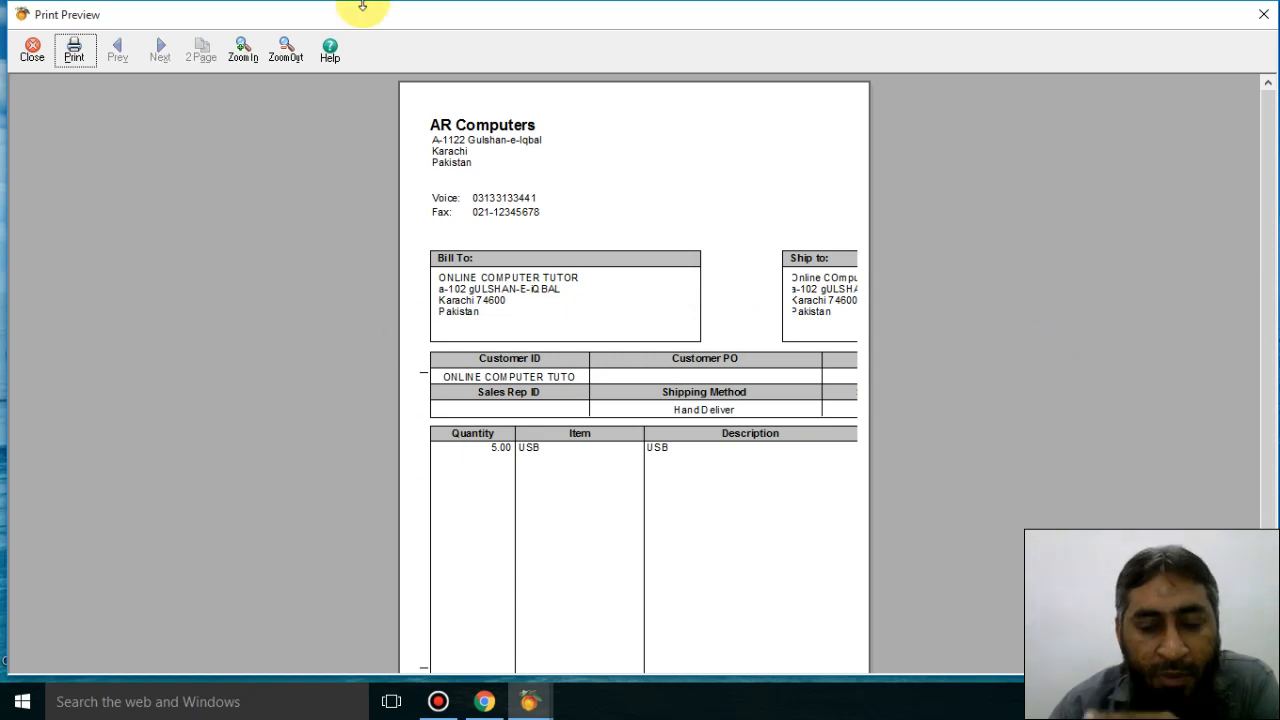
click(1264, 14)
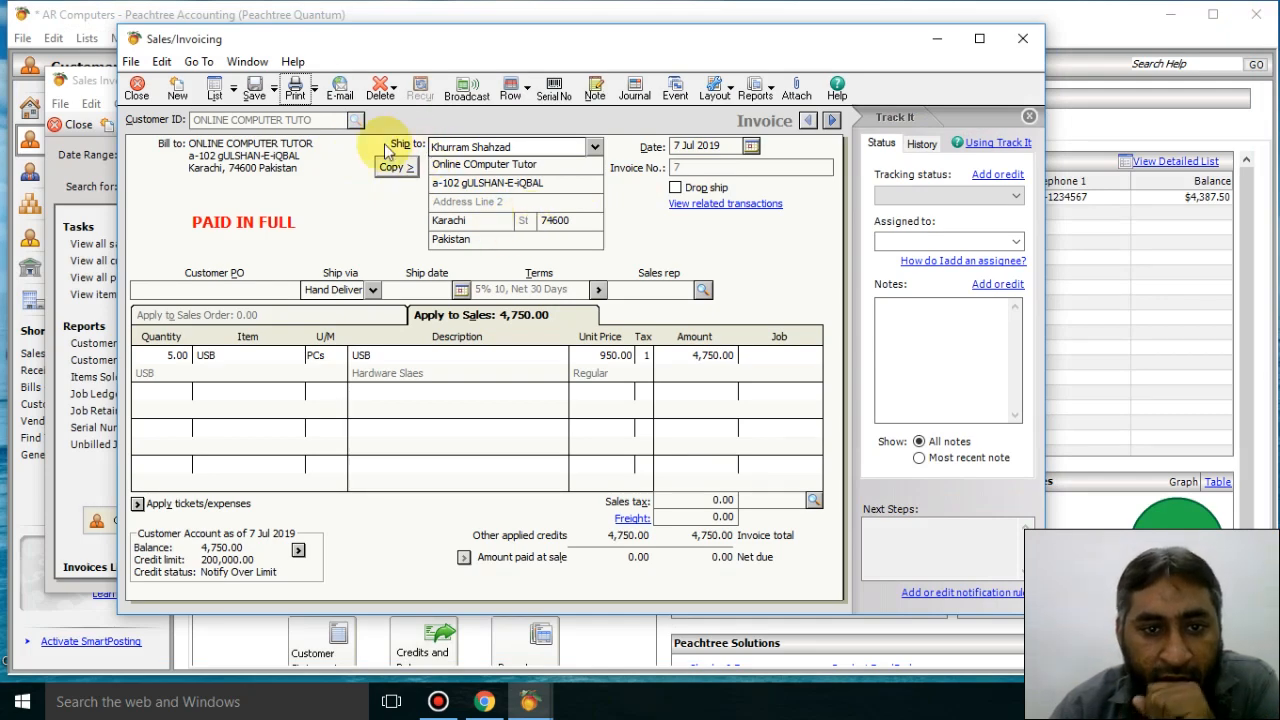
Step: Switch invoice 7 back to the Invoice A5 Size form and examine its print preview at a larger zoom
click(300, 90)
click(645, 414)
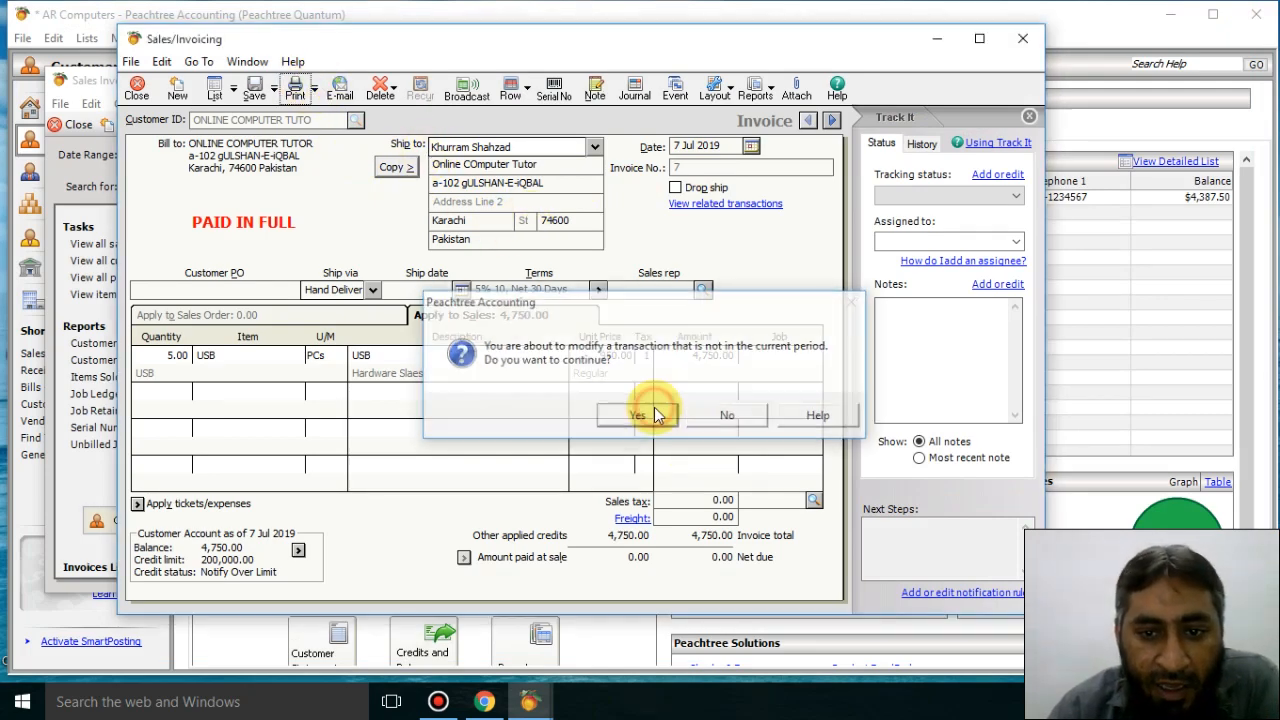
click(445, 161)
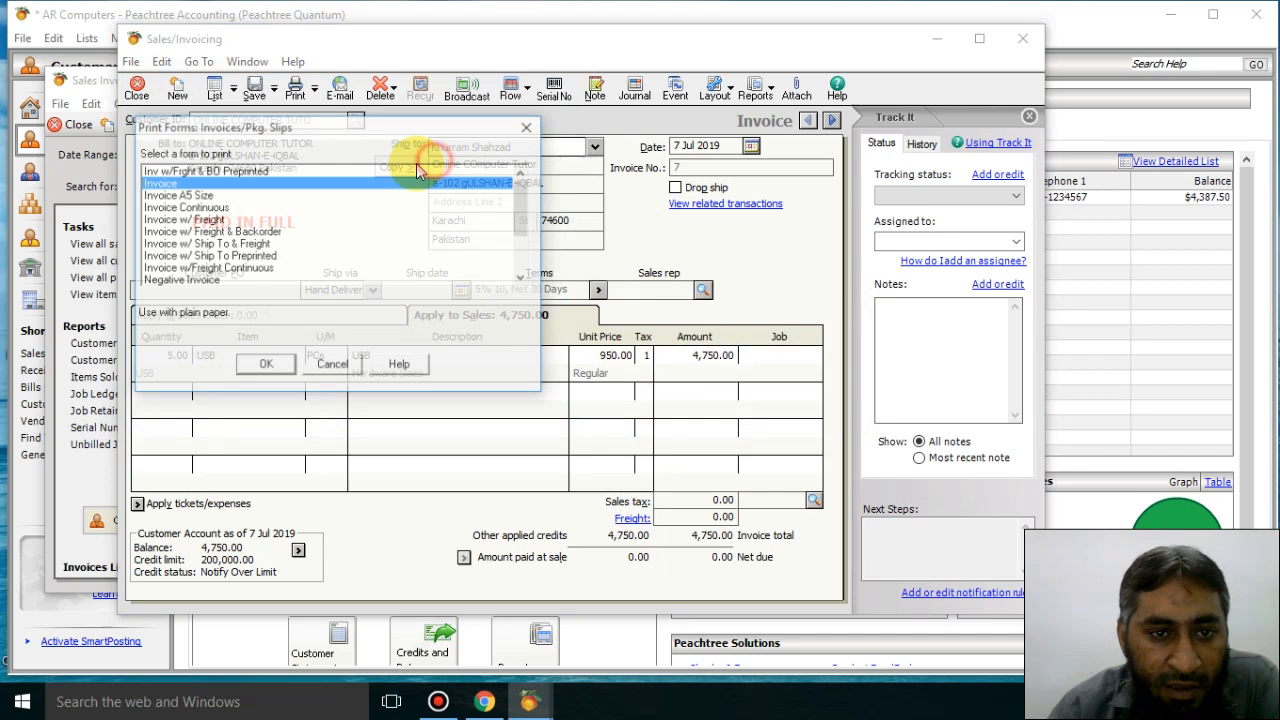
click(195, 195)
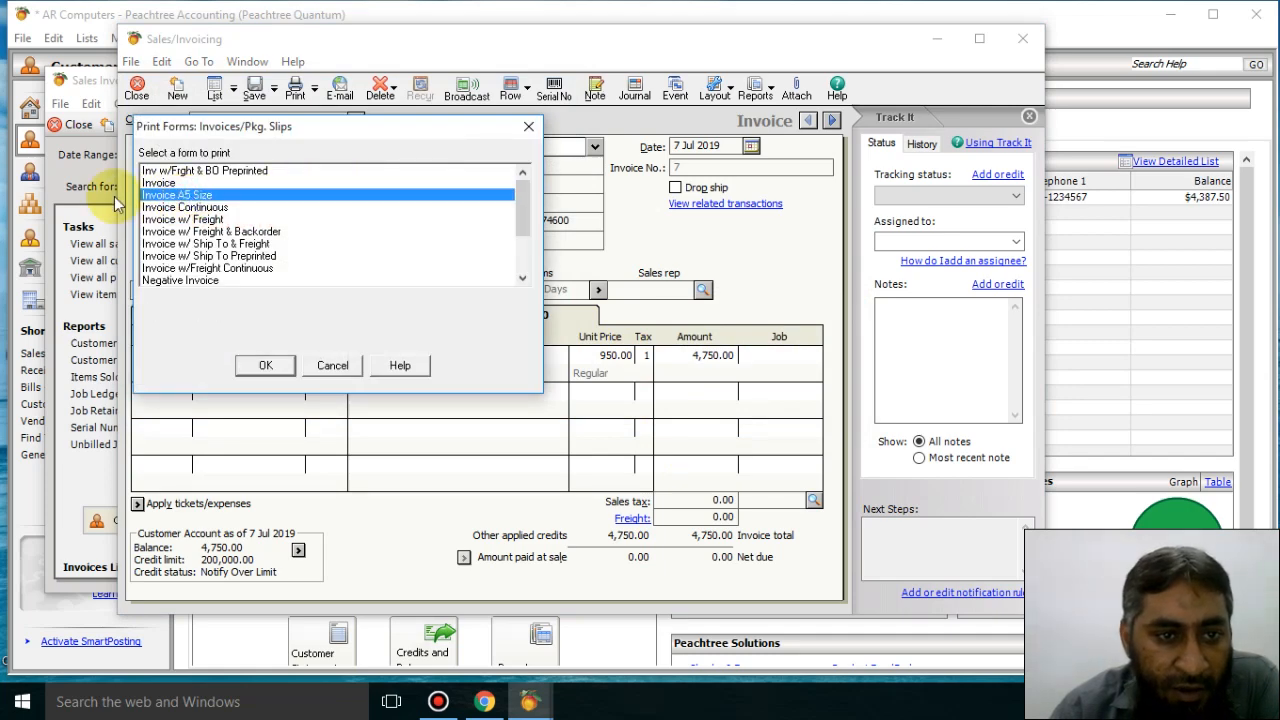
click(263, 366)
click(506, 161)
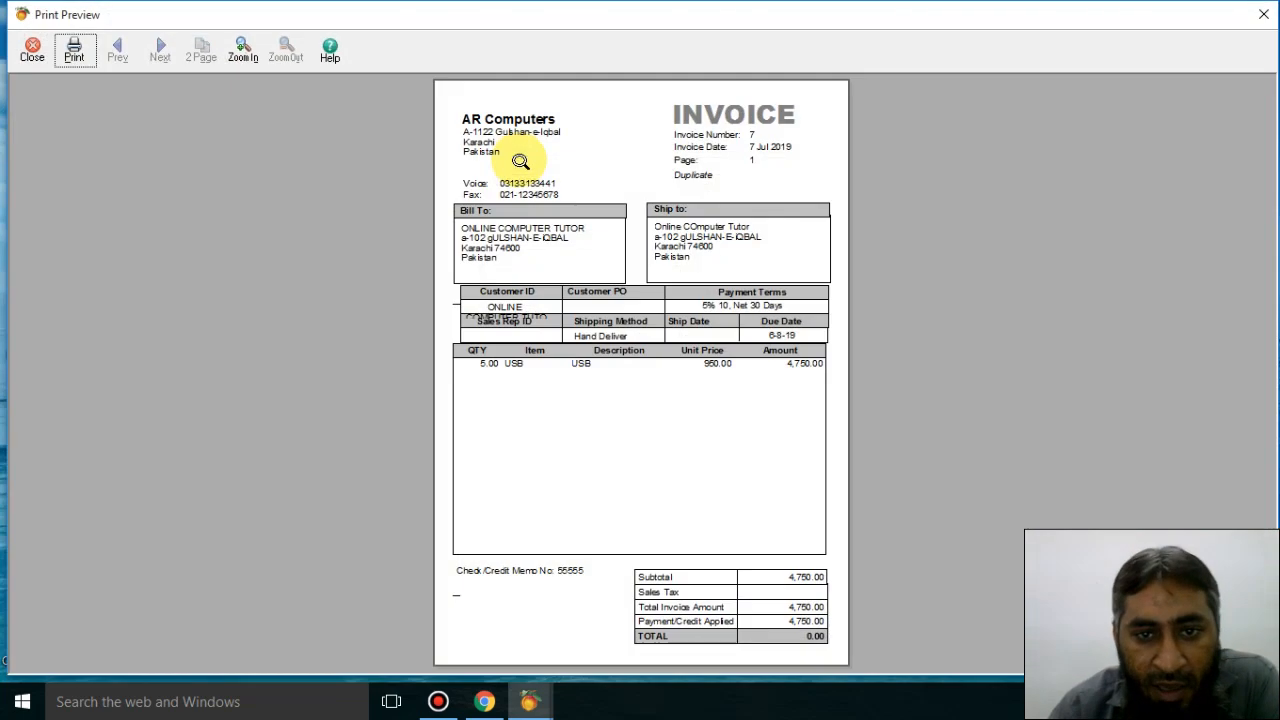
click(597, 313)
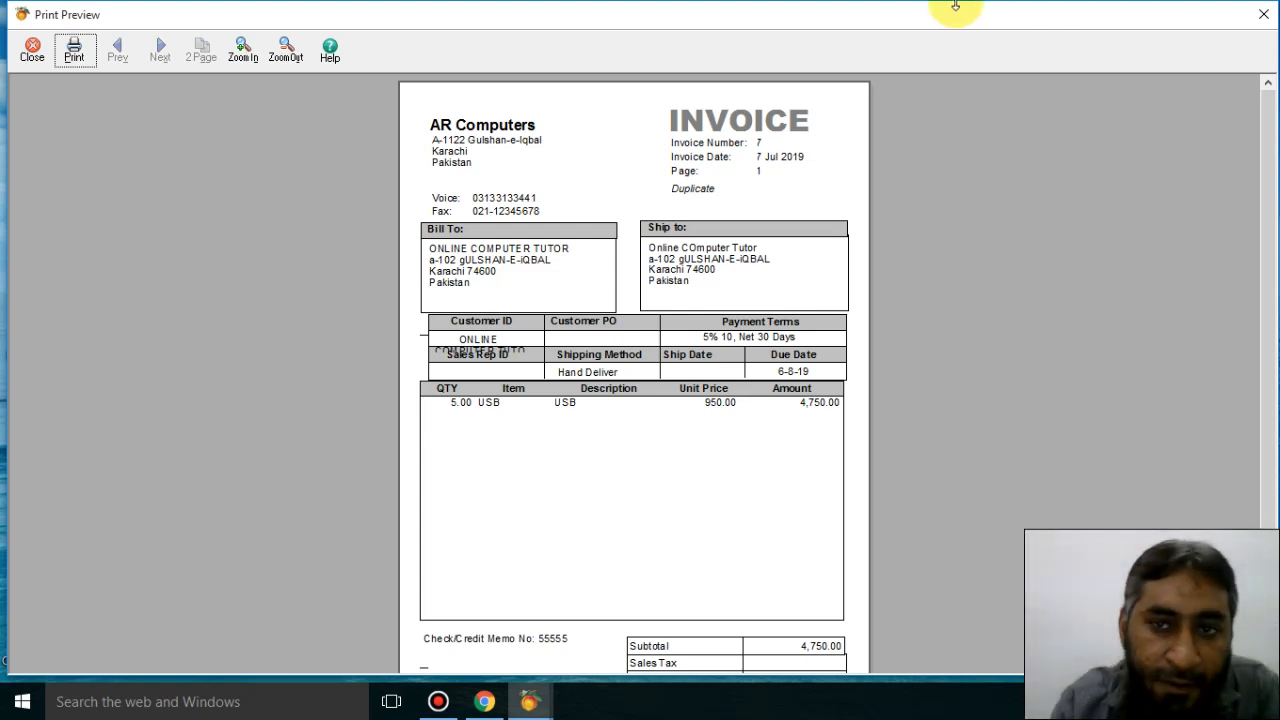
mouse_move(600, 8)
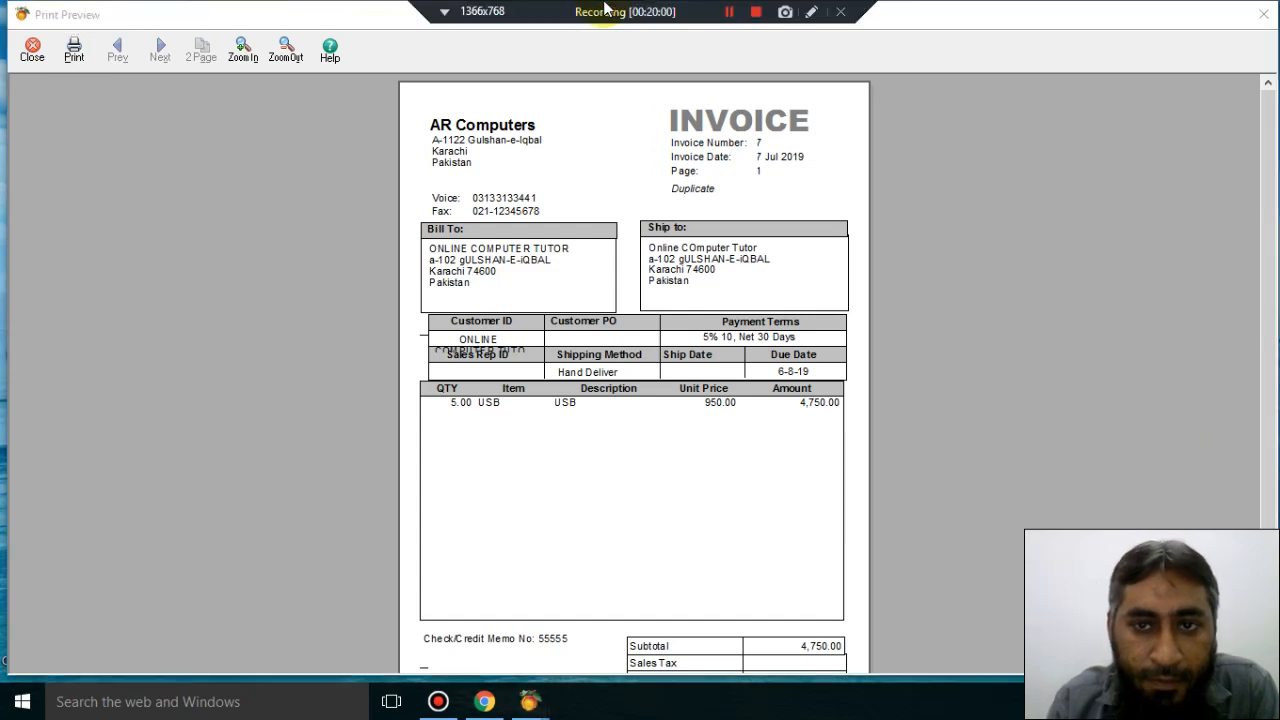